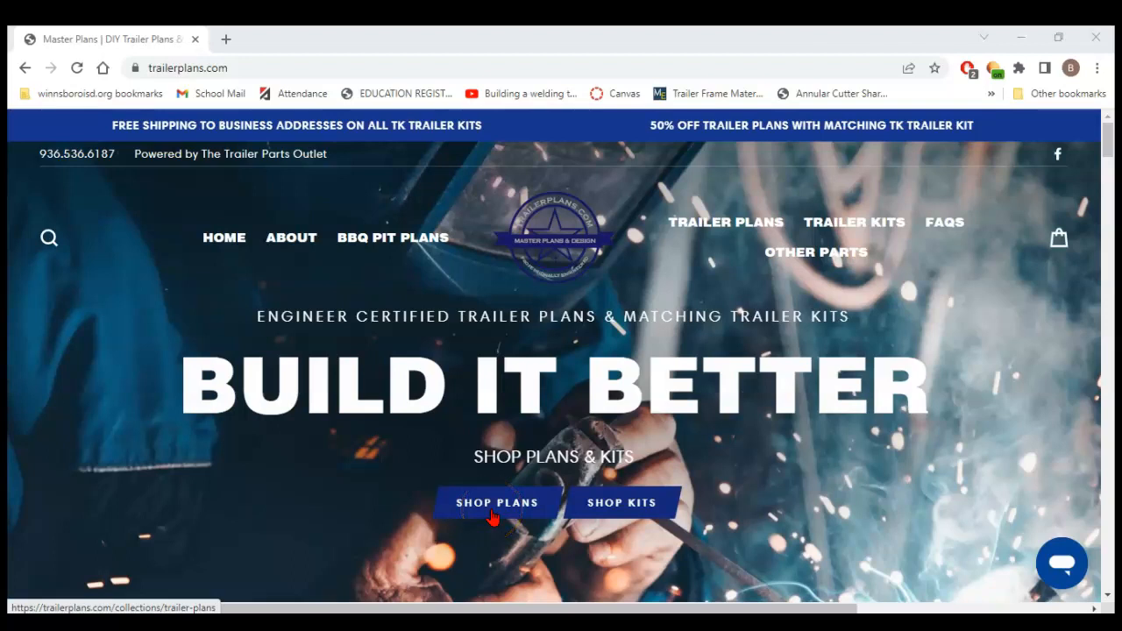
Open the shop's trailer plans collection and look through the available trailer types, models and prices.
left_click(492, 504)
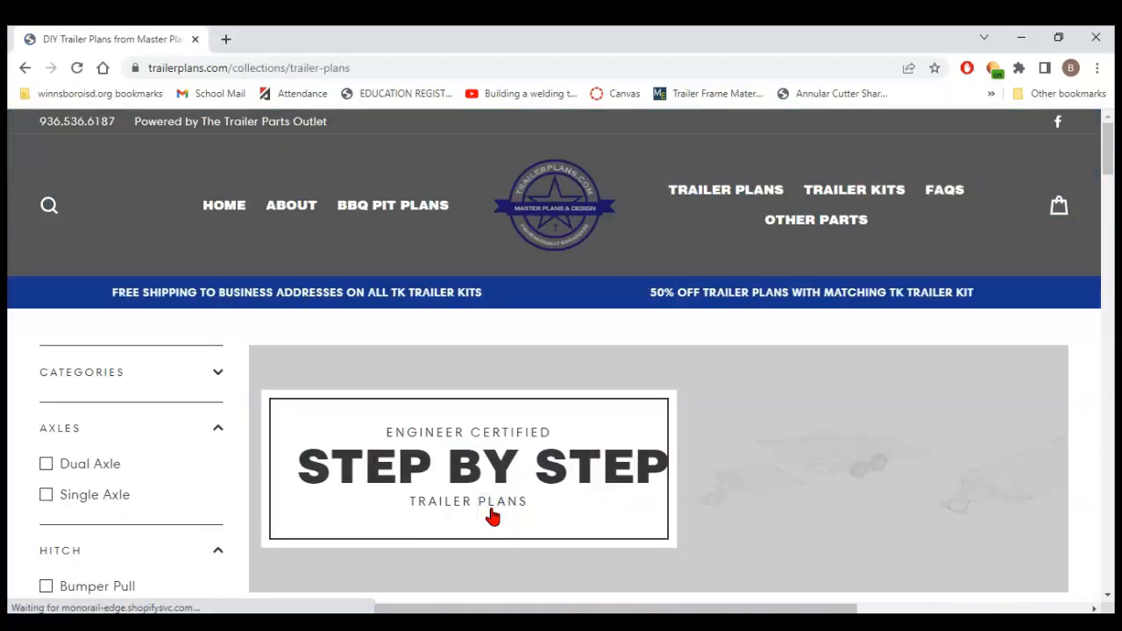
scroll(526, 469, "down", 3)
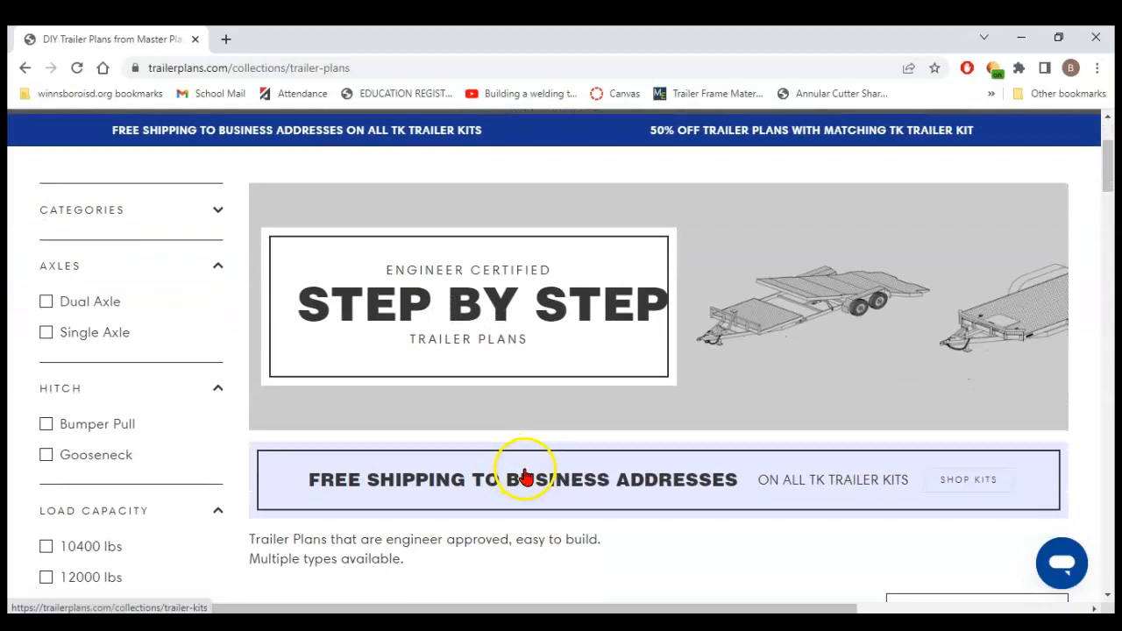
scroll(553, 410, "down", 1)
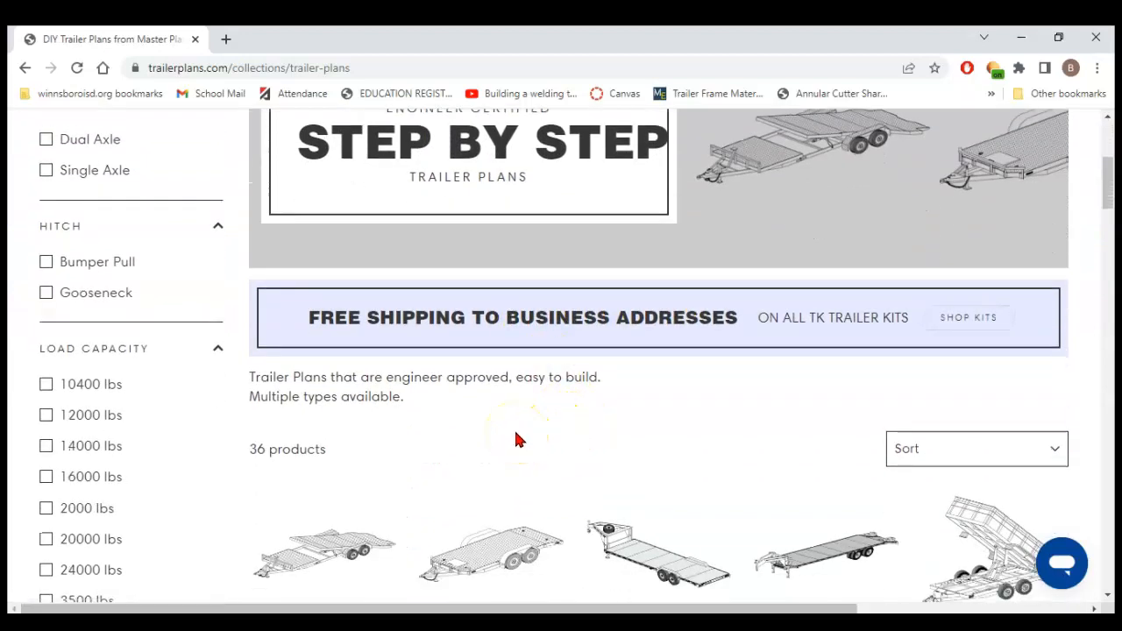
scroll(642, 427, "down", 3)
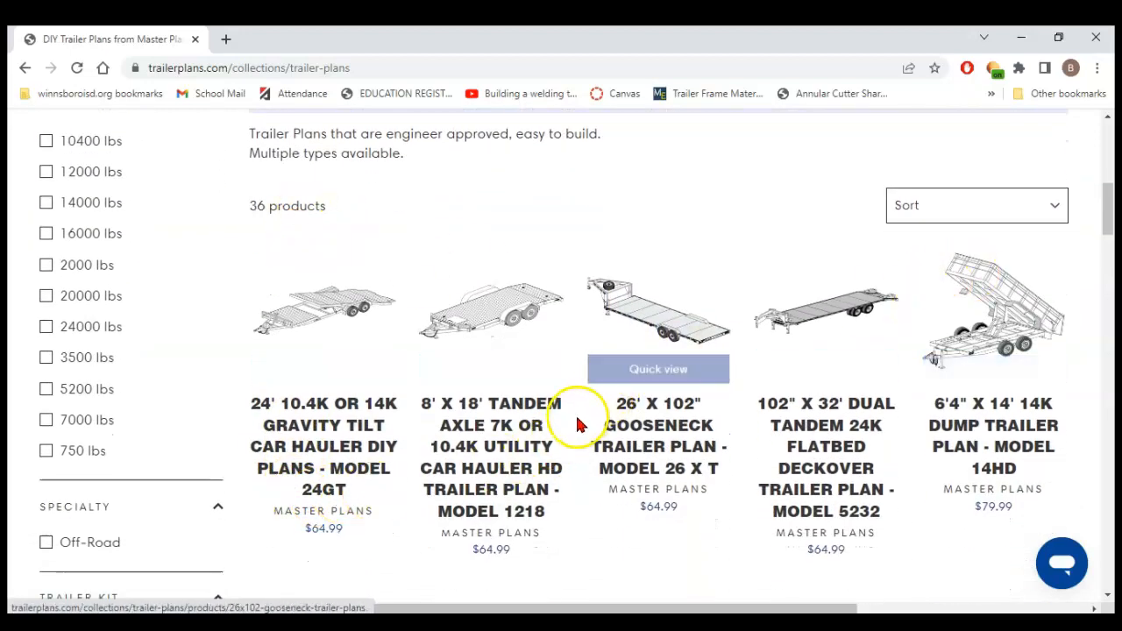
scroll(827, 456, "down", 3)
scroll(659, 476, "down", 2)
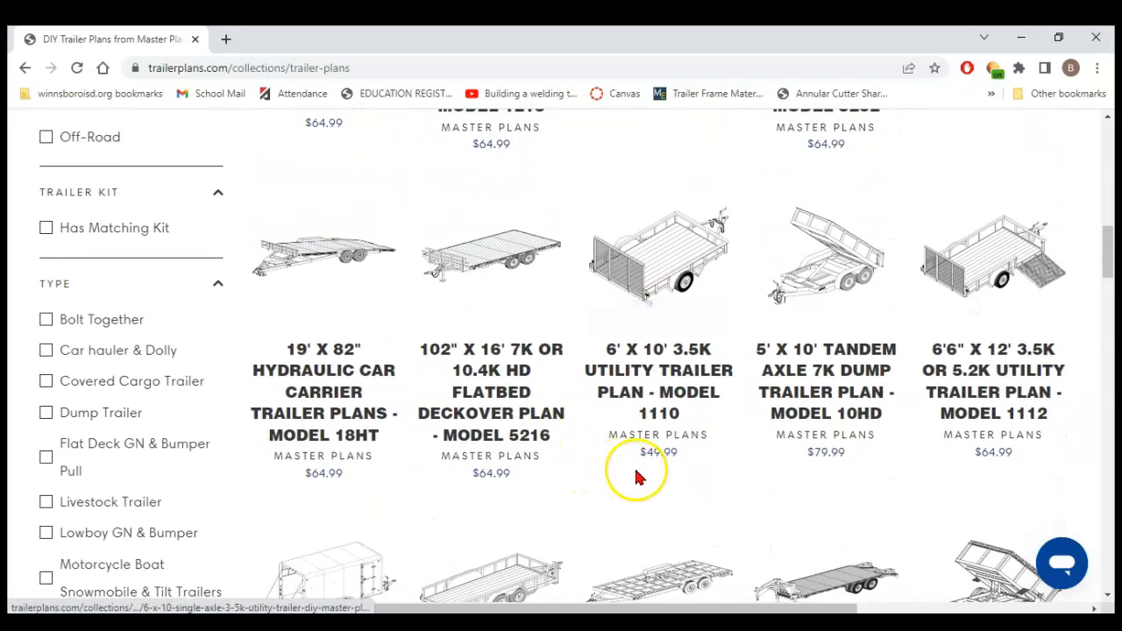
scroll(670, 438, "down", 2)
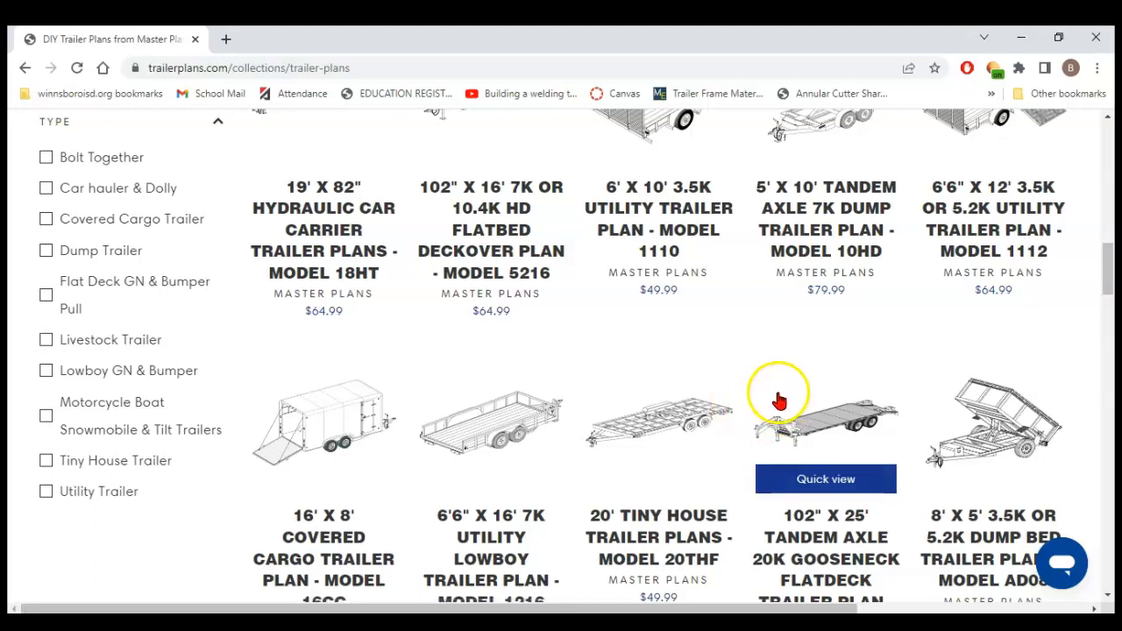
scroll(783, 401, "down", 1)
scroll(702, 404, "up", 1)
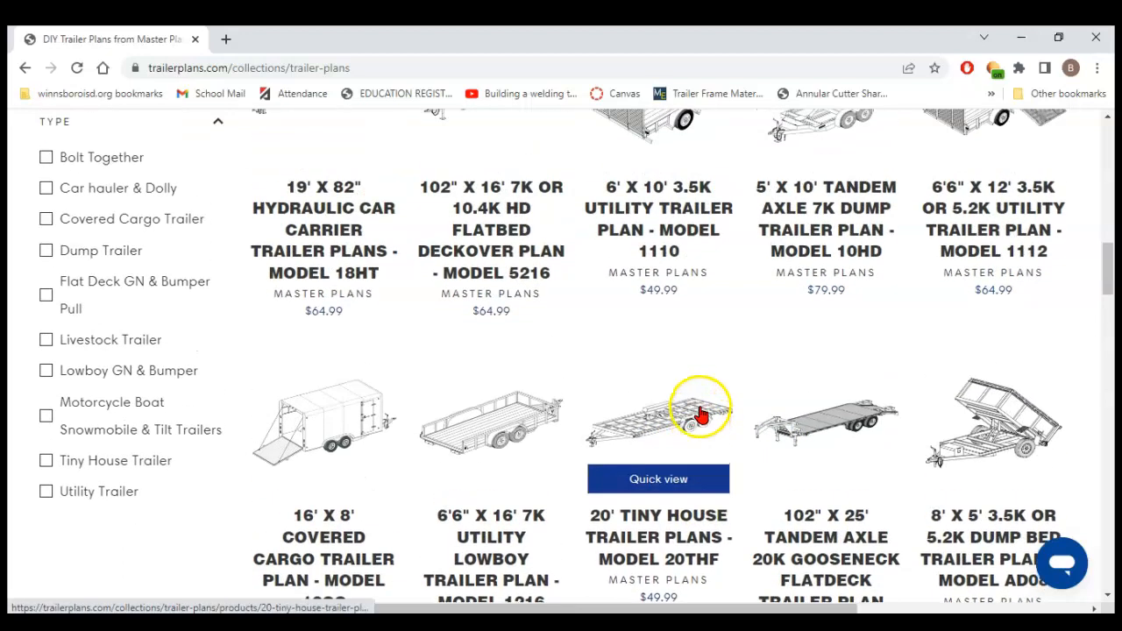
scroll(701, 412, "down", 1)
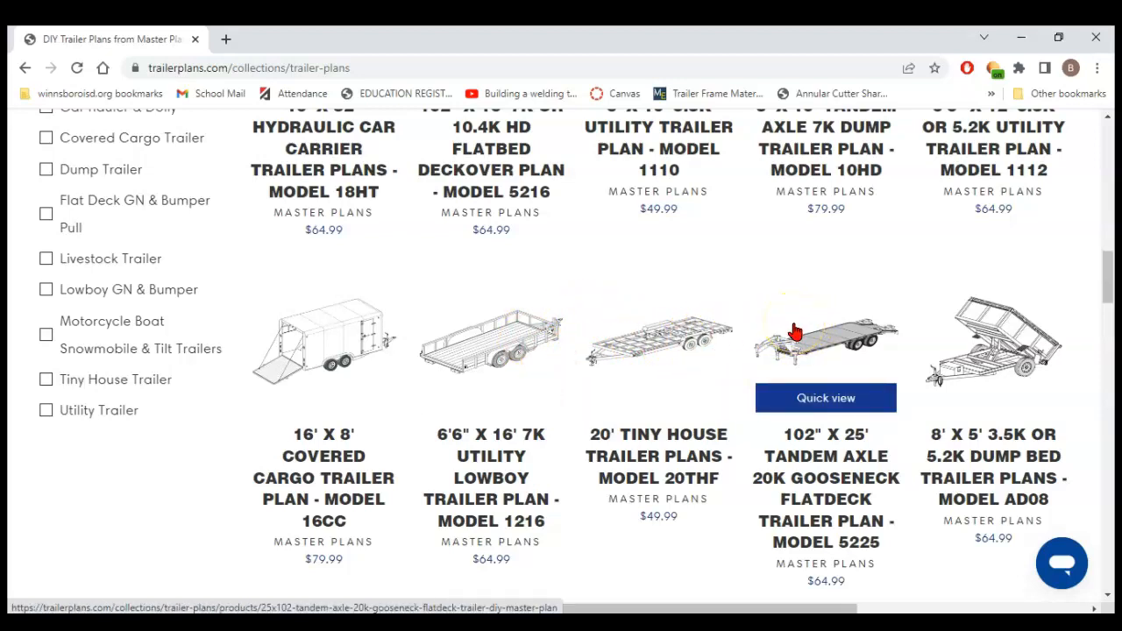
scroll(551, 421, "down", 7)
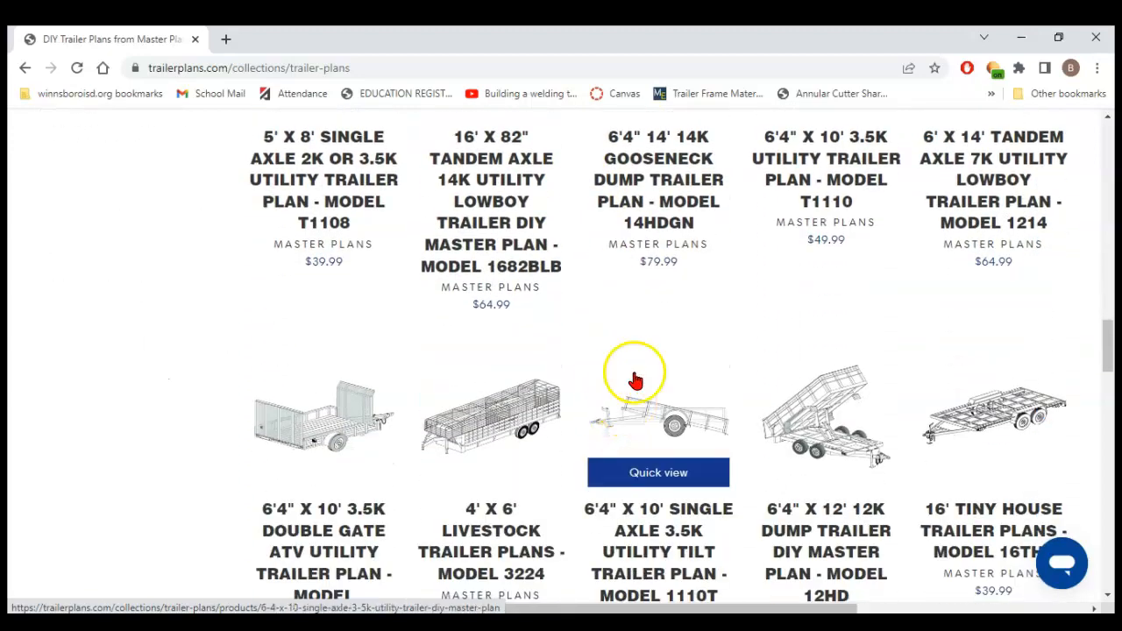
scroll(839, 338, "down", 4)
scroll(881, 364, "down", 2)
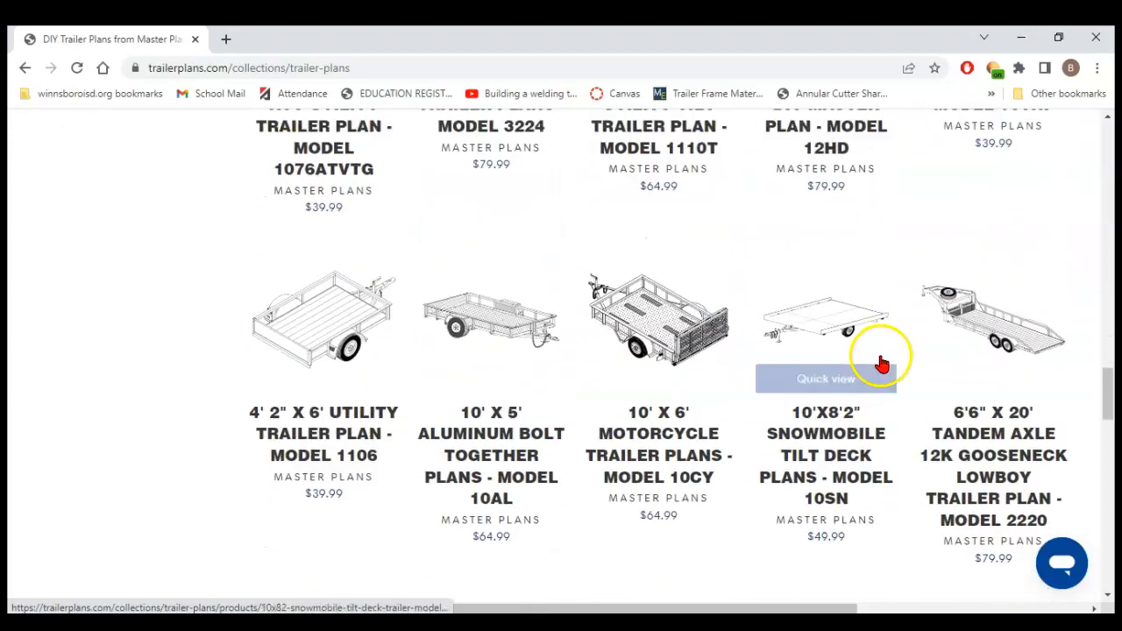
scroll(882, 364, "up", 1)
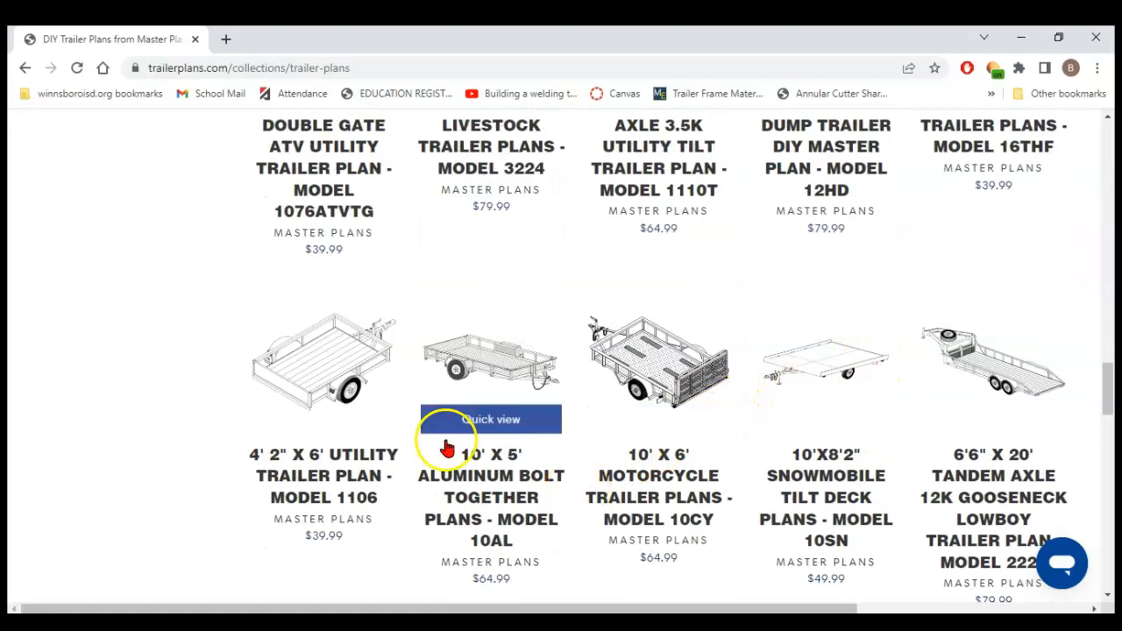
scroll(911, 474, "down", 2)
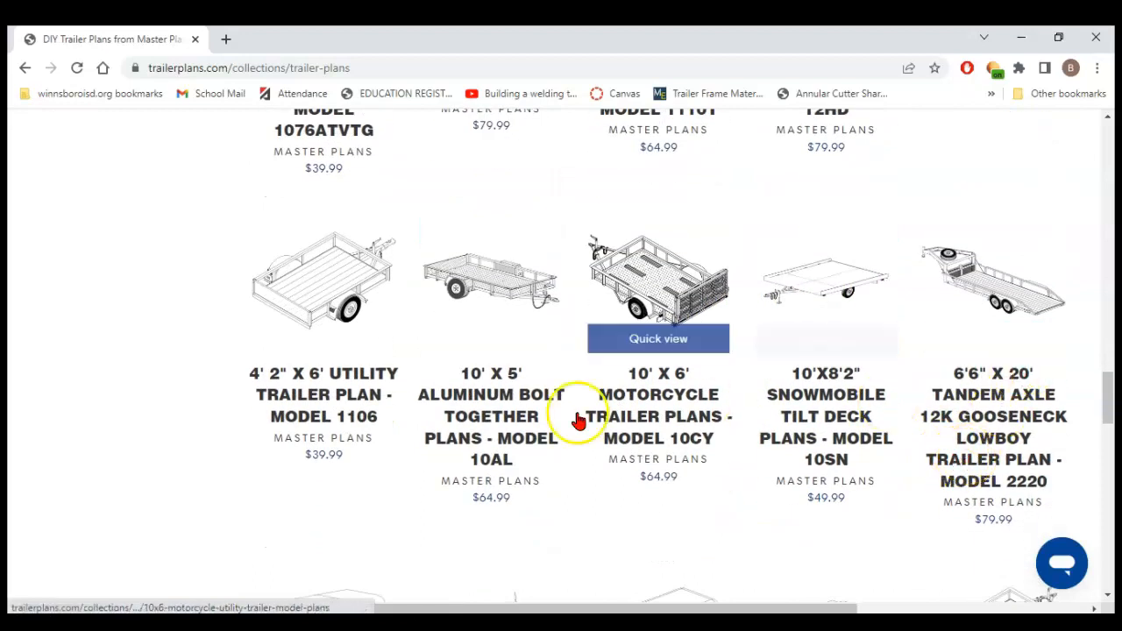
scroll(732, 526, "up", 5)
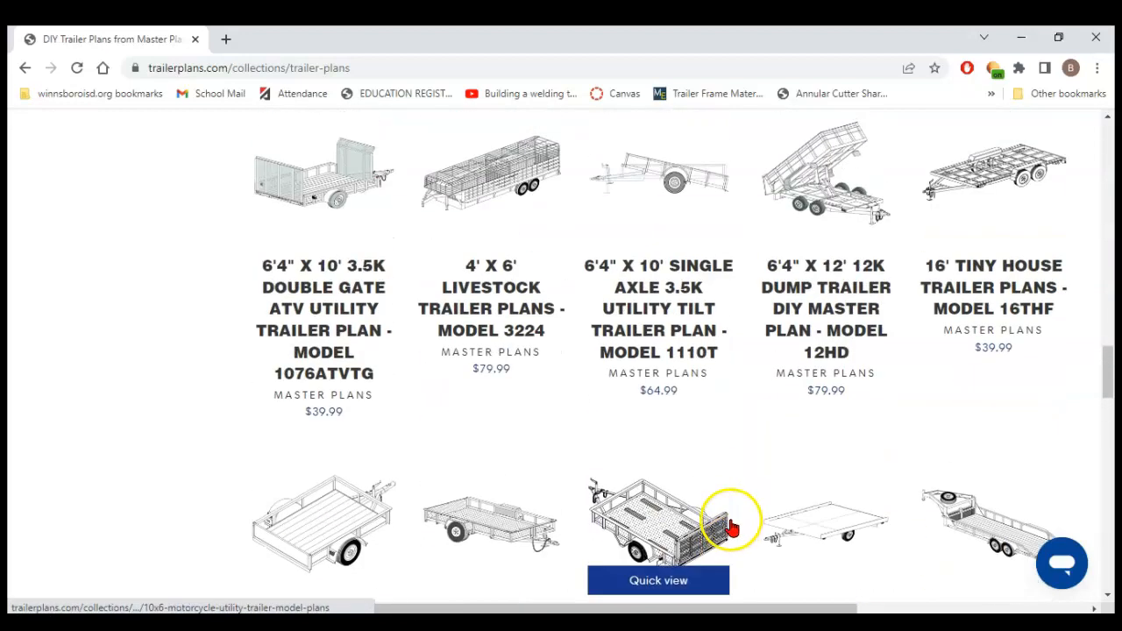
scroll(727, 466, "up", 4)
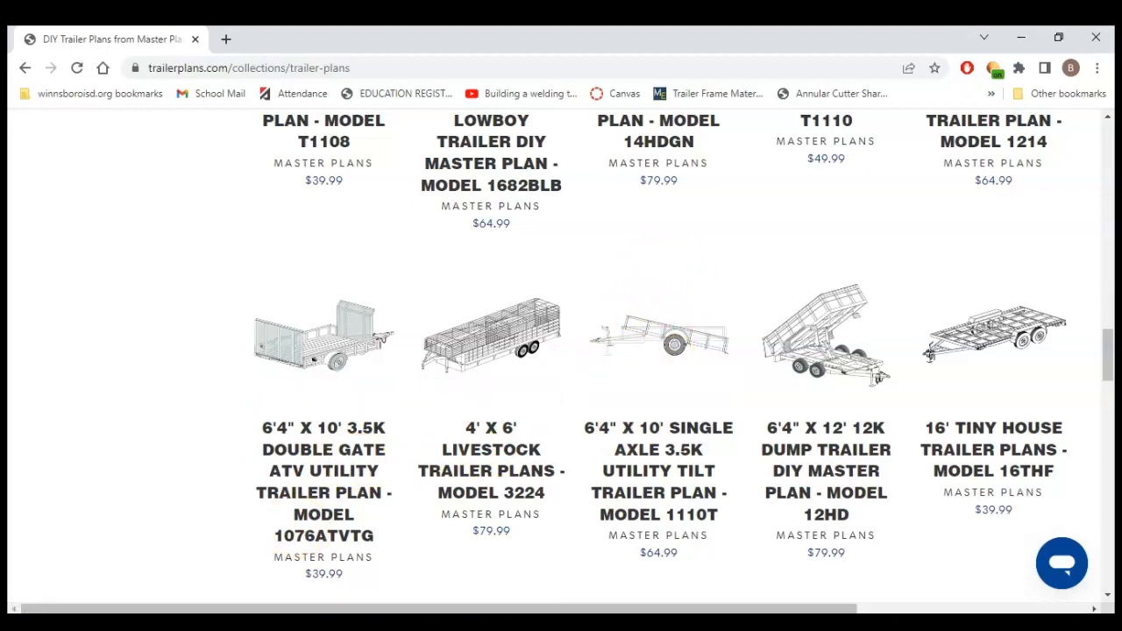
Switch to trailer_plans.pdf in Adobe Acrobat Reader and examine the Step One main frame's cut list, dimensions and notes.
mouse_move(266, 624)
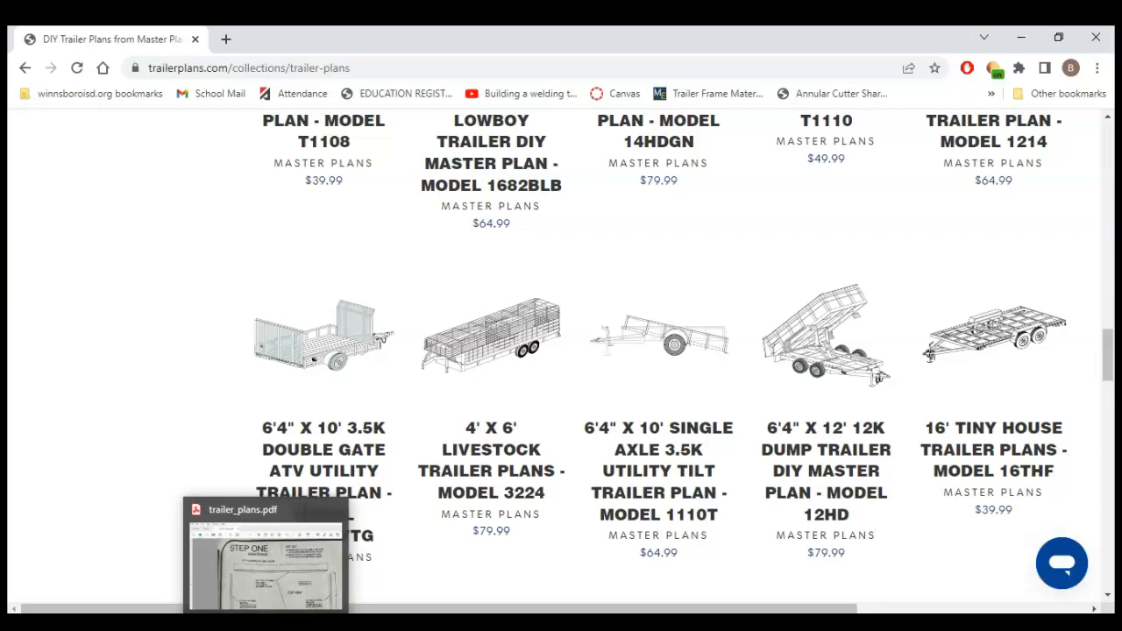
left_click(266, 561)
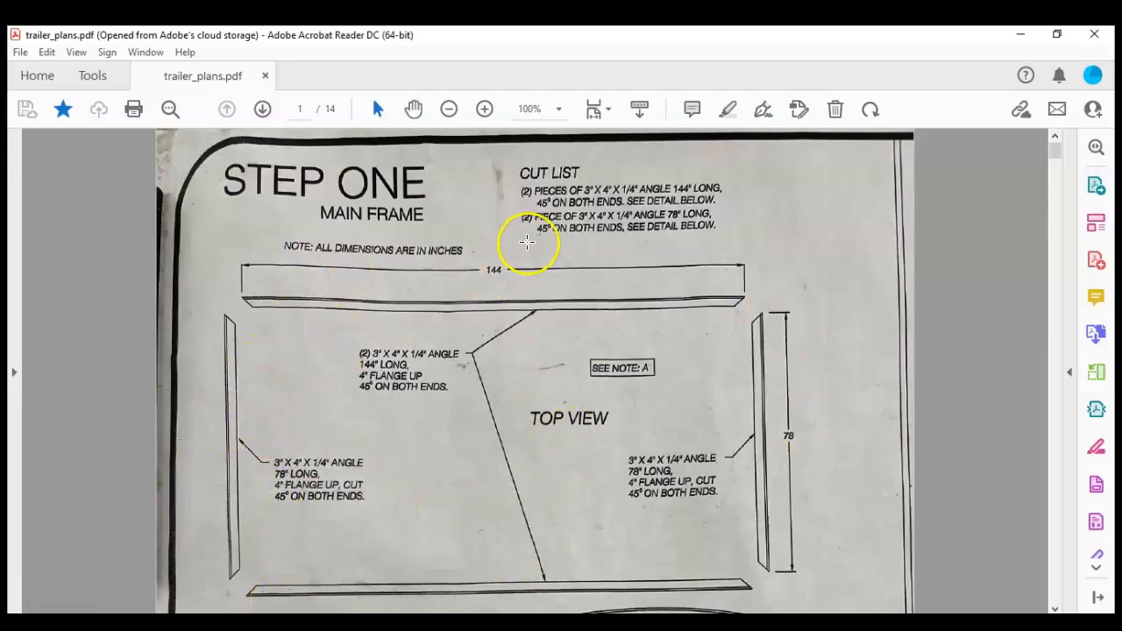
scroll(638, 263, "down", 2)
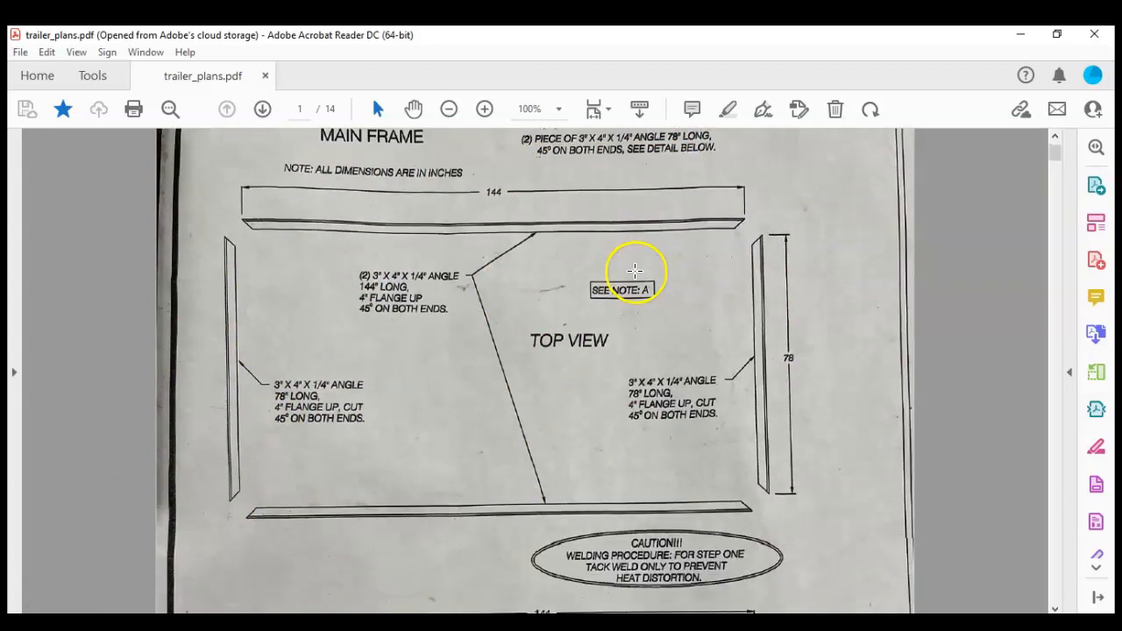
scroll(653, 271, "down", 3)
scroll(667, 281, "down", 15)
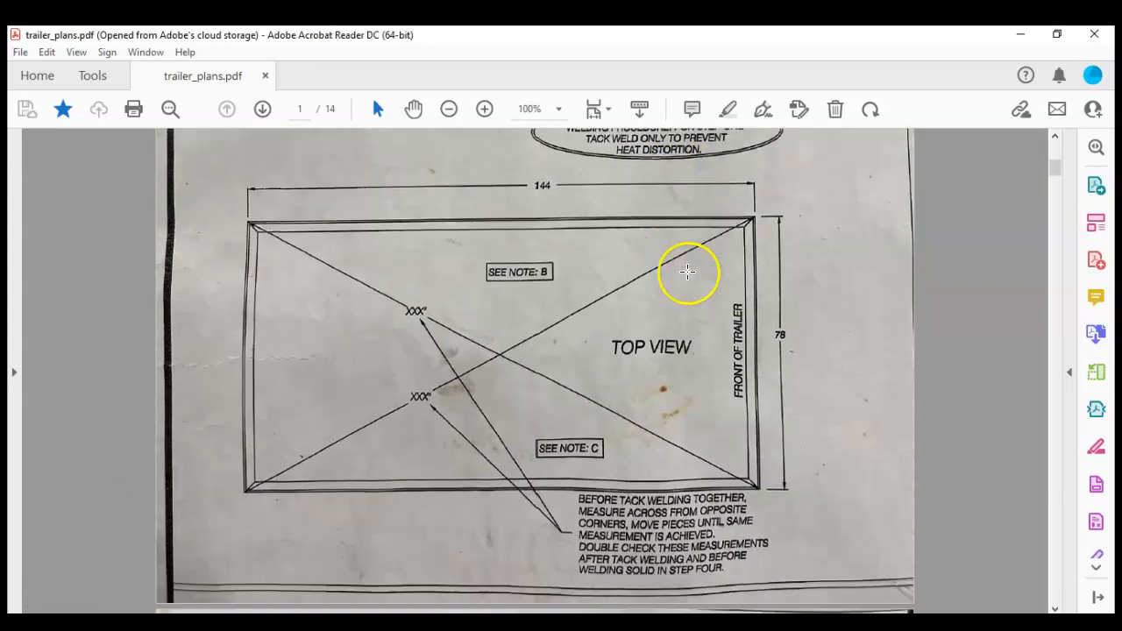
scroll(721, 337, "down", 17)
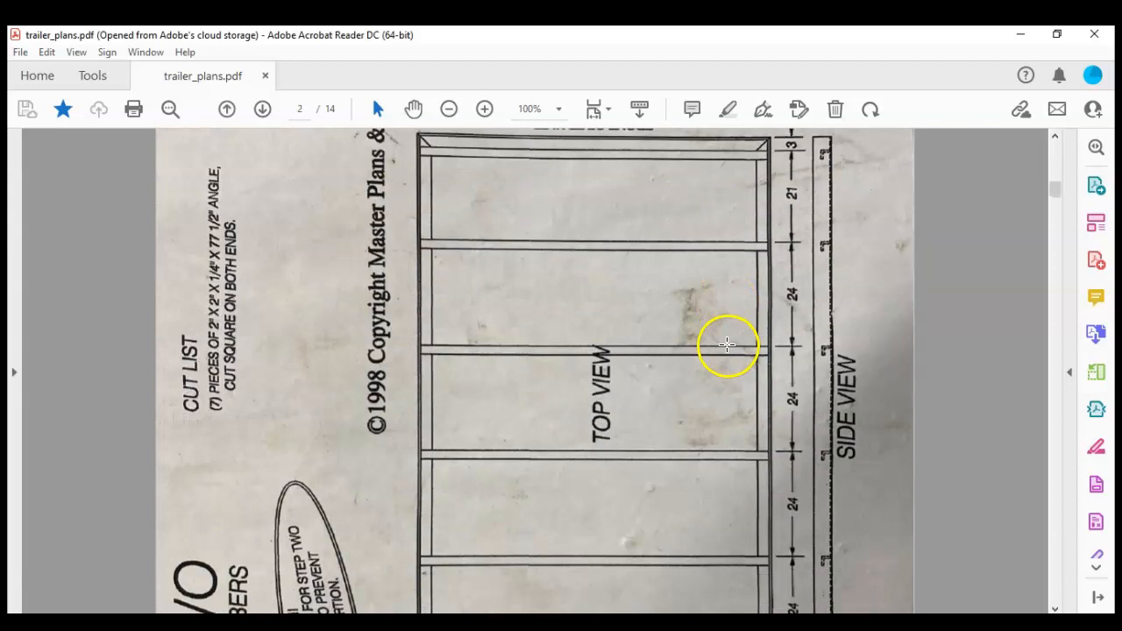
scroll(731, 352, "up", 20)
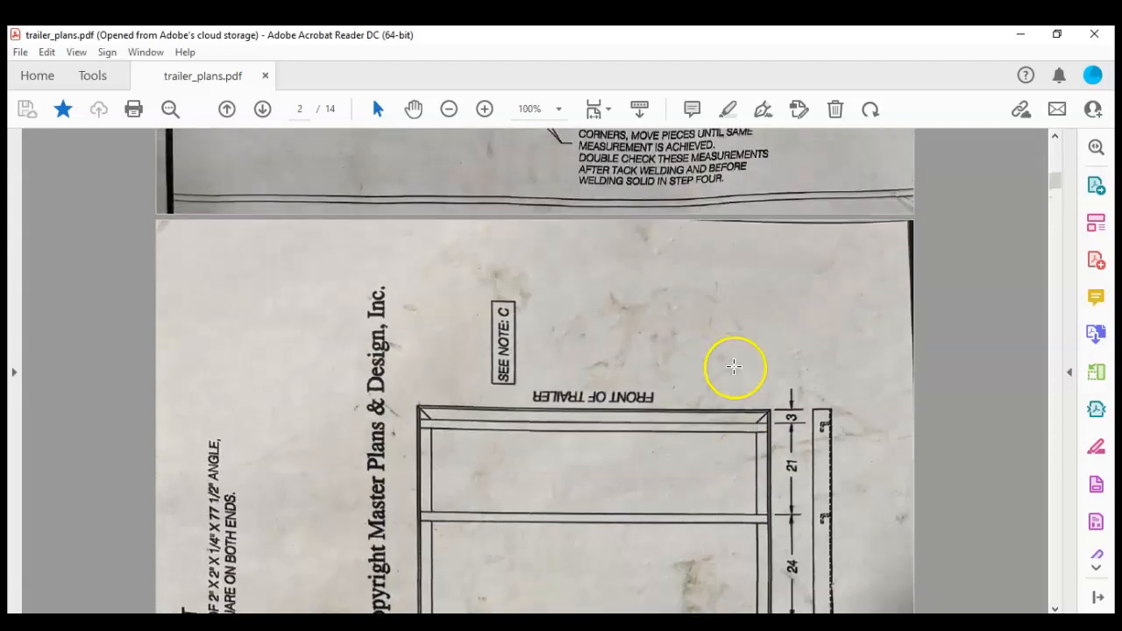
scroll(735, 369, "up", 9)
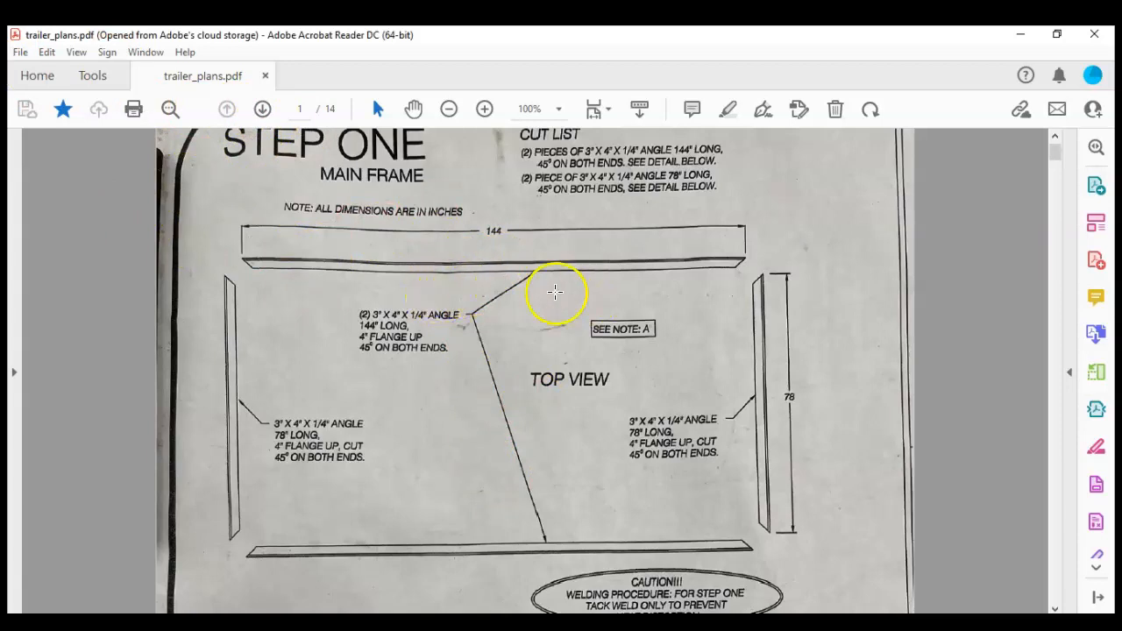
scroll(448, 300, "down", 1)
scroll(448, 300, "up", 2)
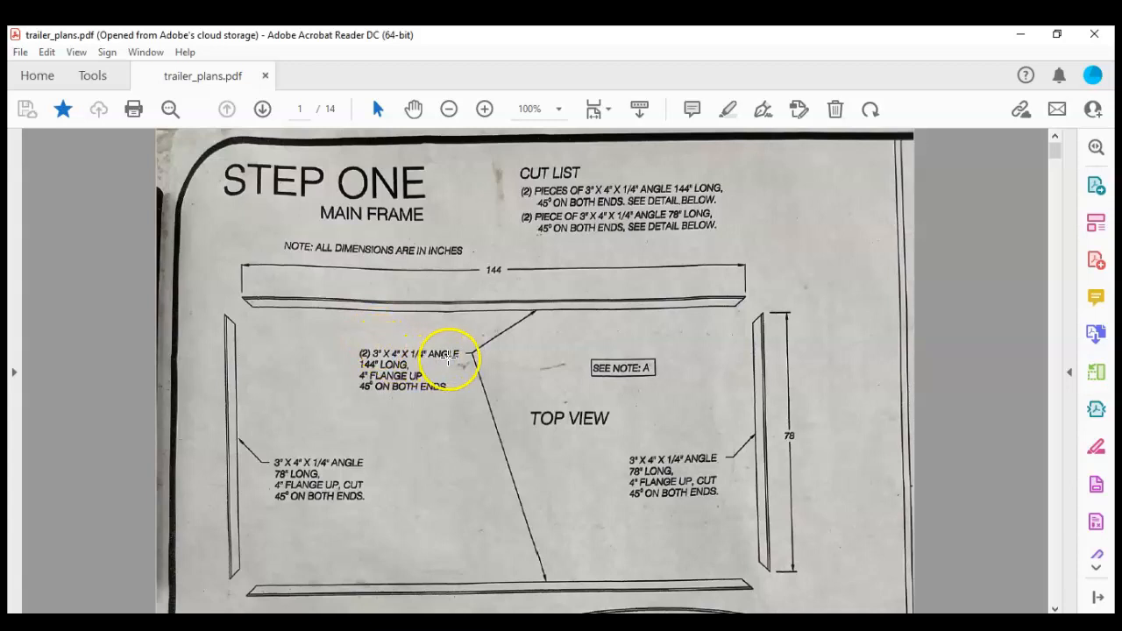
scroll(443, 358, "down", 1)
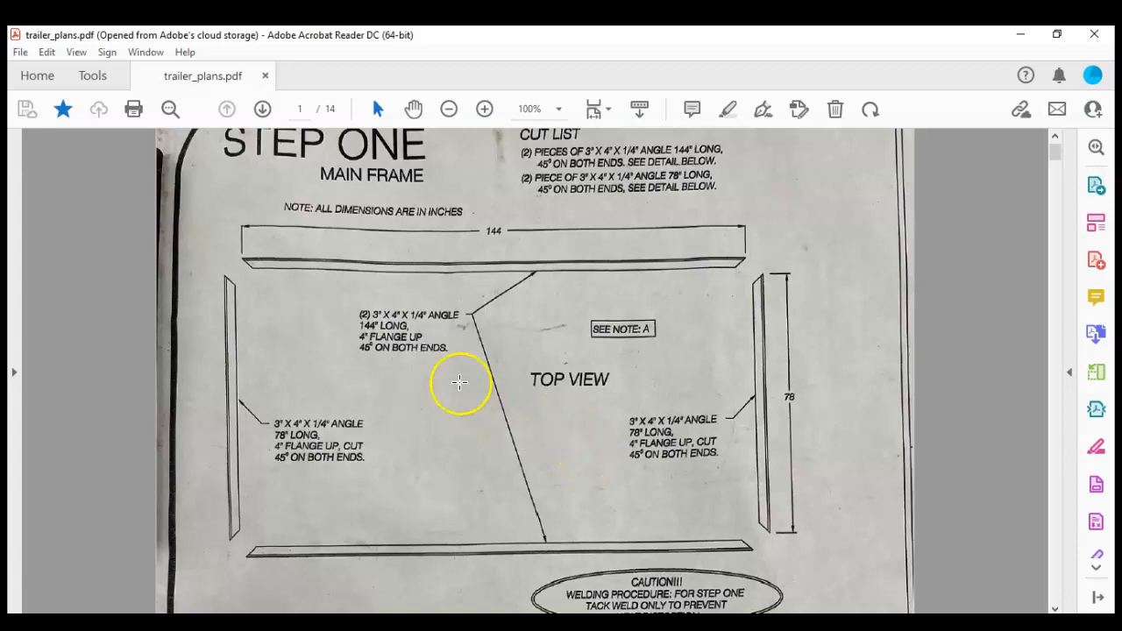
scroll(596, 281, "up", 1)
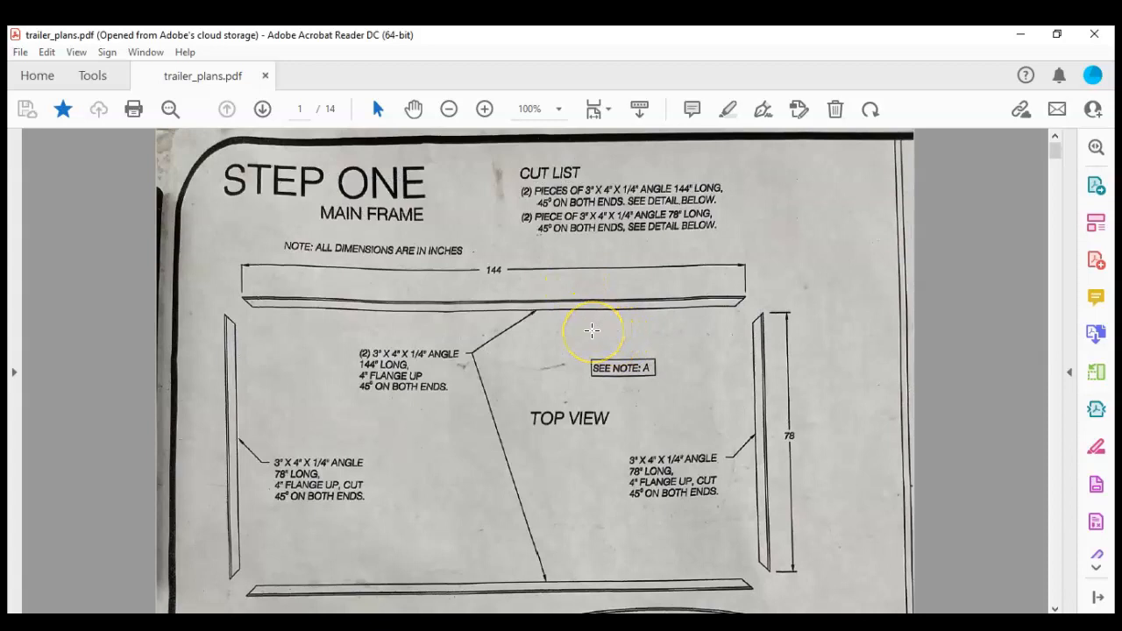
scroll(617, 377, "down", 1)
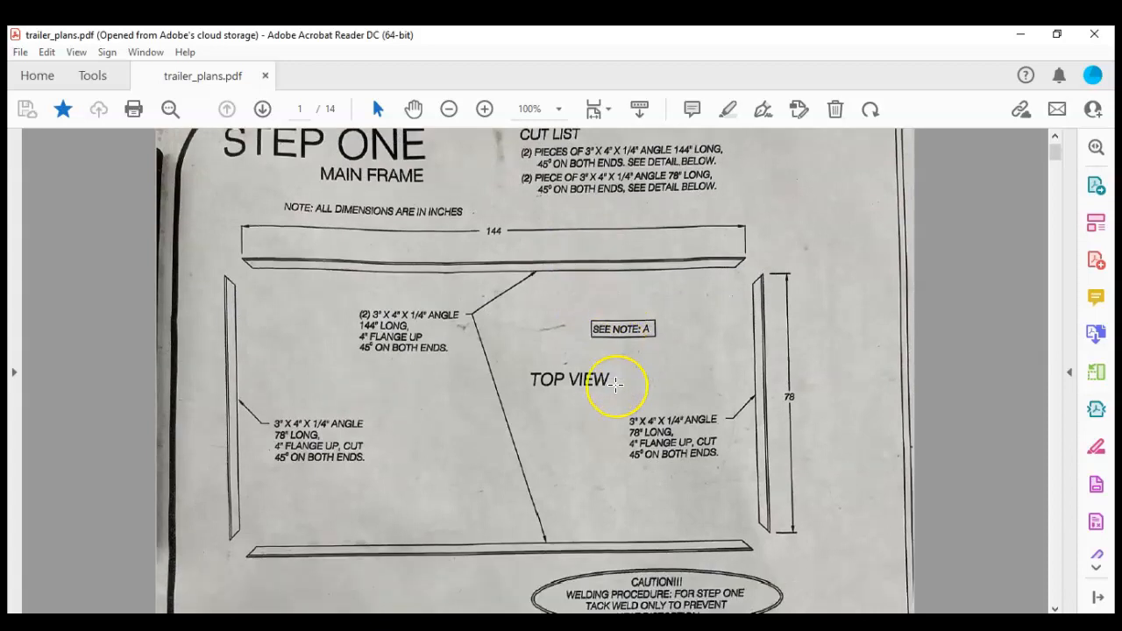
Examine the Step Two and Step Three vertical support drawings and the Step Four top rail's cut list and details.
scroll(615, 386, "down", 10)
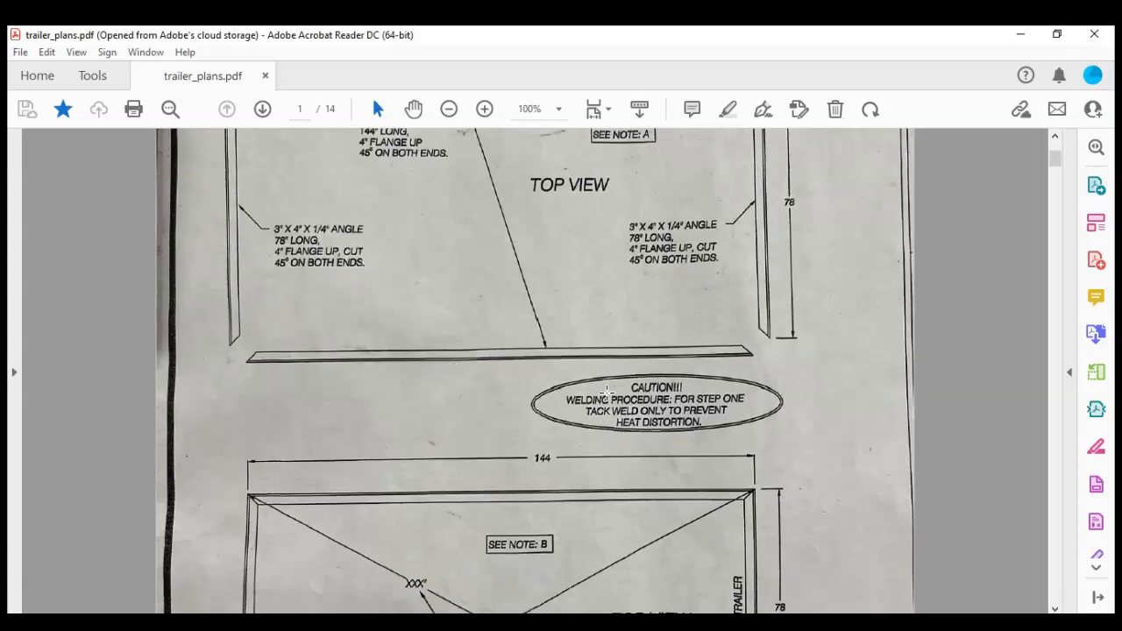
scroll(611, 402, "down", 20)
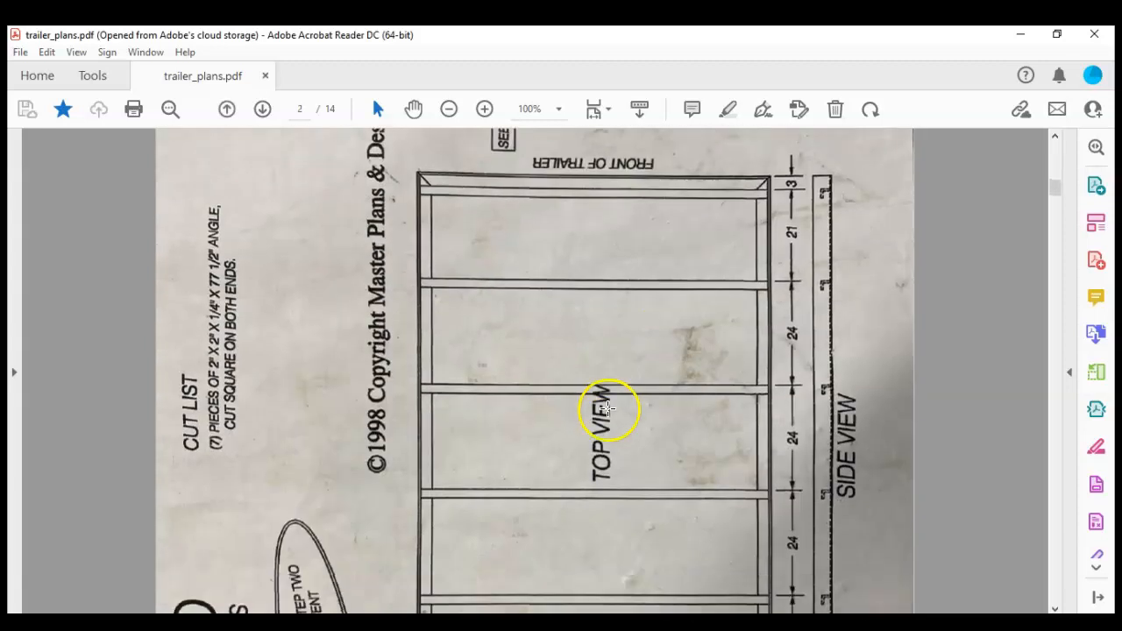
scroll(608, 406, "down", 18)
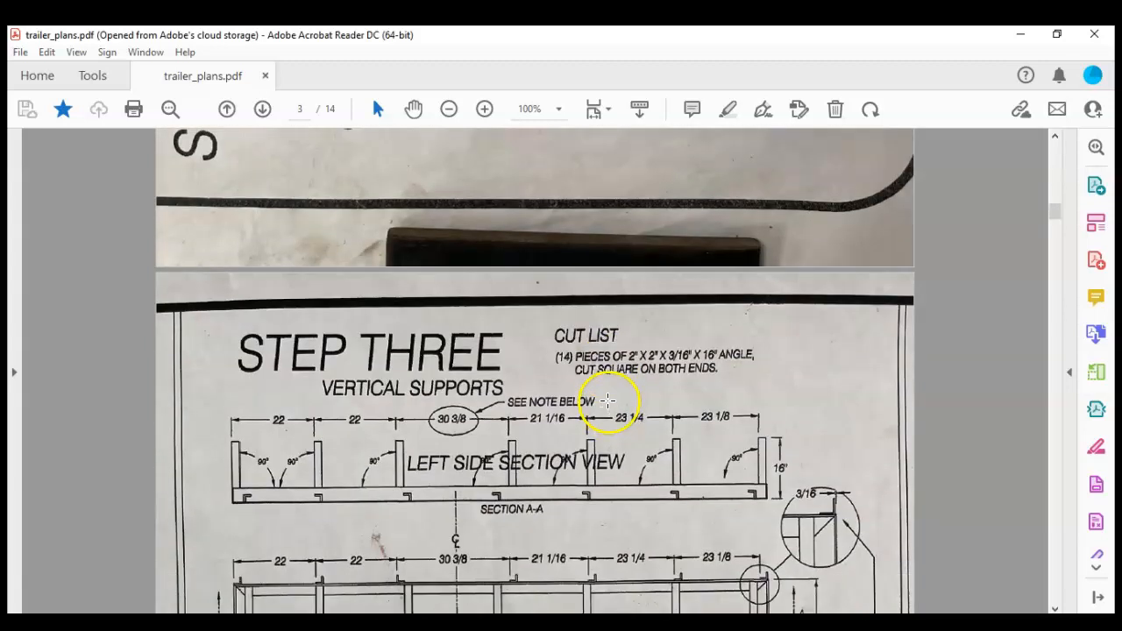
scroll(609, 399, "down", 10)
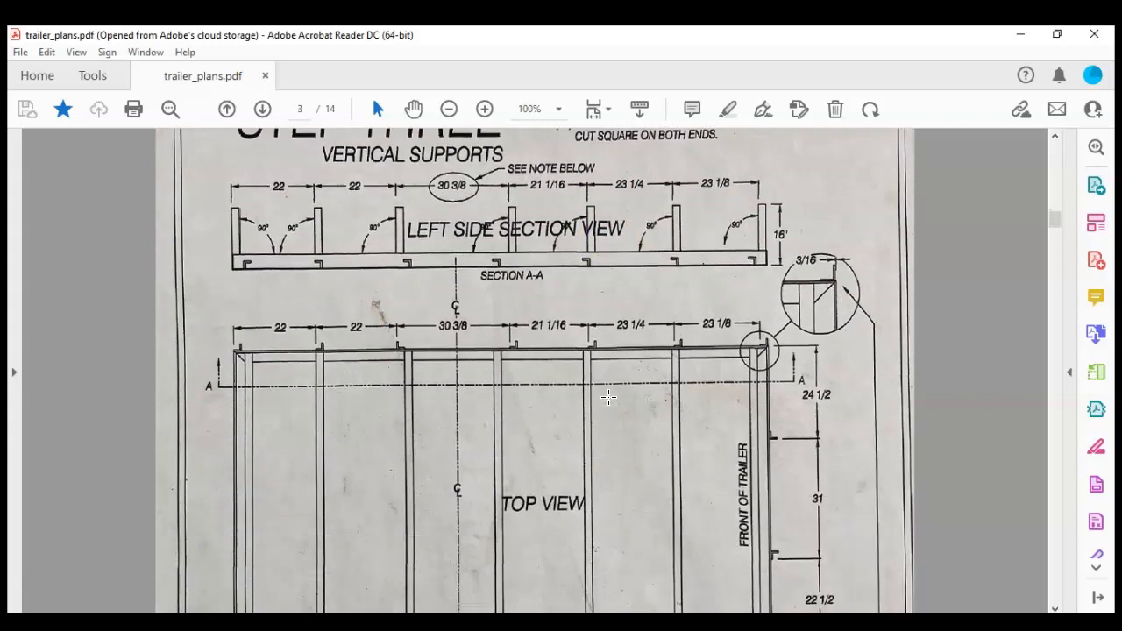
scroll(603, 404, "down", 12)
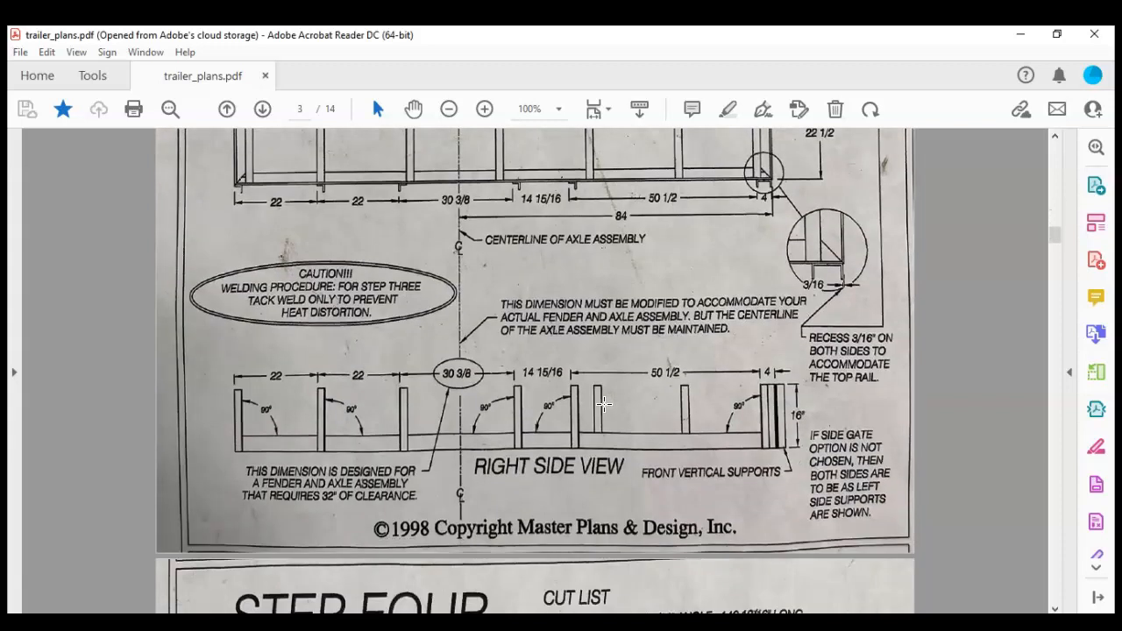
scroll(581, 321, "down", 3)
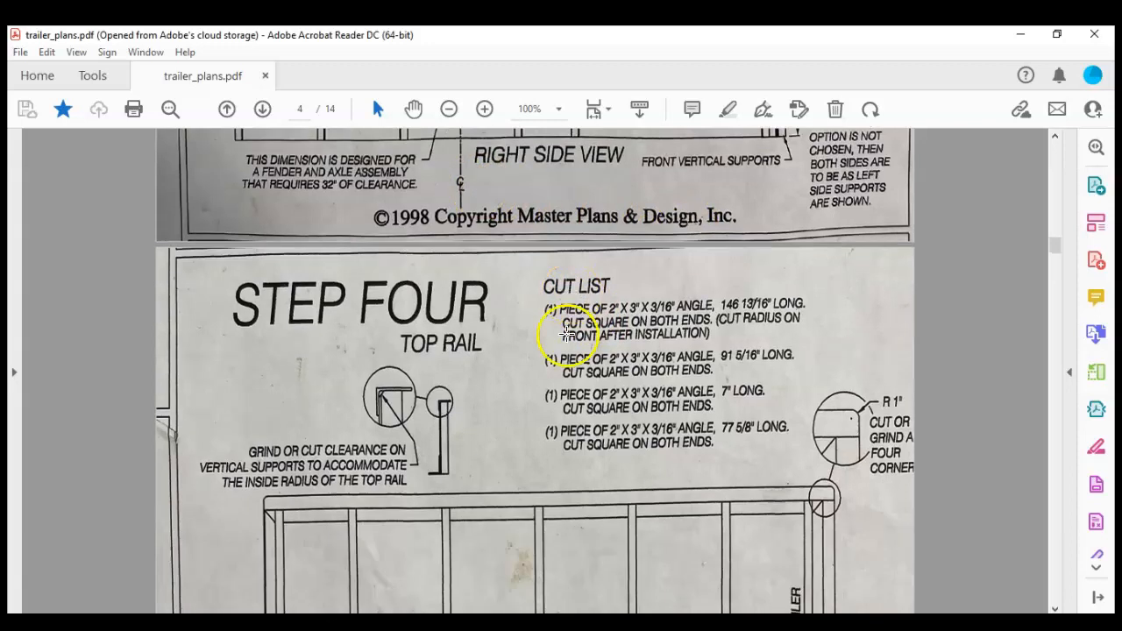
scroll(536, 367, "down", 3)
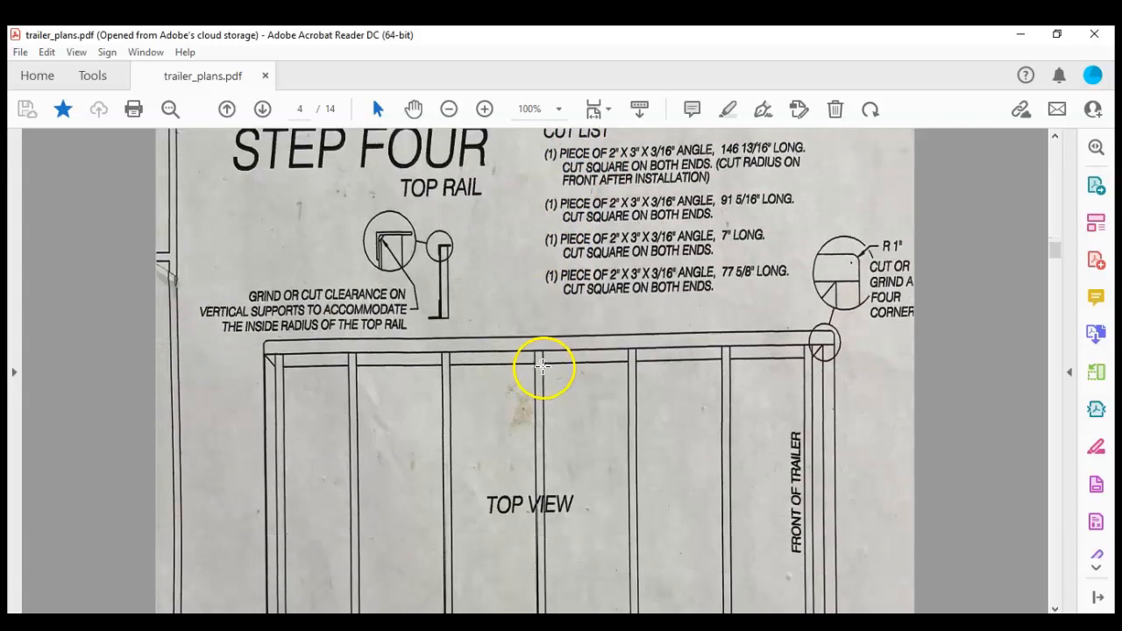
scroll(542, 366, "down", 1)
scroll(526, 369, "up", 4)
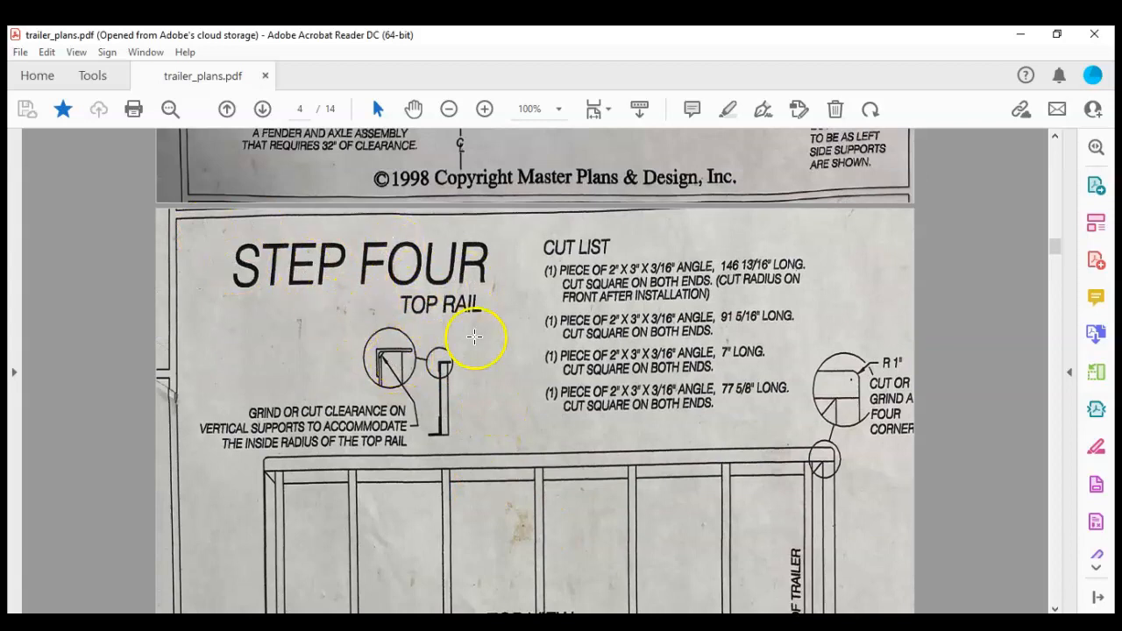
scroll(439, 315, "down", 1)
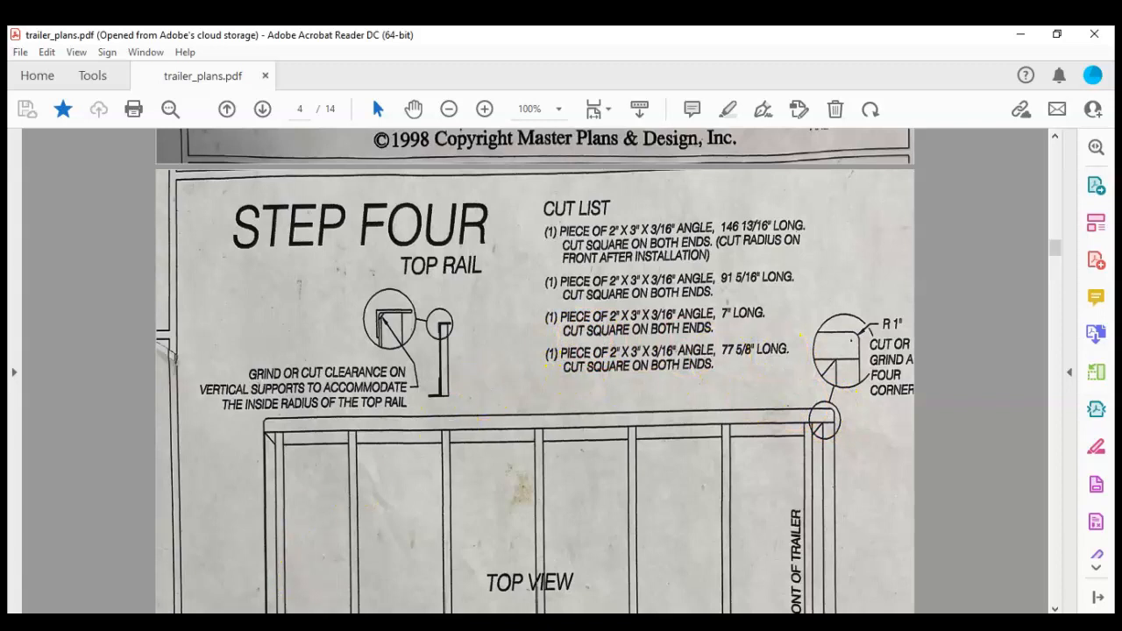
Return to the Step One main frame page of trailer_plans.pdf and examine its cut list and frame members.
mouse_move(305, 624)
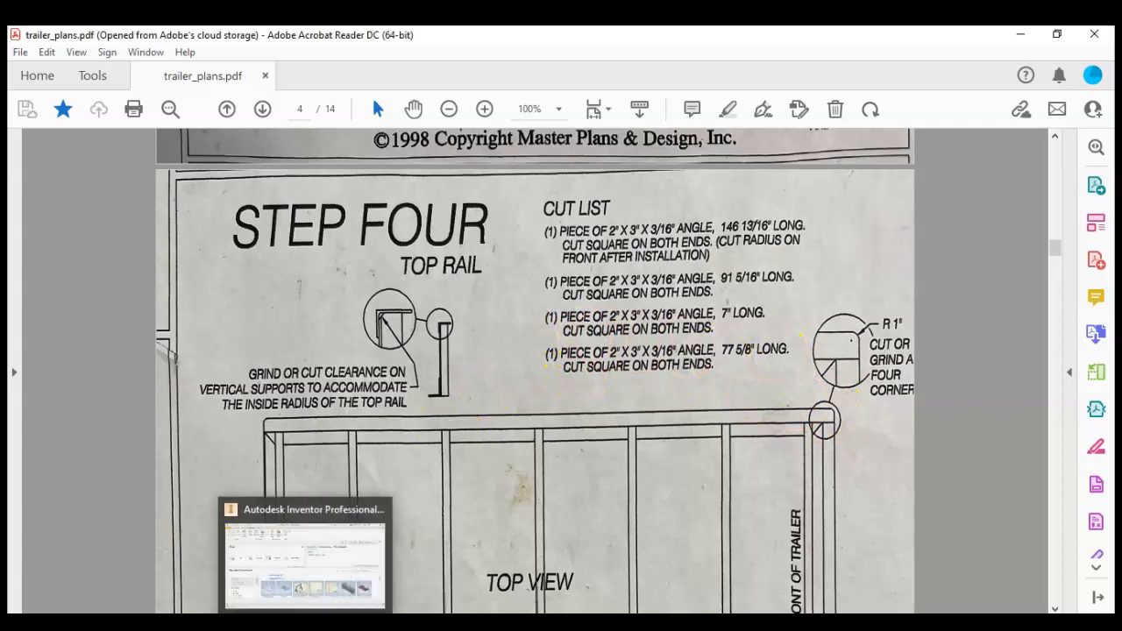
scroll(426, 370, "up", 10)
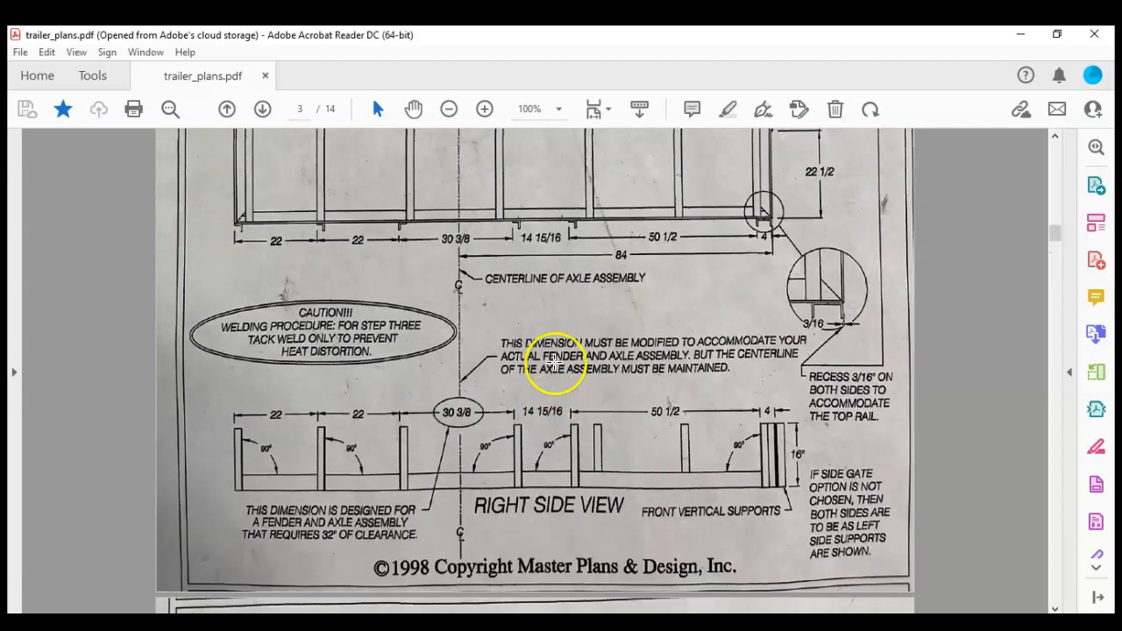
scroll(555, 361, "up", 12)
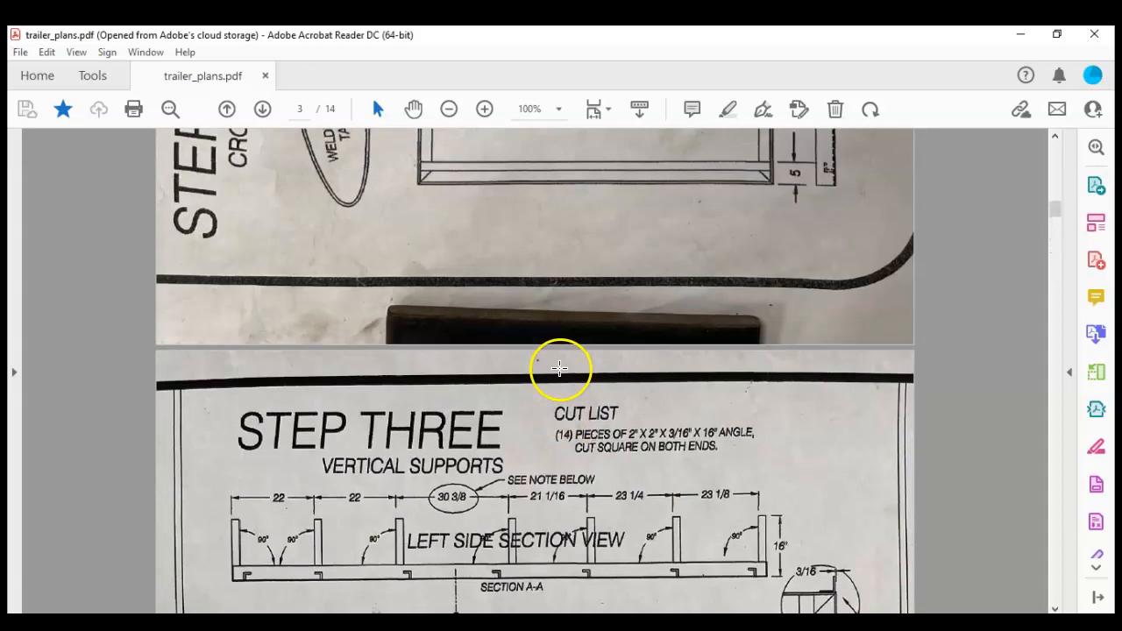
scroll(560, 372, "up", 10)
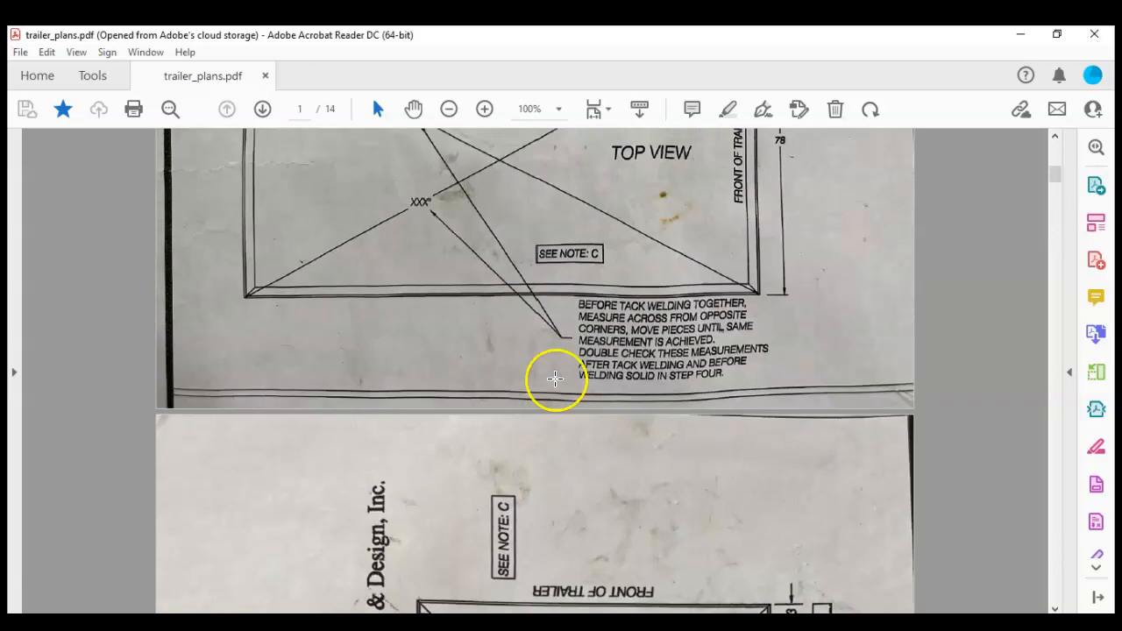
scroll(521, 350, "up", 5)
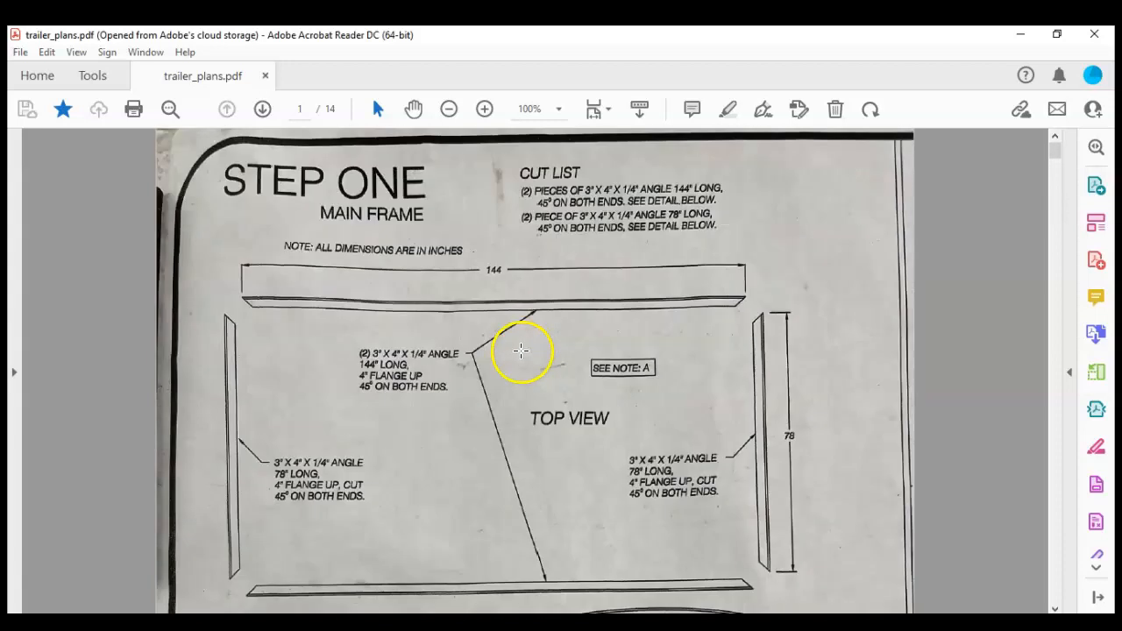
scroll(520, 332, "down", 1)
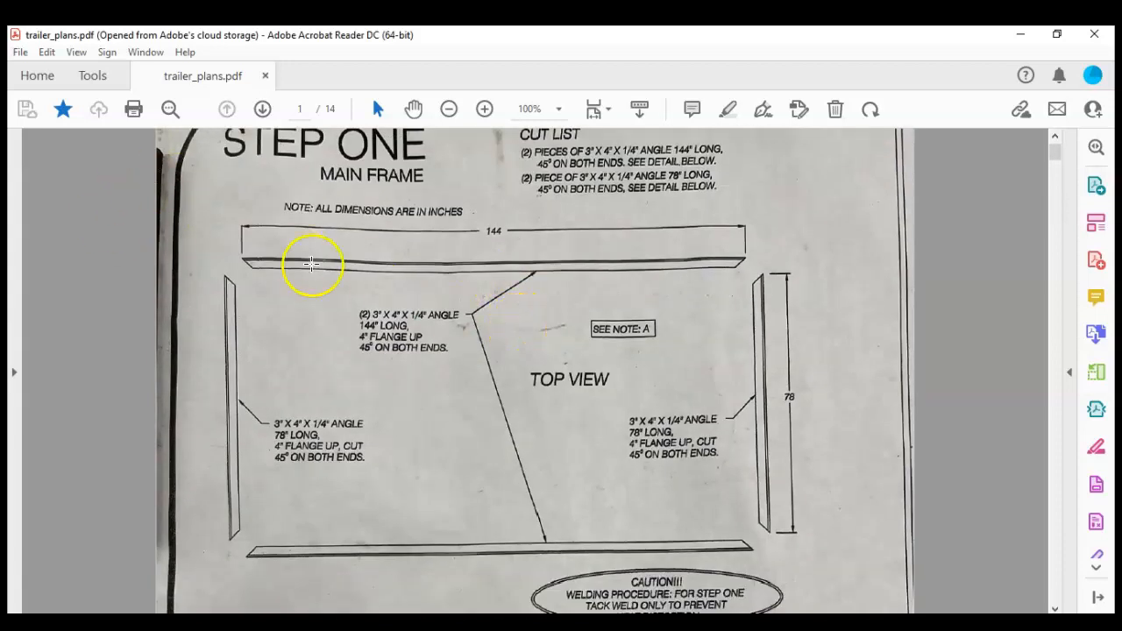
scroll(293, 272, "down", 1)
scroll(297, 272, "up", 1)
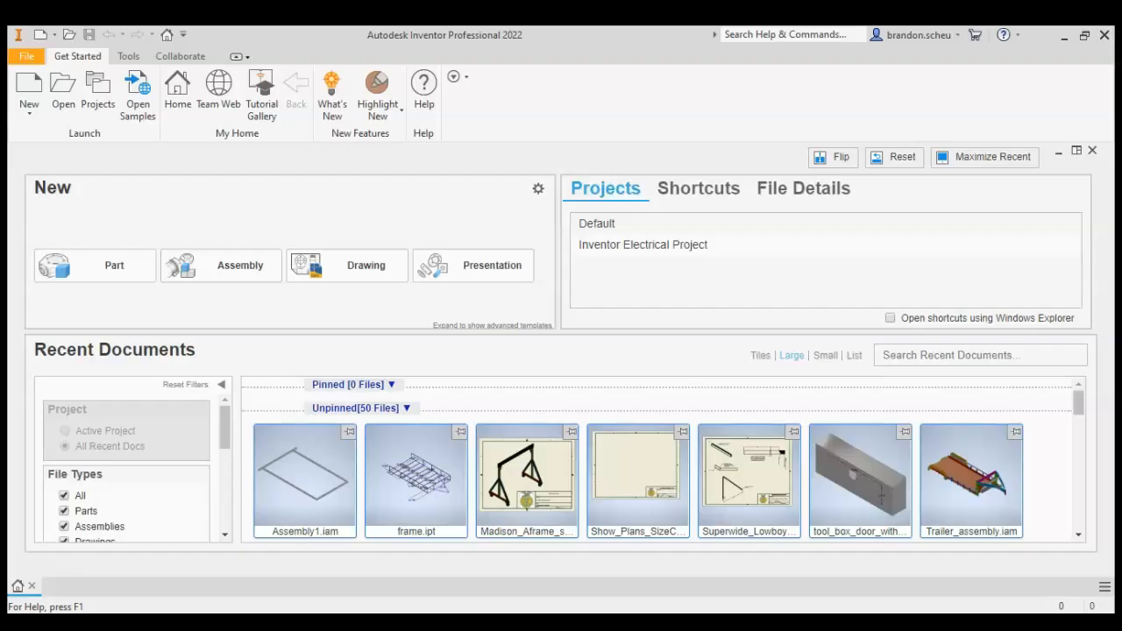
Switch to Autodesk Inventor and create a new part from the Standard.ipt template.
left_click(14, 88)
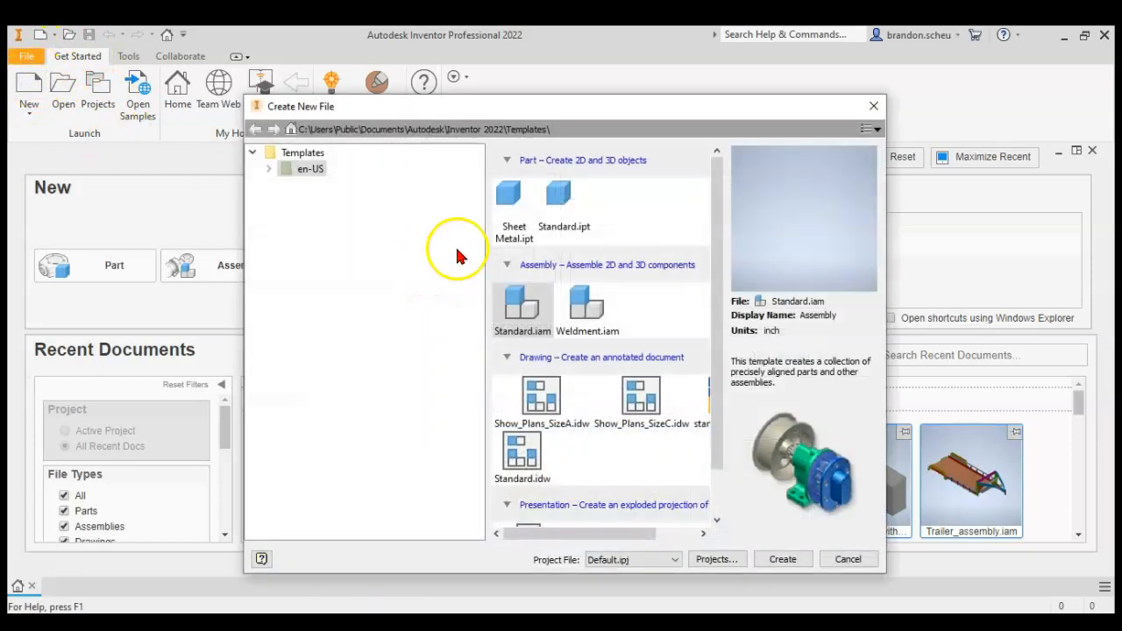
double_click(558, 197)
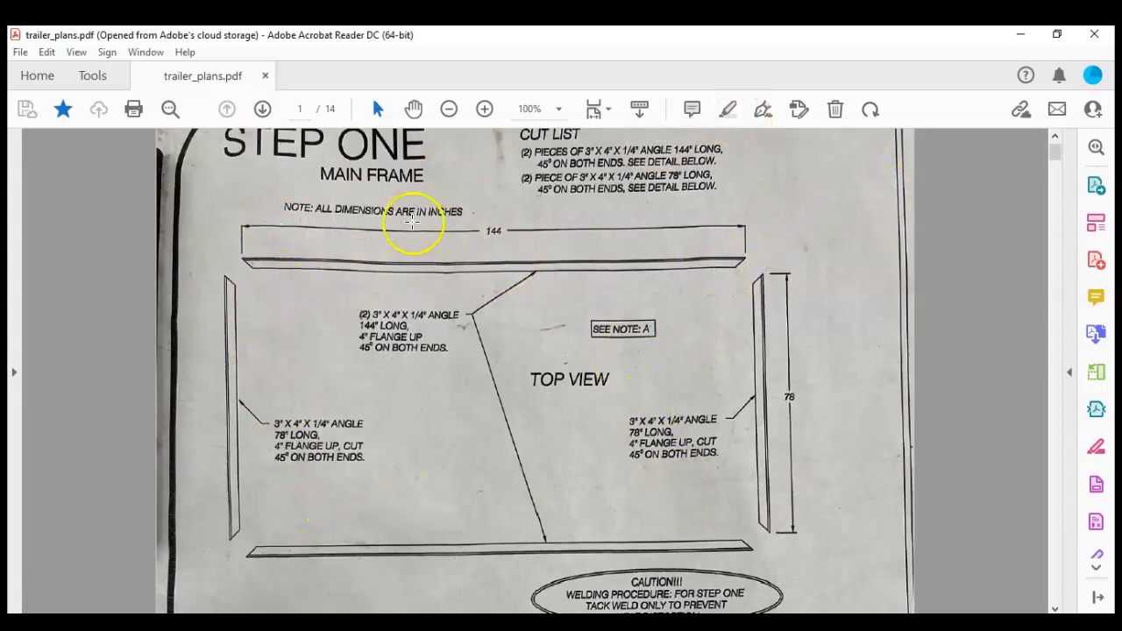
Switch to trailer_plans.pdf and examine the Step Two cross members' spacing, top view and cut list.
scroll(693, 333, "down", 10)
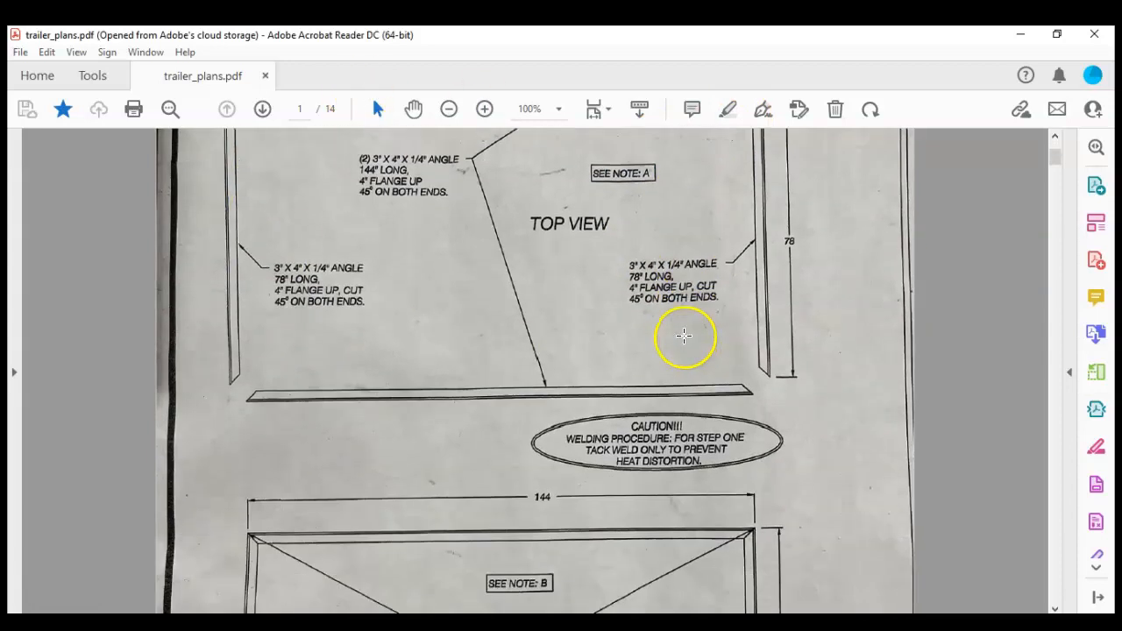
scroll(675, 327, "down", 10)
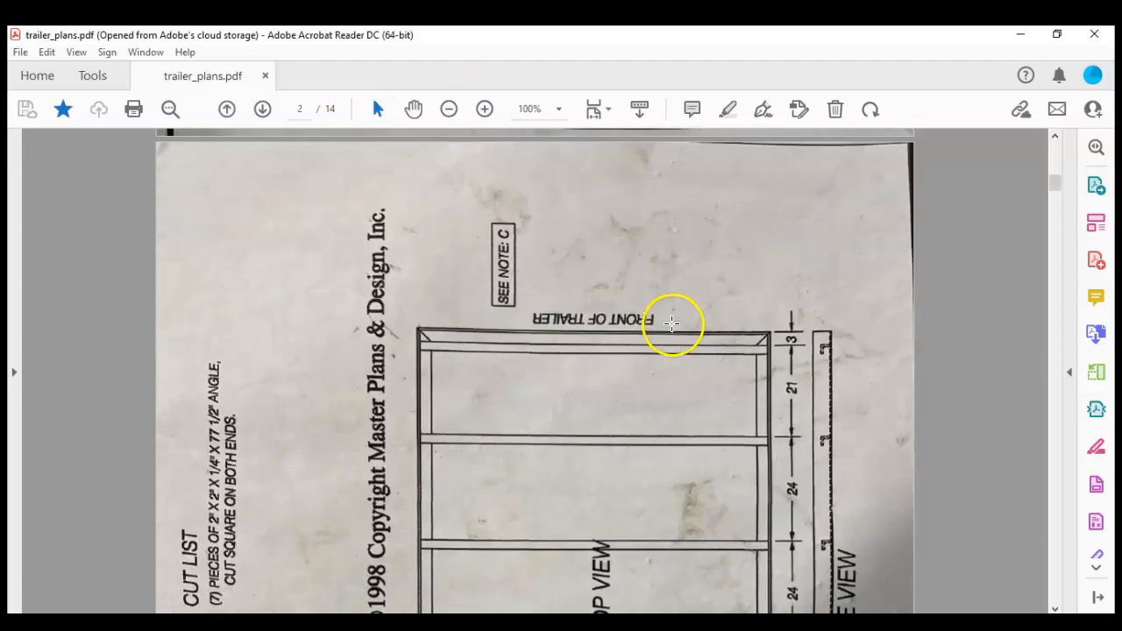
scroll(349, 312, "down", 2)
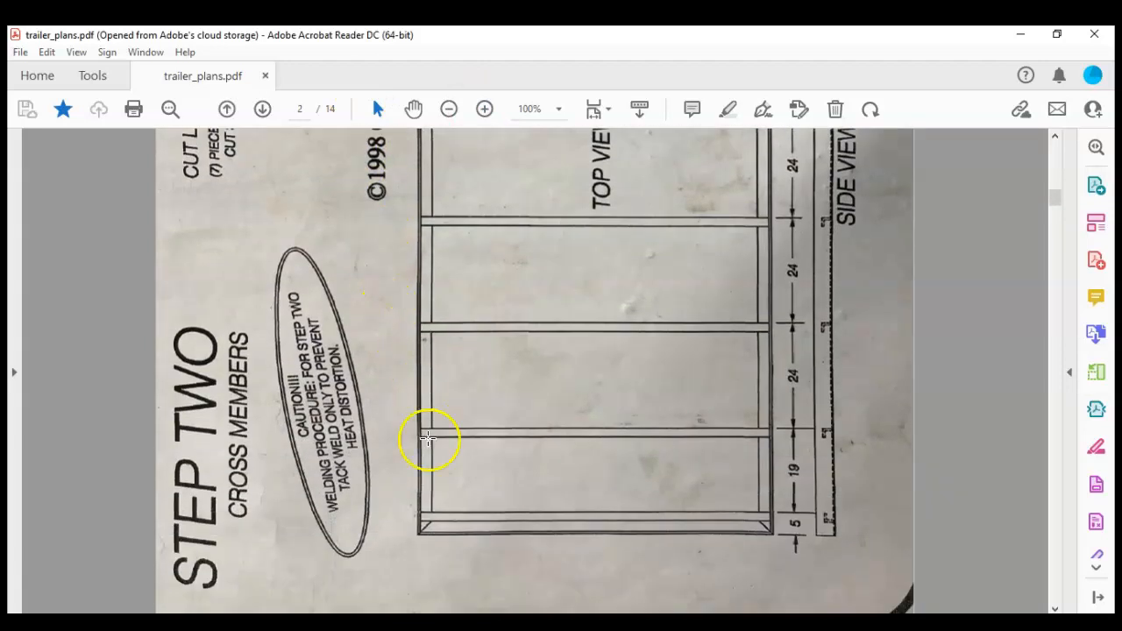
scroll(722, 216, "up", 4)
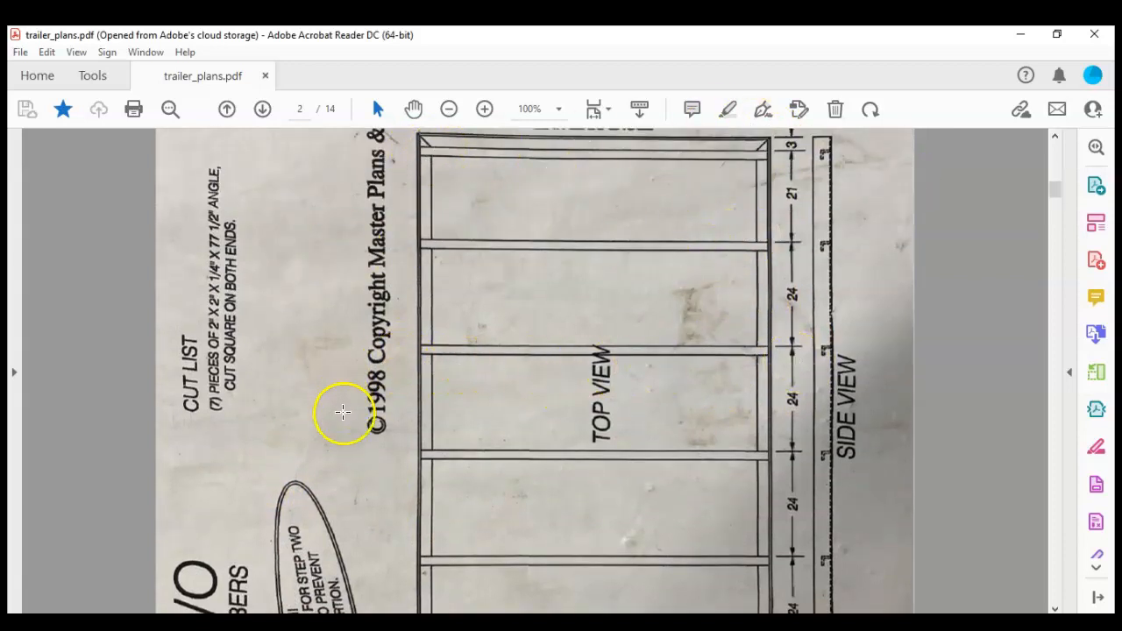
scroll(255, 268, "up", 3)
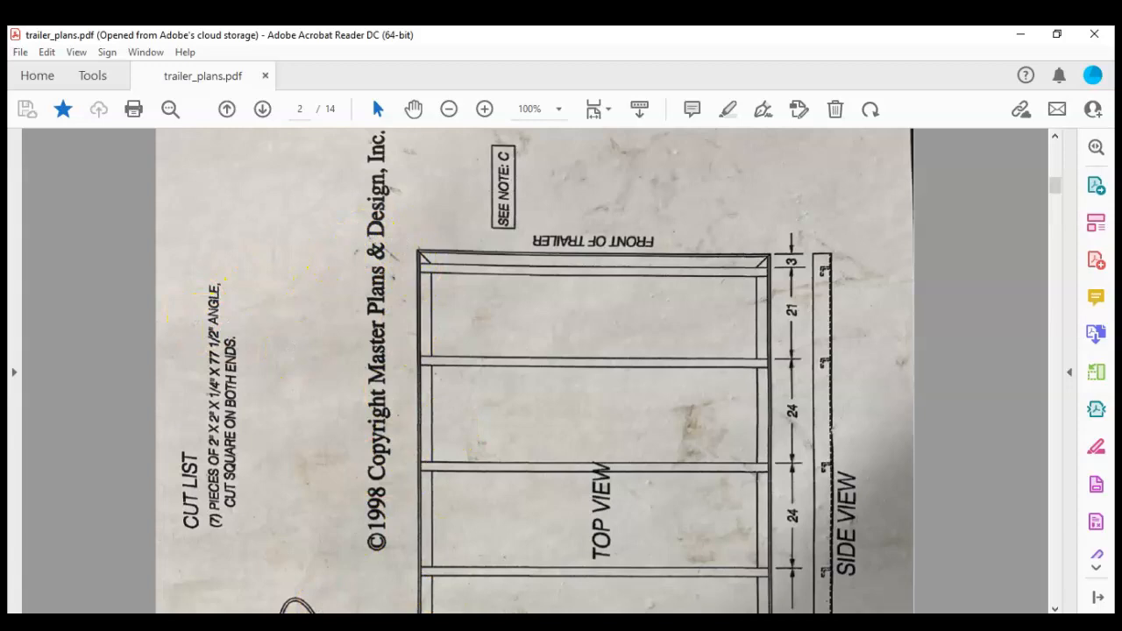
Switch back to Inventor and start a 2D sketch on the part's XZ plane.
left_click(303, 553)
left_click(41, 88)
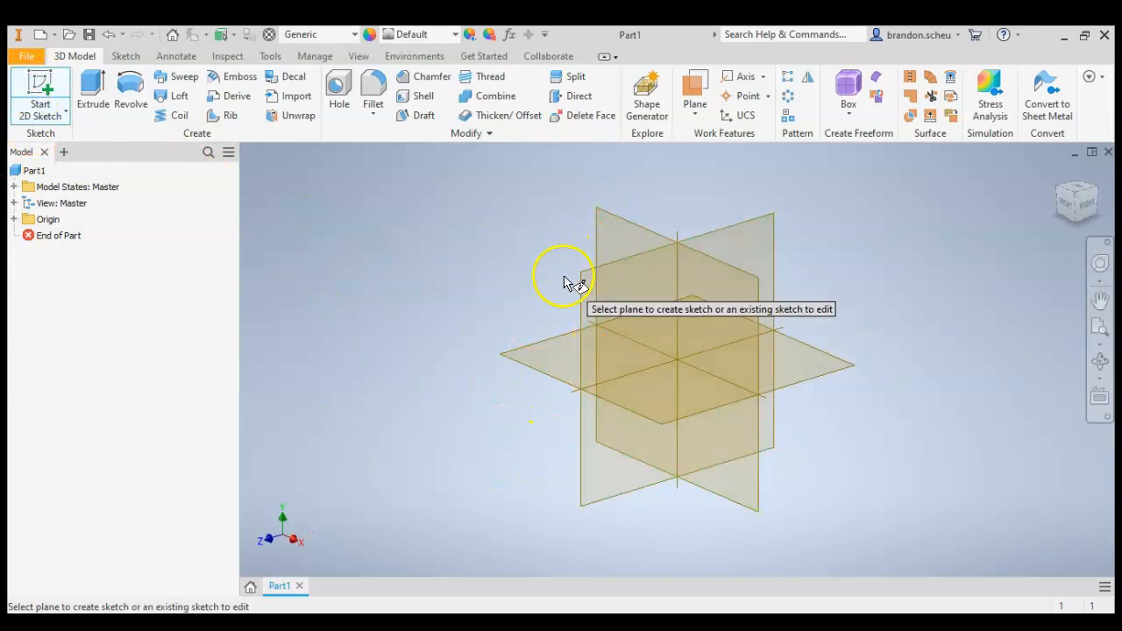
left_click(14, 220)
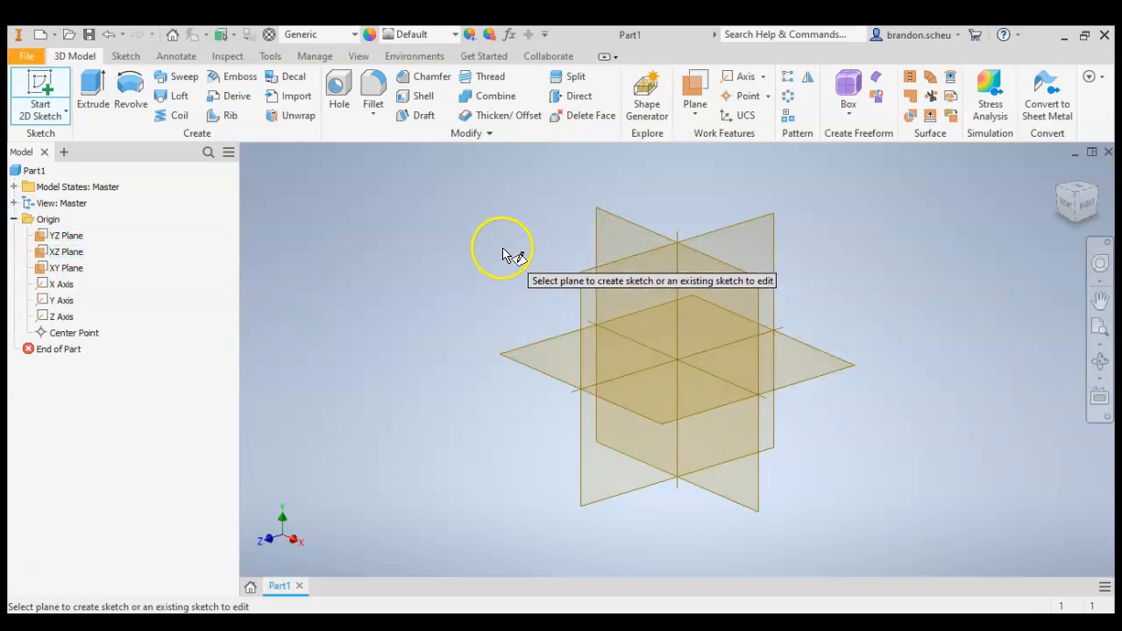
left_click(41, 88)
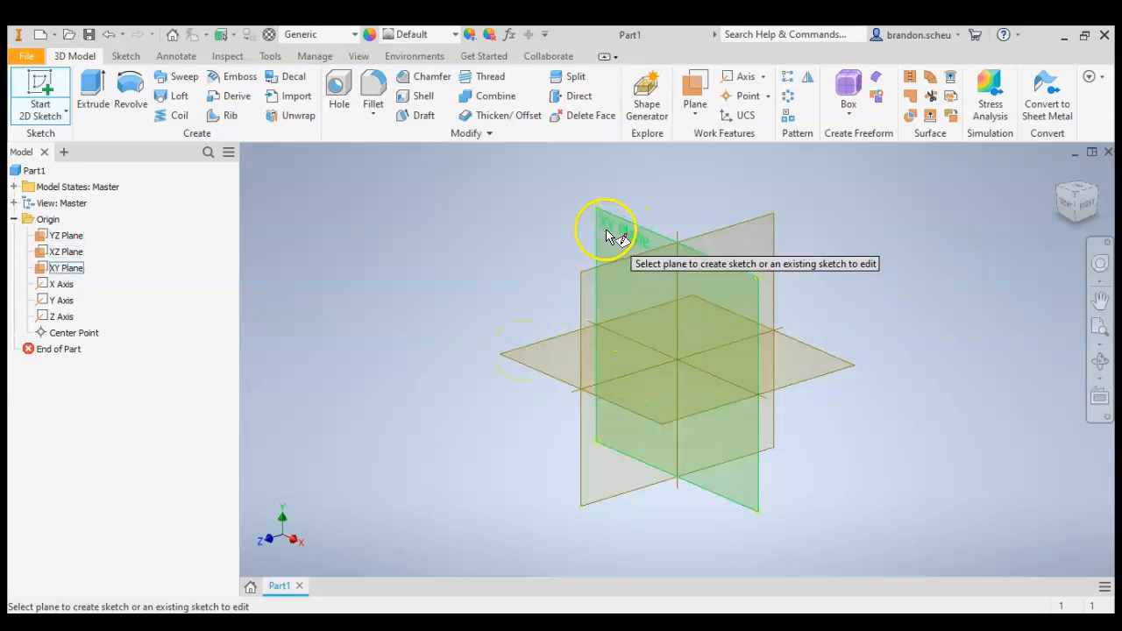
left_click(530, 354)
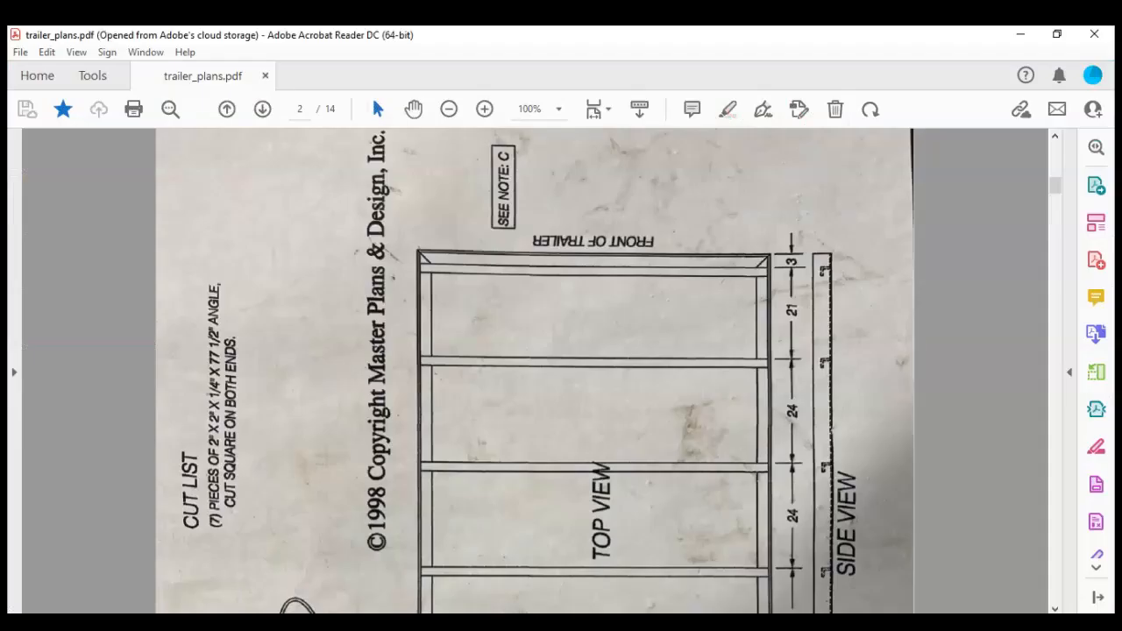
Check the main frame's overall size in the plans, then draw a 144 in by 78 in rectangle from the sketch origin in Inventor.
scroll(429, 420, "up", 10)
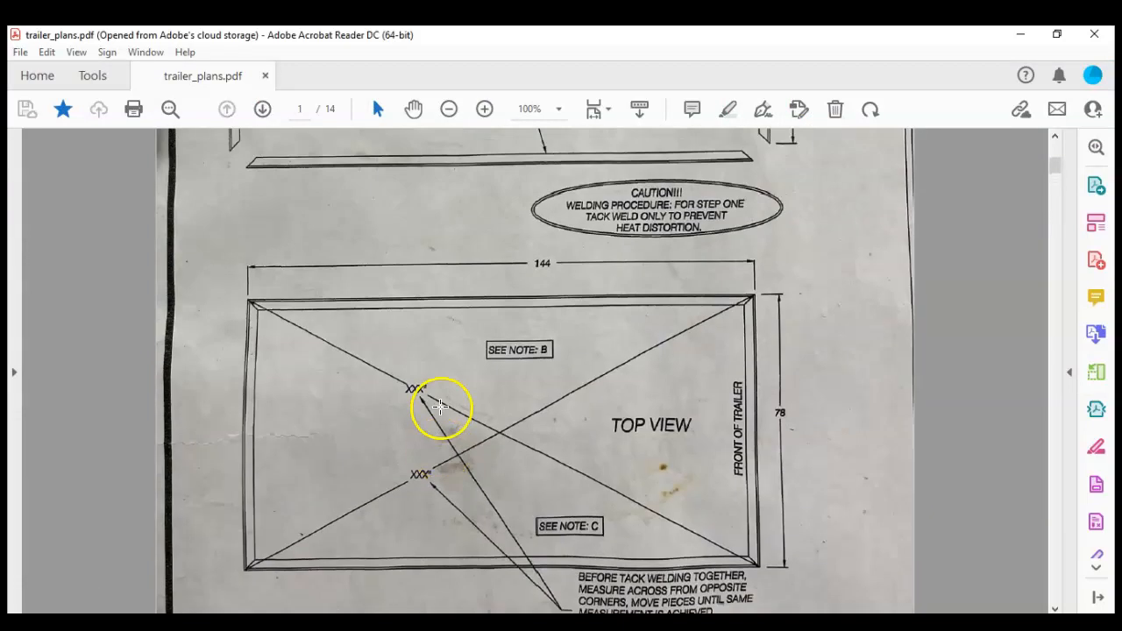
left_click(450, 109)
scroll(556, 318, "up", 3)
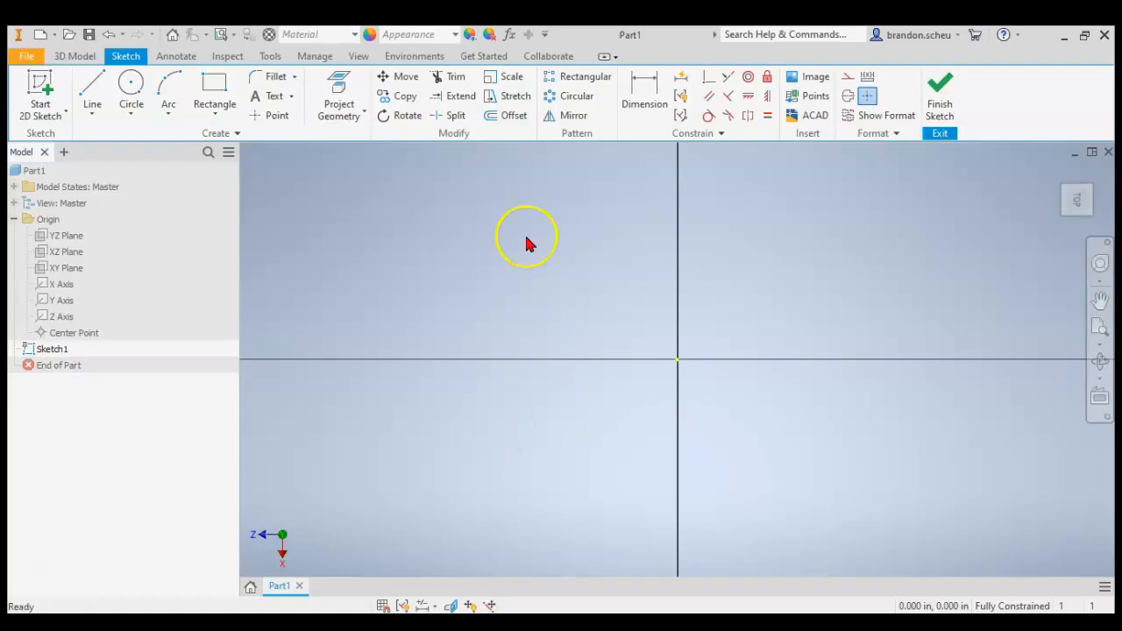
left_click(216, 88)
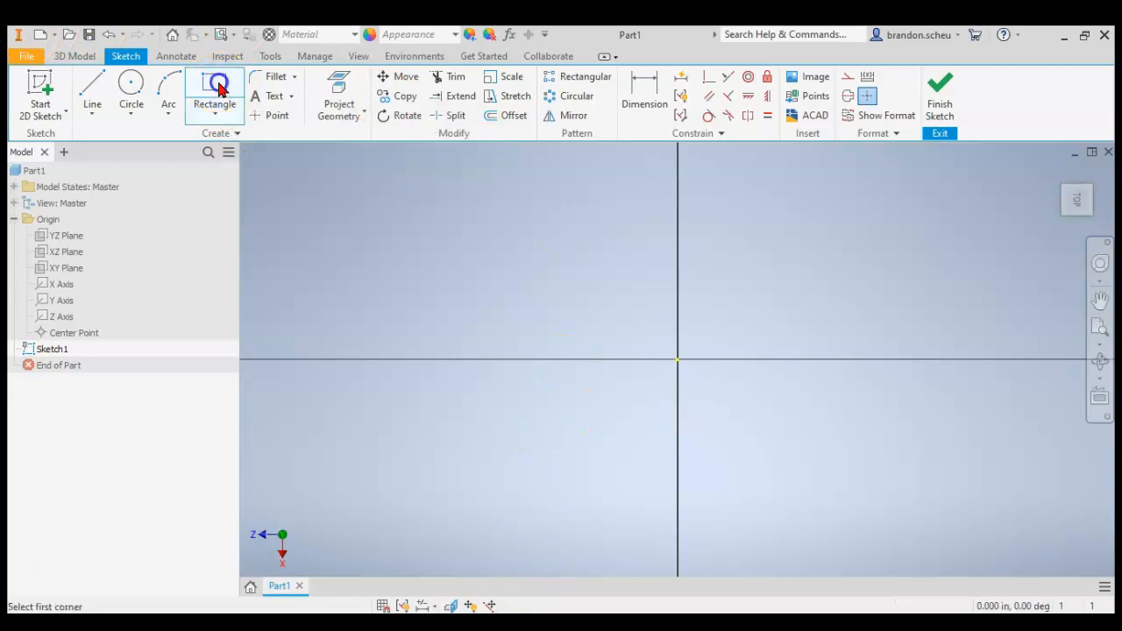
left_click(677, 358)
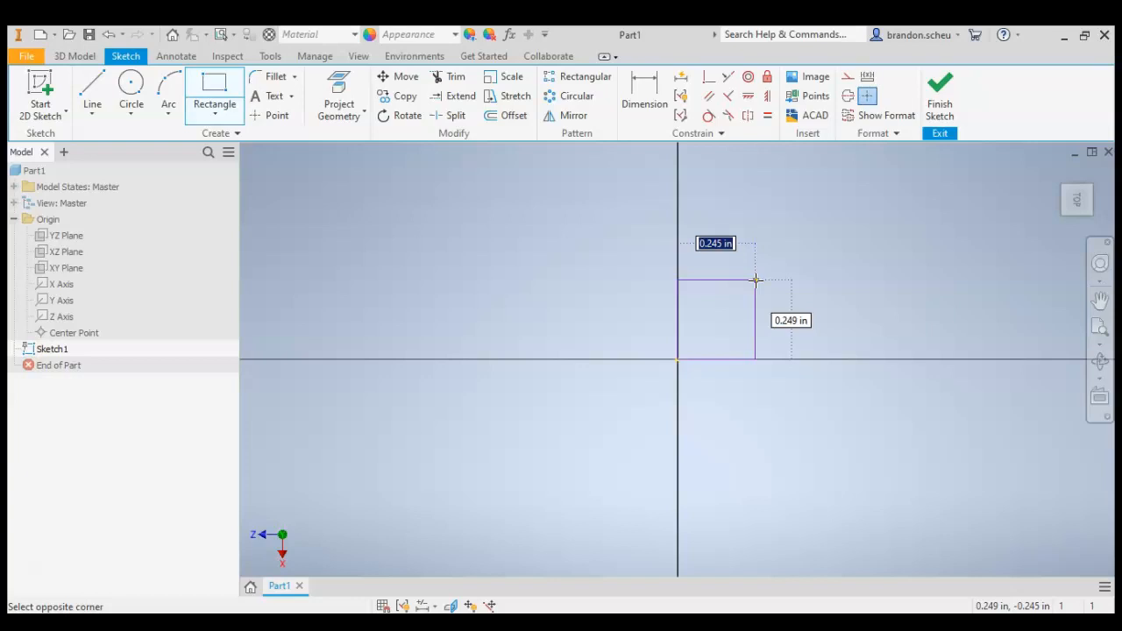
key("Tab")
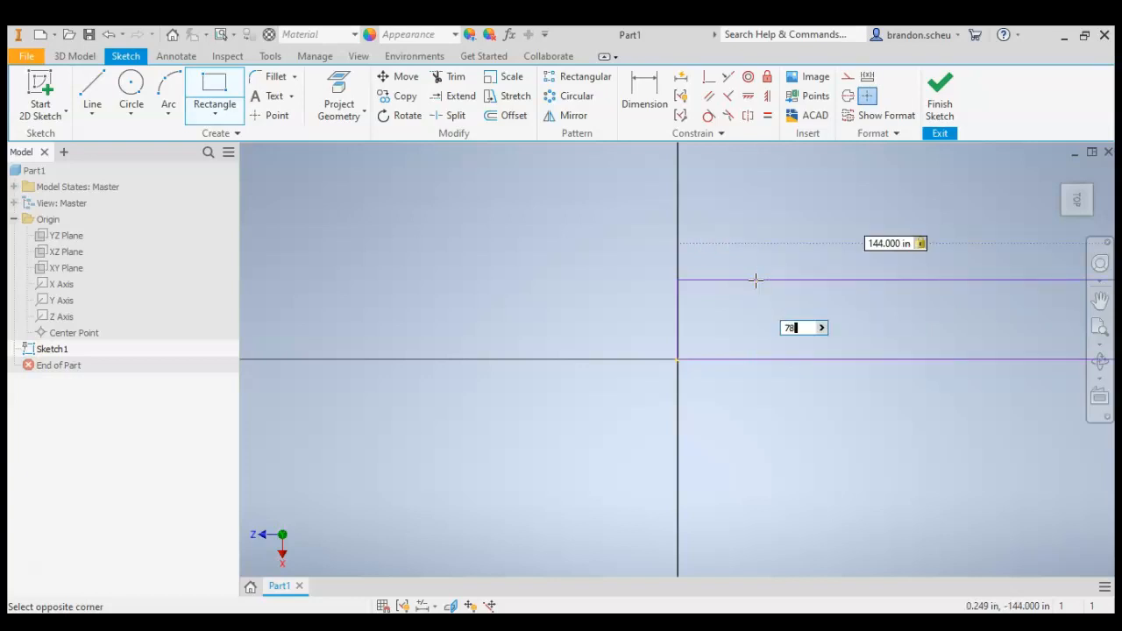
key("Return")
scroll(685, 355, "up", 5)
scroll(479, 389, "down", 8)
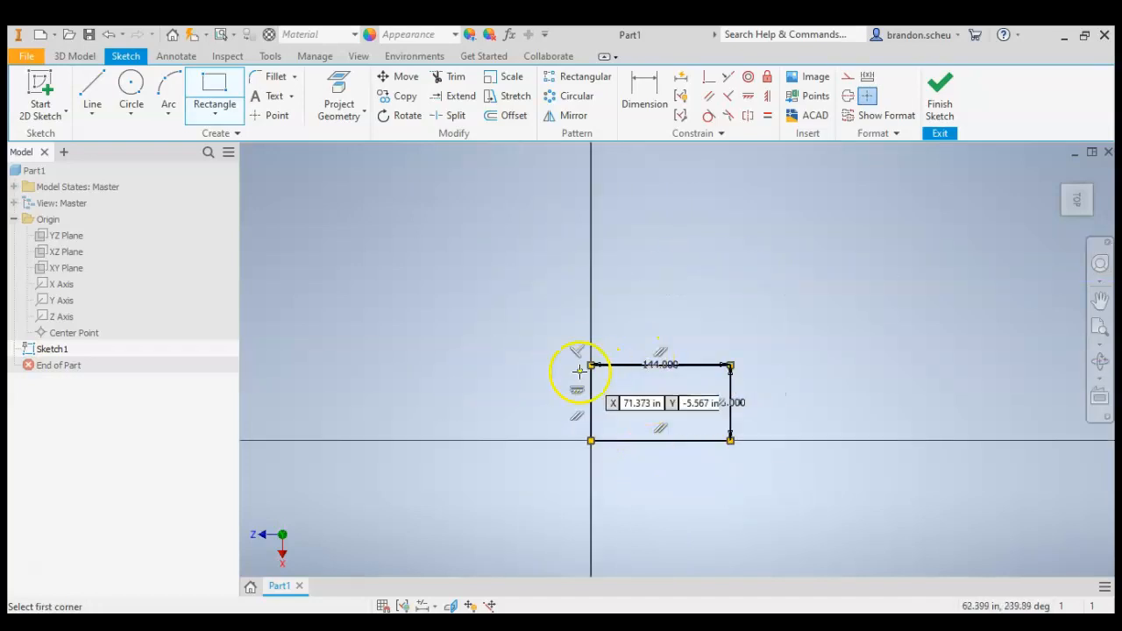
scroll(643, 406, "up", 5)
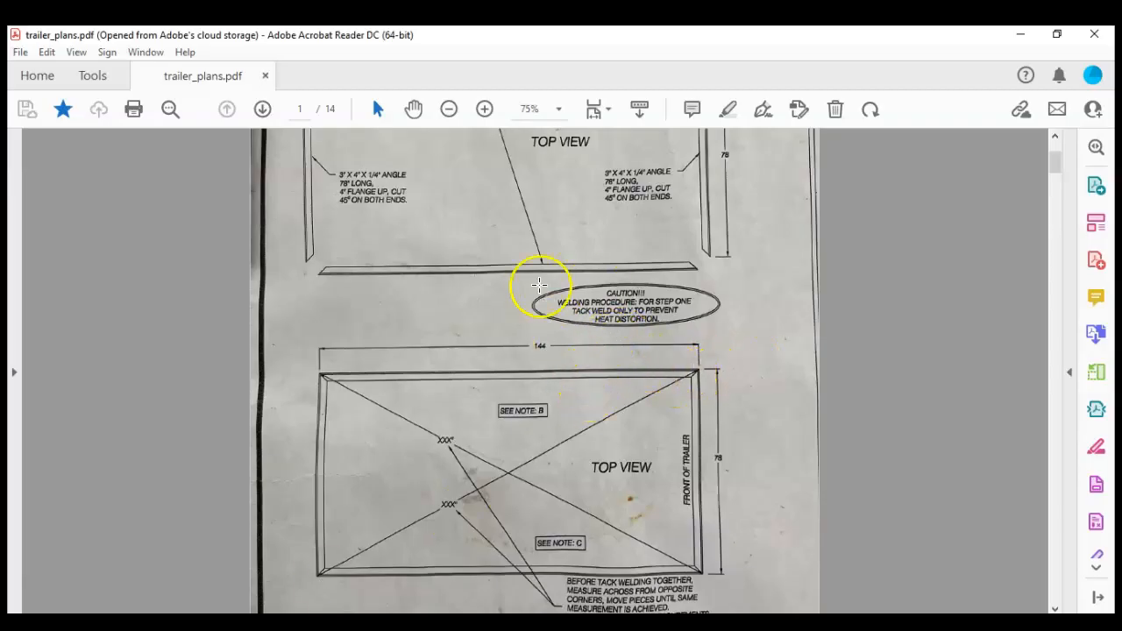
Recheck the Step One main frame drawing in trailer_plans.pdf, then switch back to Inventor and finish the rectangle sketch.
scroll(564, 351, "up", 5)
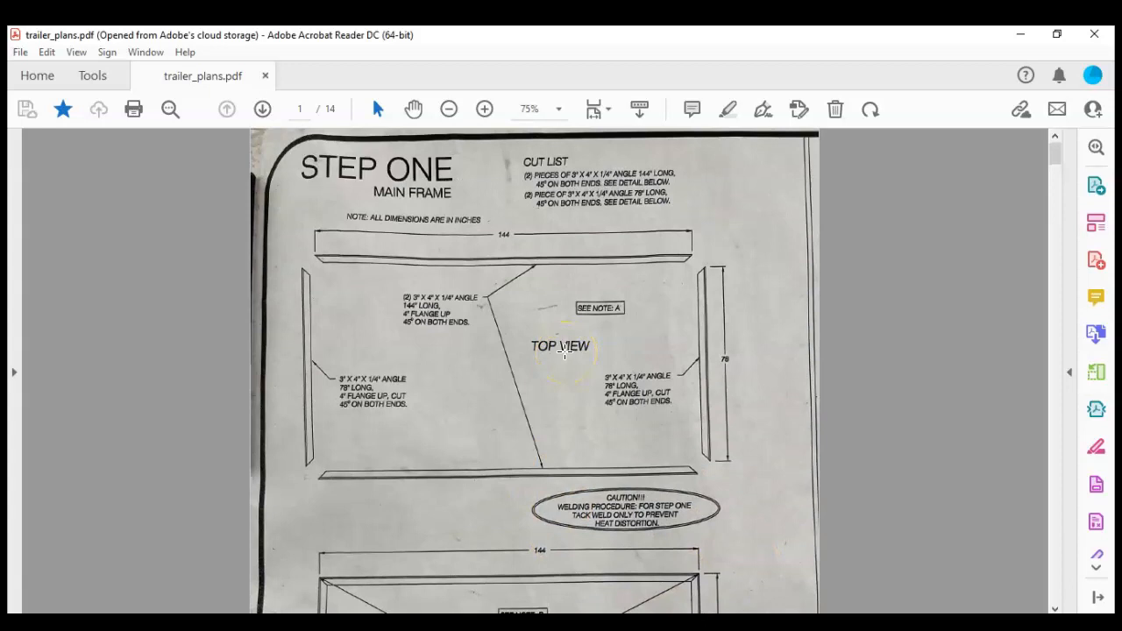
scroll(564, 351, "down", 5)
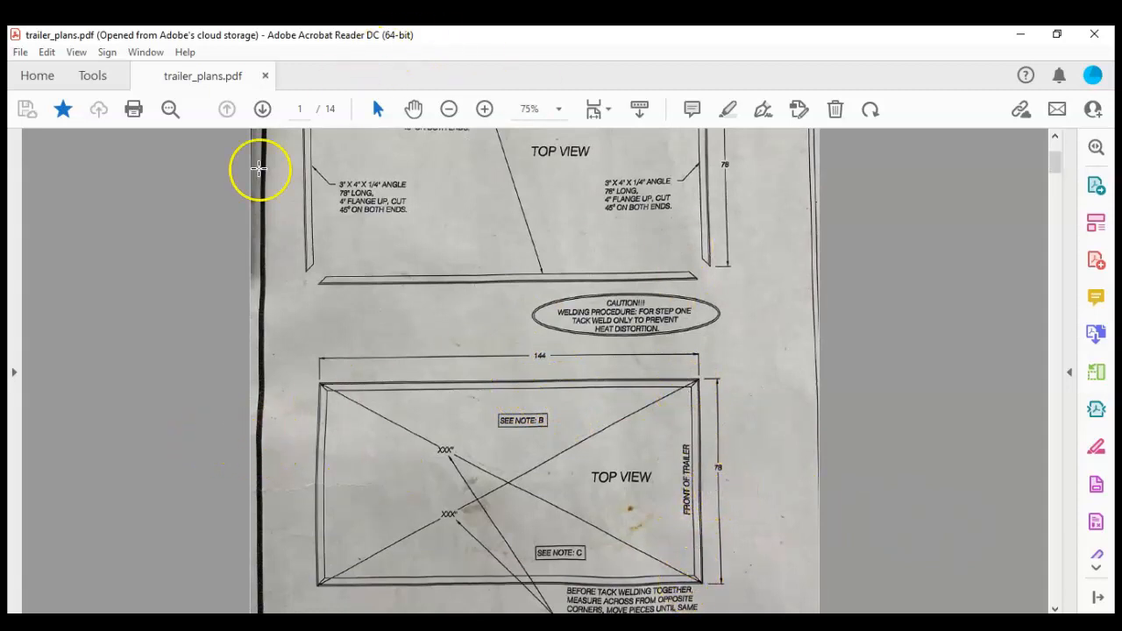
mouse_move(305, 623)
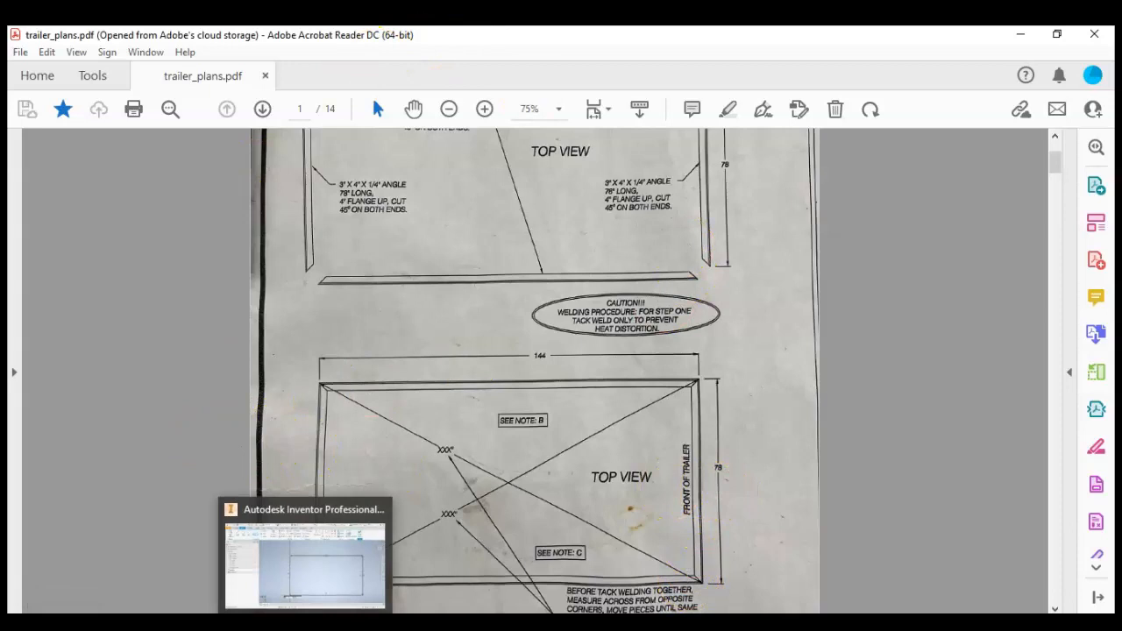
left_click(305, 566)
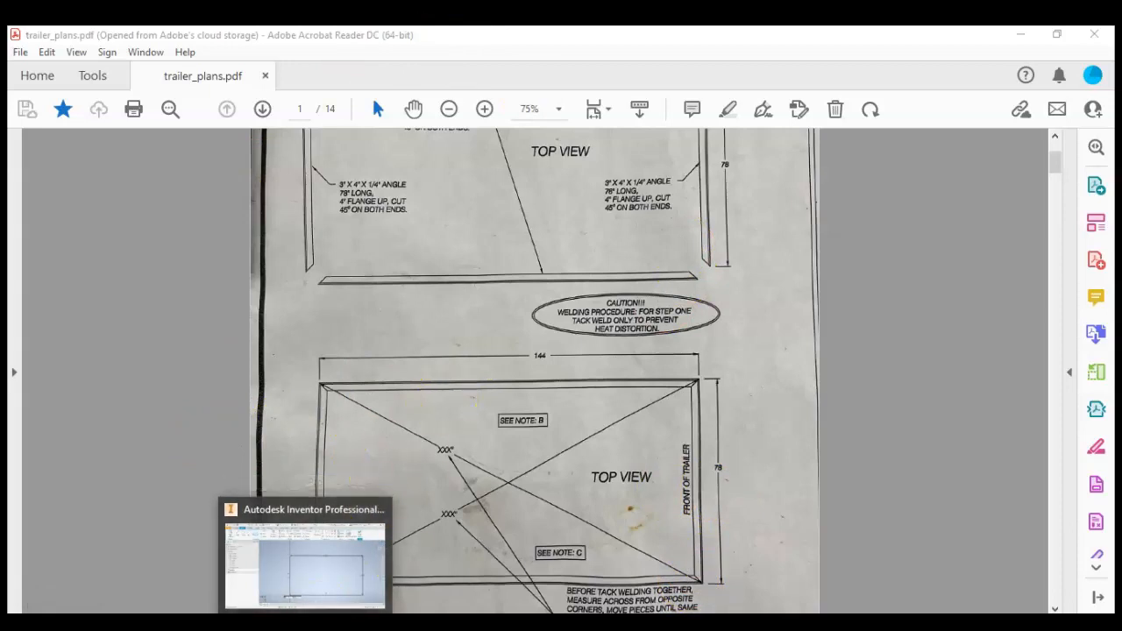
left_click(941, 93)
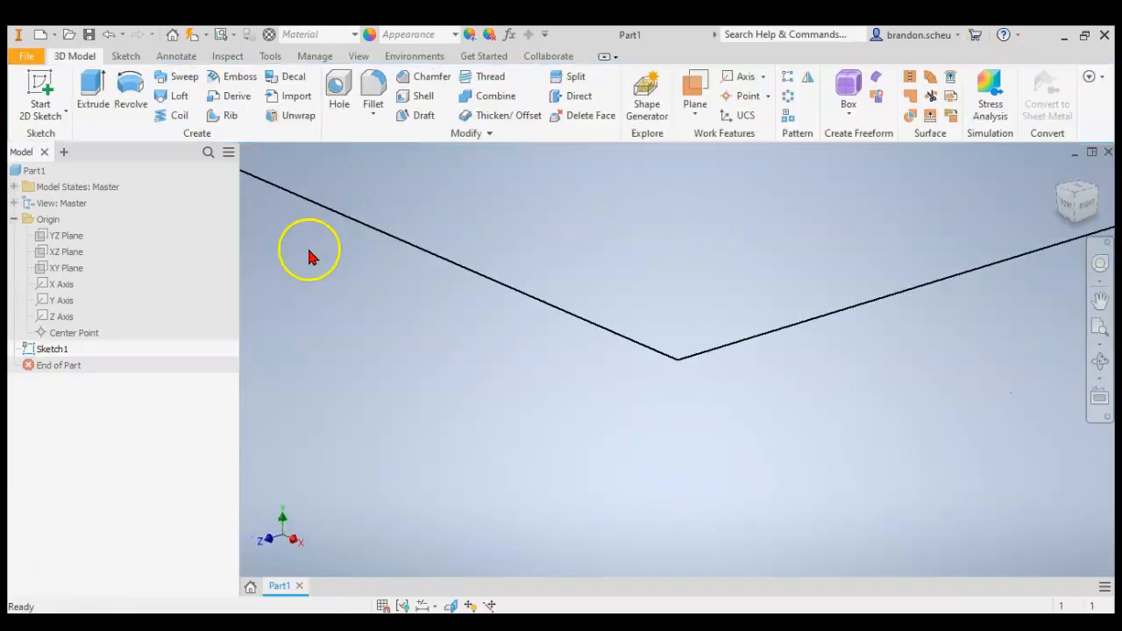
Start a second 2D sketch on the XZ plane, the same plane as the frame rectangle.
left_click(39, 83)
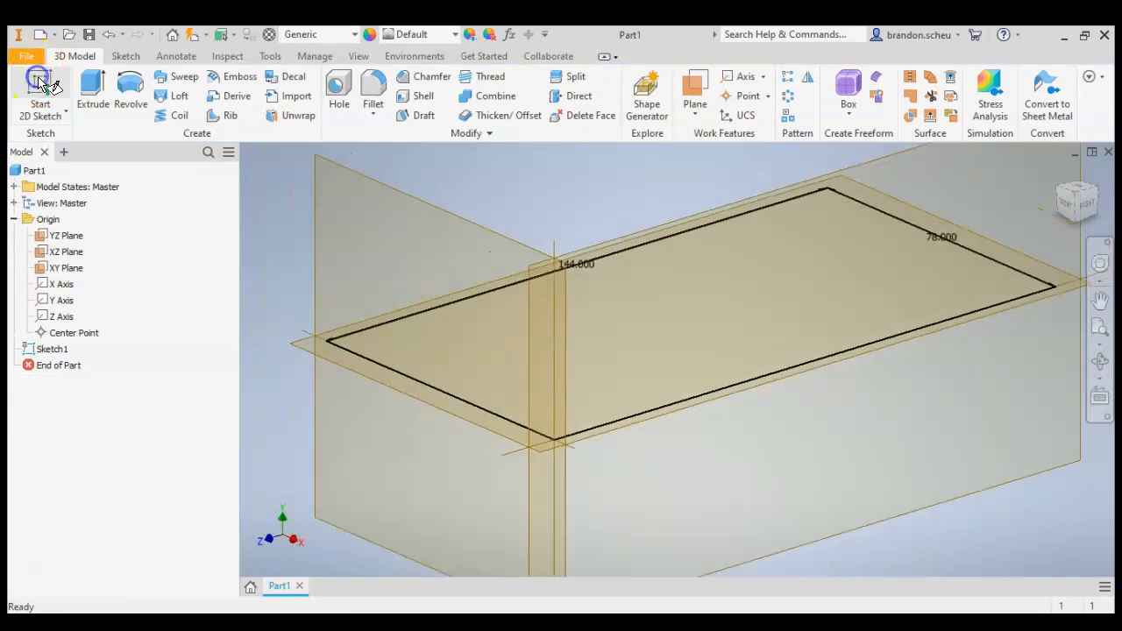
left_click(1080, 190)
scroll(635, 443, "up", 6)
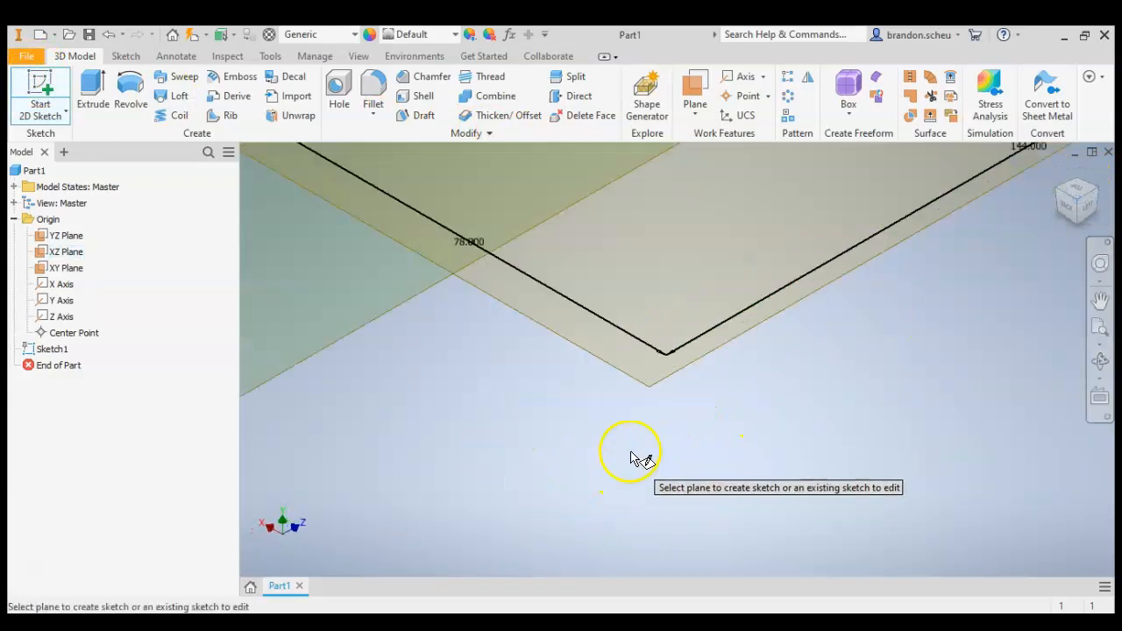
left_click(635, 382)
scroll(533, 290, "down", 4)
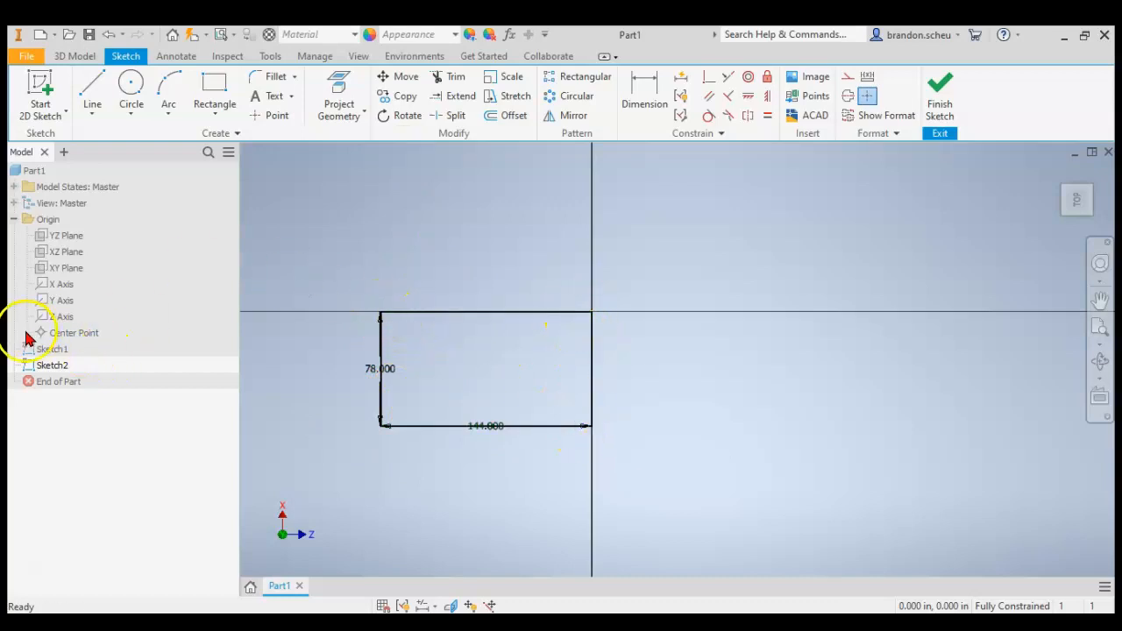
Project the 78 in edge of the main frame rectangle opposite the origin into the new sketch.
left_click(338, 85)
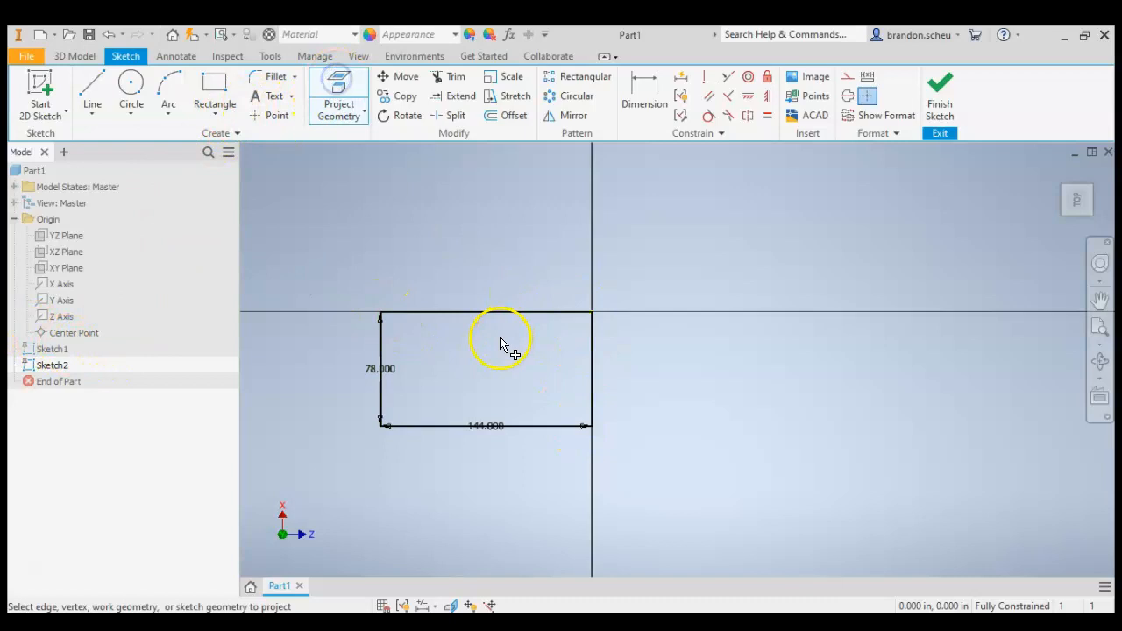
left_click(379, 331)
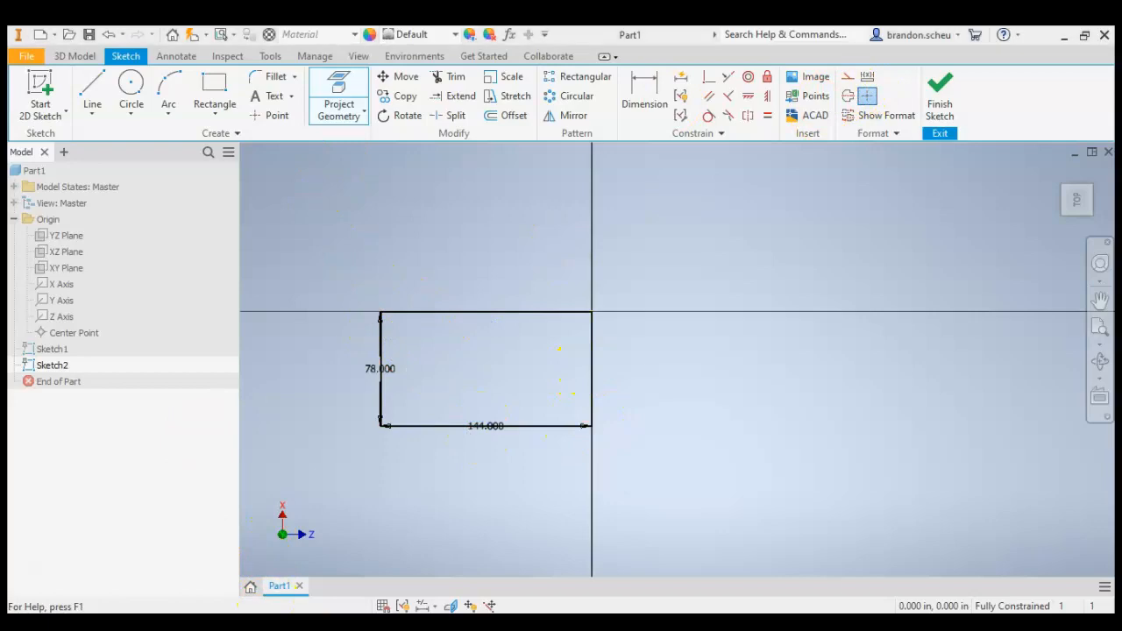
Switch to trailer_plans.pdf and examine the cross-member spacing in the Step Two top view.
left_click(237, 621)
scroll(477, 387, "down", 9)
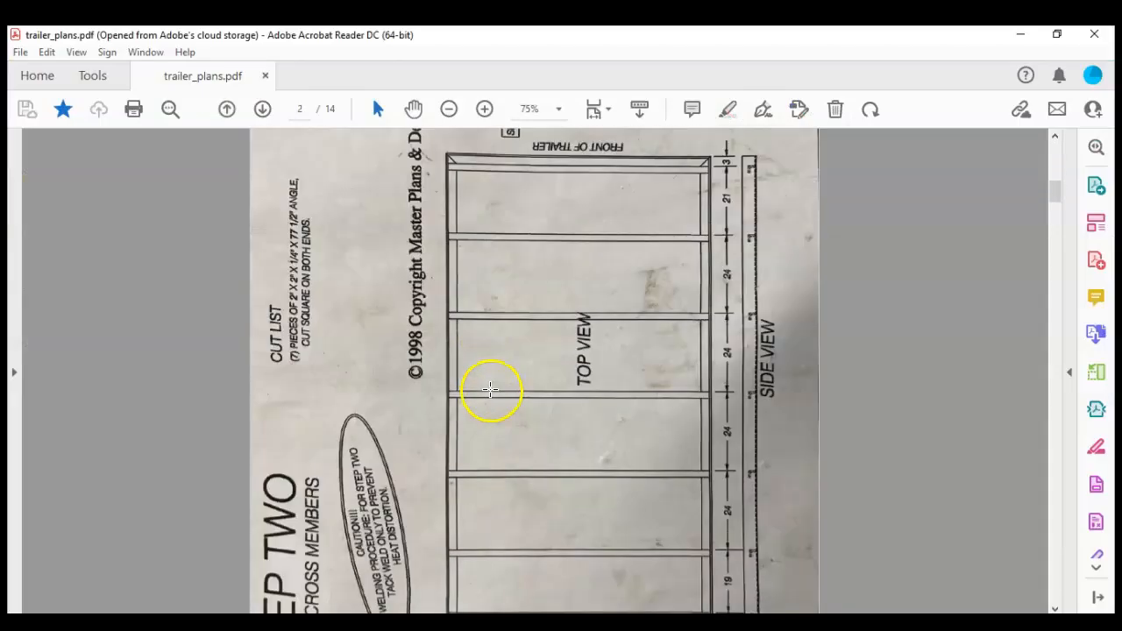
scroll(490, 390, "down", 2)
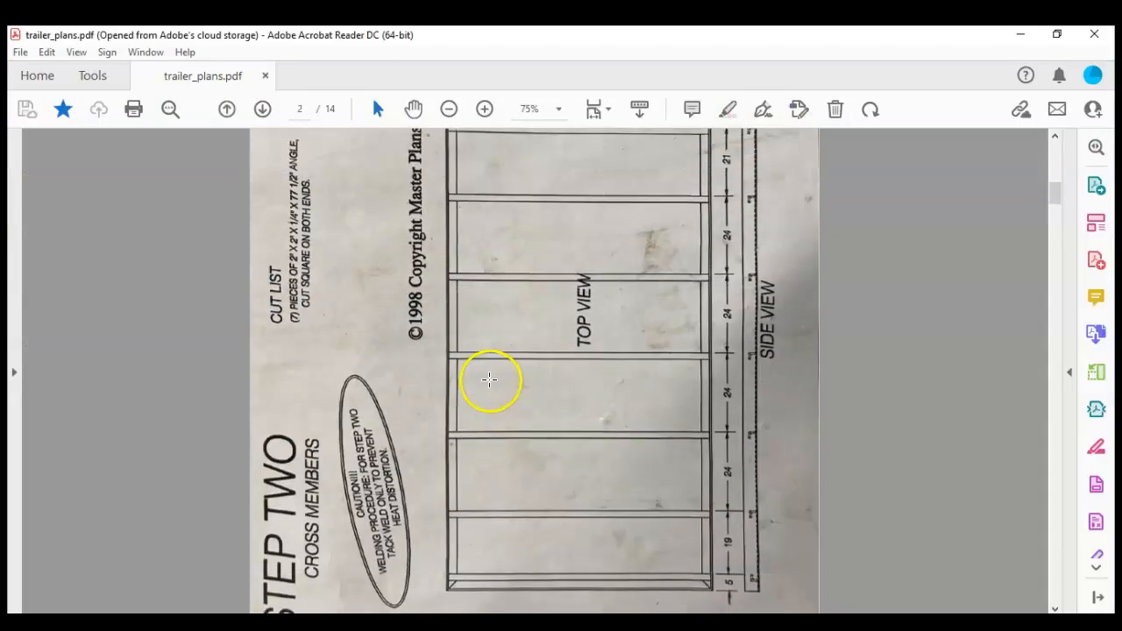
scroll(489, 380, "up", 2)
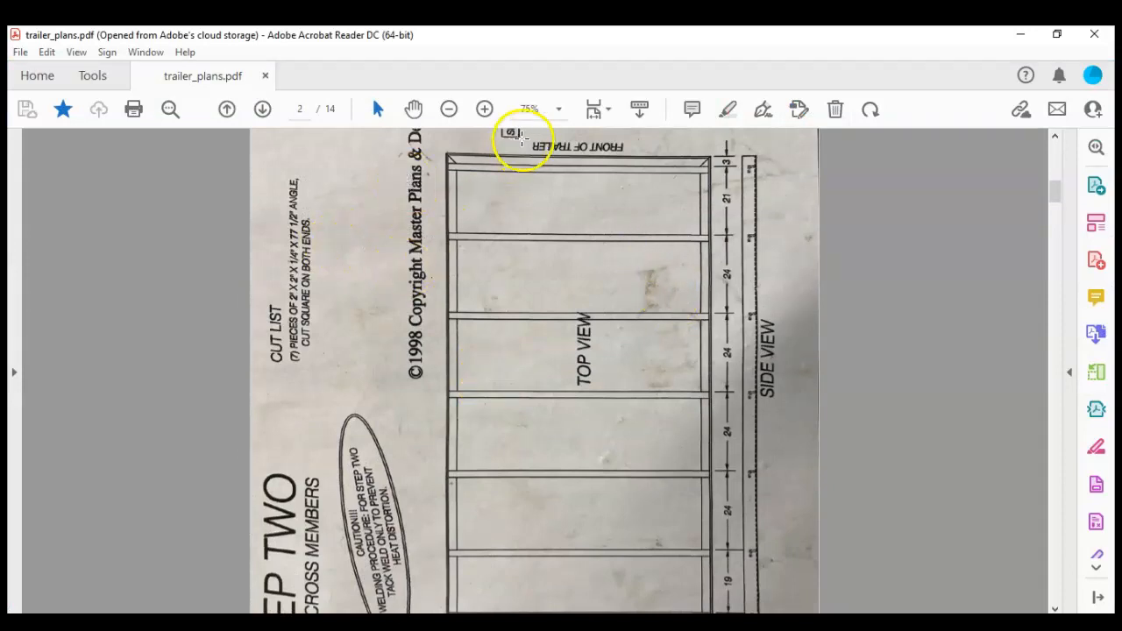
left_click(872, 110)
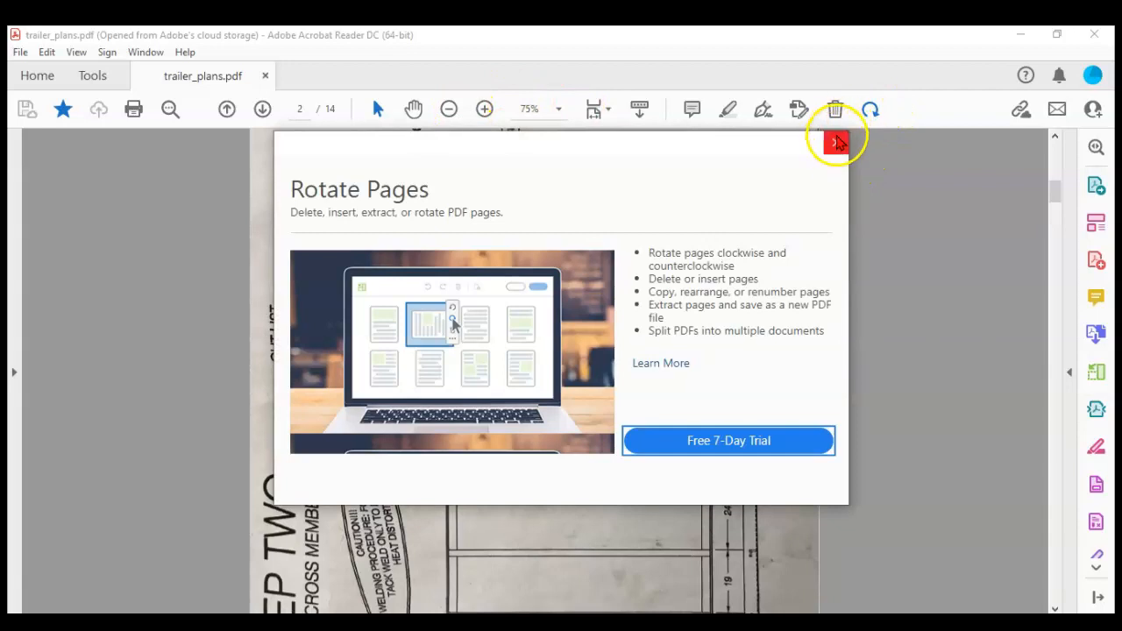
left_click(873, 115)
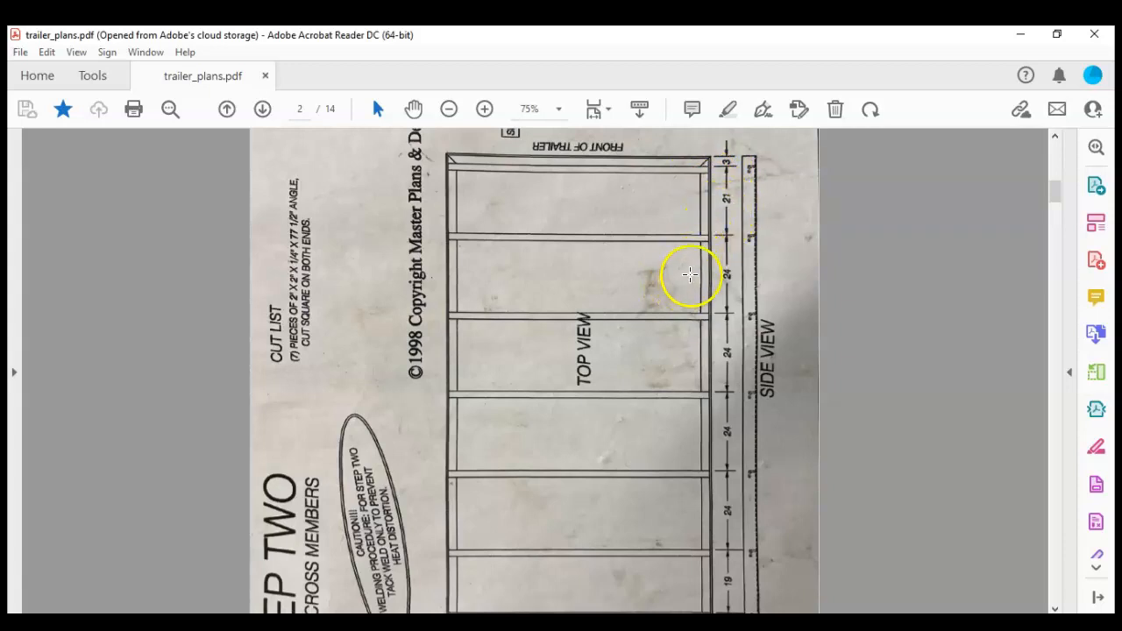
scroll(684, 372, "down", 3)
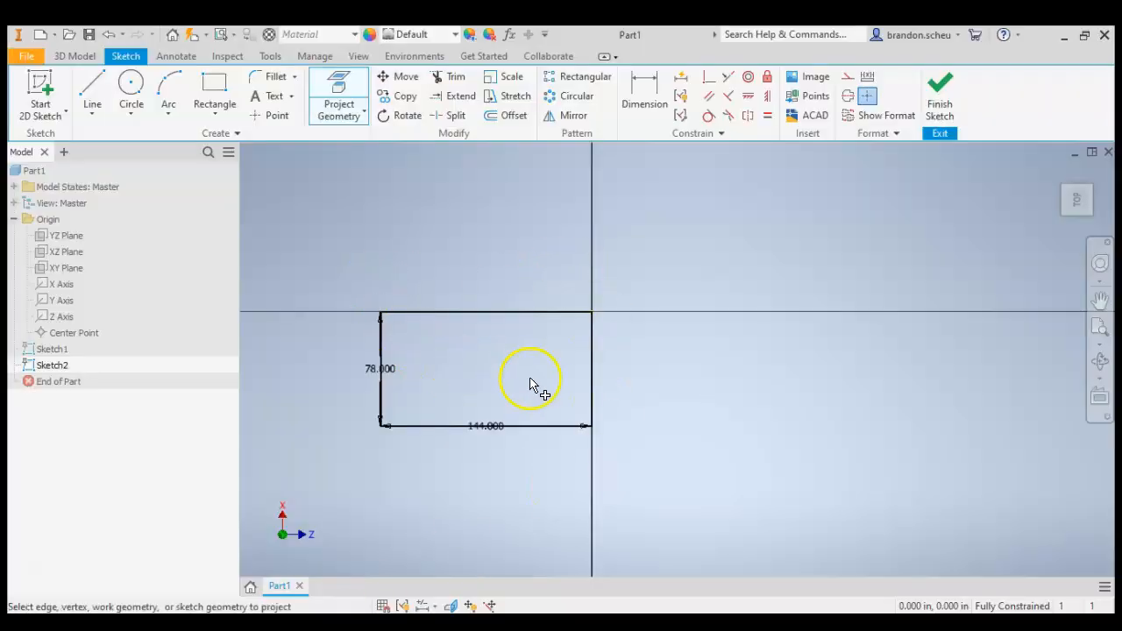
In Inventor, draw two cross-member lines spanning the frame's 78 in width, about 6.5 in and 23.5 in from the origin-side edge.
scroll(530, 368, "down", 2)
left_click(93, 87)
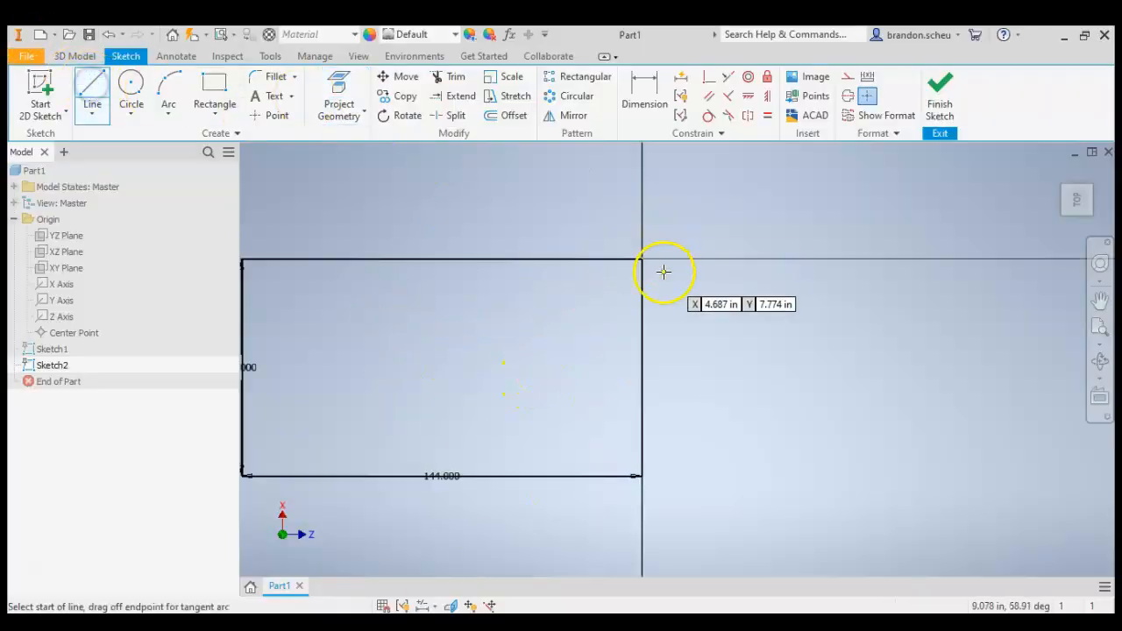
left_click(623, 259)
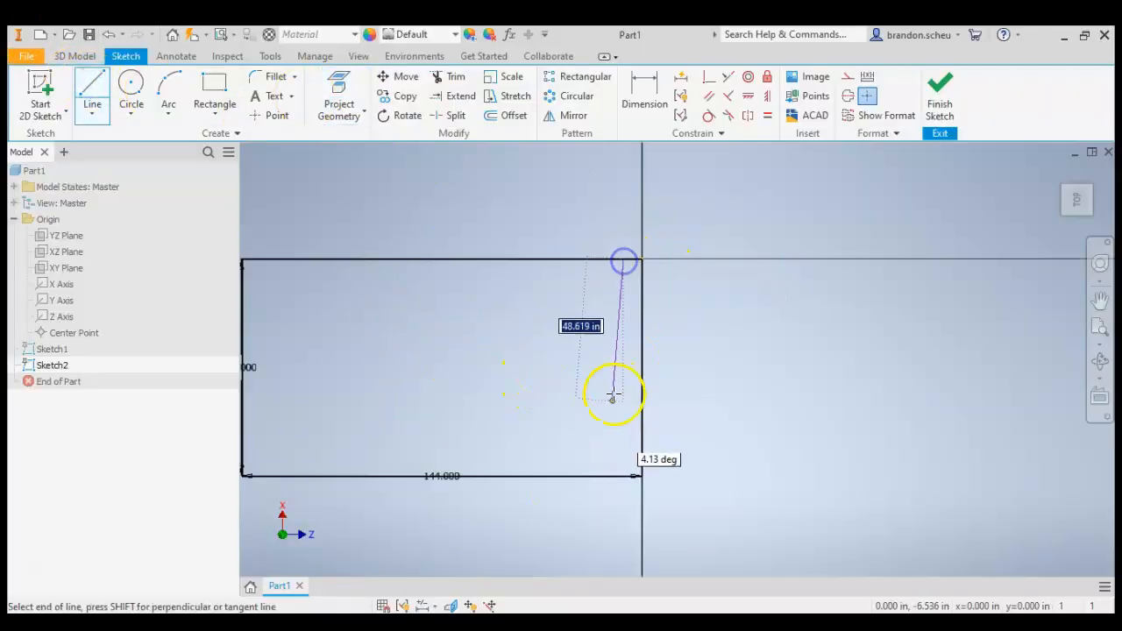
double_click(623, 476)
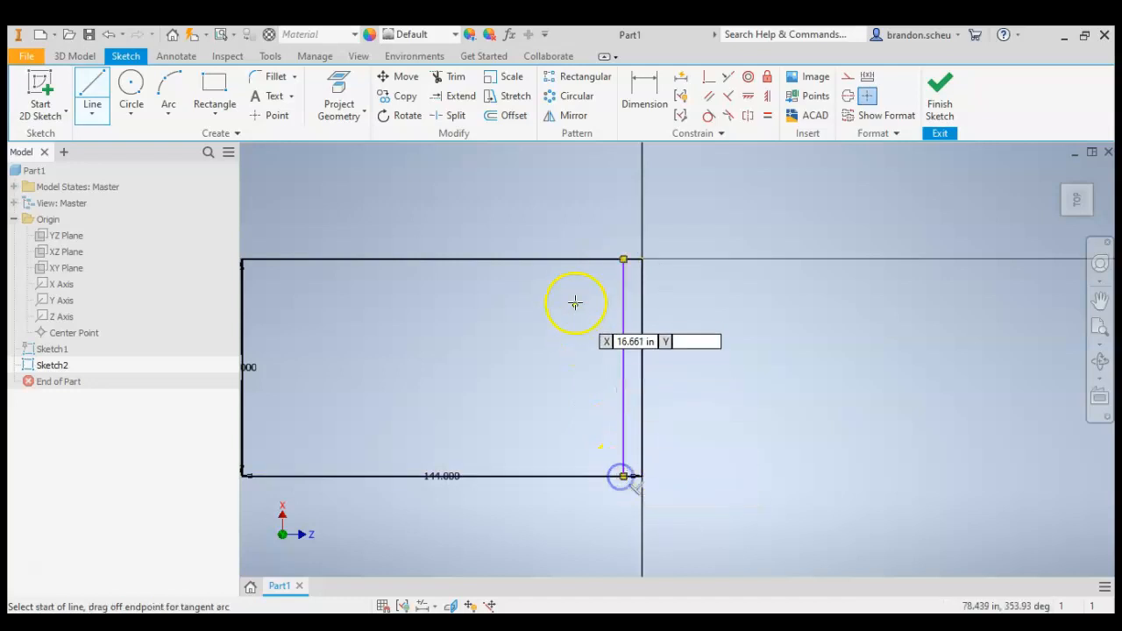
left_click(577, 259)
double_click(576, 476)
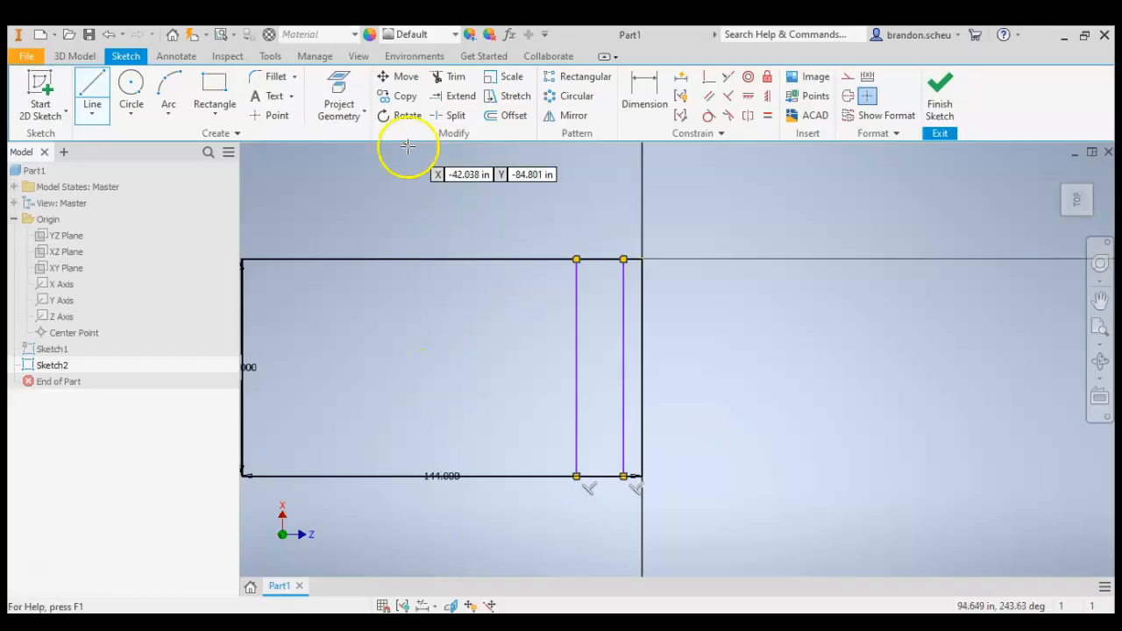
Draw the third and fourth cross-member lines across the frame, about 50 in and 75 in from the origin-side edge.
left_click(502, 260)
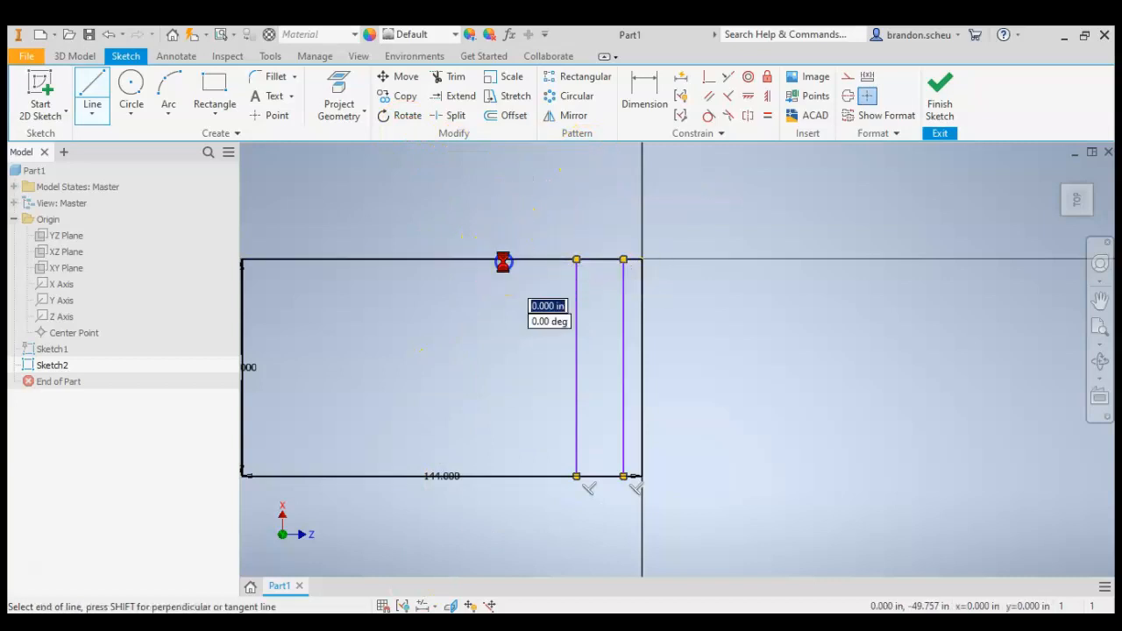
left_click(503, 476)
left_click(432, 261)
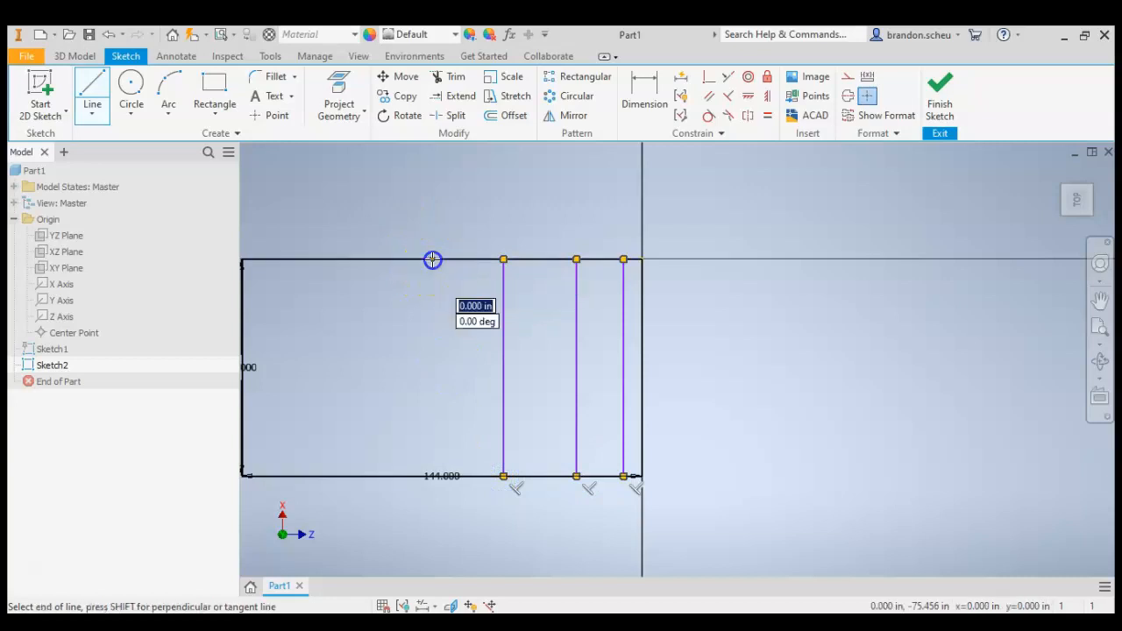
left_click(432, 476)
left_click(356, 262)
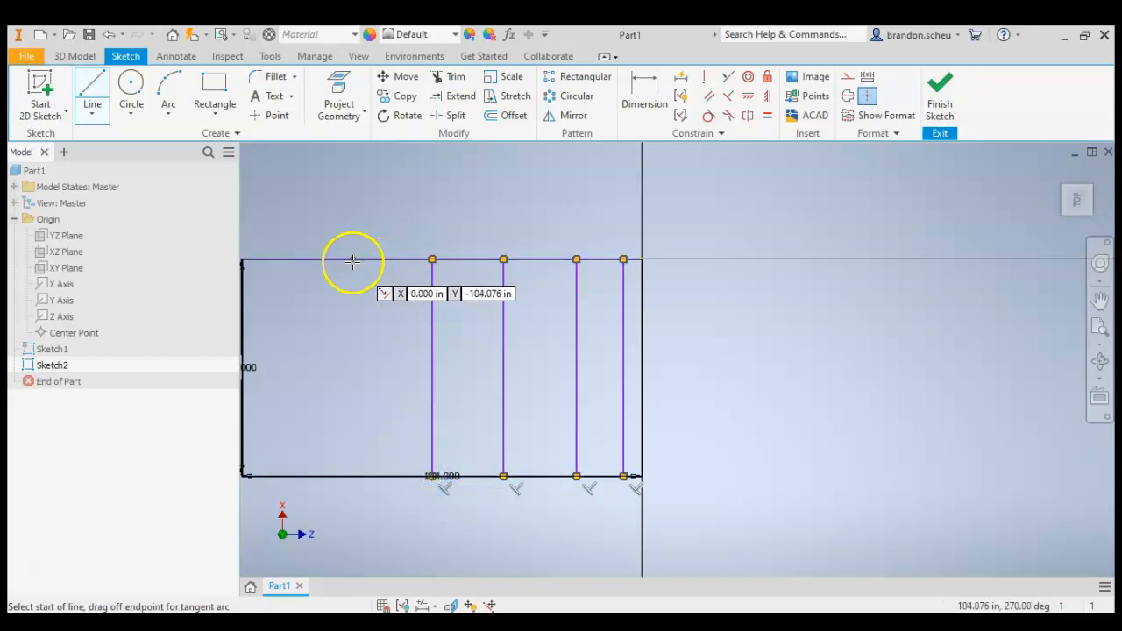
left_click(356, 476)
key("Escape")
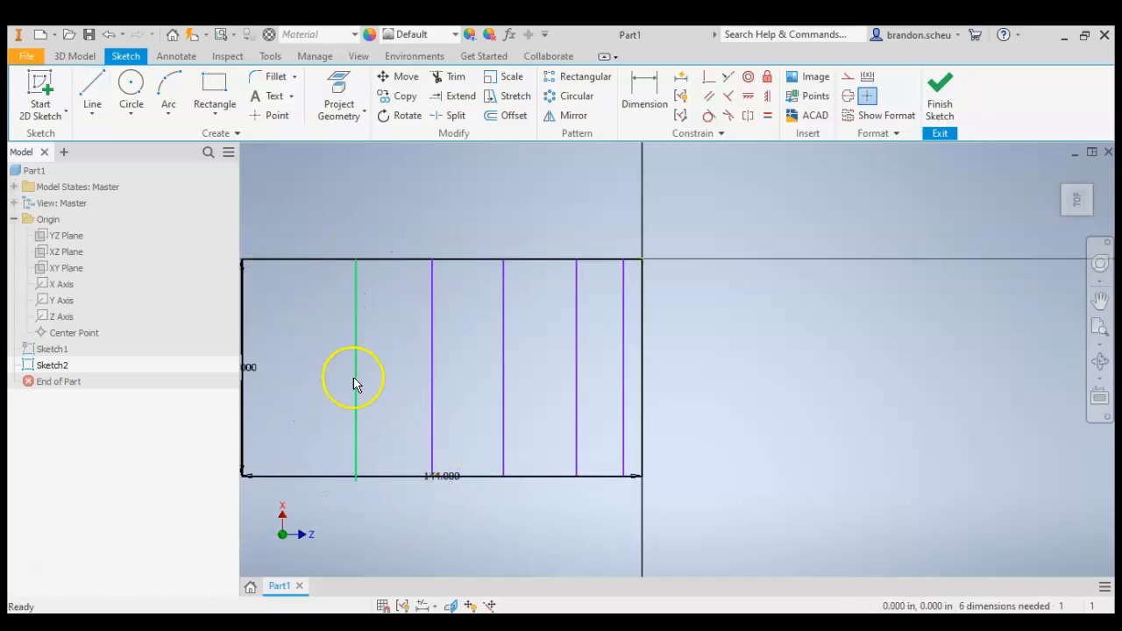
left_click(359, 389)
key("Delete")
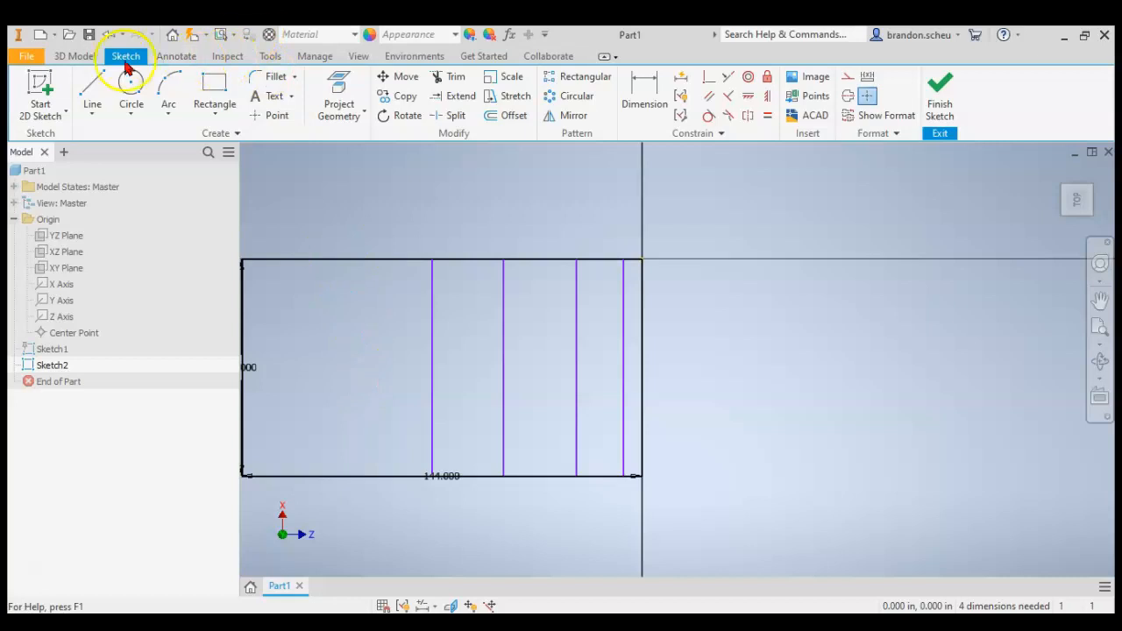
Draw three more cross-member lines across the frame, about 101 in, 118 in and 135 in from the origin-side edge.
left_click(97, 83)
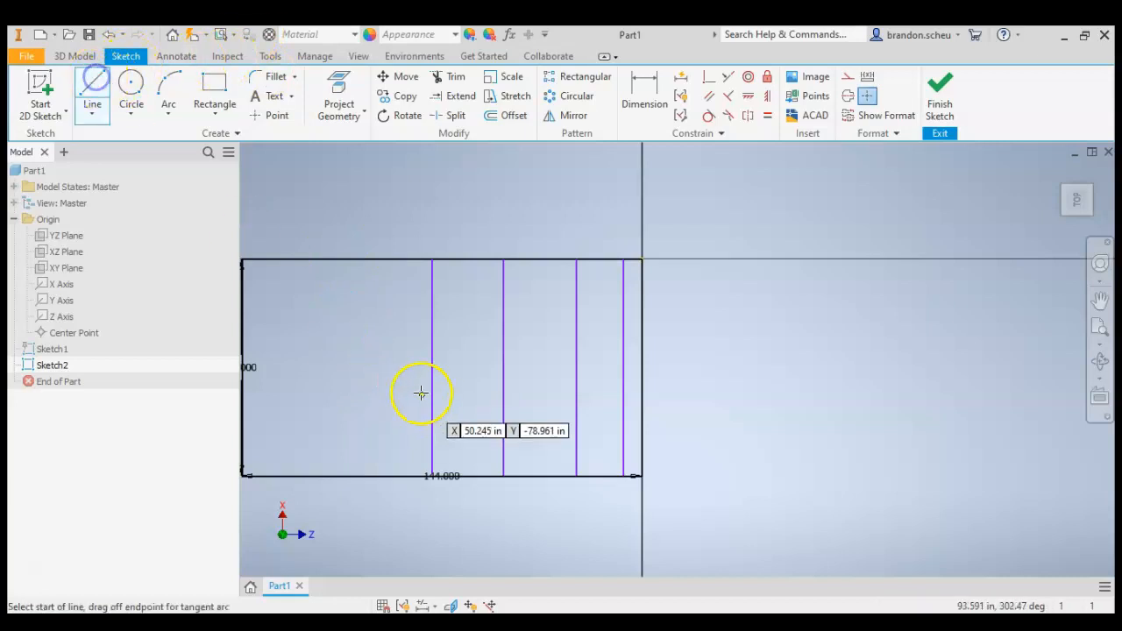
left_click(362, 259)
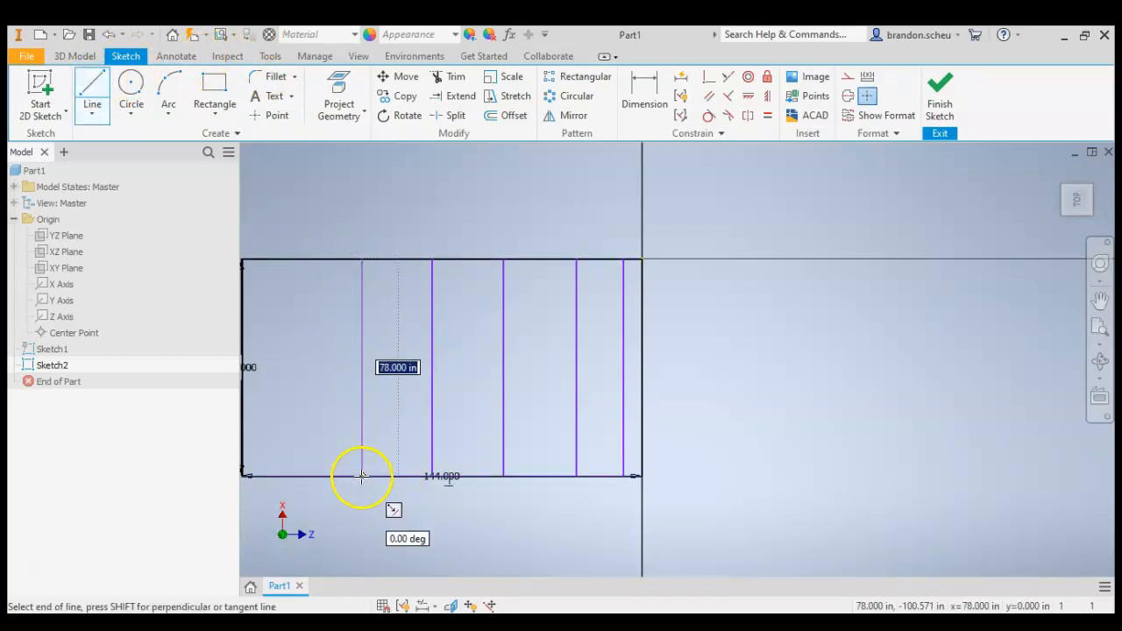
left_click(362, 476)
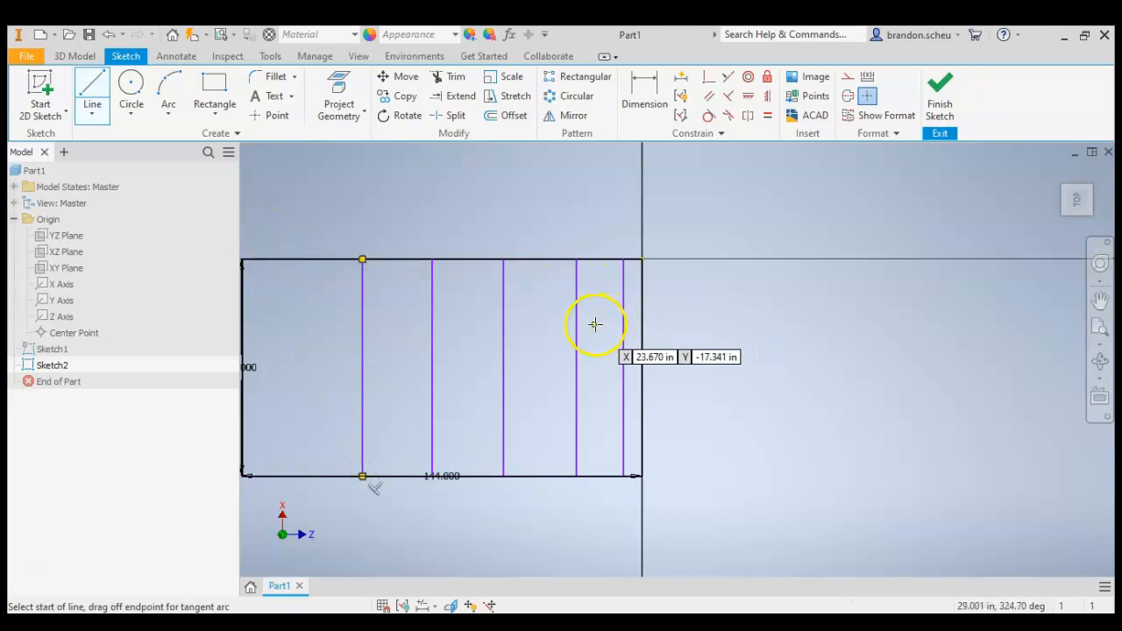
left_click(311, 259)
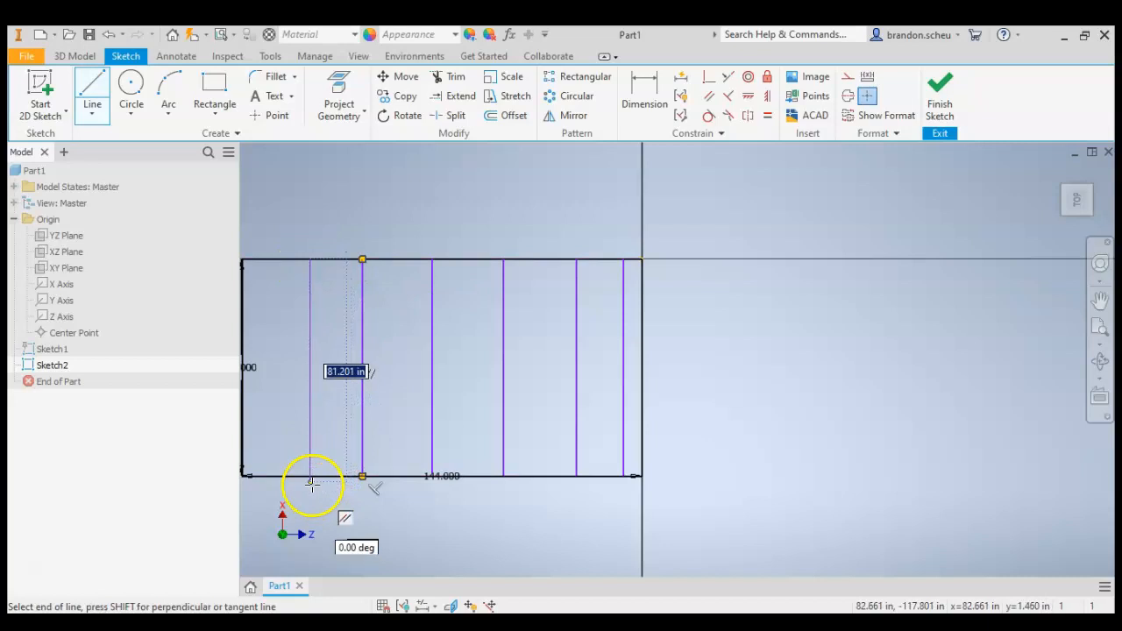
left_click(310, 476)
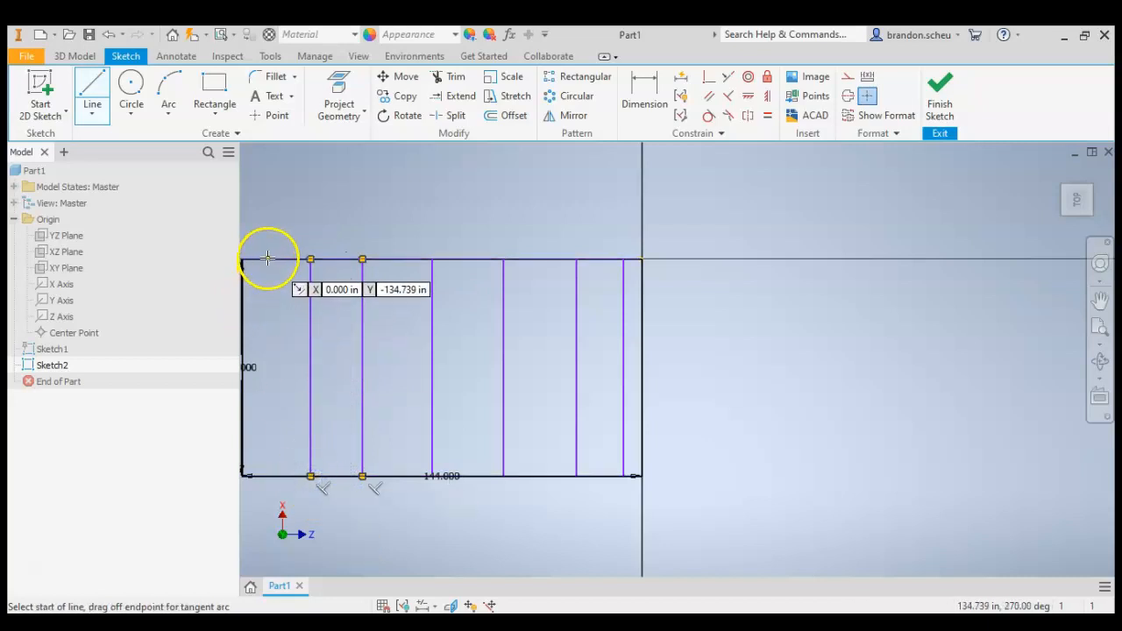
left_click(267, 259)
left_click(269, 476)
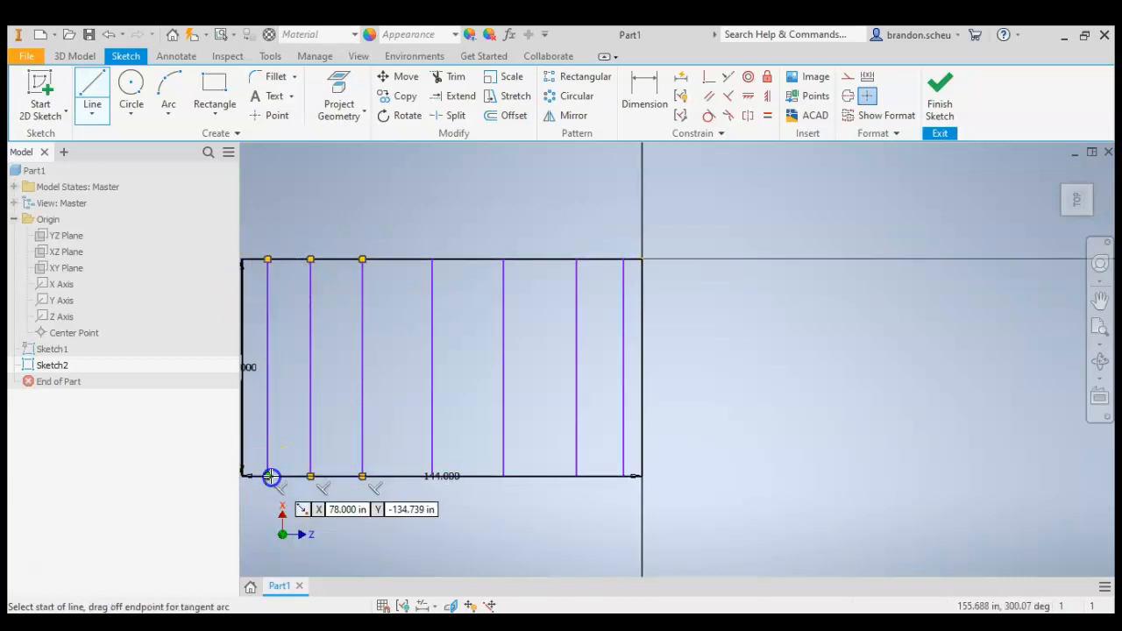
Dimension the first cross-member line 3 in from the origin-side edge and the second line 21 in from the first.
left_click(660, 103)
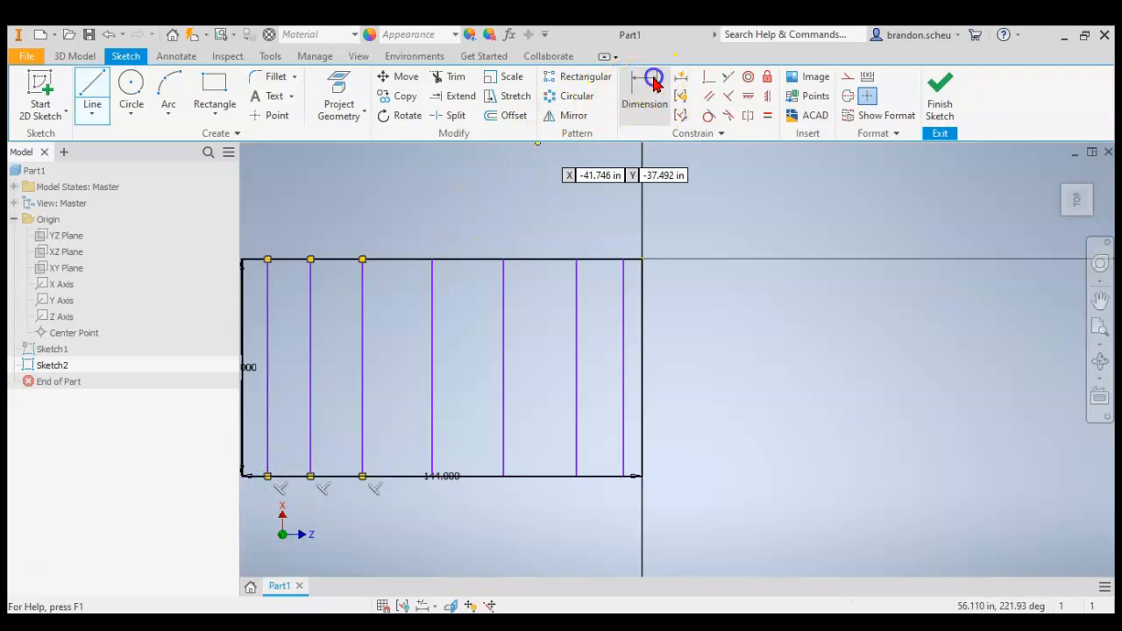
left_click(624, 290)
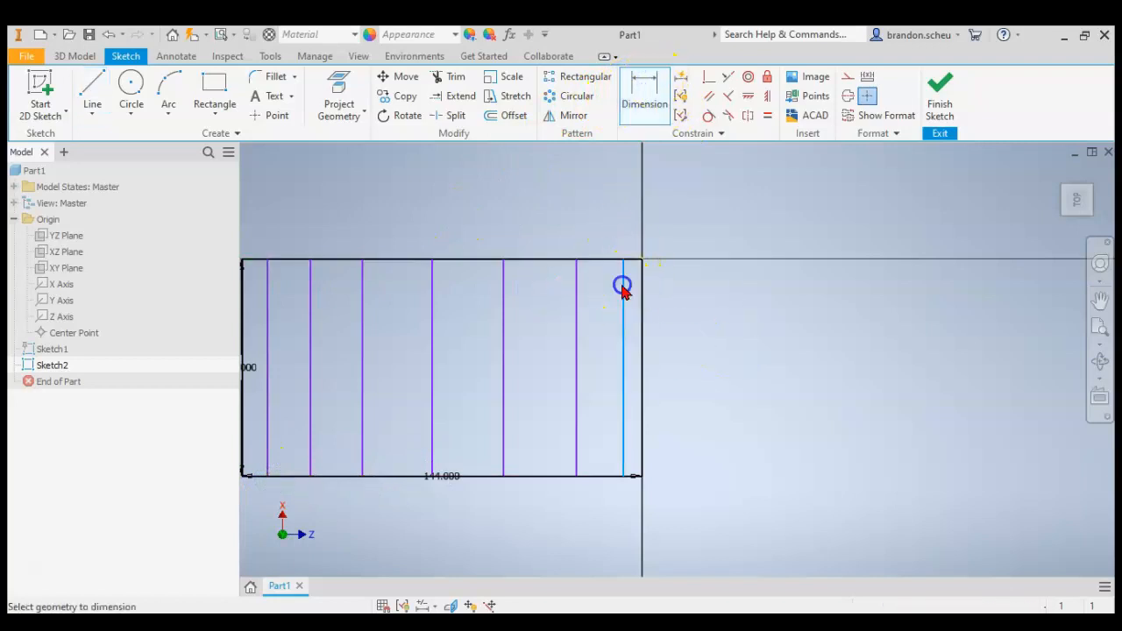
left_click(626, 207)
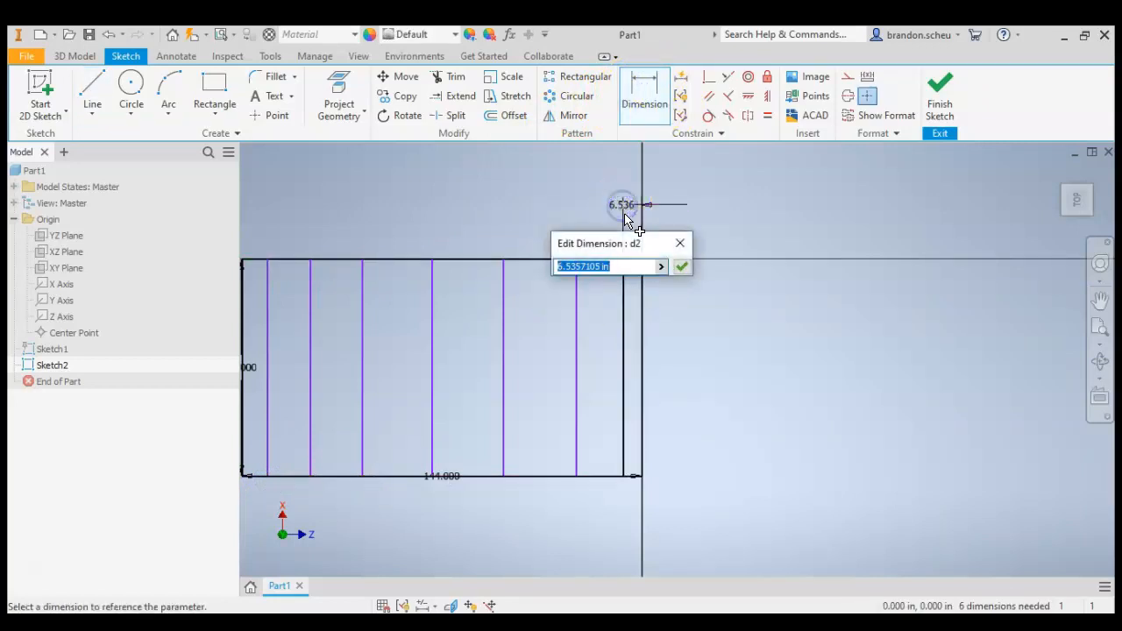
type("3")
key("Return")
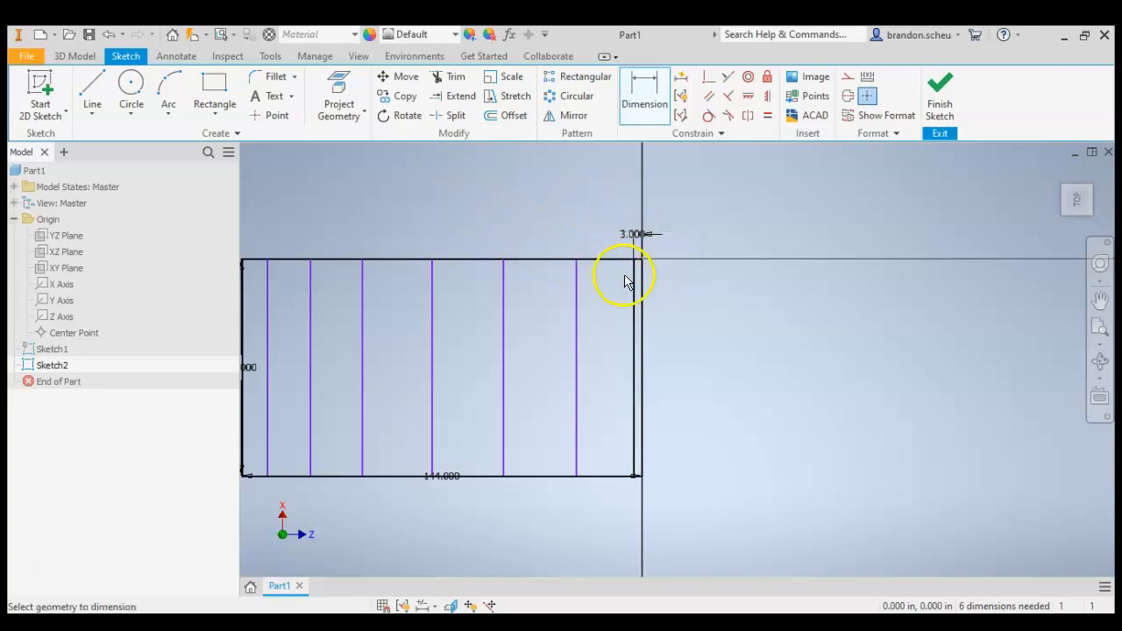
left_click(577, 302)
left_click(594, 209)
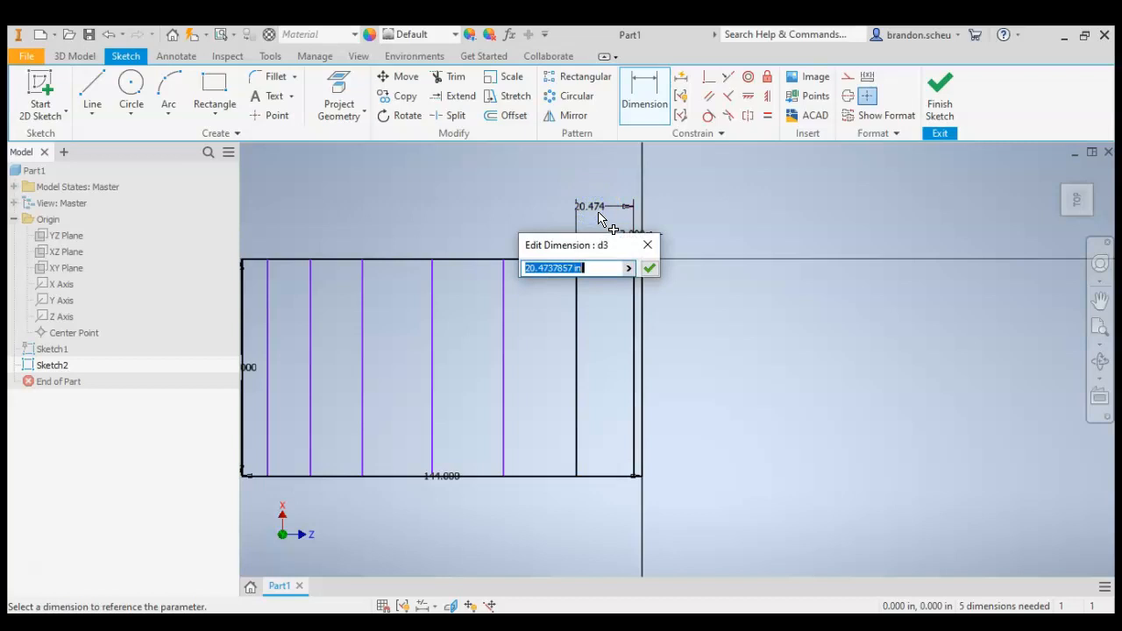
key("Return")
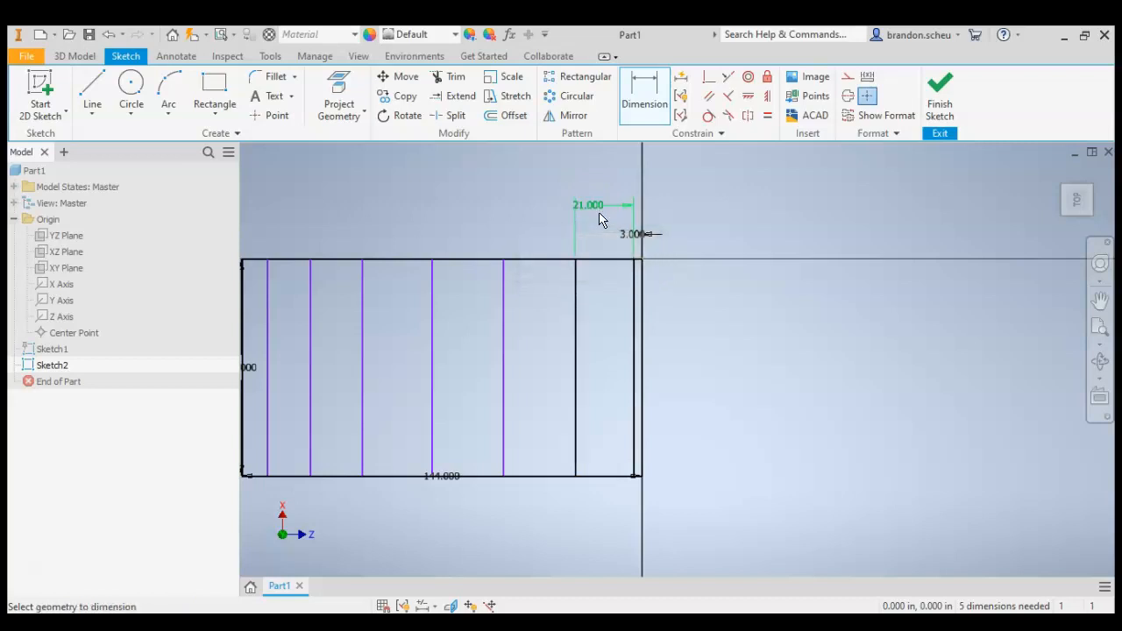
Dimension the third cross-member line 24 in from the second and the fourth line 24 in from the third.
left_click(572, 309)
left_click(500, 302)
left_click(533, 213)
type("24")
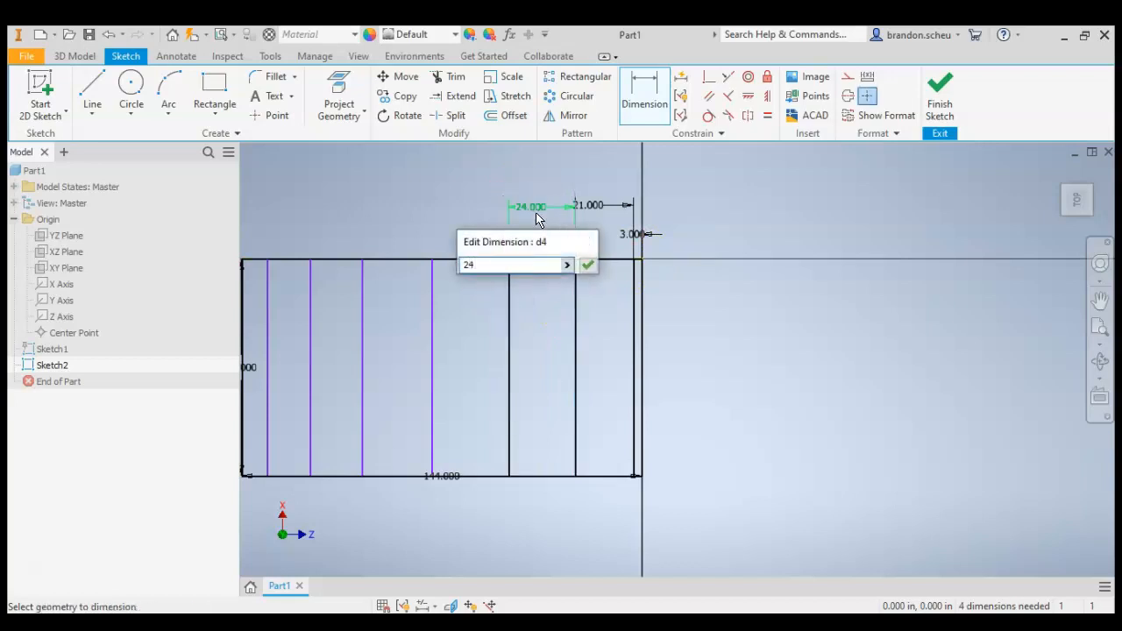
key("Return")
left_click(512, 321)
left_click(433, 315)
left_click(464, 208)
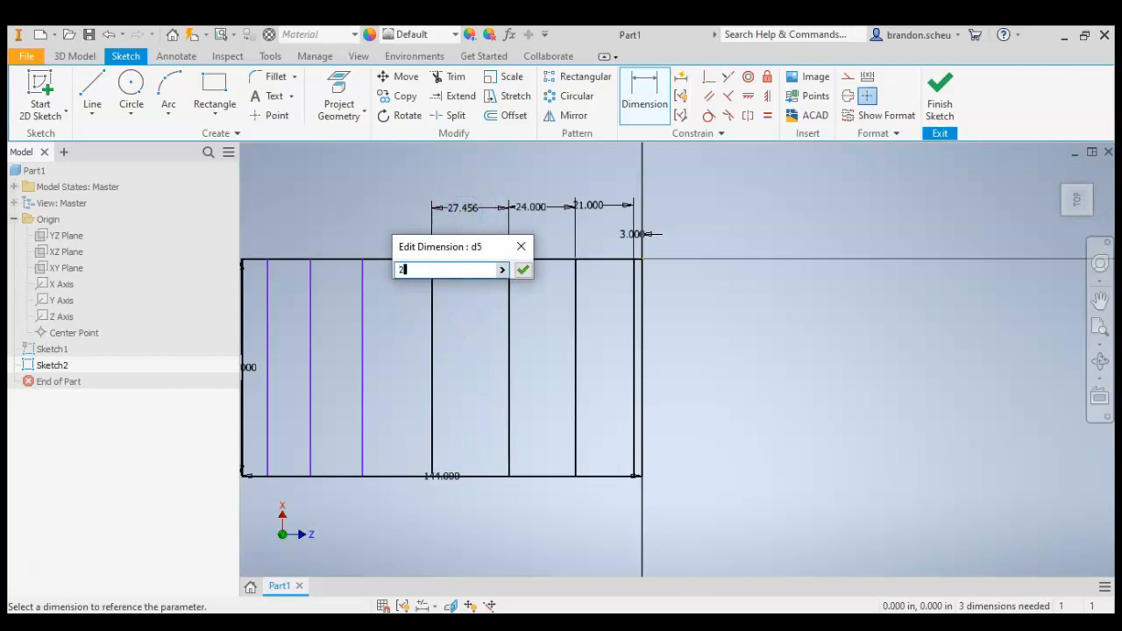
key("Return")
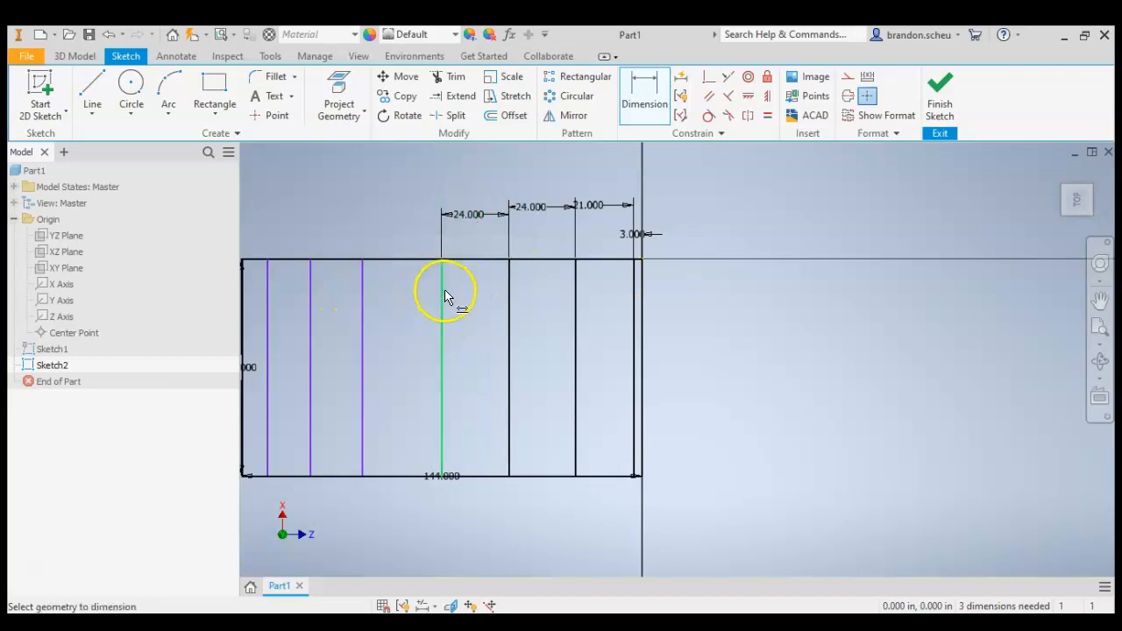
Dimension the fifth cross-member line 24 in from the fourth and the sixth line 24 in from the fifth.
left_click(442, 296)
left_click(363, 301)
left_click(395, 208)
type("24")
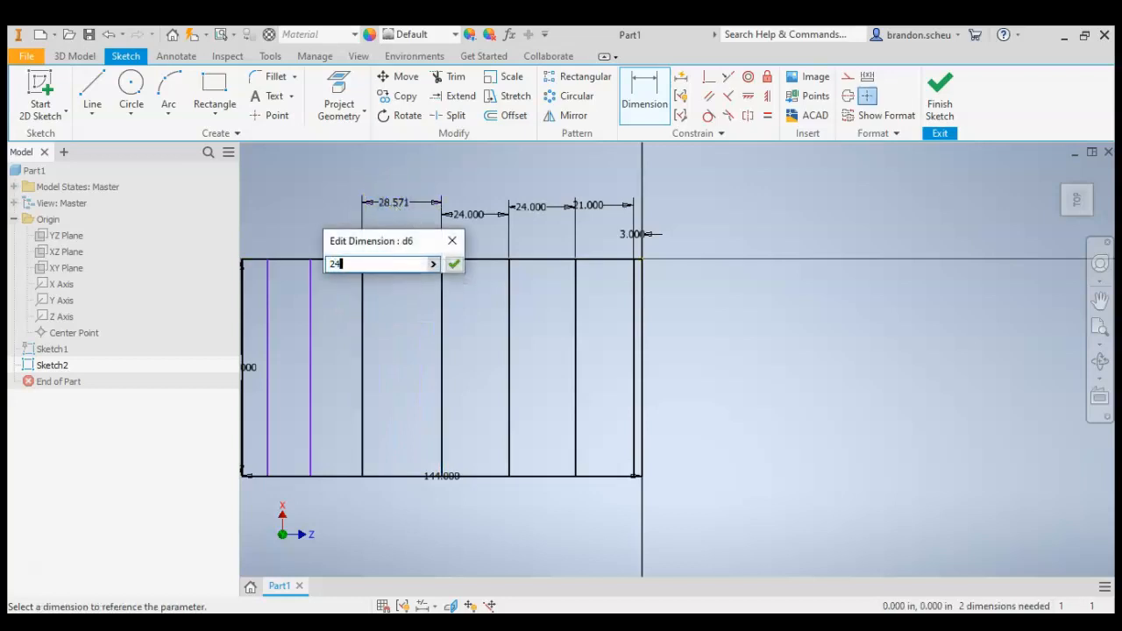
key("Return")
left_click(377, 307)
left_click(312, 298)
left_click(341, 204)
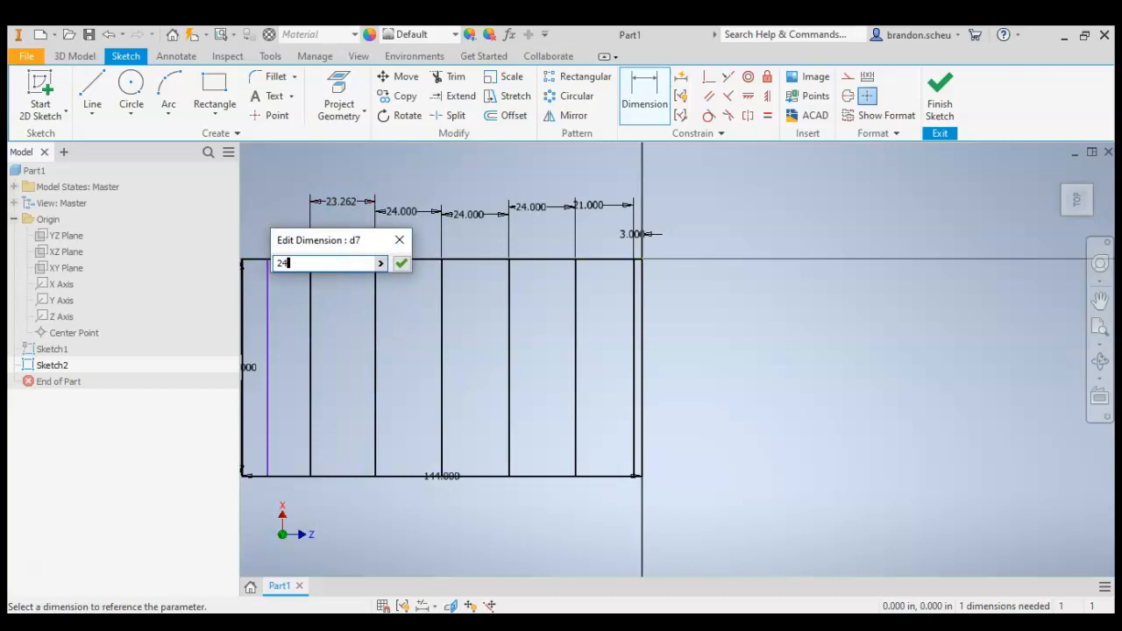
type("24")
key("Return")
Dimension the seventh cross-member line 19 in from the sixth.
left_click(308, 281)
left_click(270, 294)
left_click(271, 193)
type("19")
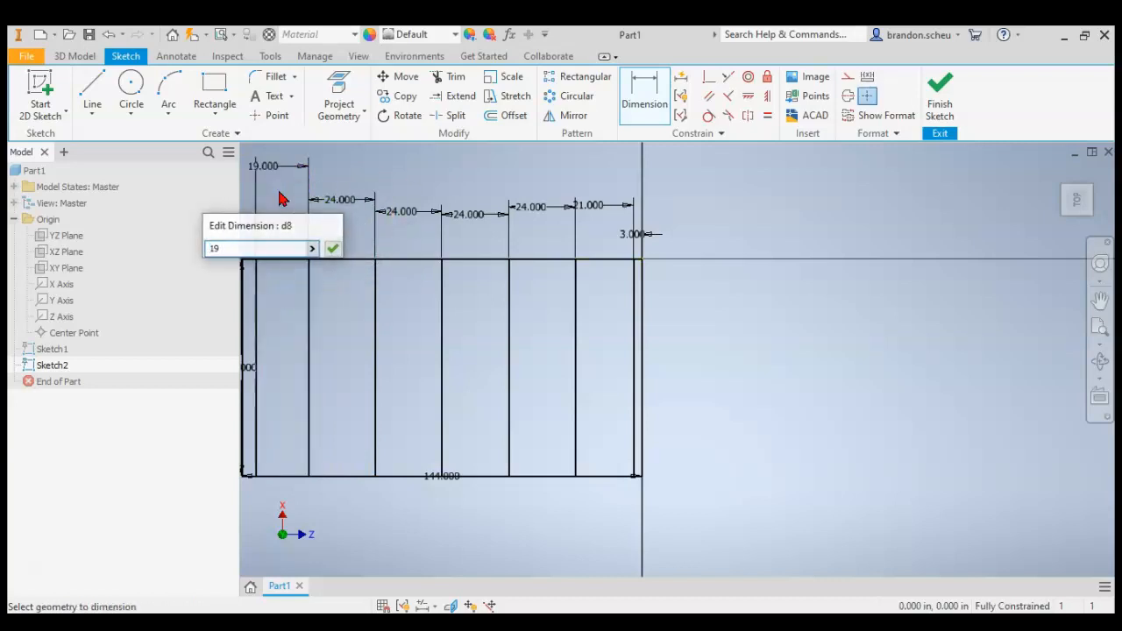
Confirm the 19 in spacing and add a driven dimension between the seventh cross-member line and the adjacent frame end.
key("Return")
scroll(288, 289, "up", 5)
scroll(296, 338, "down", 8)
scroll(473, 307, "up", 8)
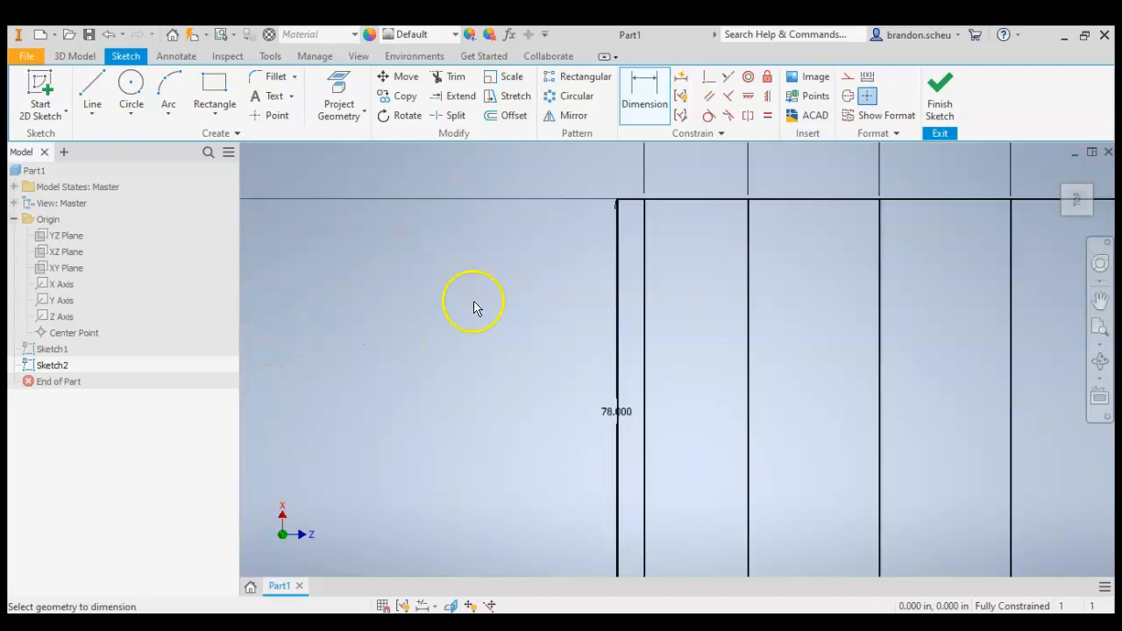
left_click(647, 234)
left_click(619, 244)
scroll(625, 244, "down", 3)
scroll(630, 245, "up", 3)
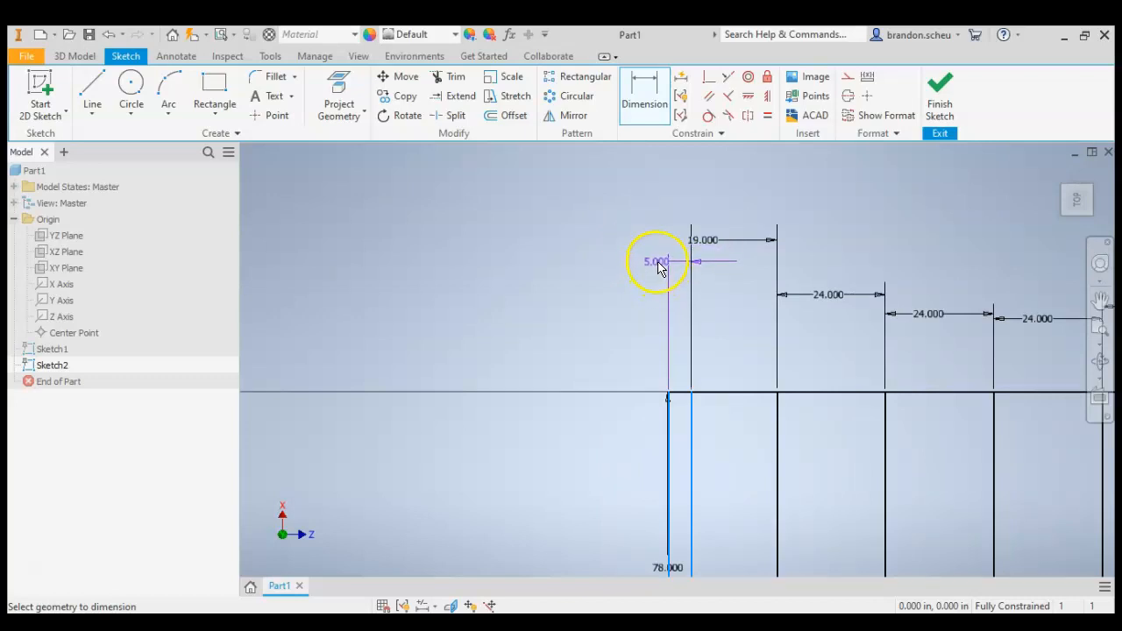
left_click(665, 279)
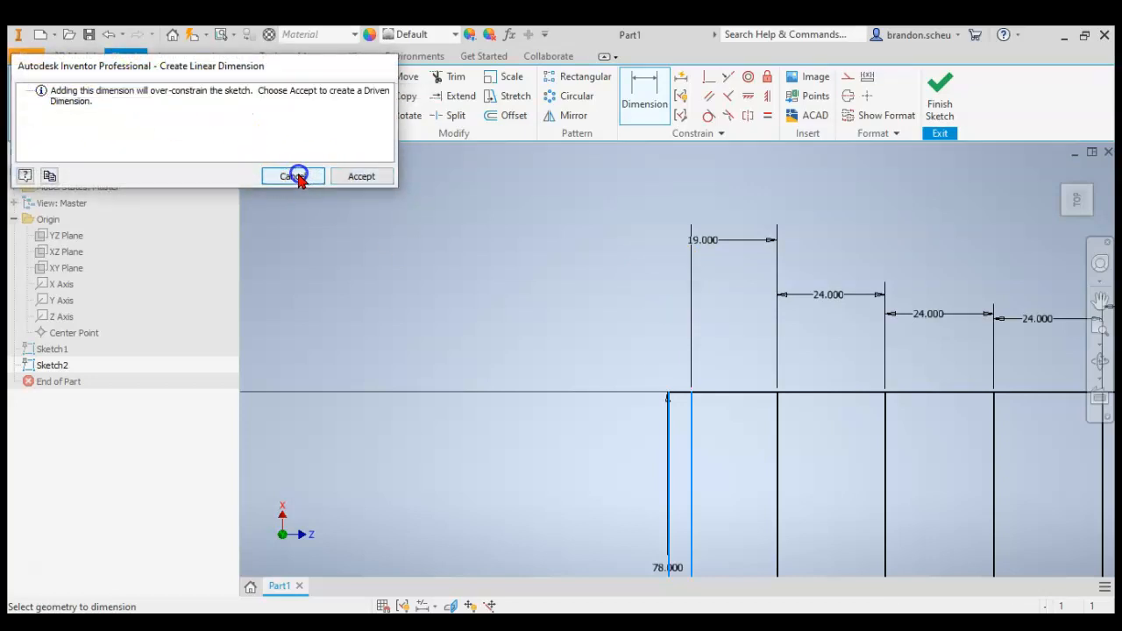
left_click(355, 177)
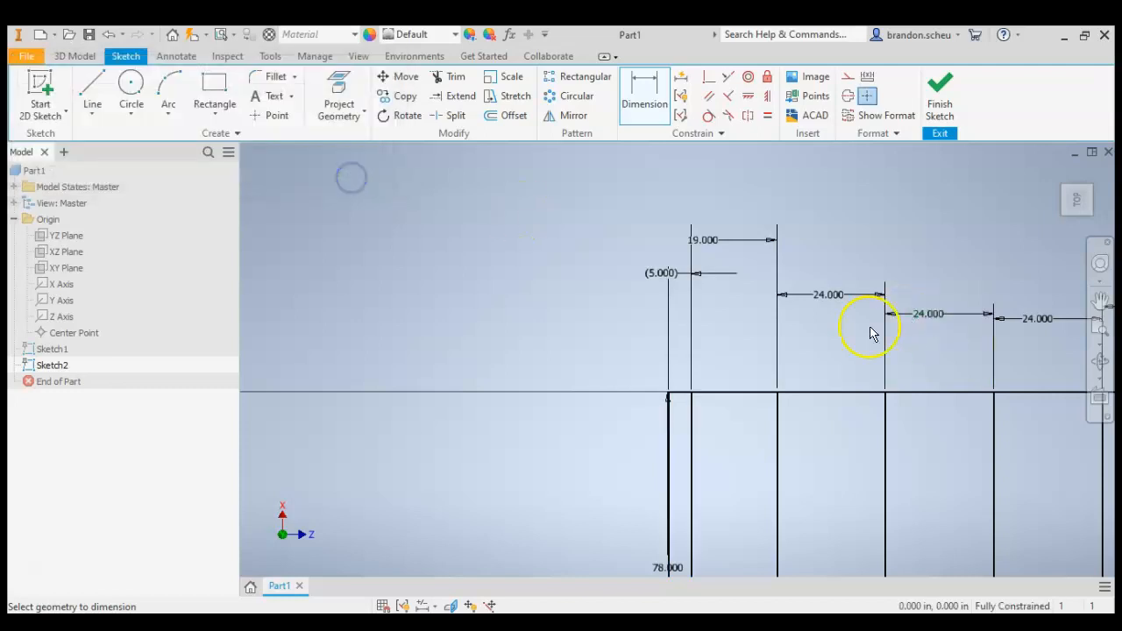
Inspect the spacing dimensions, comparing an editable 24 in dimension with the driven dimension at the frame end.
scroll(676, 288, "down", 4)
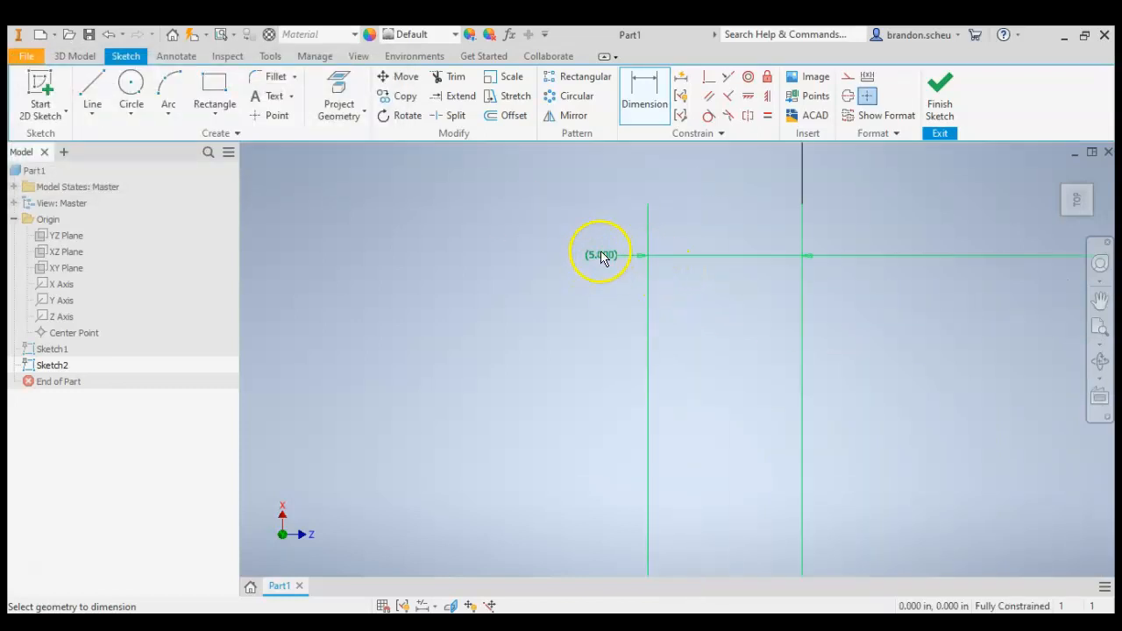
scroll(549, 357, "up", 2)
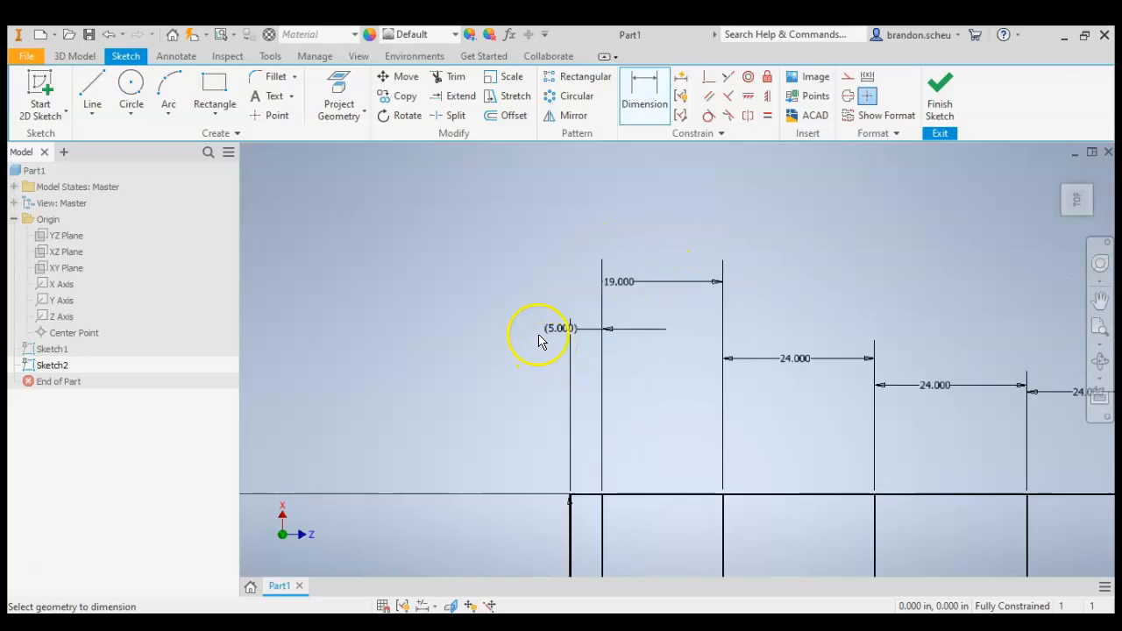
scroll(446, 263, "up", 5)
scroll(666, 298, "down", 5)
scroll(675, 298, "up", 4)
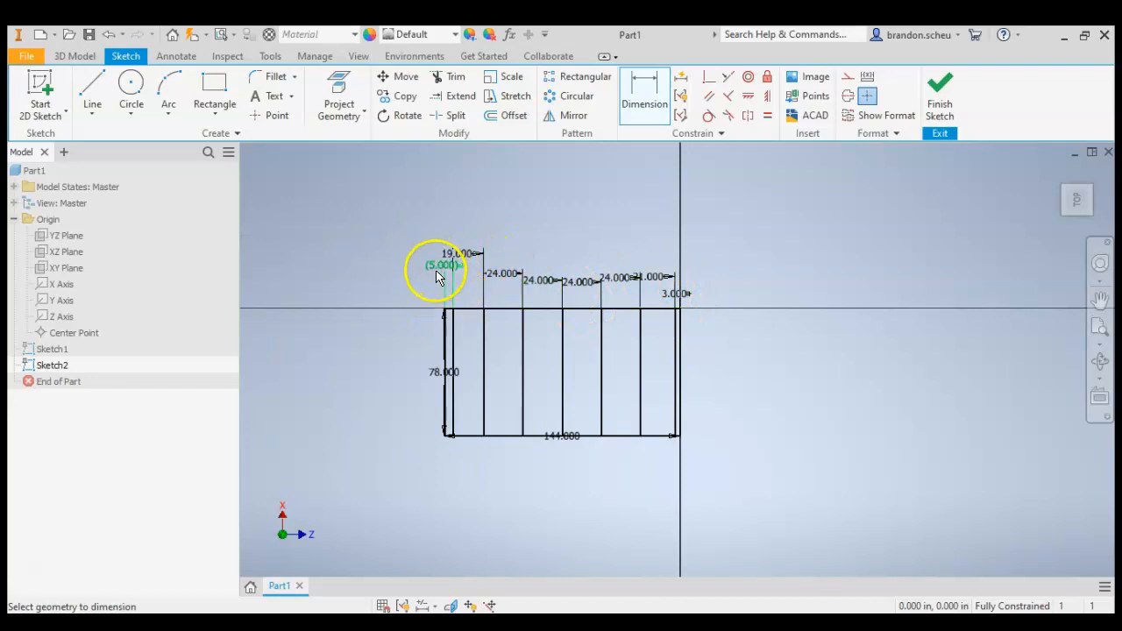
double_click(515, 278)
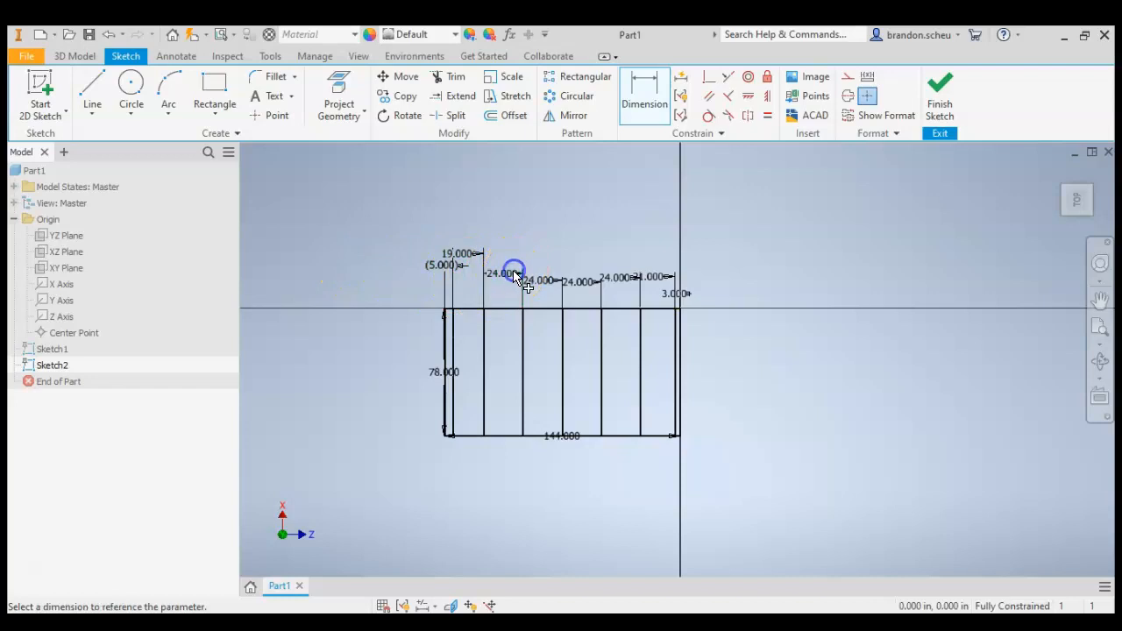
left_click(572, 306)
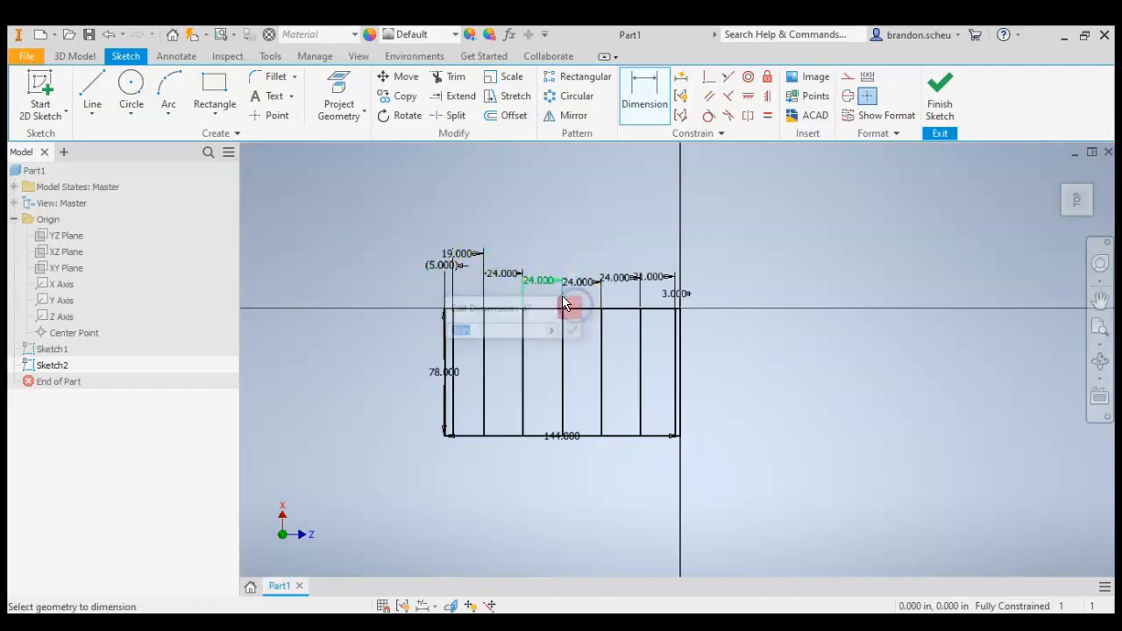
double_click(443, 270)
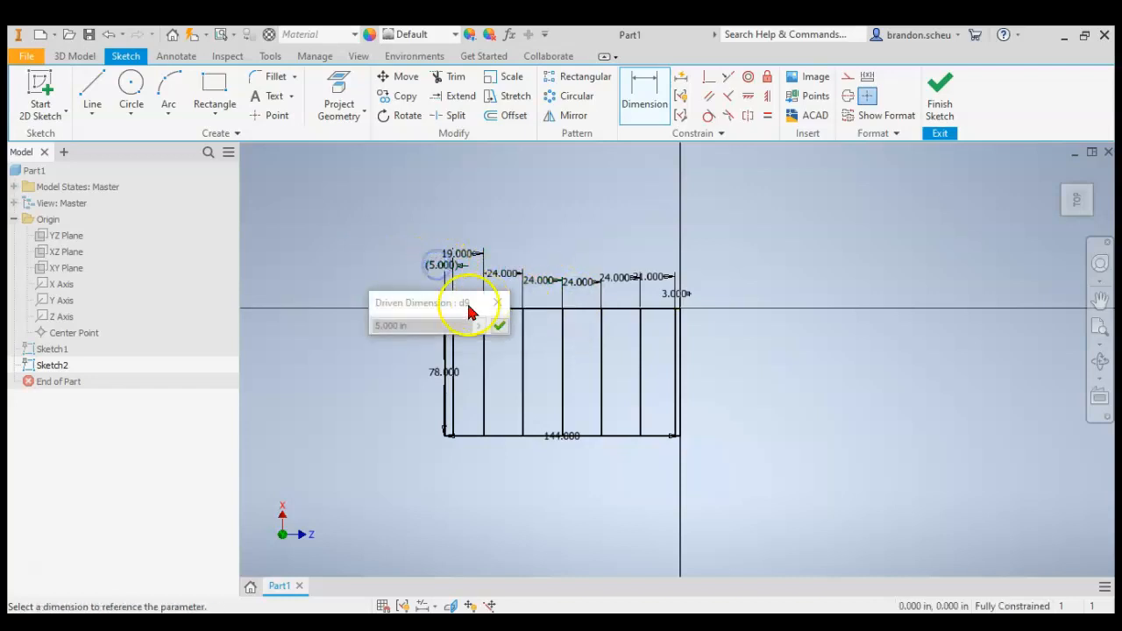
left_click(497, 326)
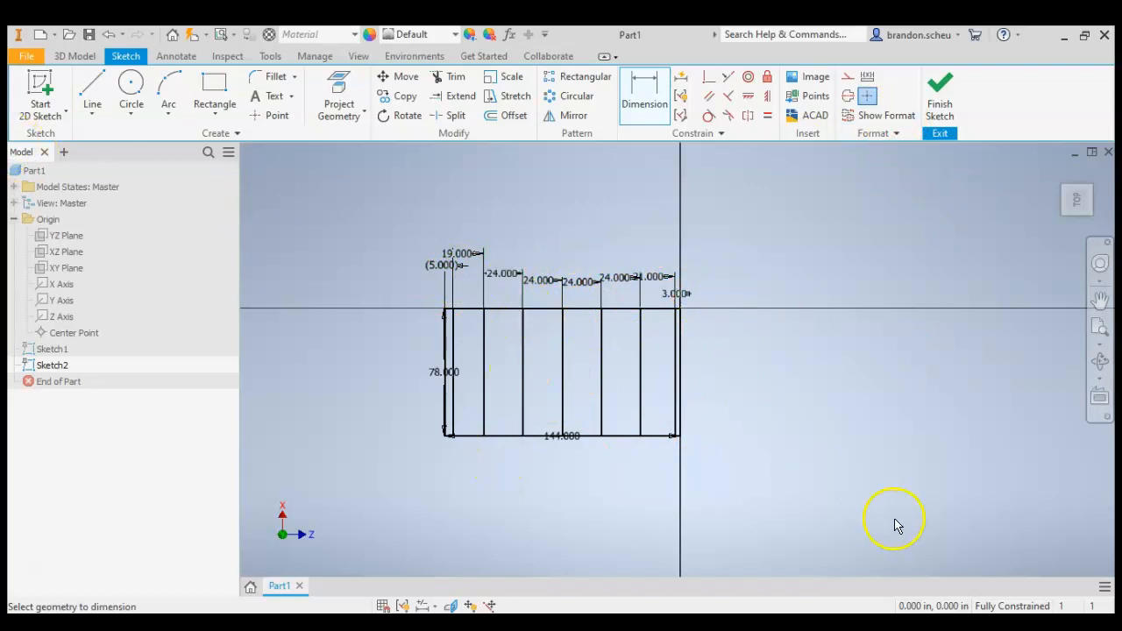
Finish the cross-member sketch and begin saving the part, browsing to the Autodesk Inventor for Beginners Workshop folder on Seagate Slim Drive (E:).
left_click(939, 95)
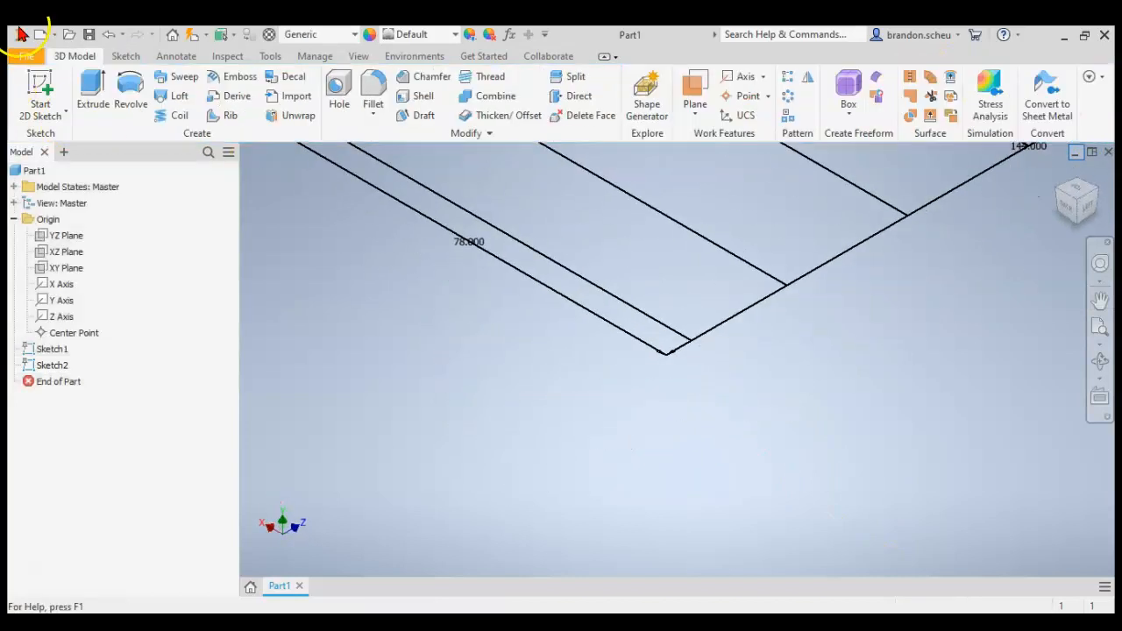
left_click(89, 36)
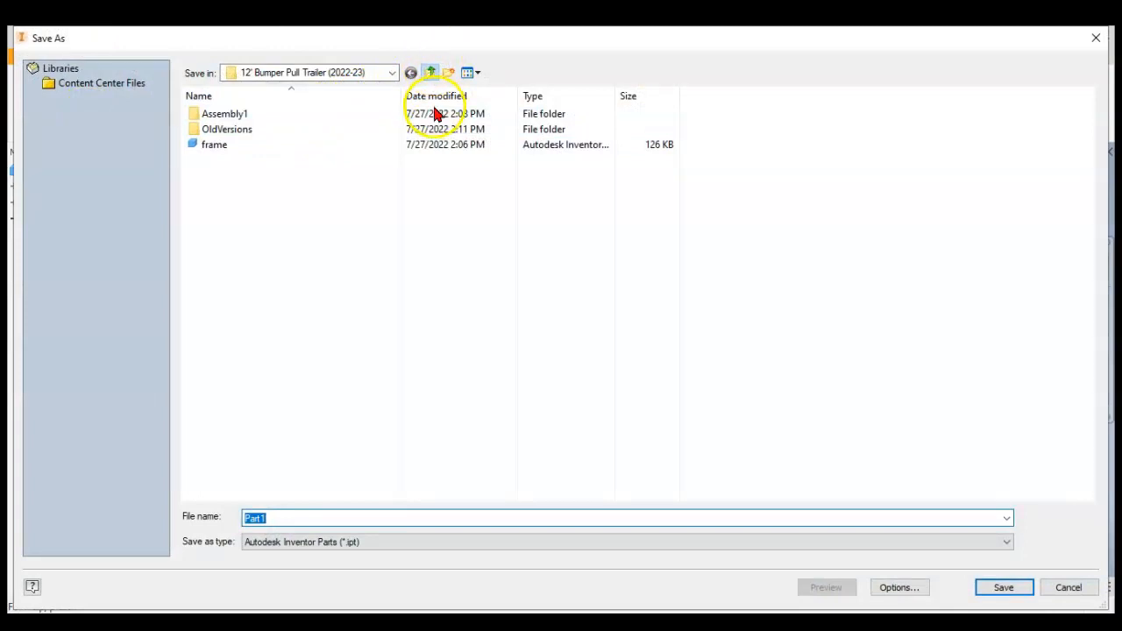
left_click(430, 72)
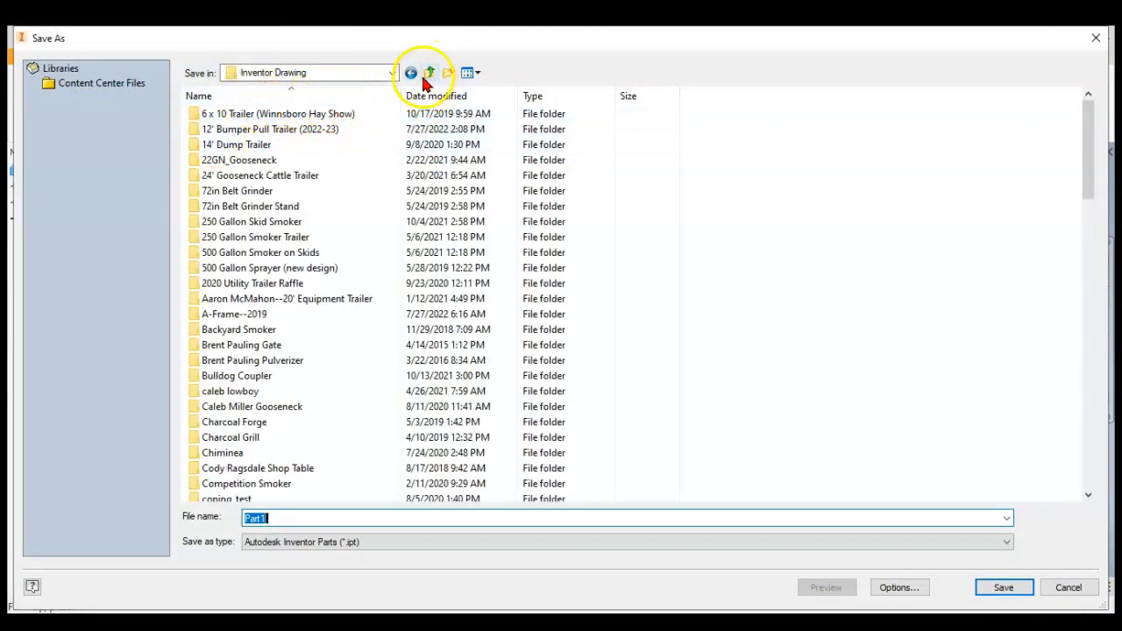
left_click(337, 72)
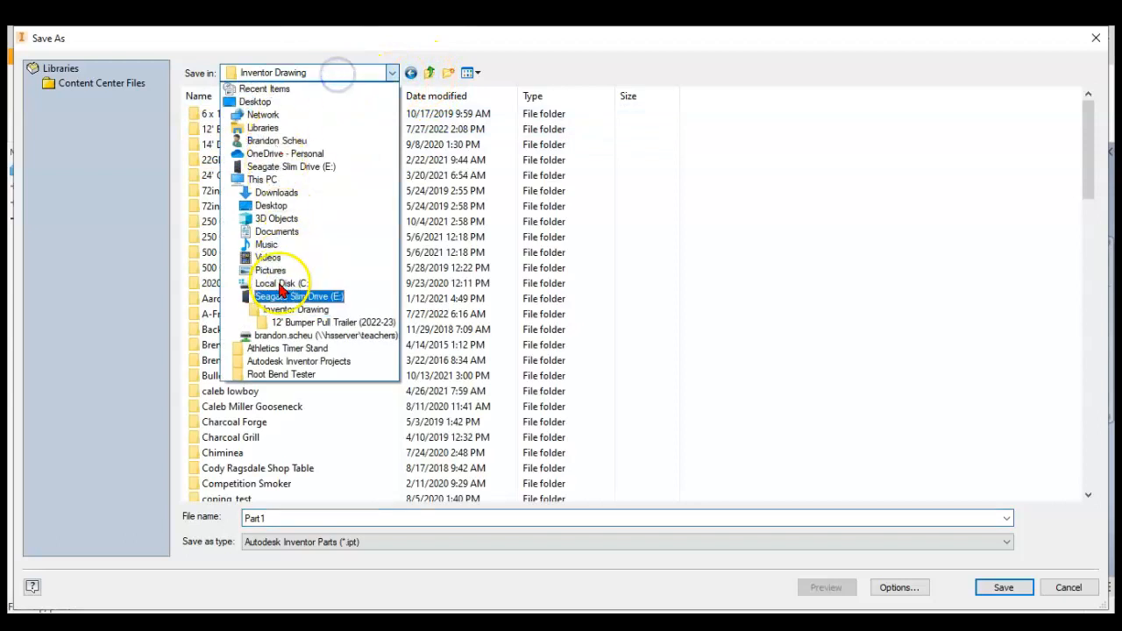
left_click(286, 301)
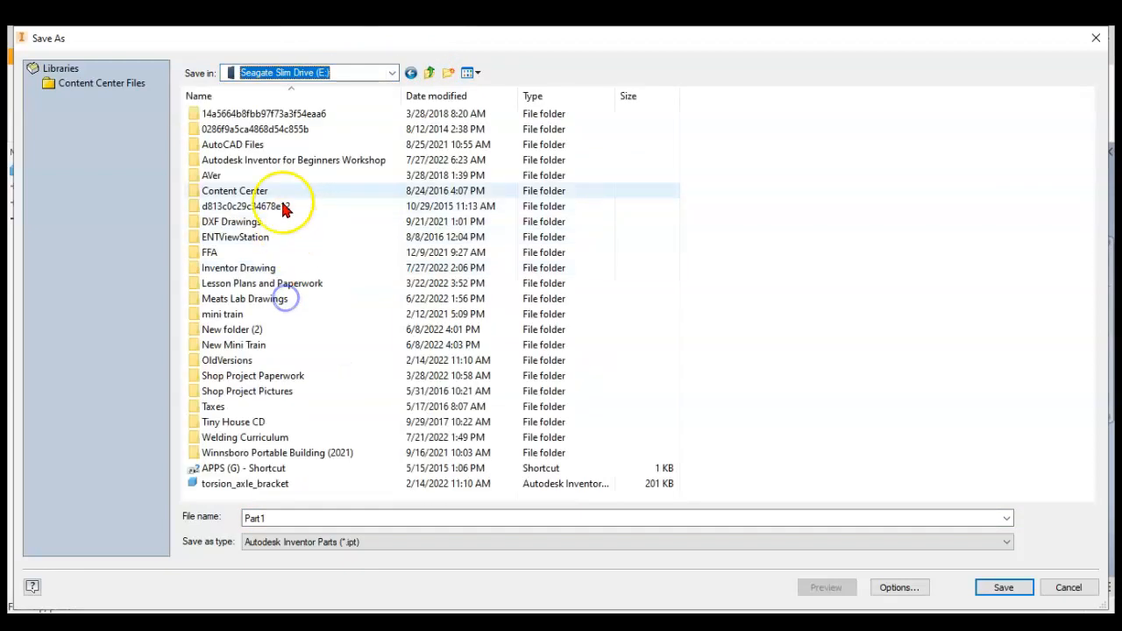
left_click(245, 165)
left_click(369, 187)
double_click(395, 159)
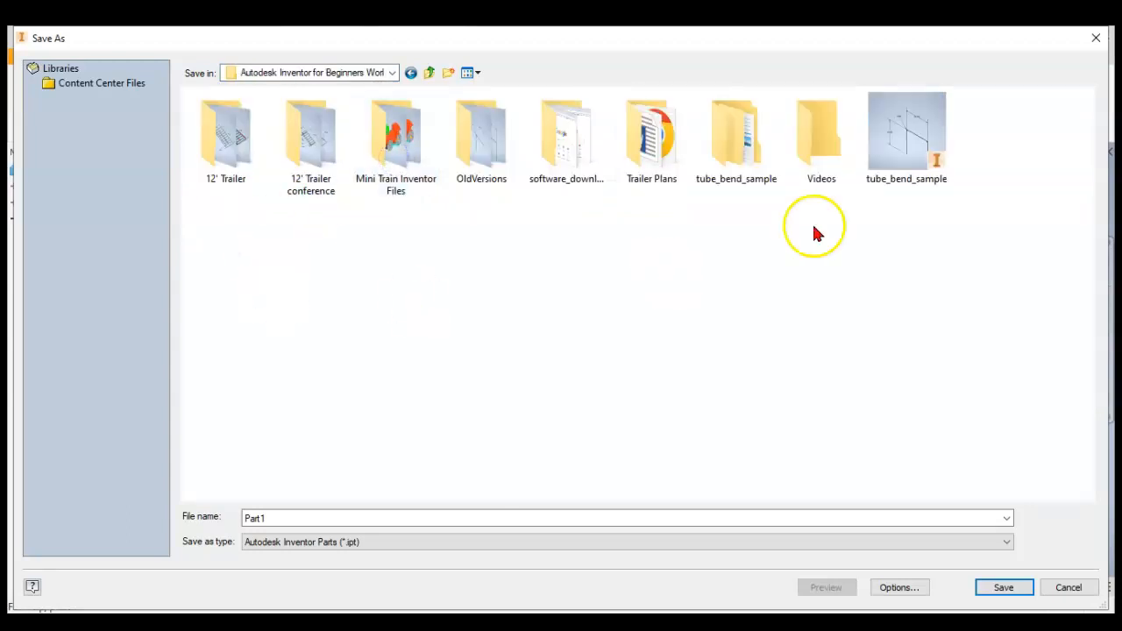
Create a folder named New 12' Trailer and save the part in it as skeleton_frame.
left_click(449, 72)
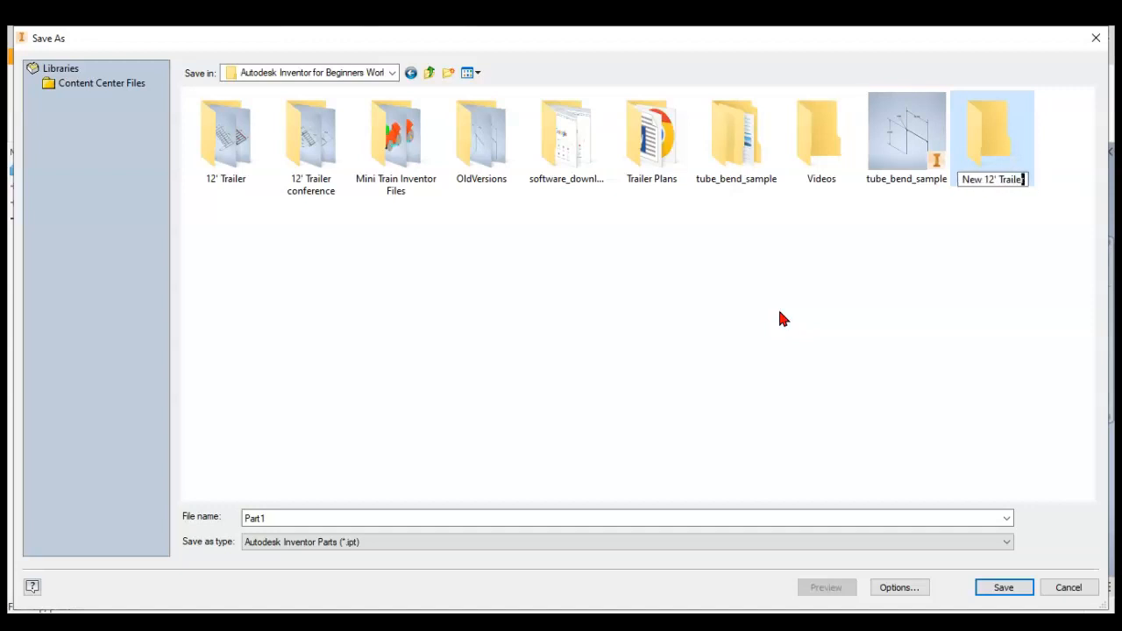
double_click(999, 123)
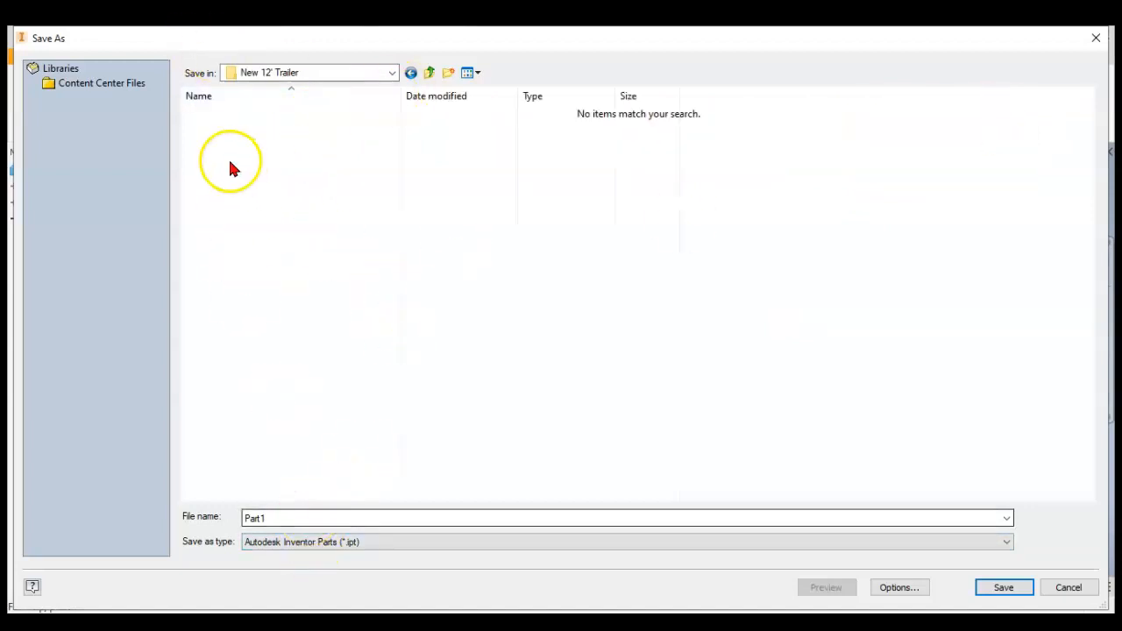
double_click(309, 517)
type("skeleton_frame")
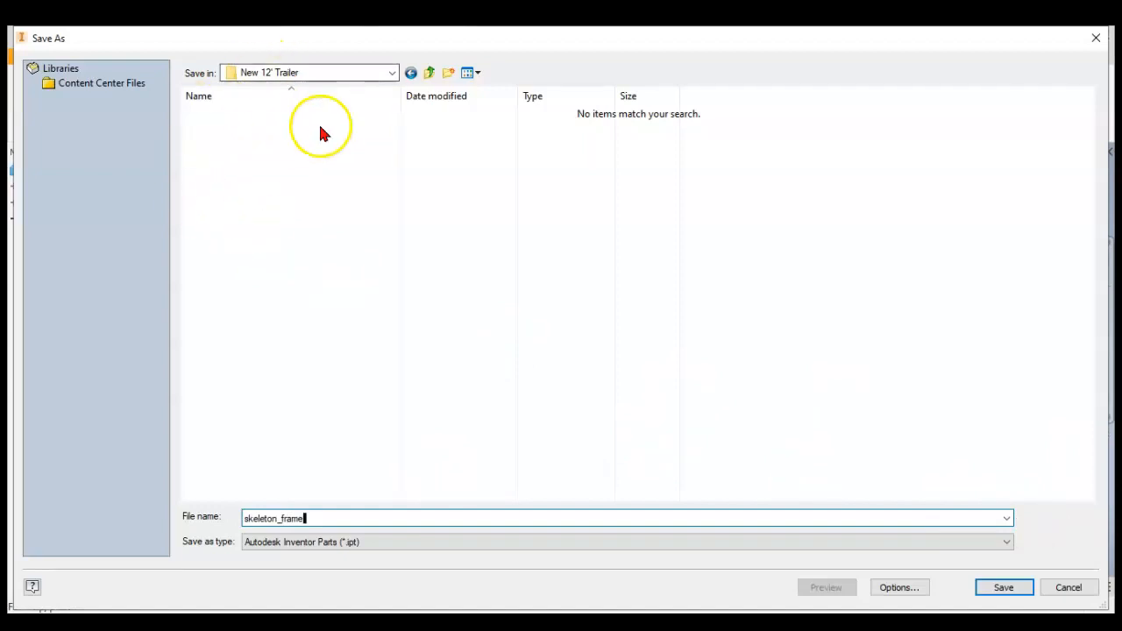
left_click(996, 581)
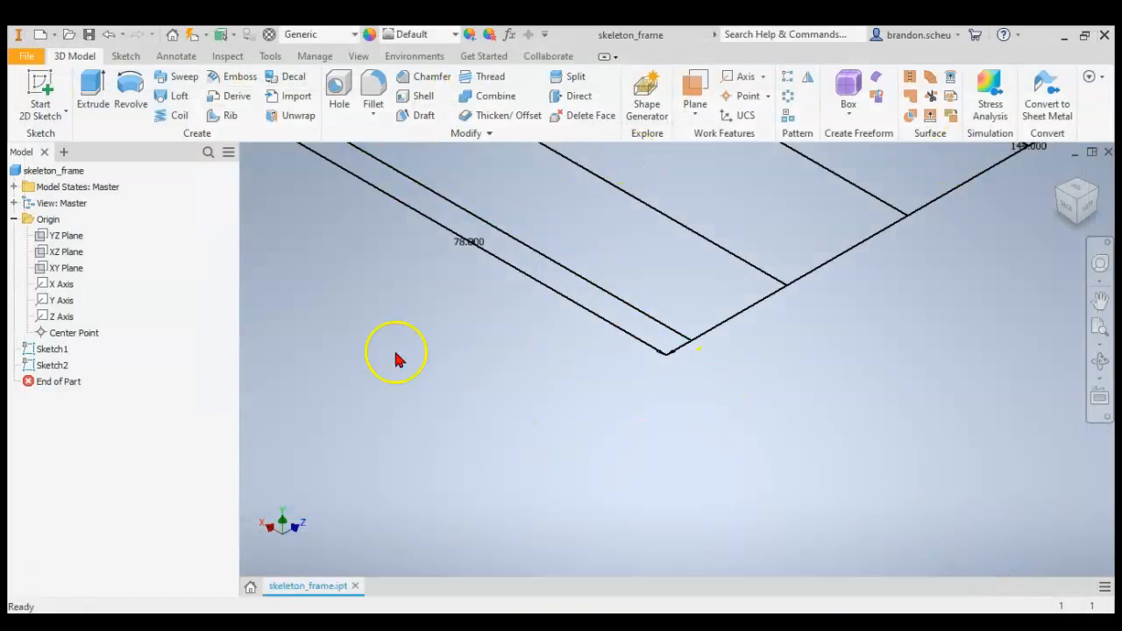
Create a new assembly from the Standard.iam template.
left_click(29, 57)
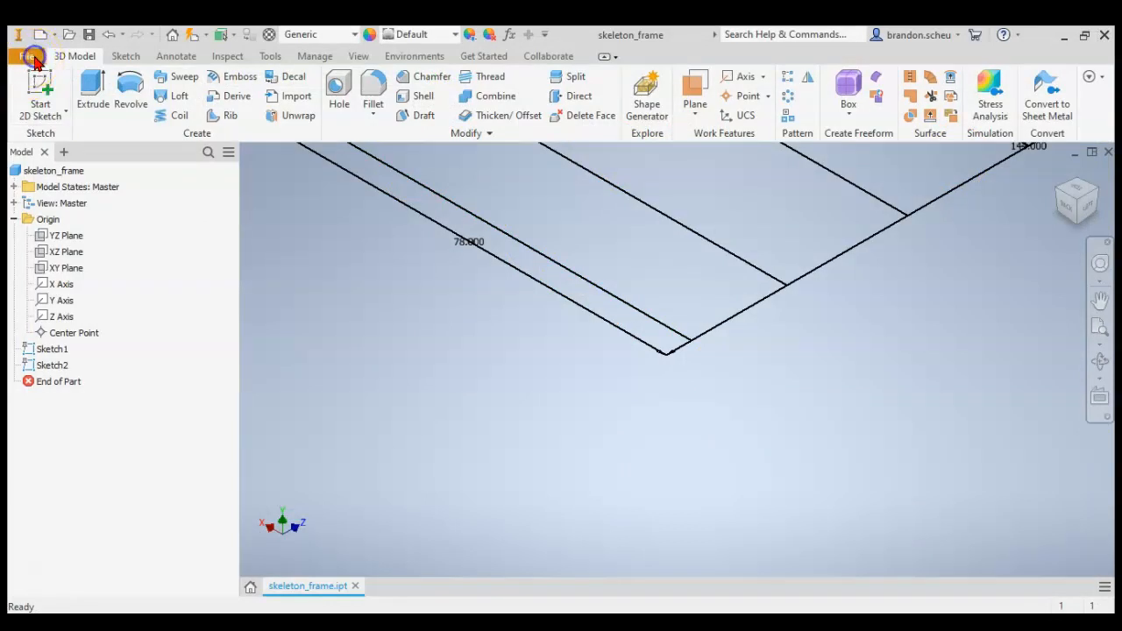
left_click(56, 123)
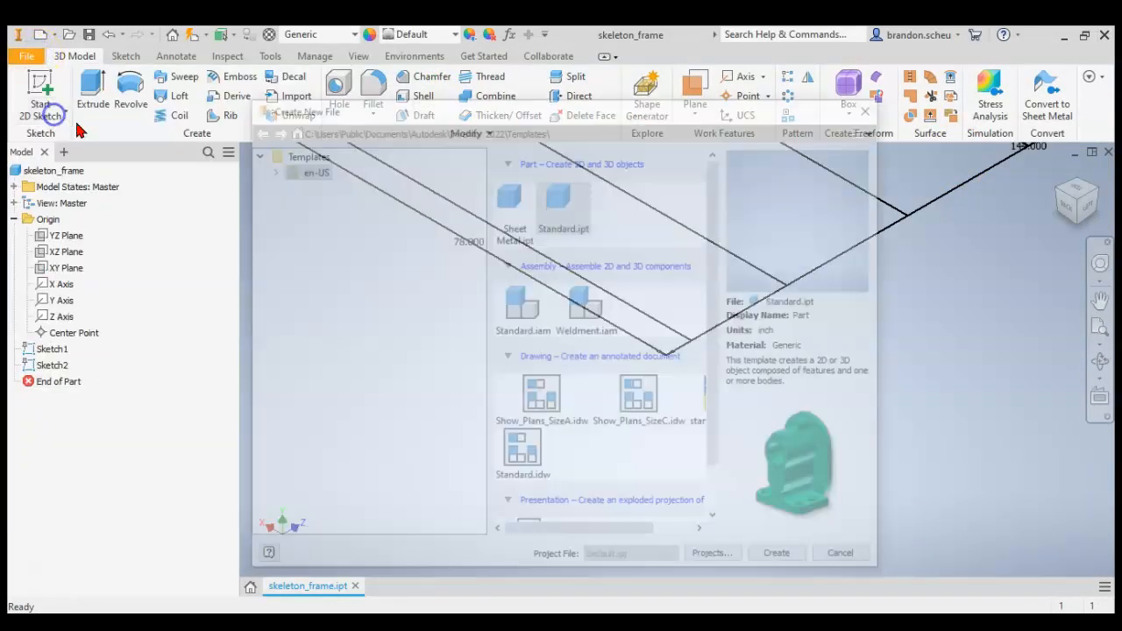
left_click(514, 304)
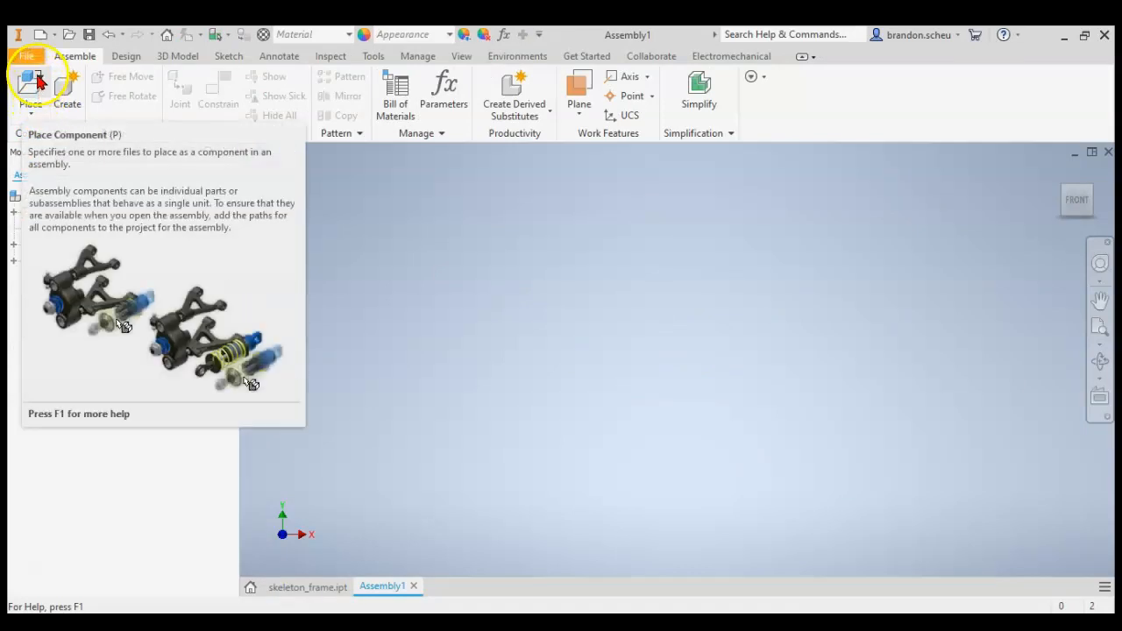
Start placing a component and browse to the New 12' Trailer folder inside Autodesk Inventor for Beginners Workshop on Seagate Slim Drive (E:).
left_click(35, 83)
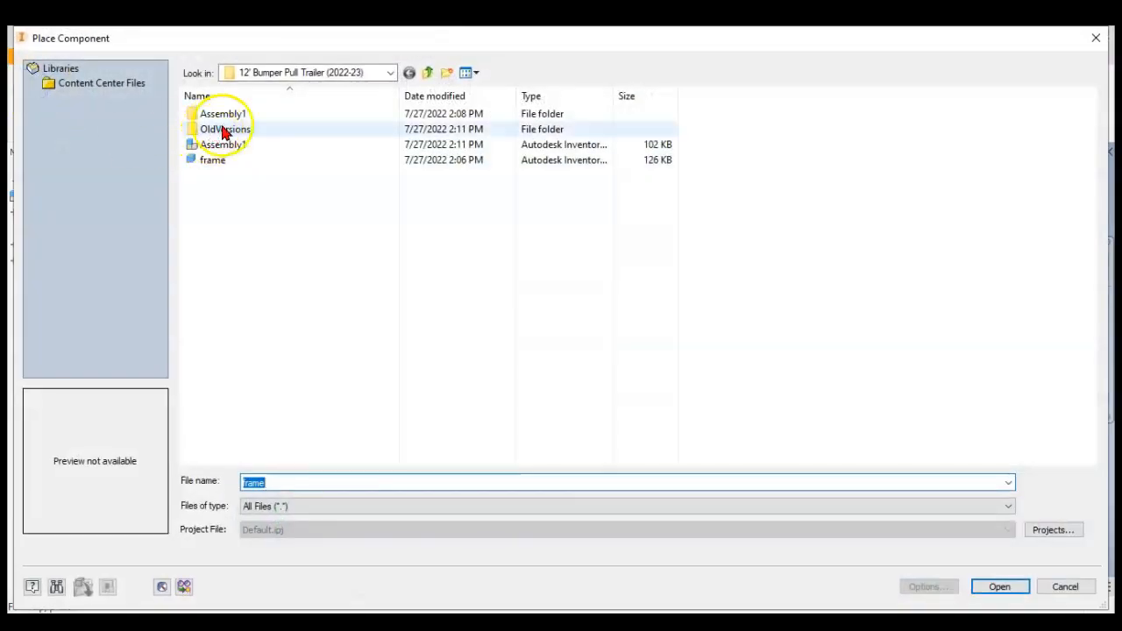
left_click(308, 72)
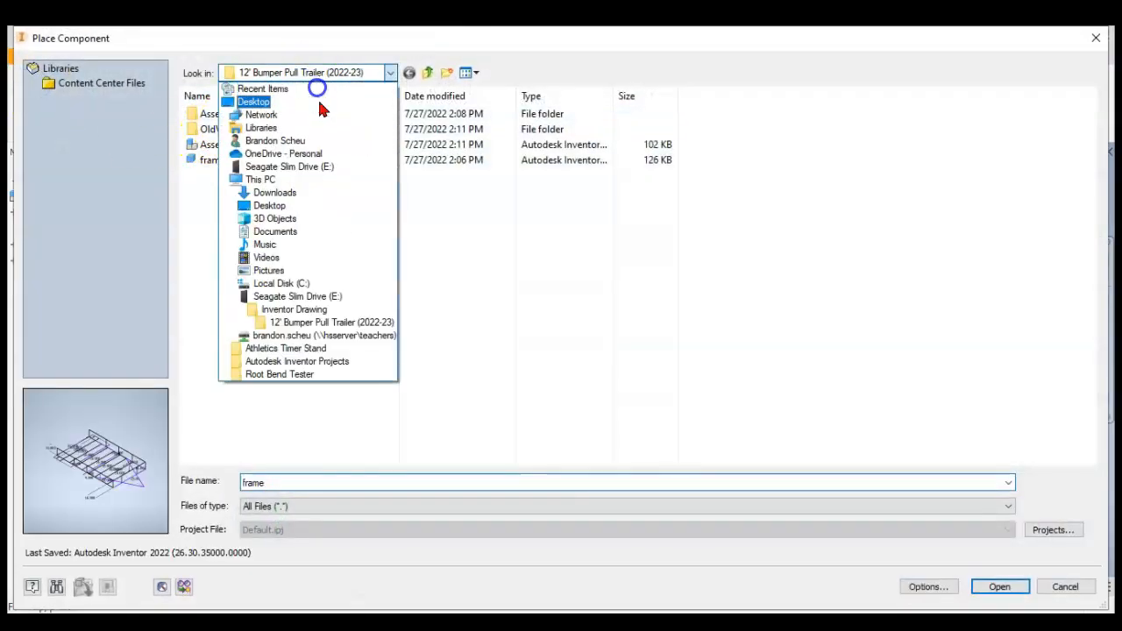
left_click(308, 298)
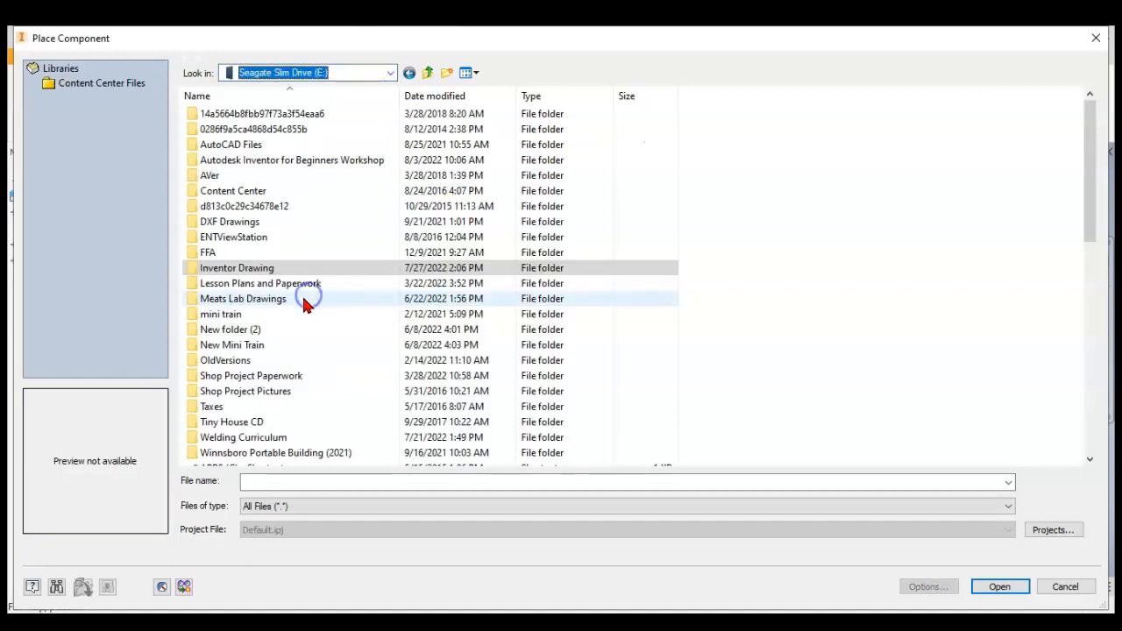
left_click(230, 163)
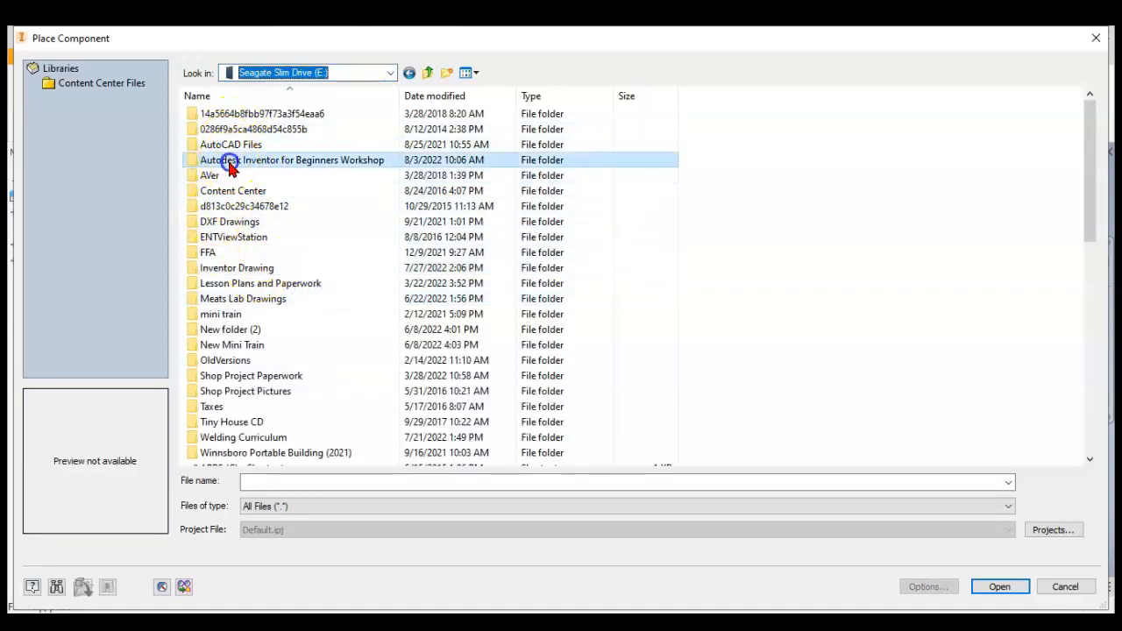
double_click(230, 163)
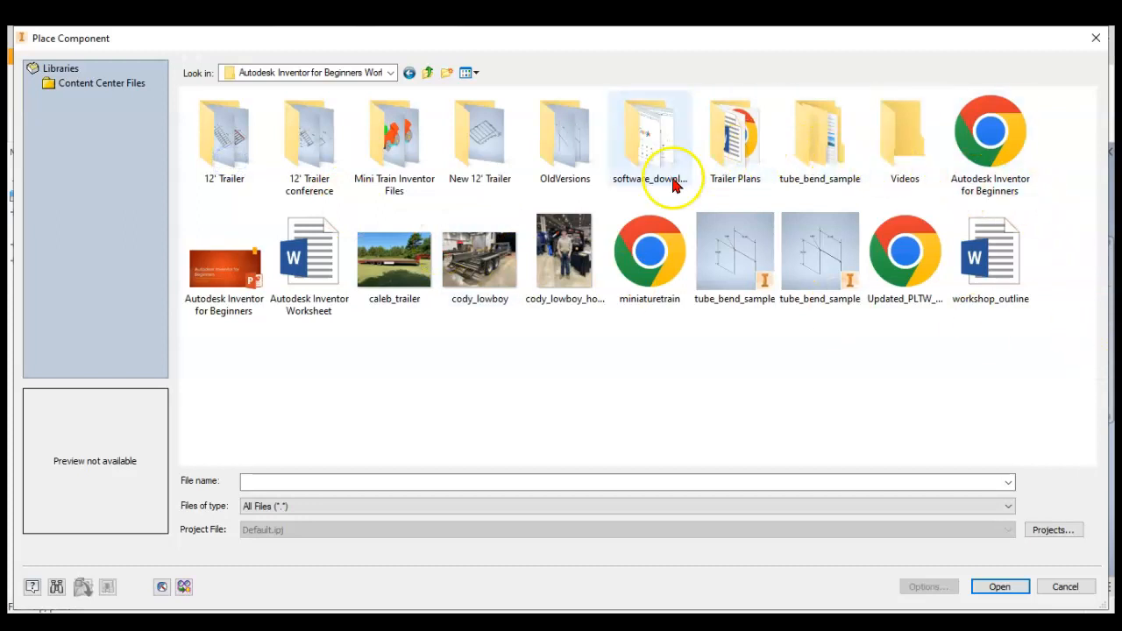
left_click(489, 154)
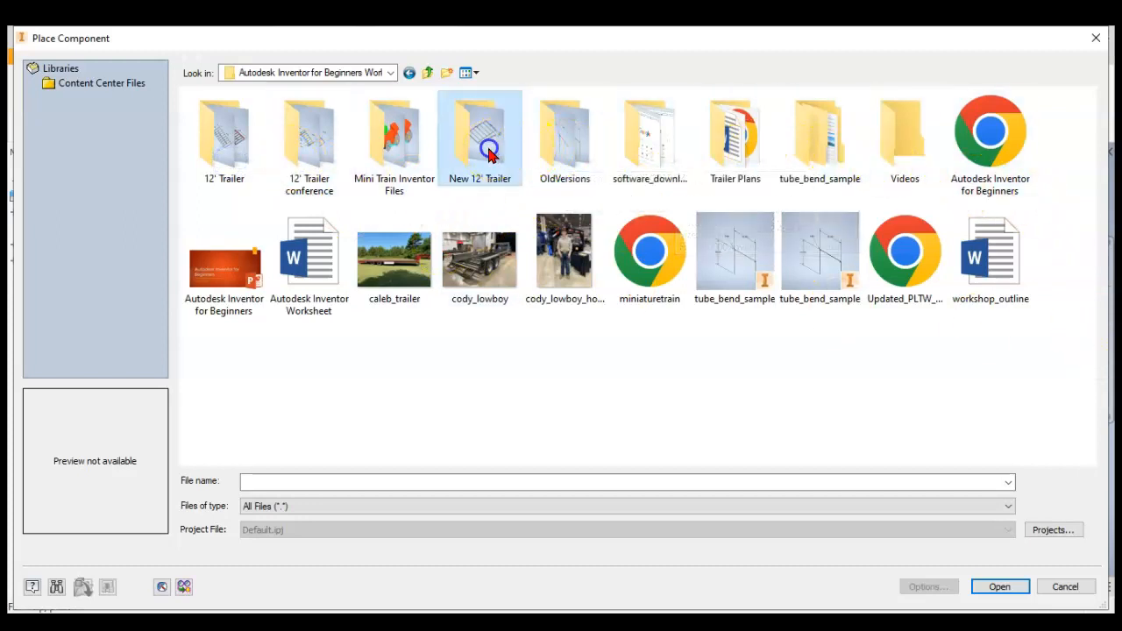
double_click(496, 182)
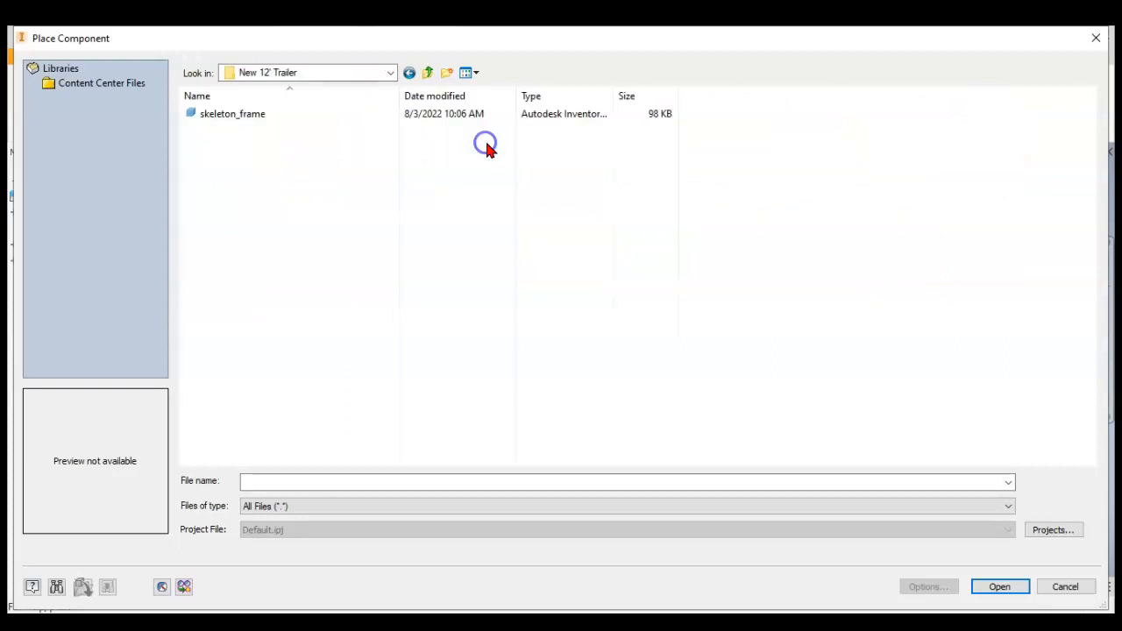
Place one instance of the skeleton_frame part in the unsaved assembly and end the placement.
double_click(268, 115)
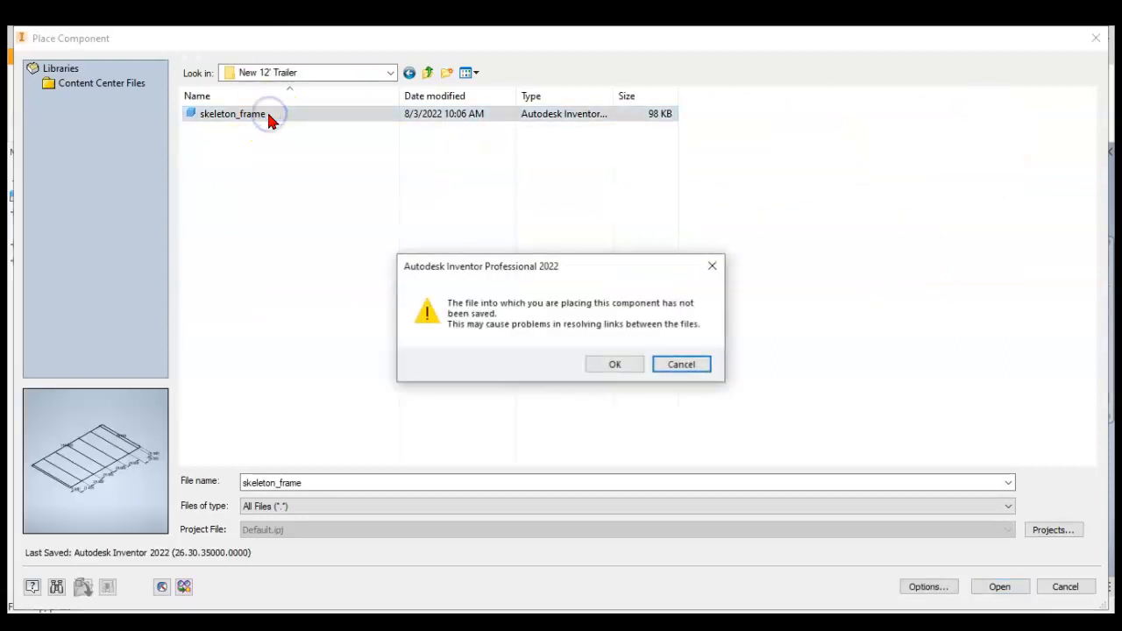
left_click(617, 365)
left_click(486, 394)
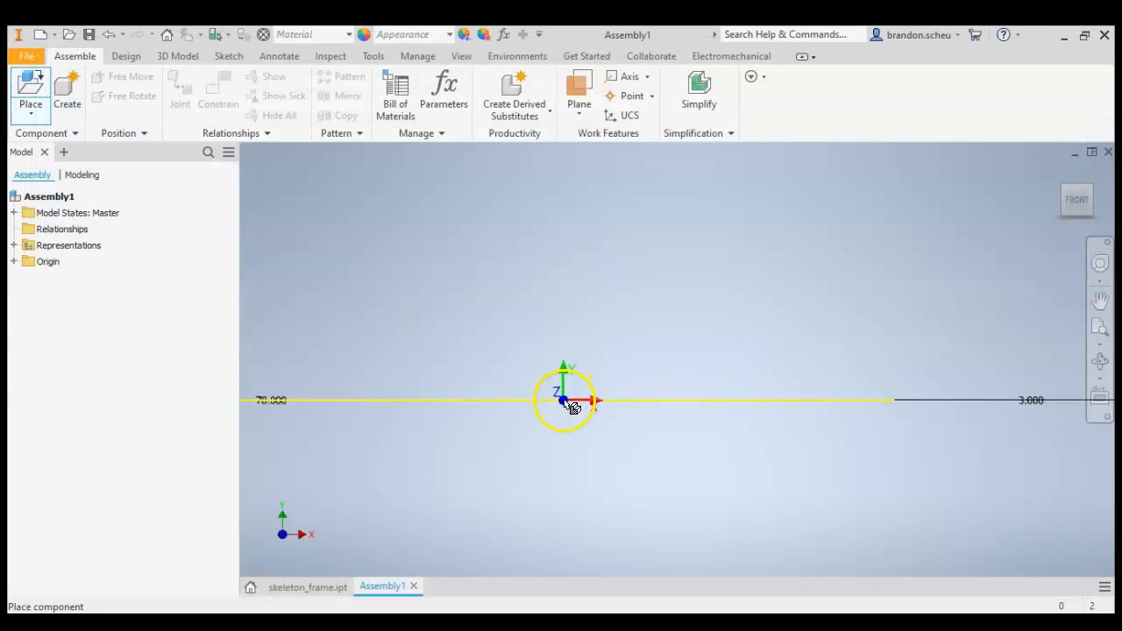
right_click(545, 410)
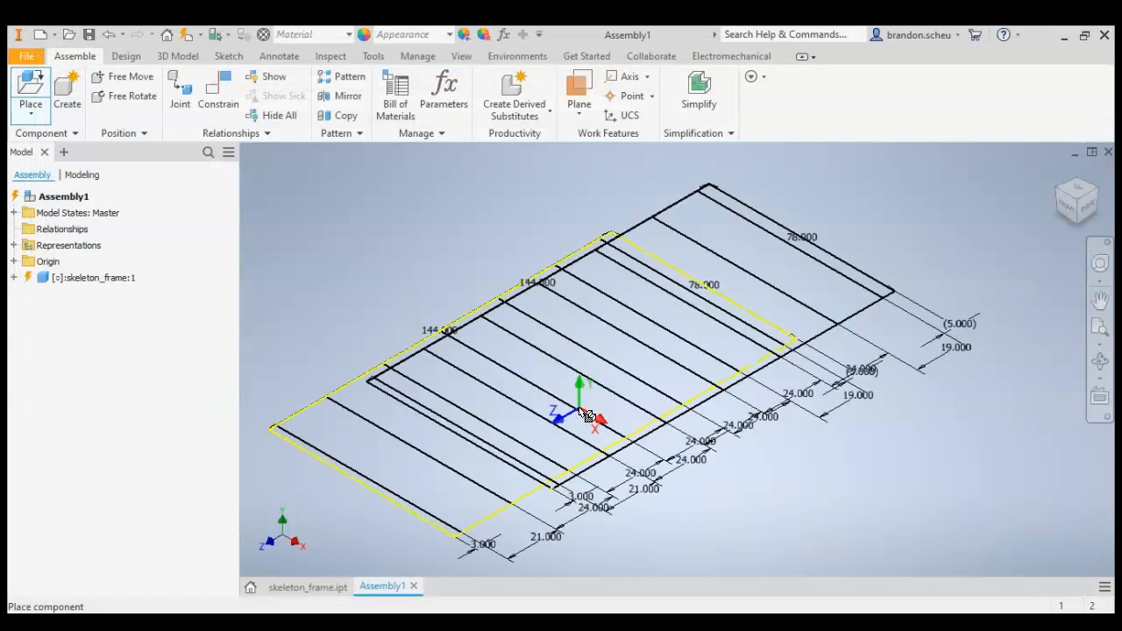
key("Escape")
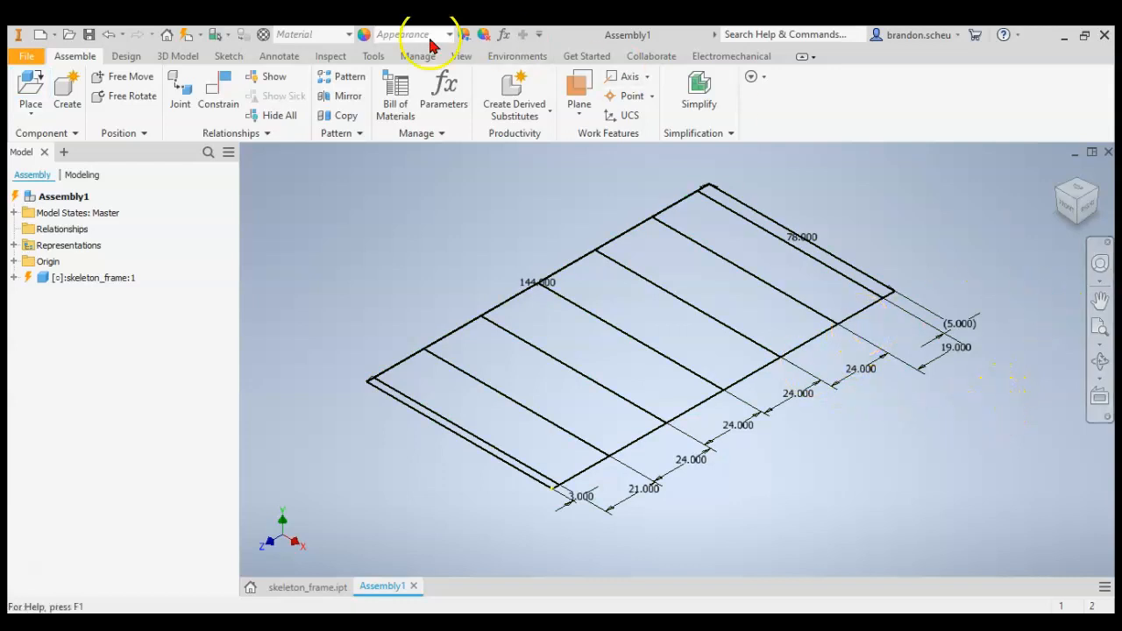
Save the assembly as final_assembly in the New 12' Trailer folder.
left_click(91, 36)
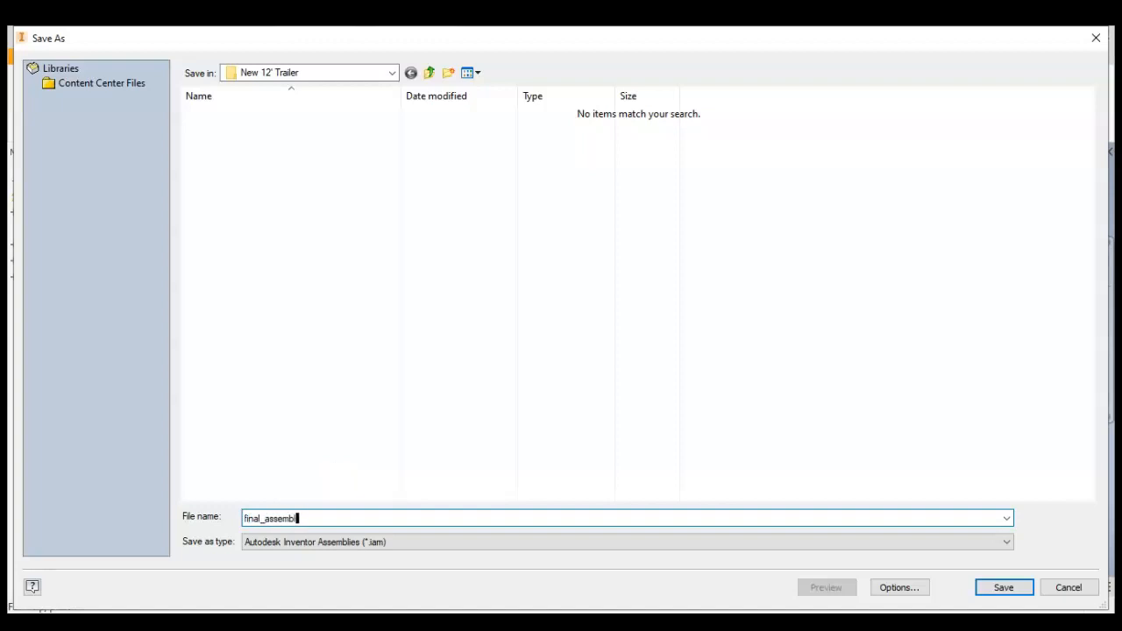
left_click(1009, 589)
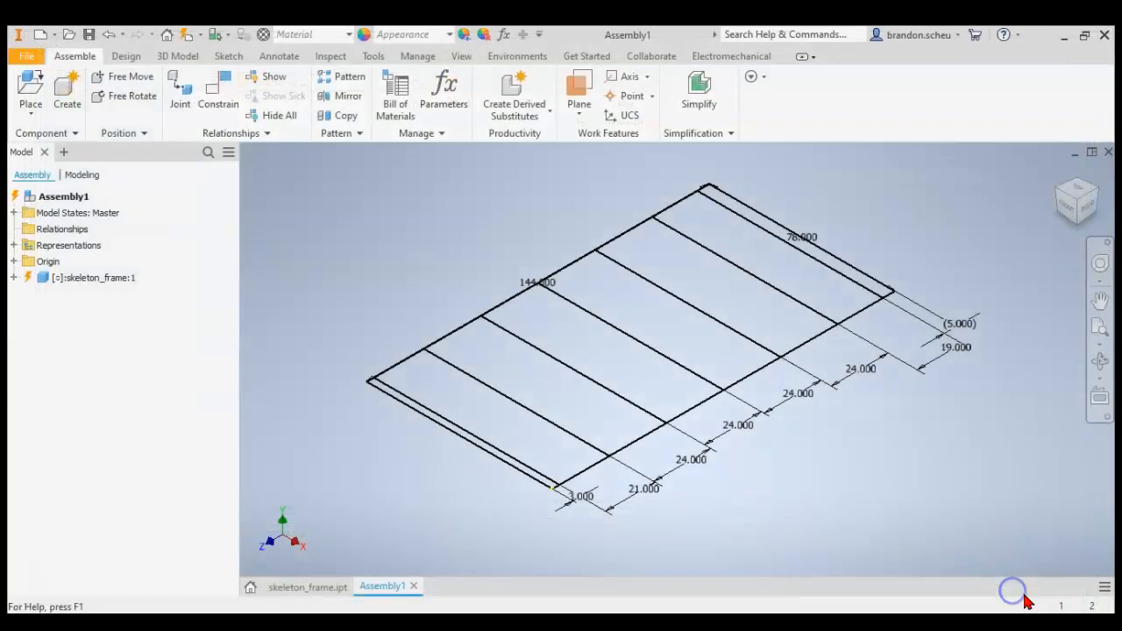
Start Insert Frame in the assembly and set the frame member category to Angles.
left_click(127, 57)
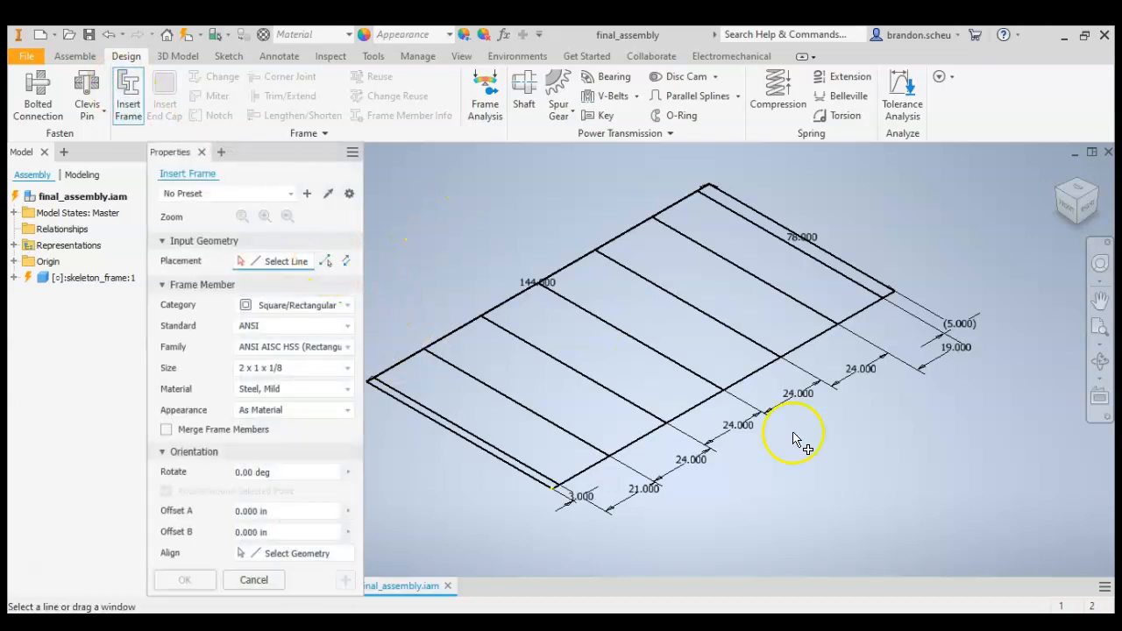
left_click(795, 305)
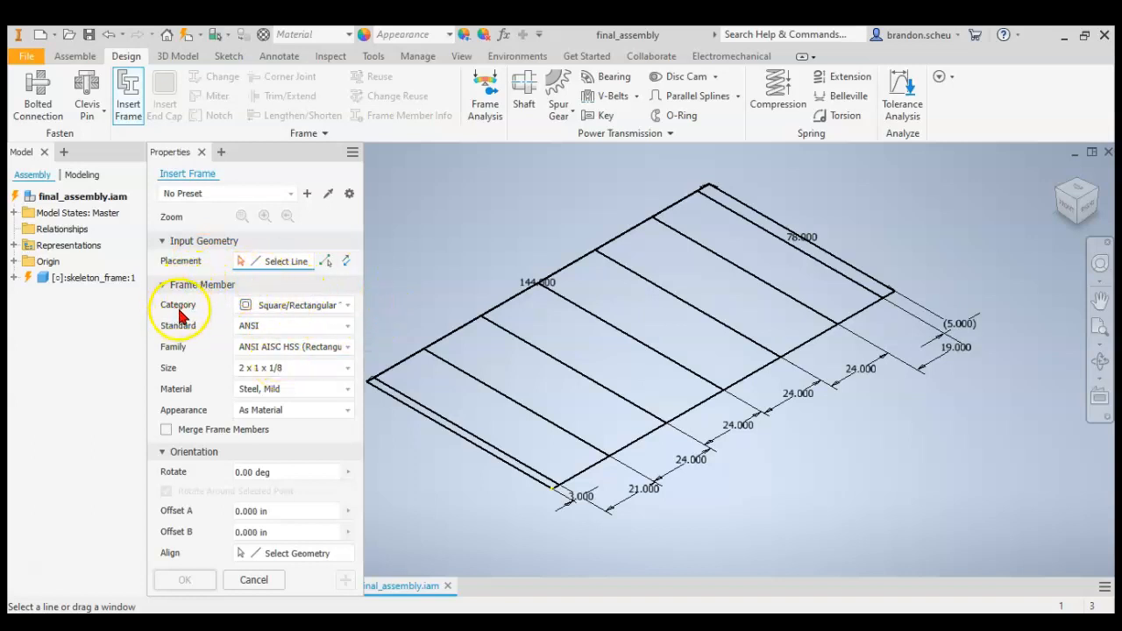
left_click(301, 307)
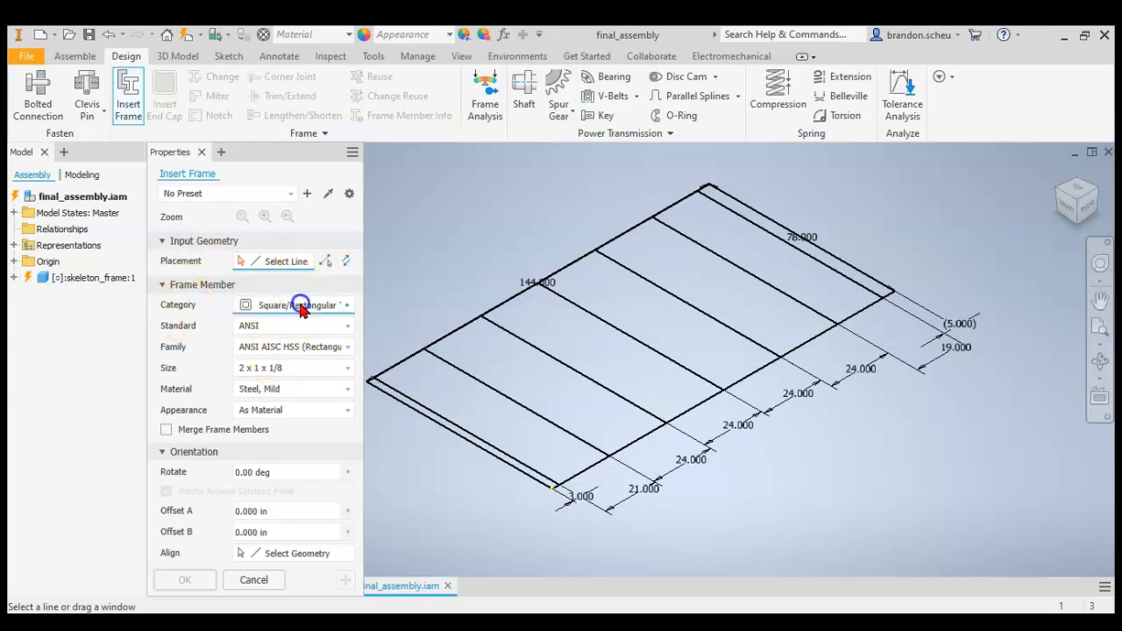
left_click(279, 342)
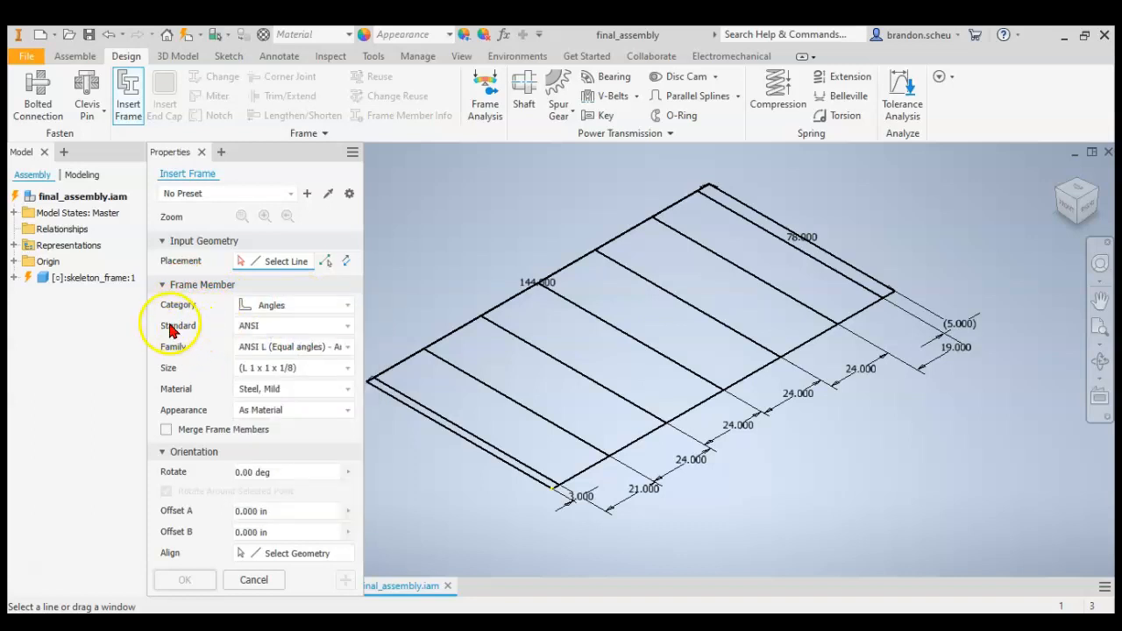
left_click(261, 311)
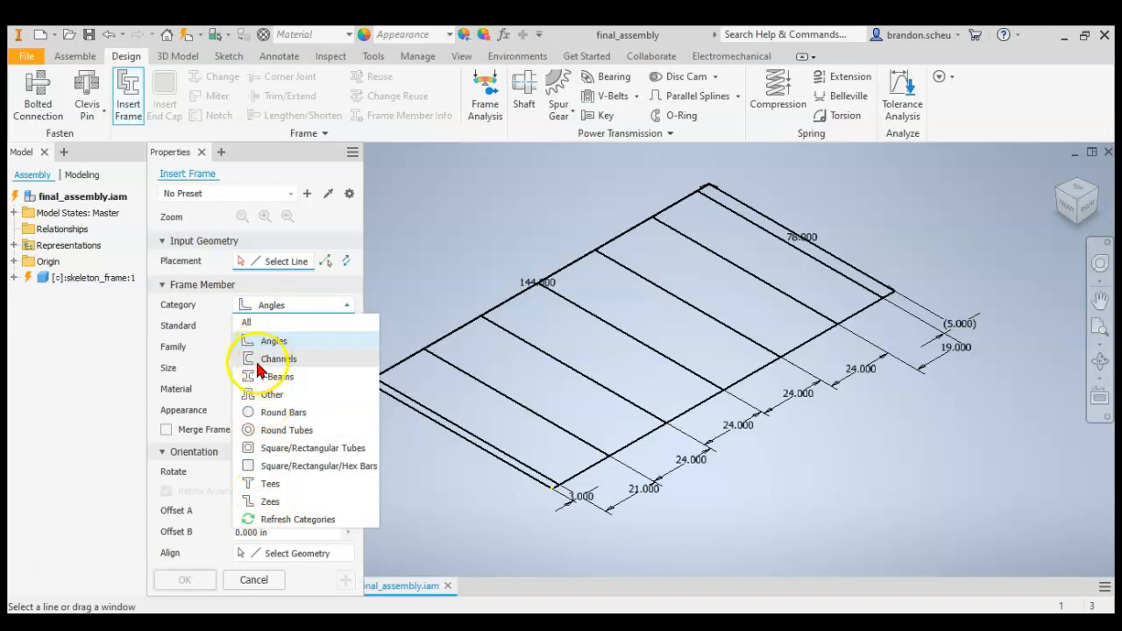
left_click(201, 325)
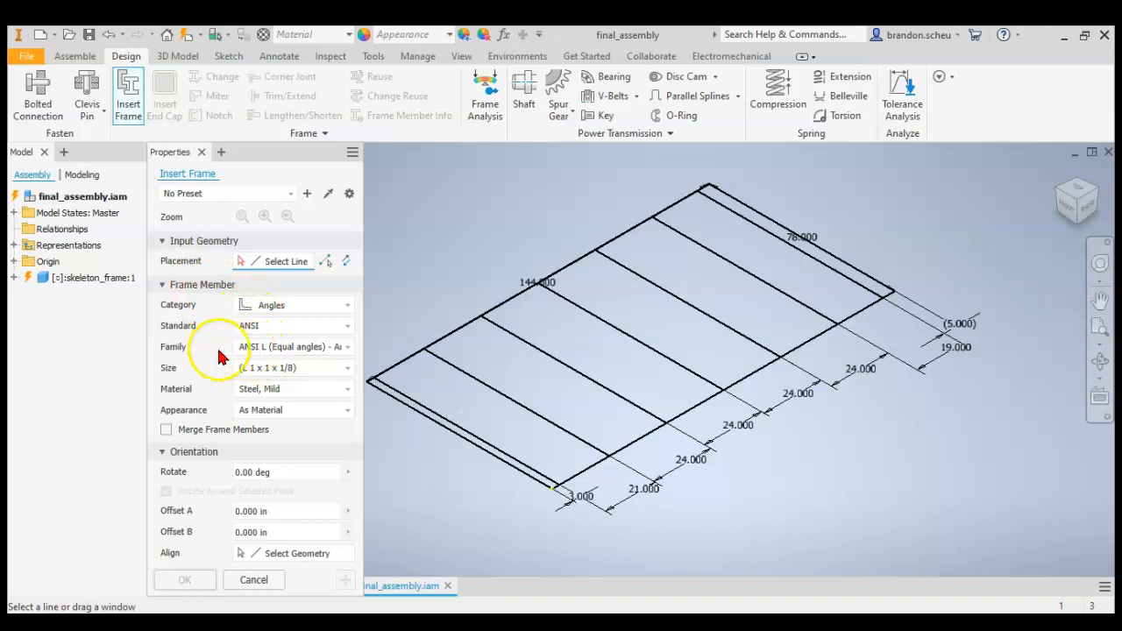
Choose the ANSI L (Unequal angles) family with size L 4 x 3 x 1/4, keeping Steel, Mild as the material.
left_click(251, 349)
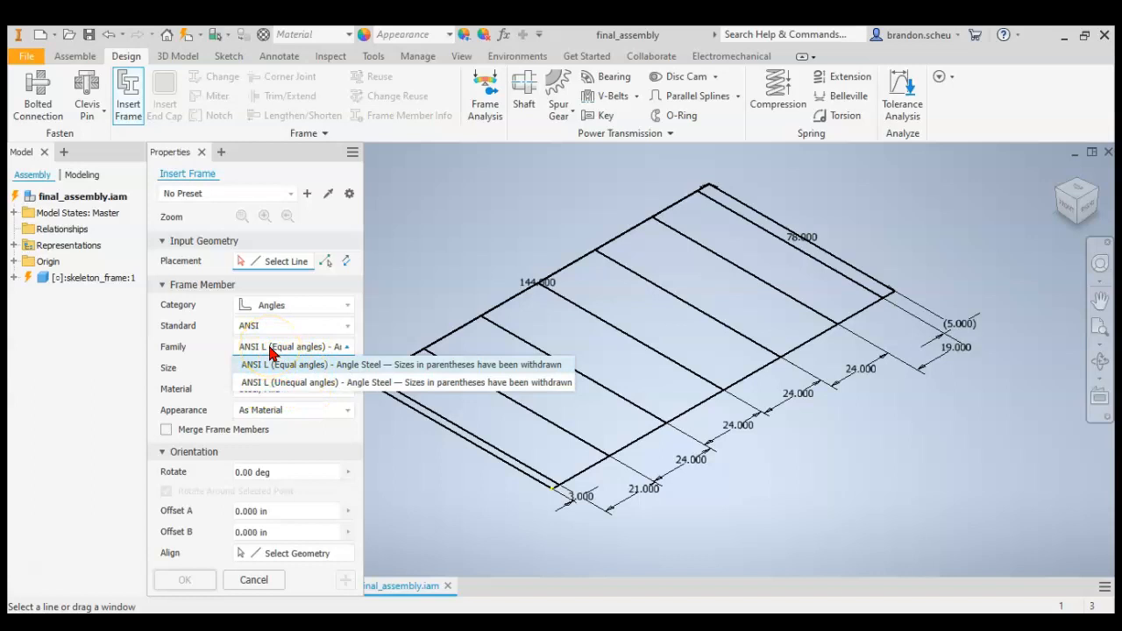
left_click(303, 383)
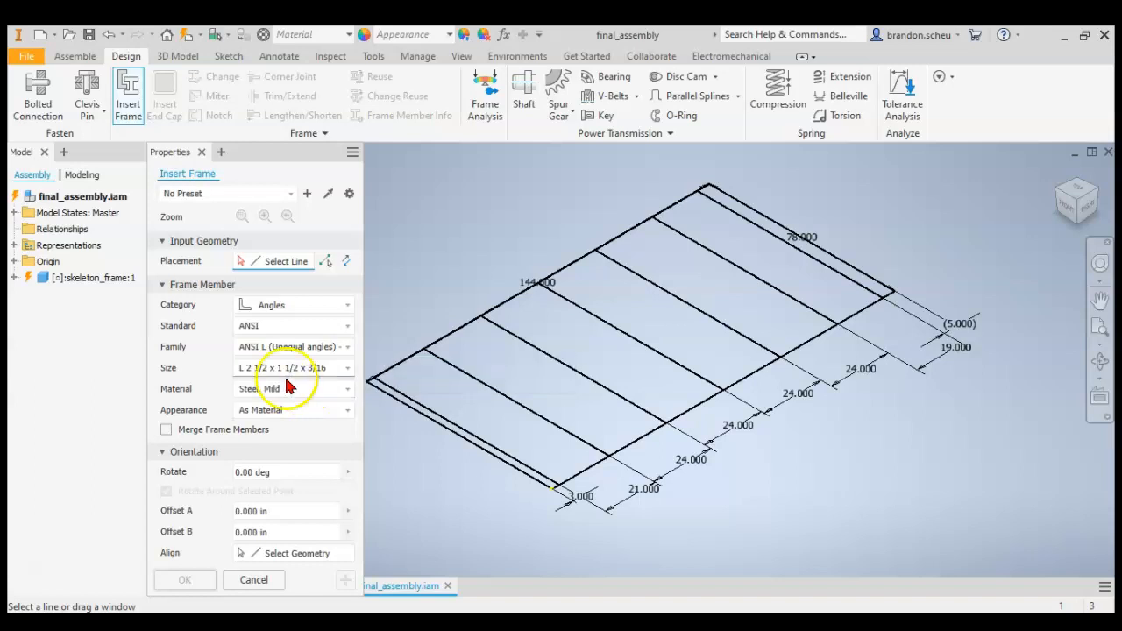
left_click(566, 265)
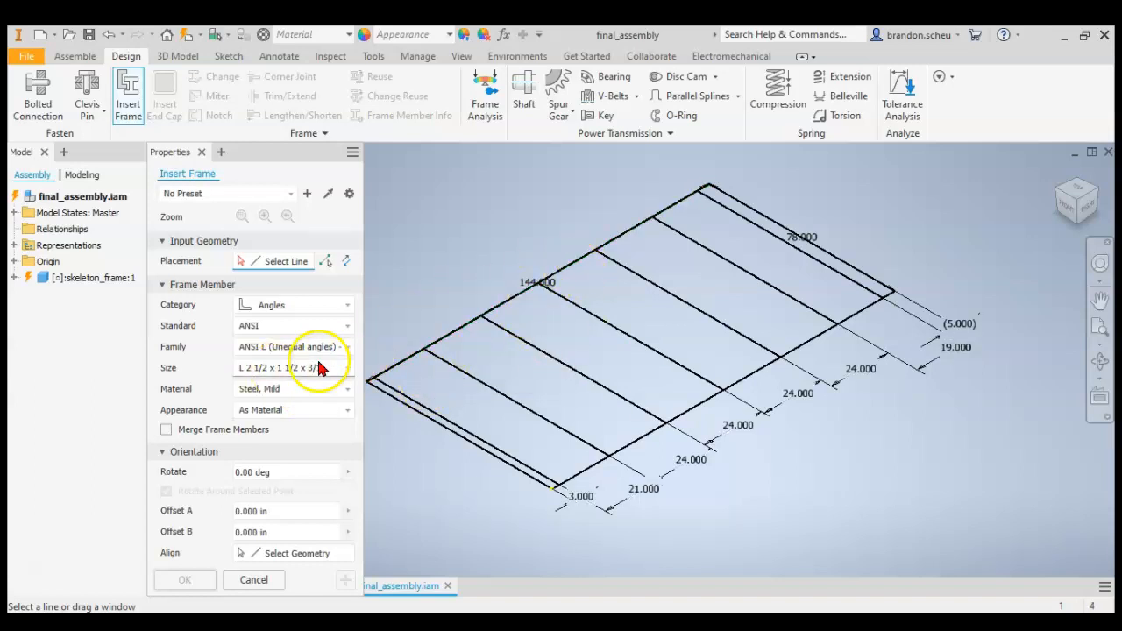
left_click(273, 372)
scroll(304, 500, "down", 3)
scroll(304, 499, "down", 5)
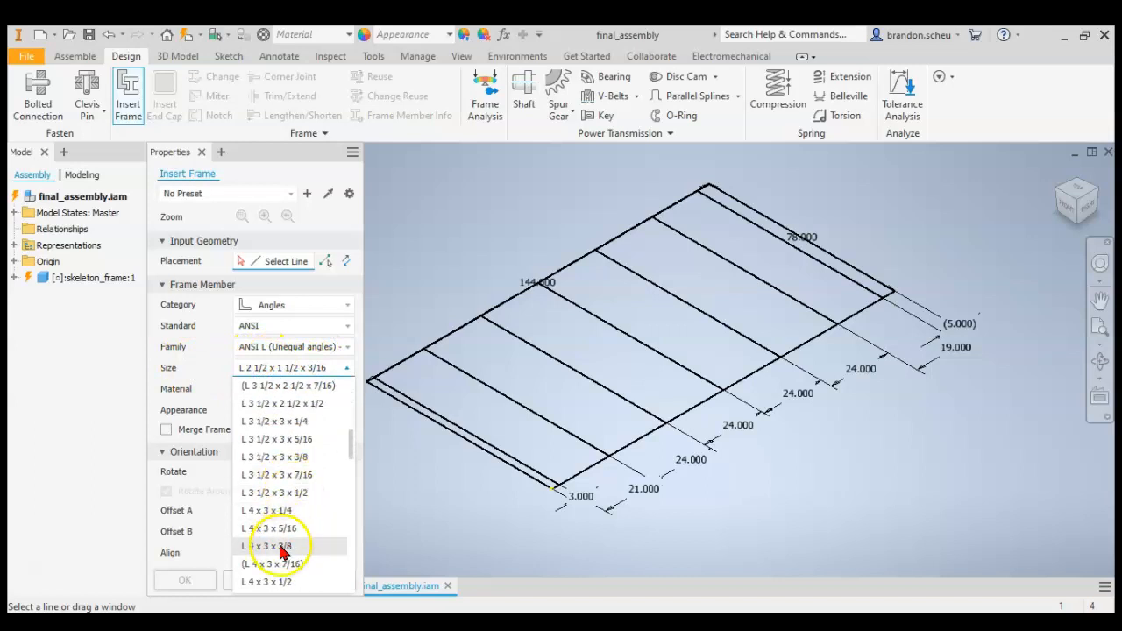
left_click(273, 512)
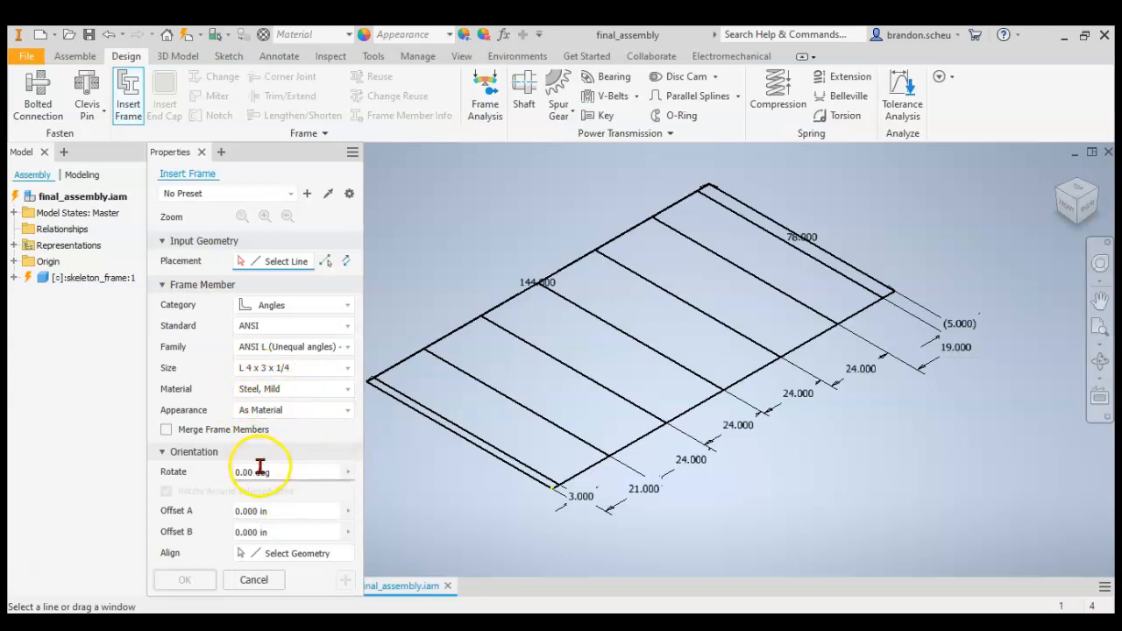
left_click(295, 389)
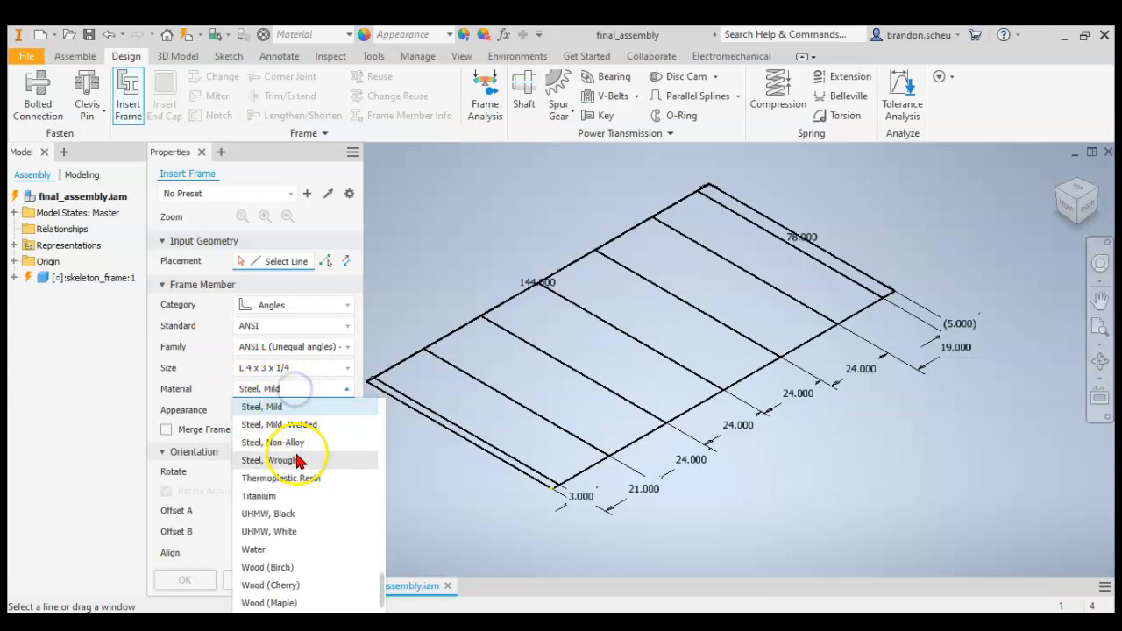
left_click(210, 390)
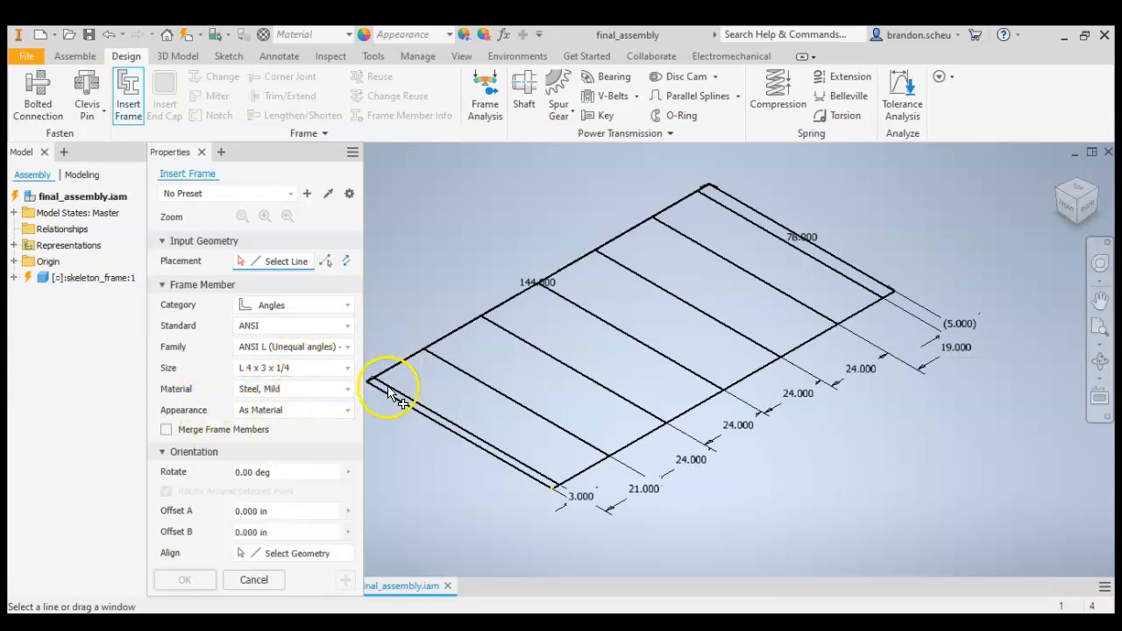
Pick the skeleton's 144-inch side line with the dimension on it as the placement line for the angle member.
scroll(811, 446, "down", 2)
scroll(578, 445, "up", 5)
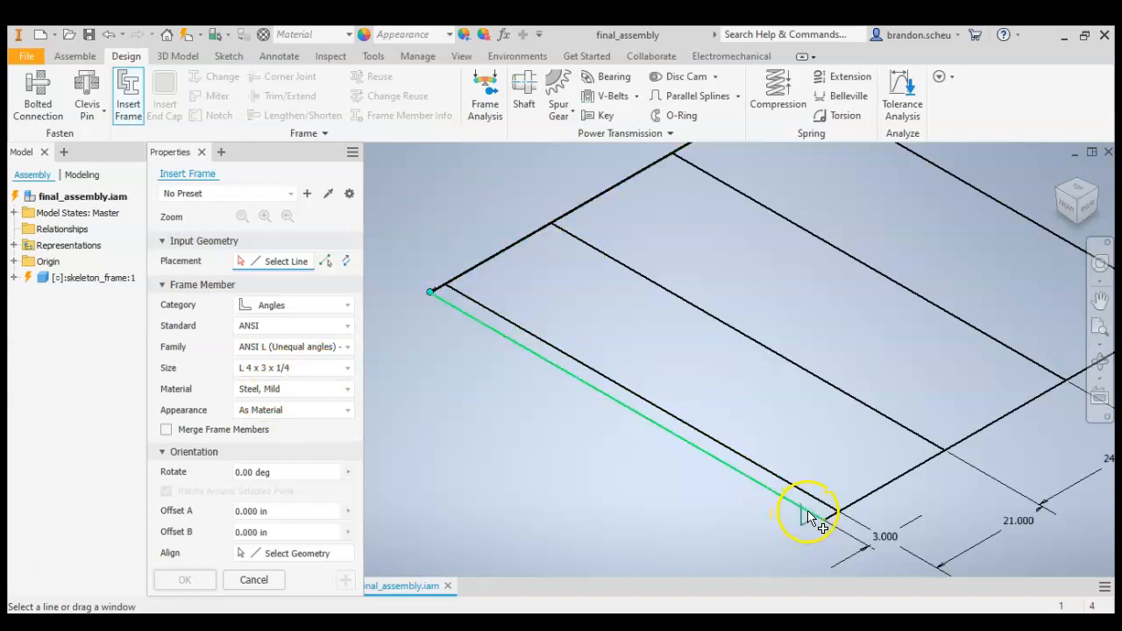
scroll(815, 518, "up", 3)
scroll(754, 405, "down", 2)
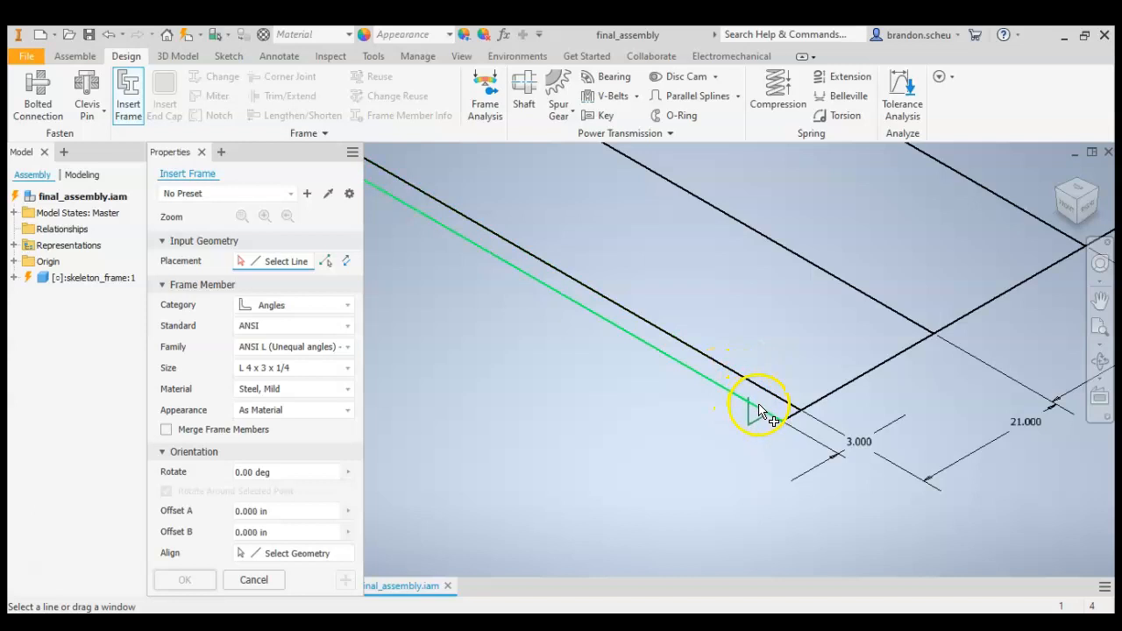
scroll(820, 480, "down", 3)
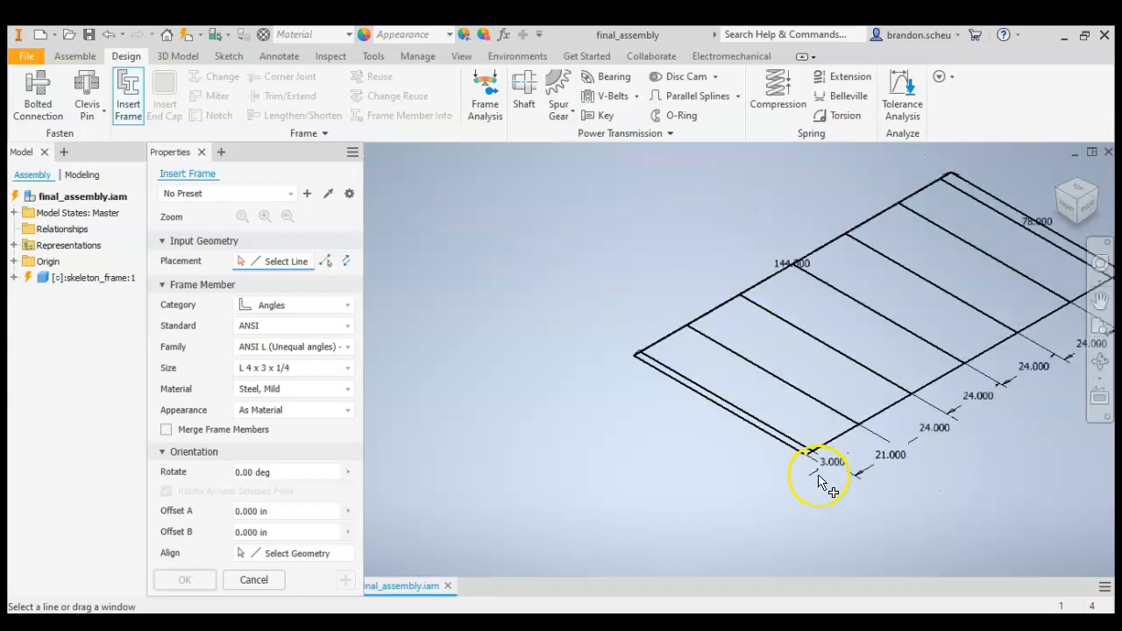
scroll(935, 188, "up", 3)
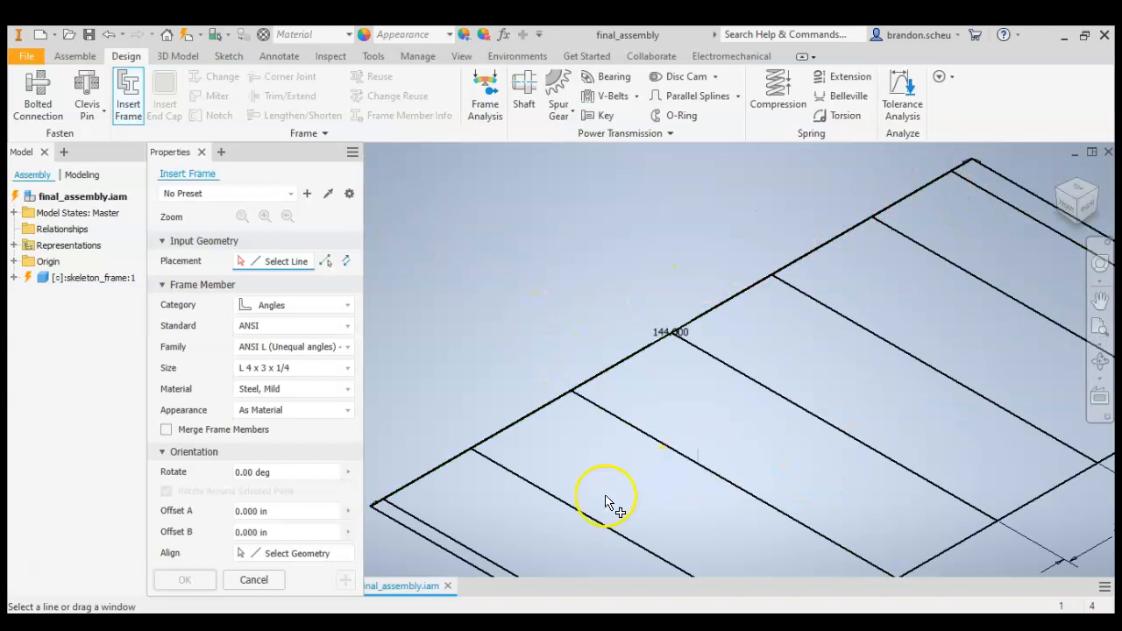
scroll(395, 498, "up", 4)
scroll(456, 458, "down", 2)
scroll(440, 471, "up", 1)
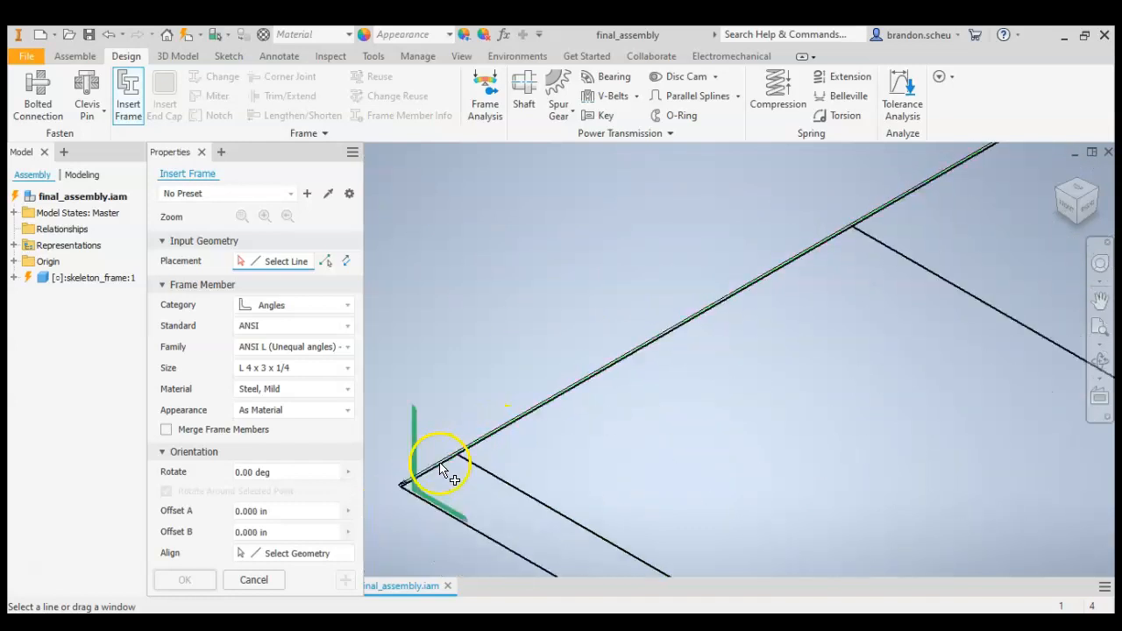
scroll(439, 471, "down", 3)
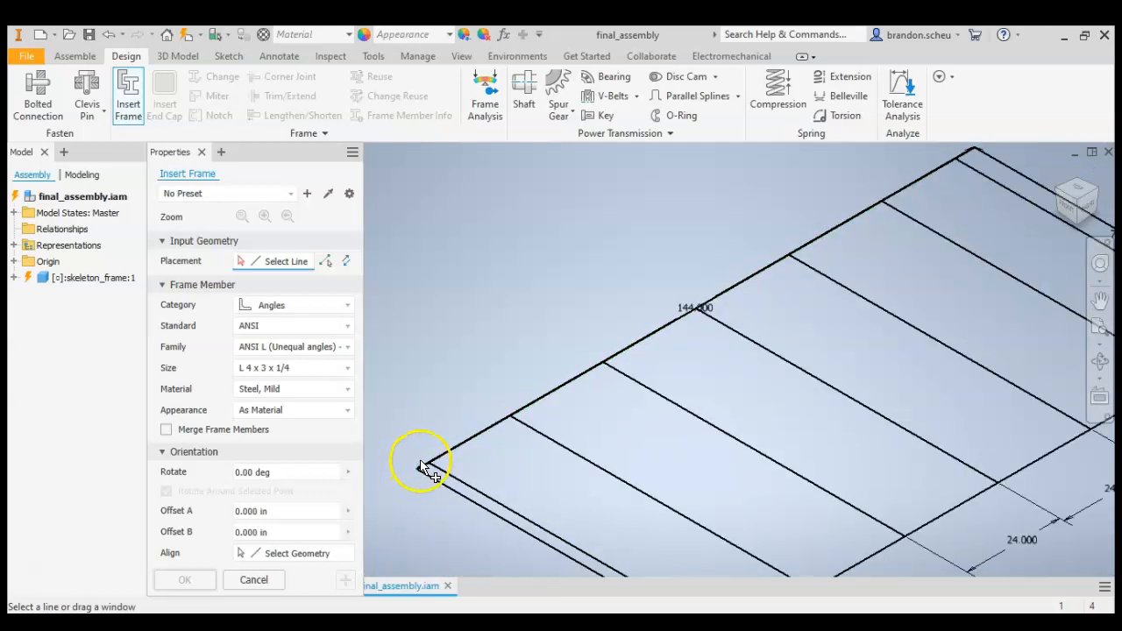
scroll(429, 465, "up", 2)
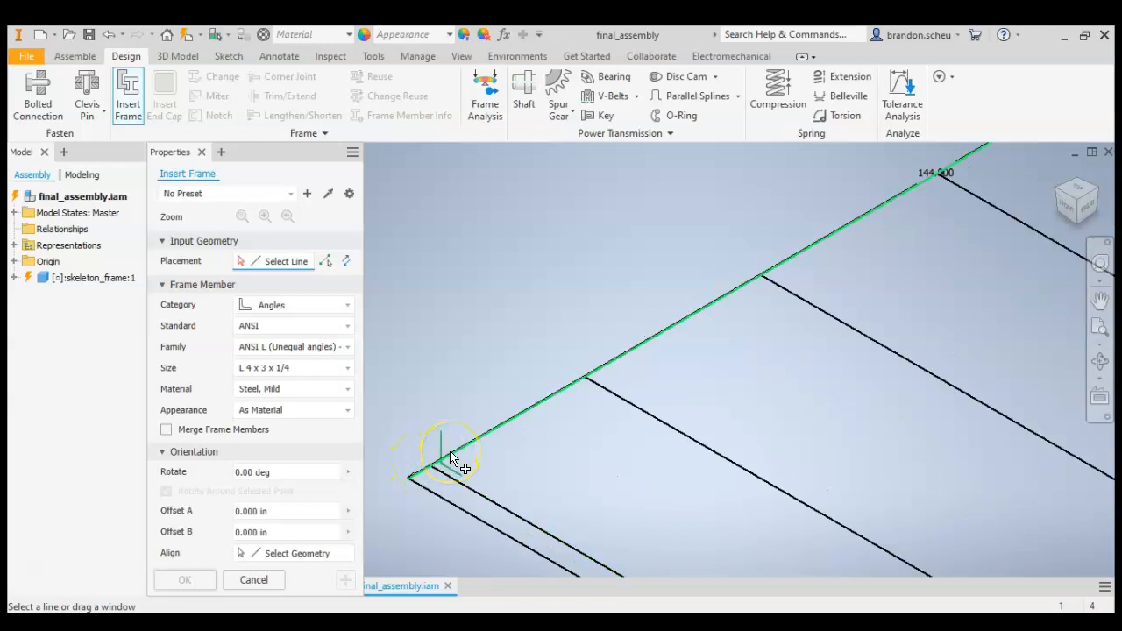
scroll(451, 459, "down", 1)
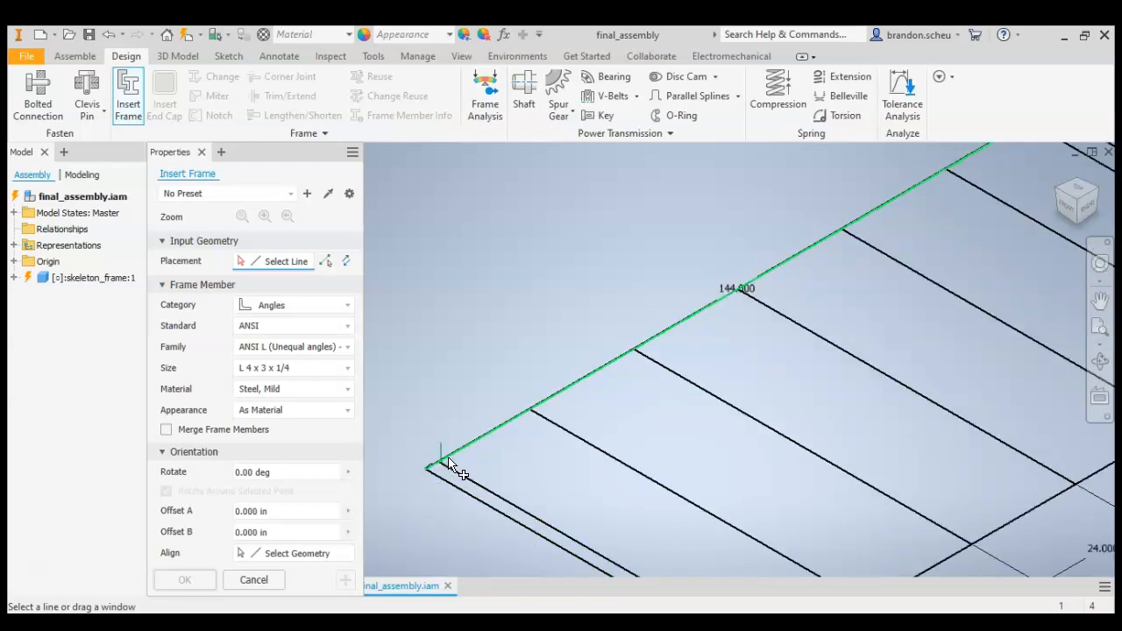
left_click(449, 460)
Examine the previewed angle's profile and anchor points against the skeleton line in isometric and front views.
scroll(431, 467, "up", 2)
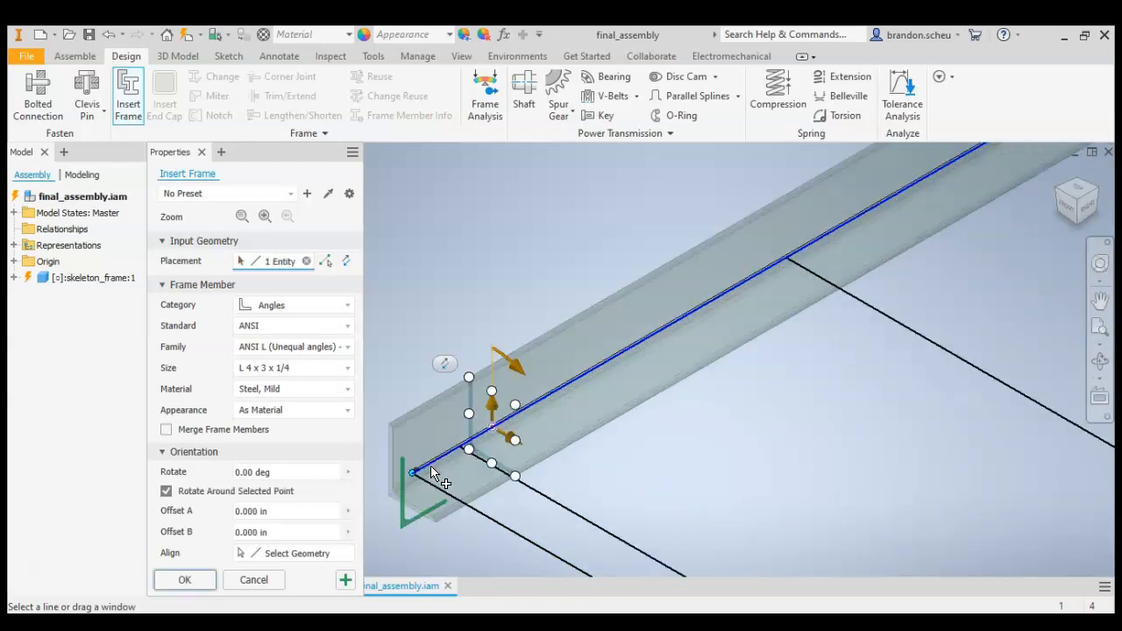
scroll(485, 412, "up", 1)
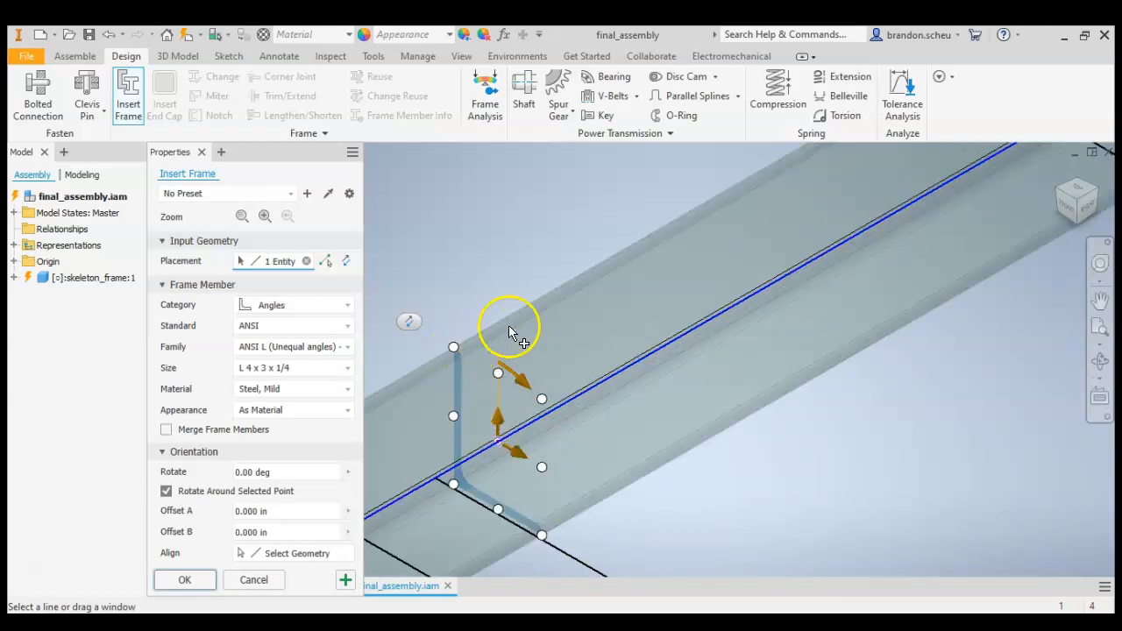
scroll(526, 368, "up", 3)
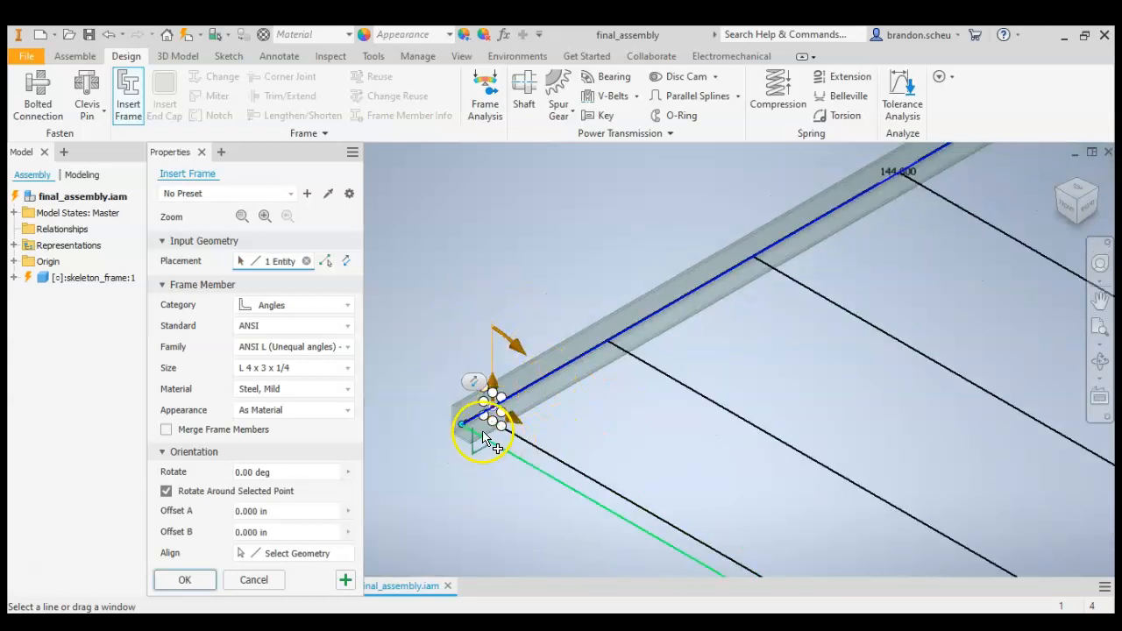
scroll(498, 434, "down", 4)
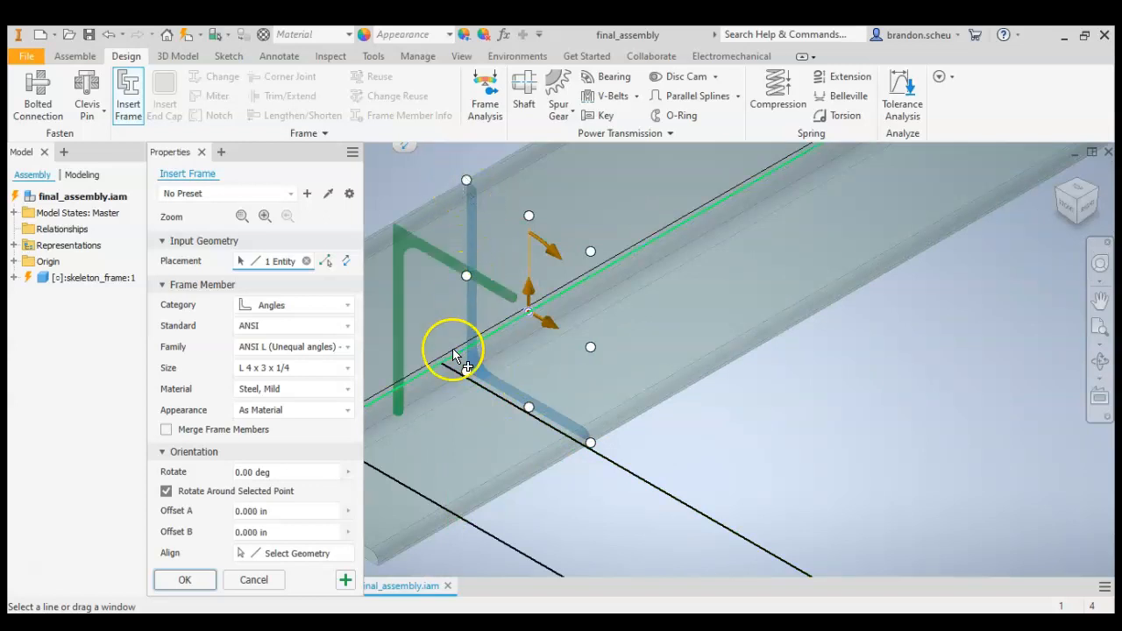
scroll(611, 385, "up", 3)
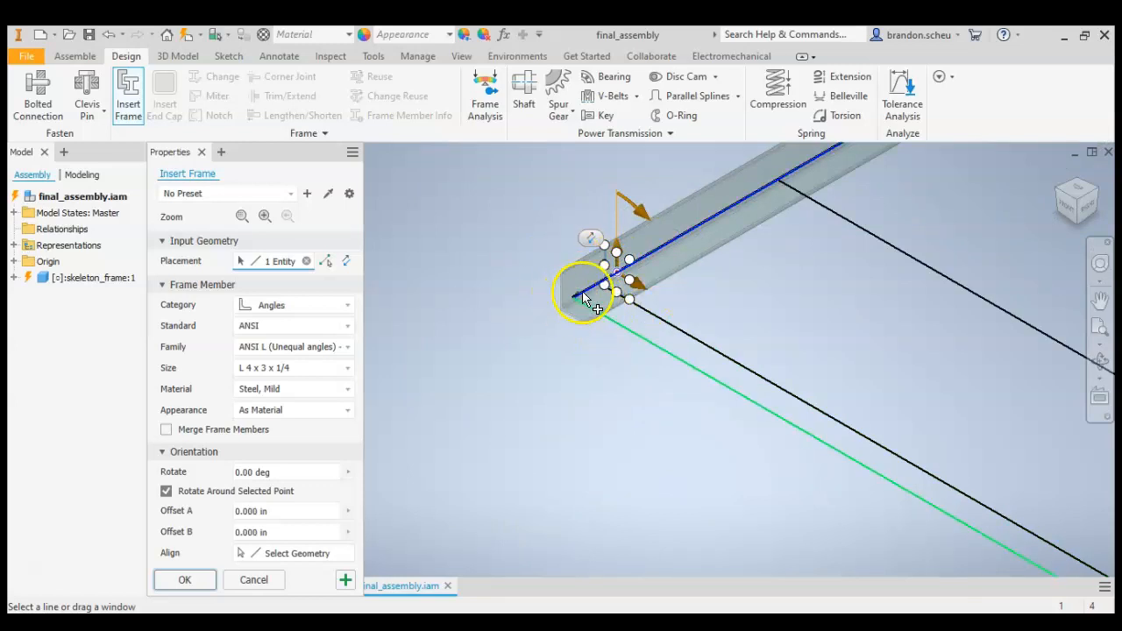
left_click(1068, 215)
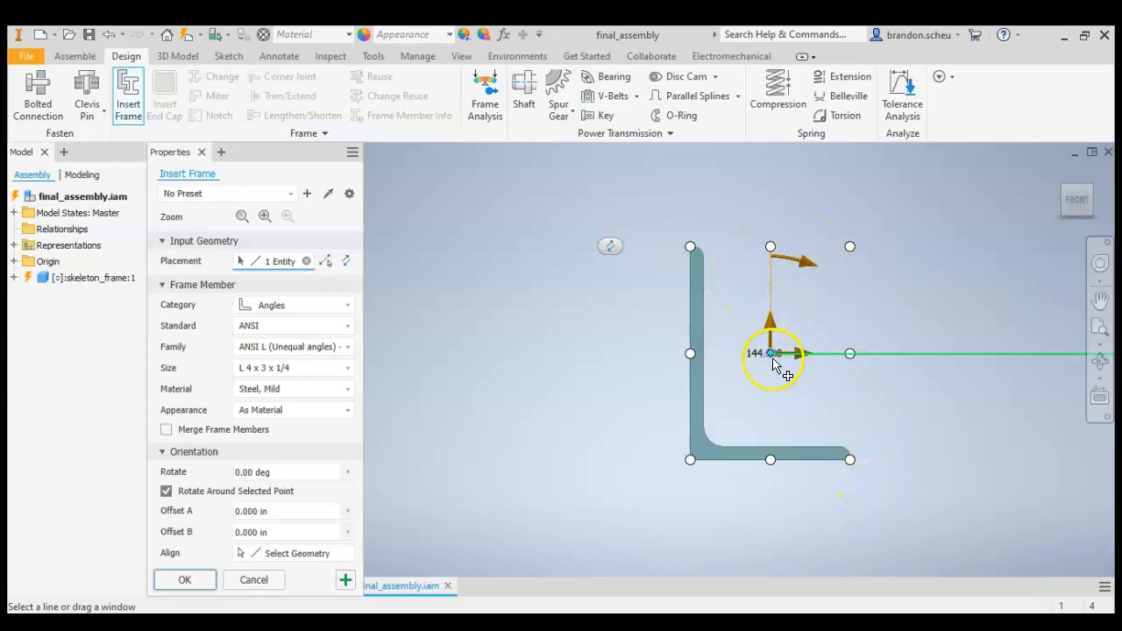
left_click(1086, 191)
scroll(600, 320, "up", 3)
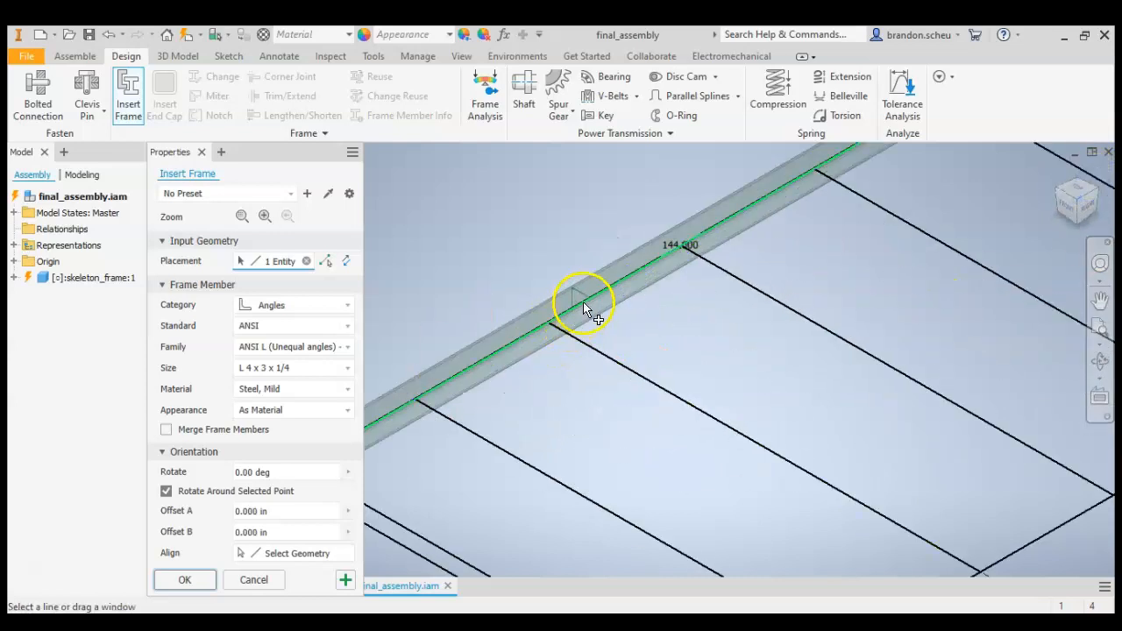
scroll(421, 400, "up", 2)
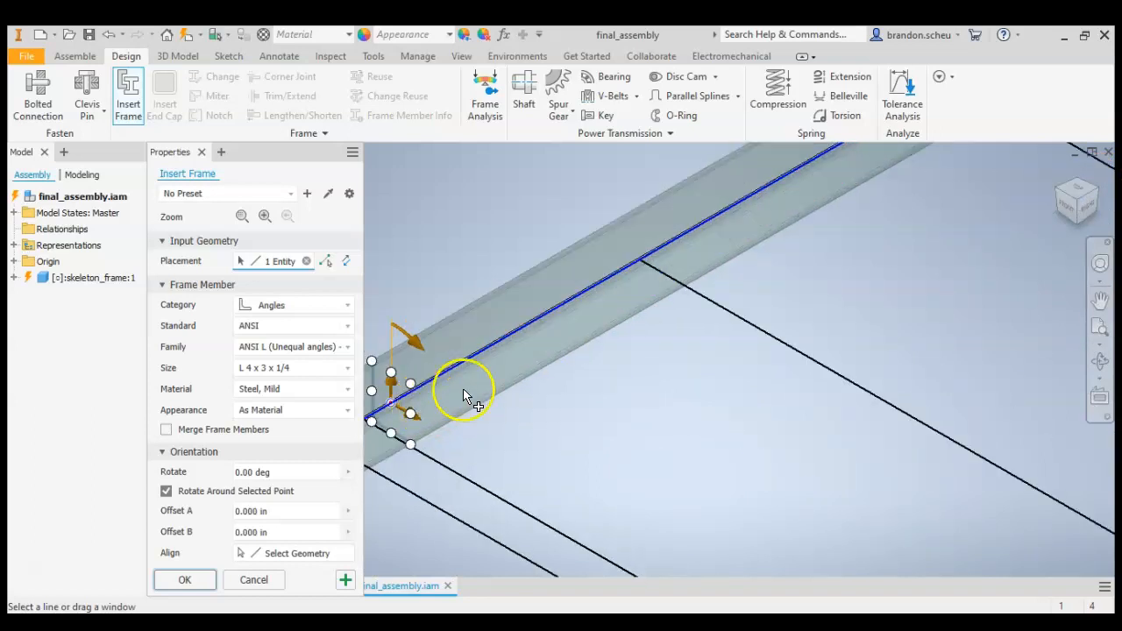
scroll(547, 376, "down", 2)
left_click(1080, 204)
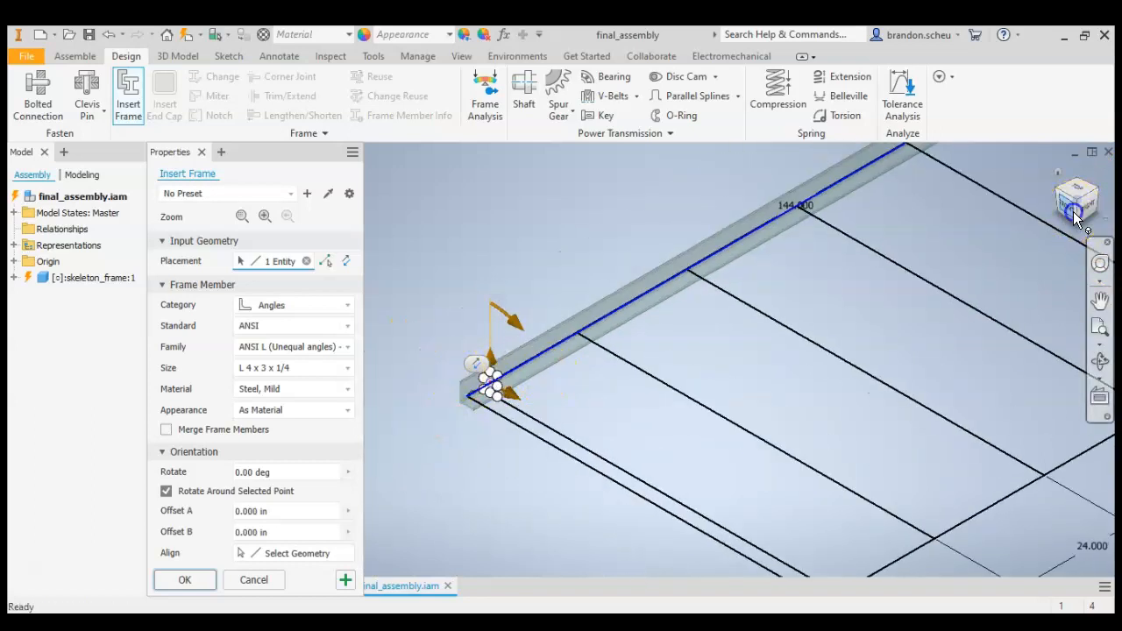
scroll(537, 383, "up", 3)
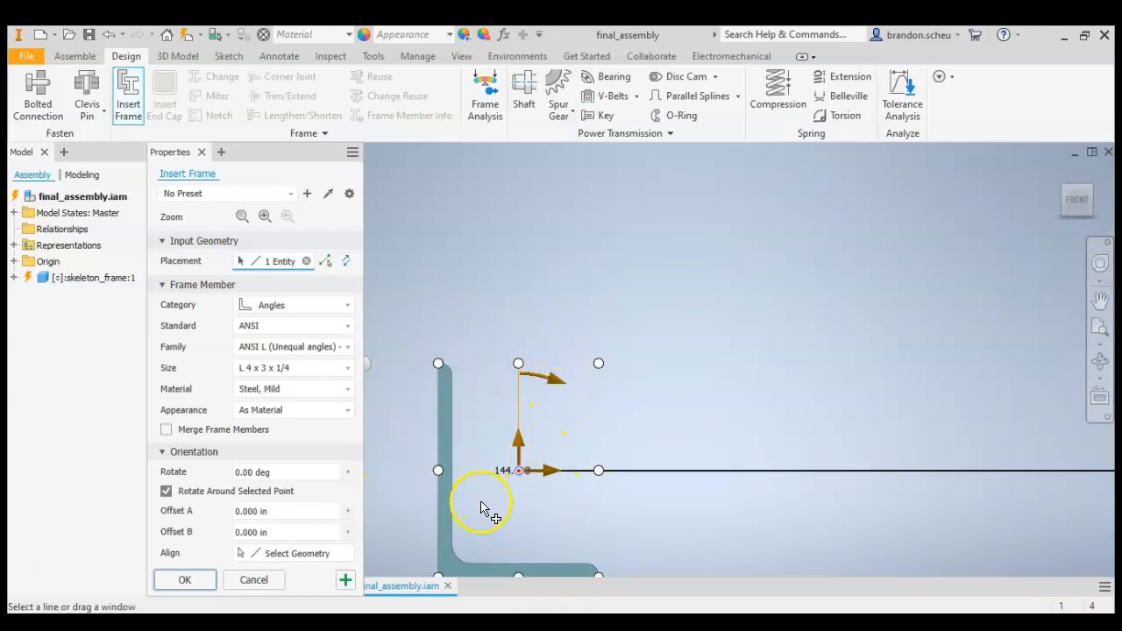
scroll(581, 333, "up", 1)
scroll(570, 371, "down", 3)
scroll(570, 394, "up", 5)
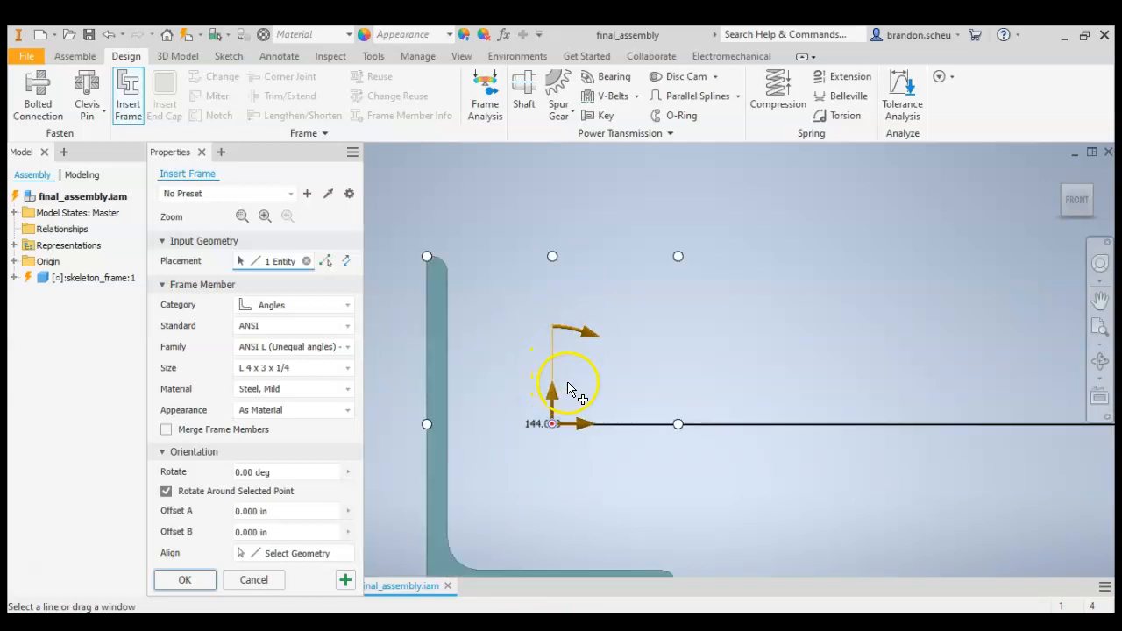
scroll(675, 273, "down", 3)
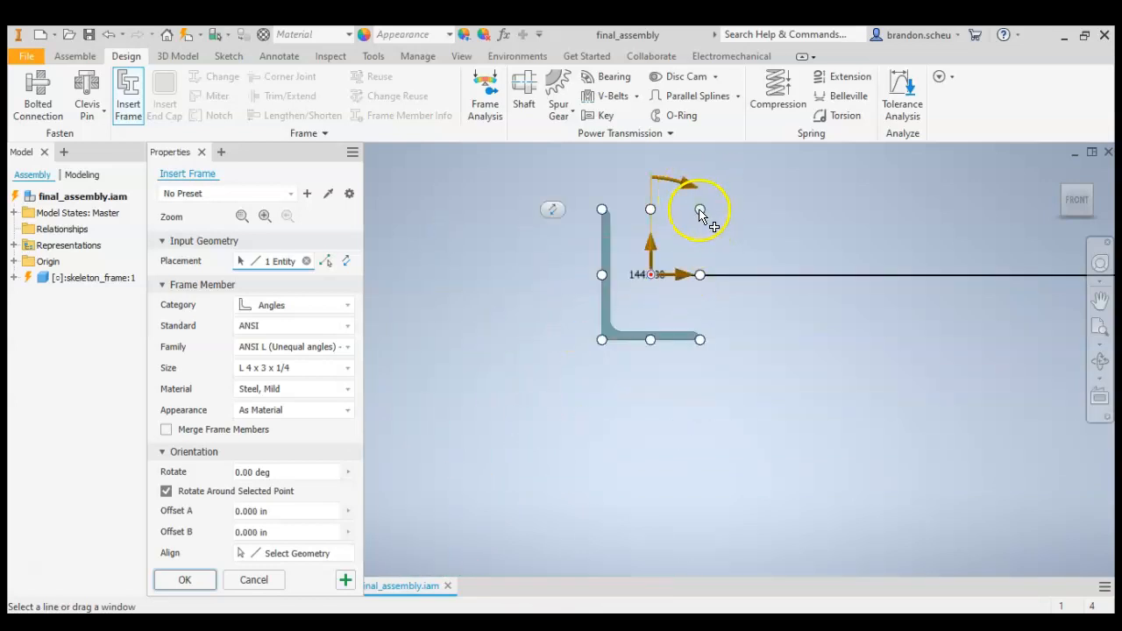
Anchor the previewed angle to the 144-inch skeleton line at the profile's outer corner, where its two legs meet.
left_click(699, 210)
left_click(554, 276)
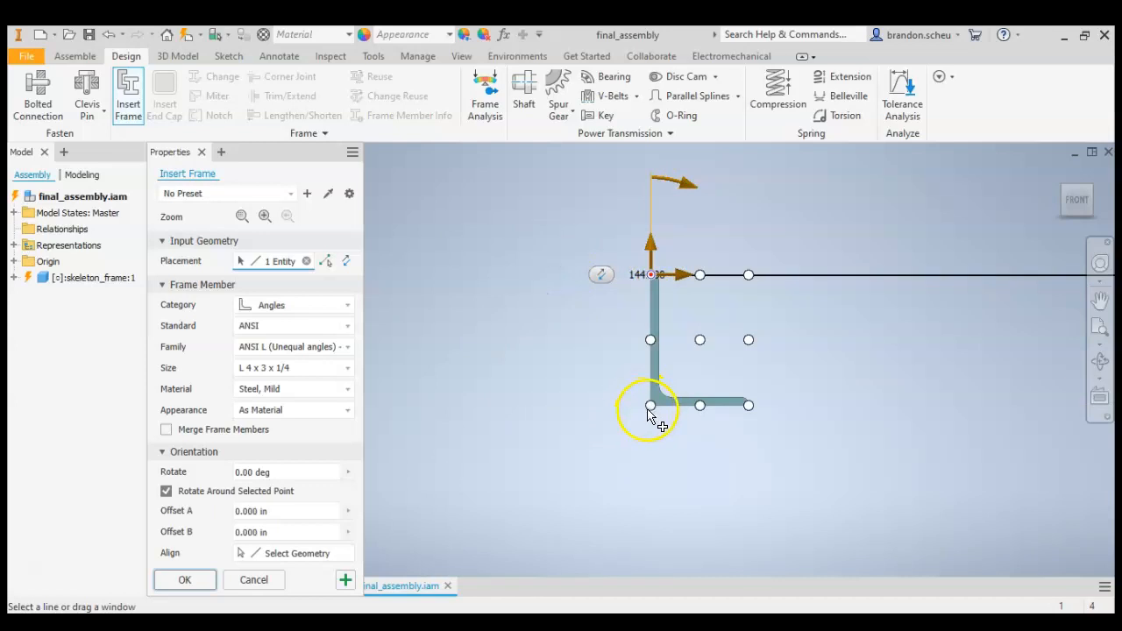
left_click(650, 406)
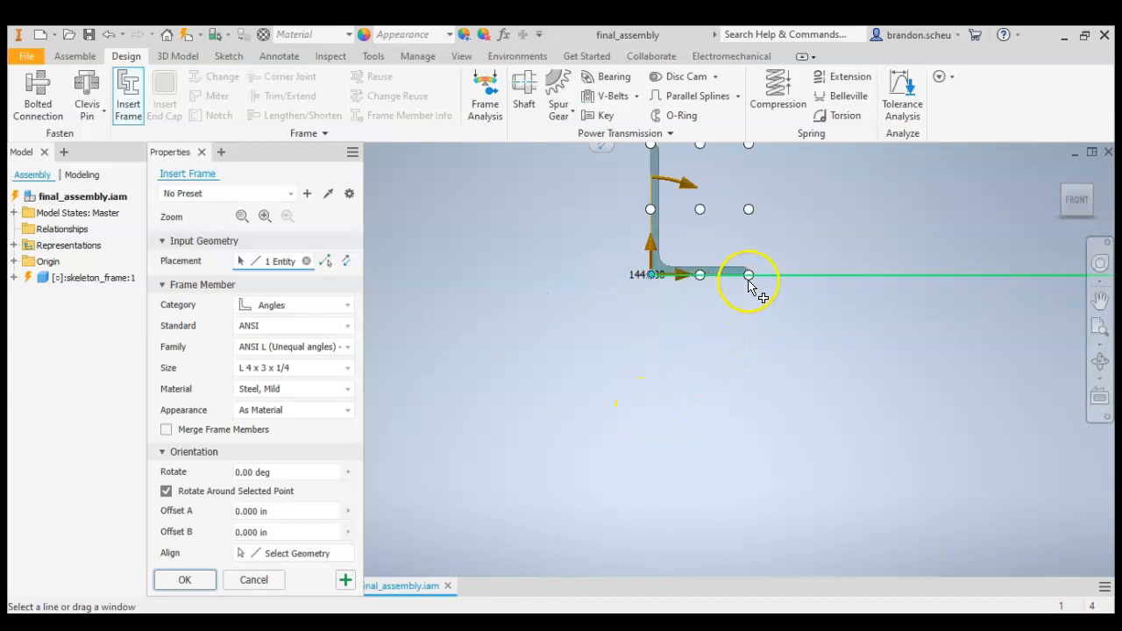
scroll(505, 349, "down", 5)
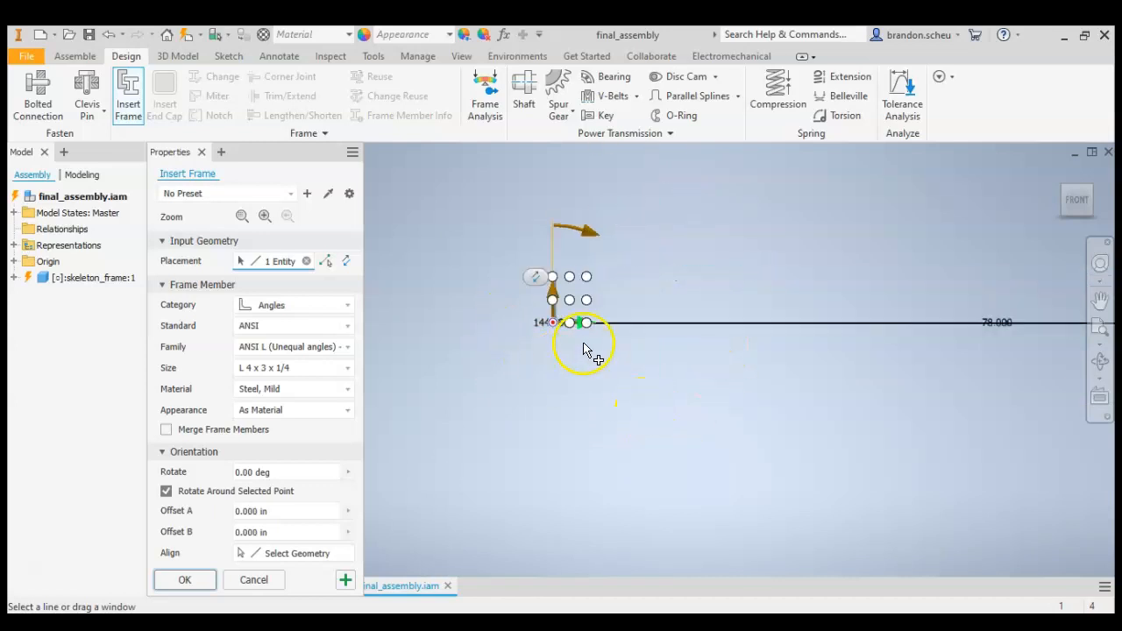
Examine the re-anchored angle preview along the 144-inch side line in isometric and front views, including the orientation settings.
left_click(1097, 195)
scroll(789, 250, "up", 4)
left_click(789, 250)
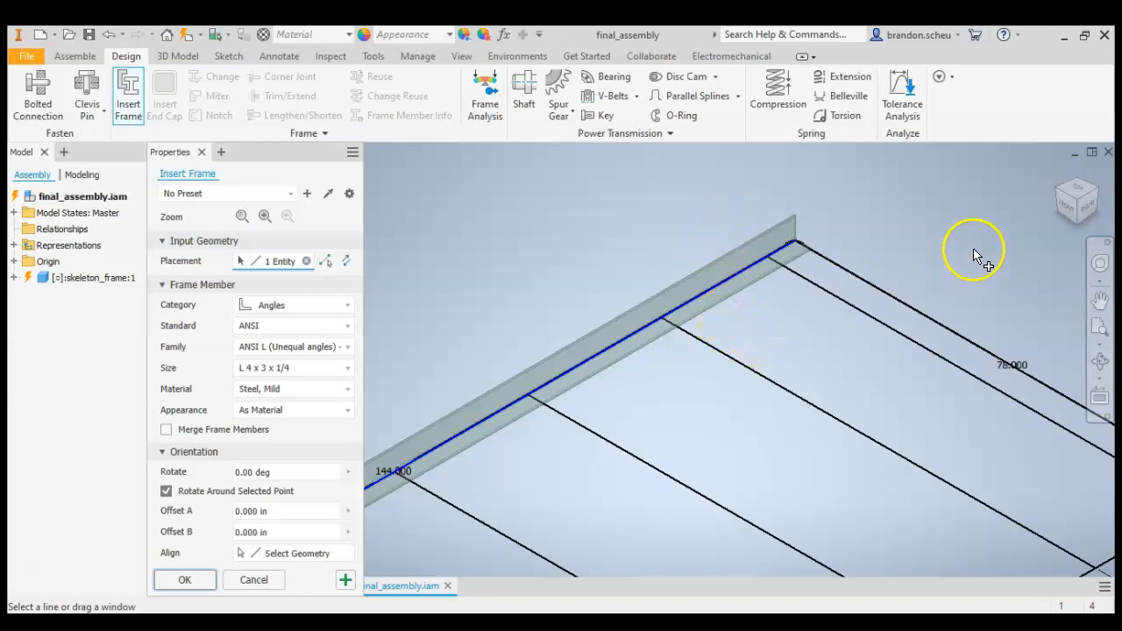
left_click(1074, 214)
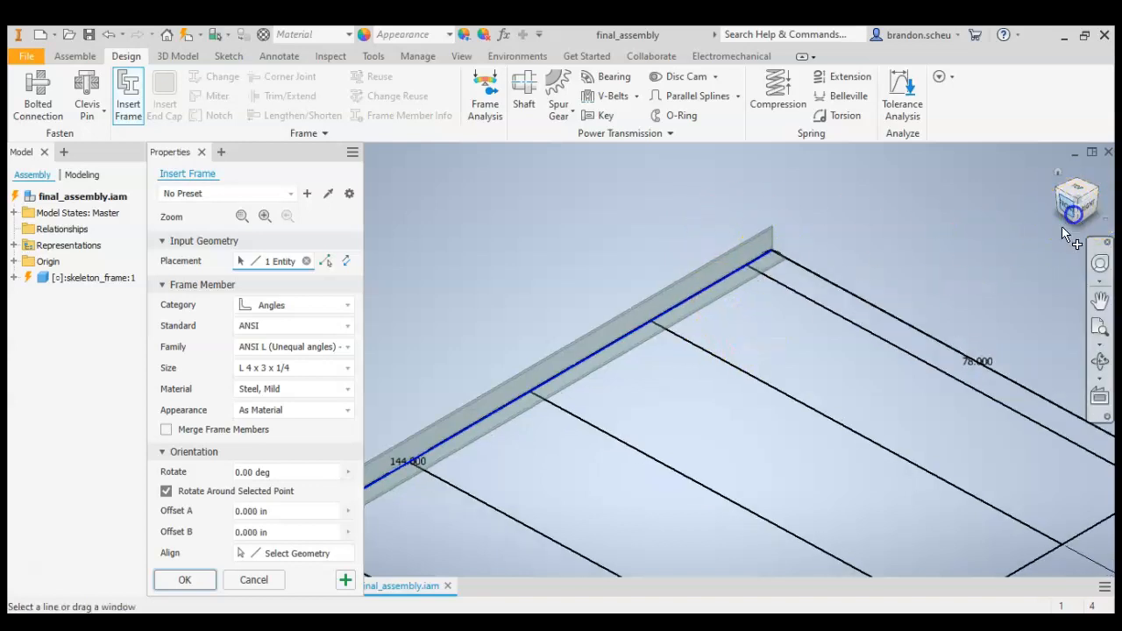
scroll(570, 368, "up", 4)
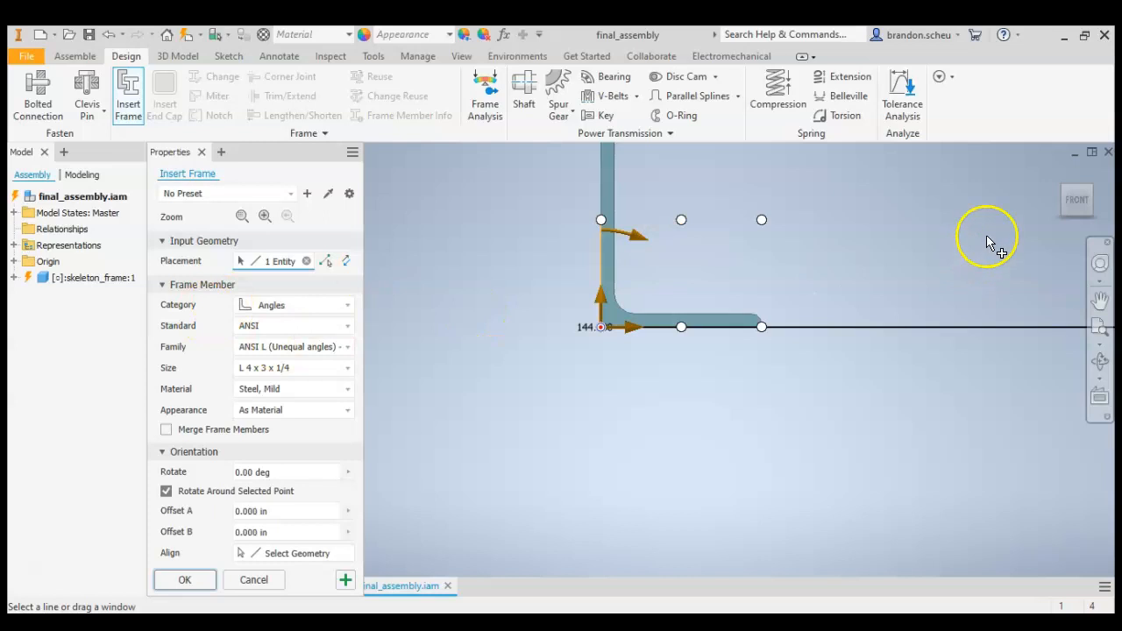
left_click(1096, 191)
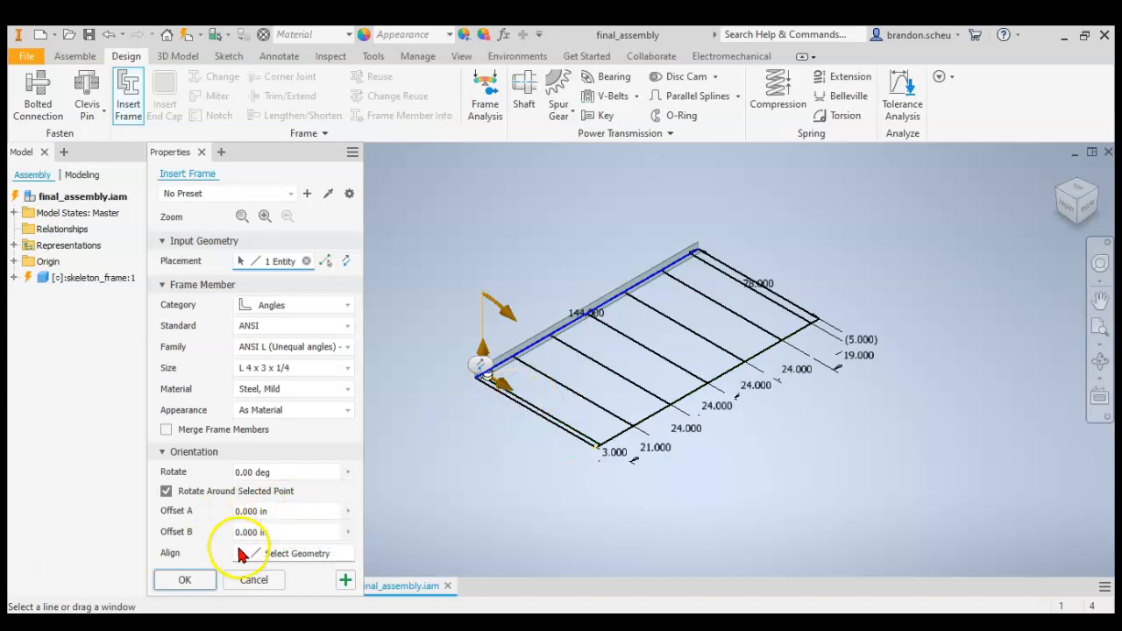
scroll(443, 419, "up", 3)
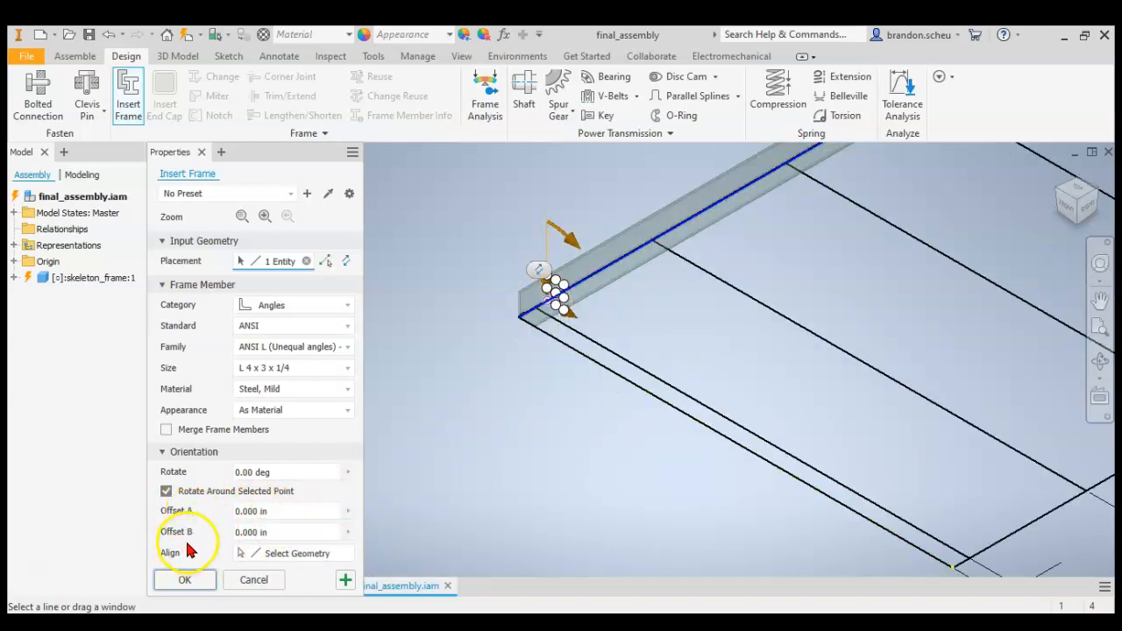
scroll(461, 486, "down", 3)
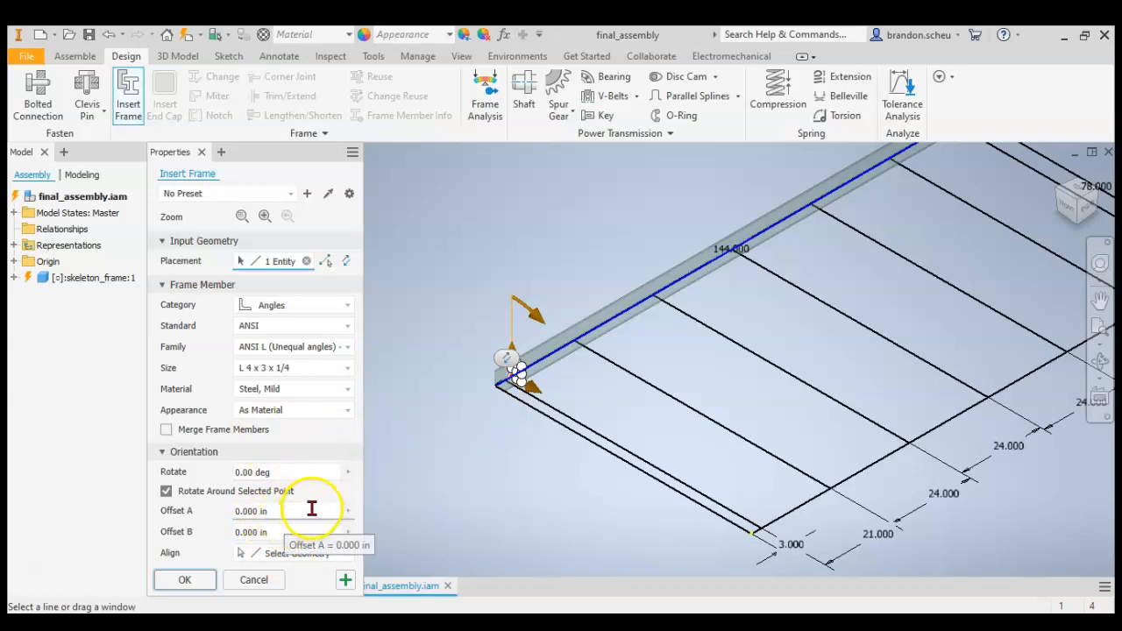
scroll(463, 521, "down", 4)
scroll(476, 466, "up", 5)
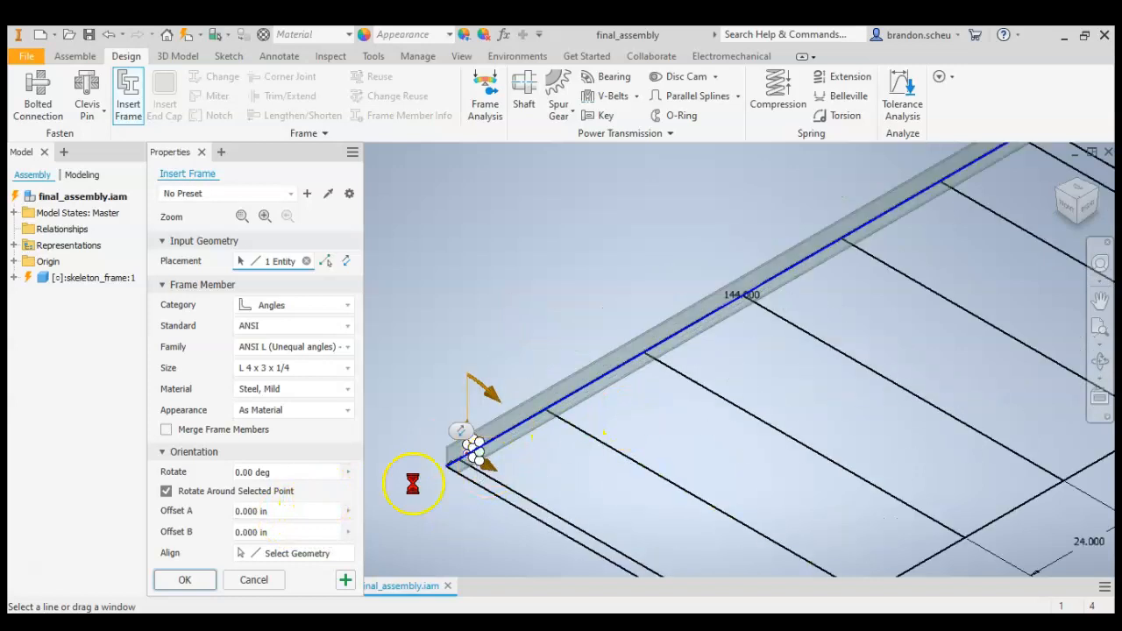
scroll(435, 377, "down", 3)
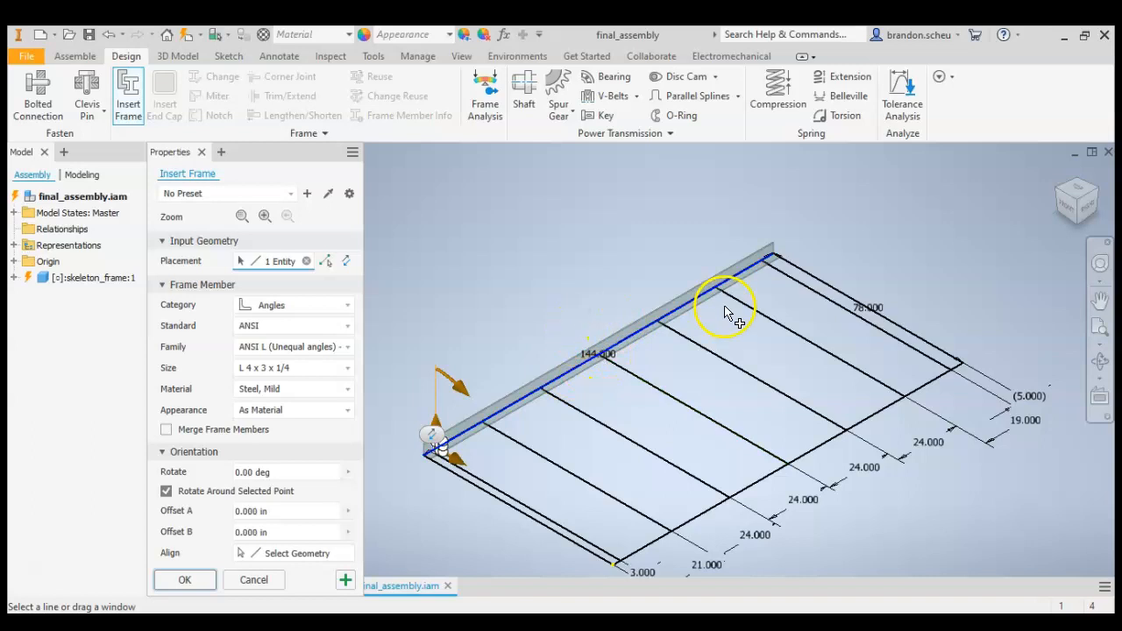
Add the skeleton's outermost 78-inch end line, the one with the dimension on it, as a second placement line for the angle.
scroll(609, 351, "up", 2)
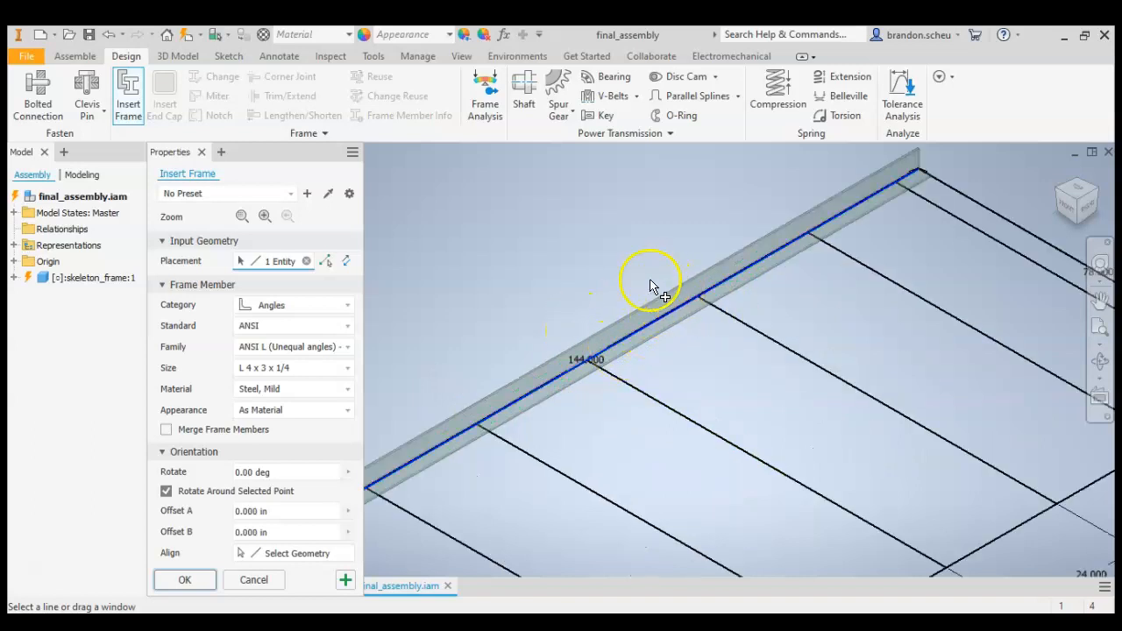
scroll(662, 401, "down", 3)
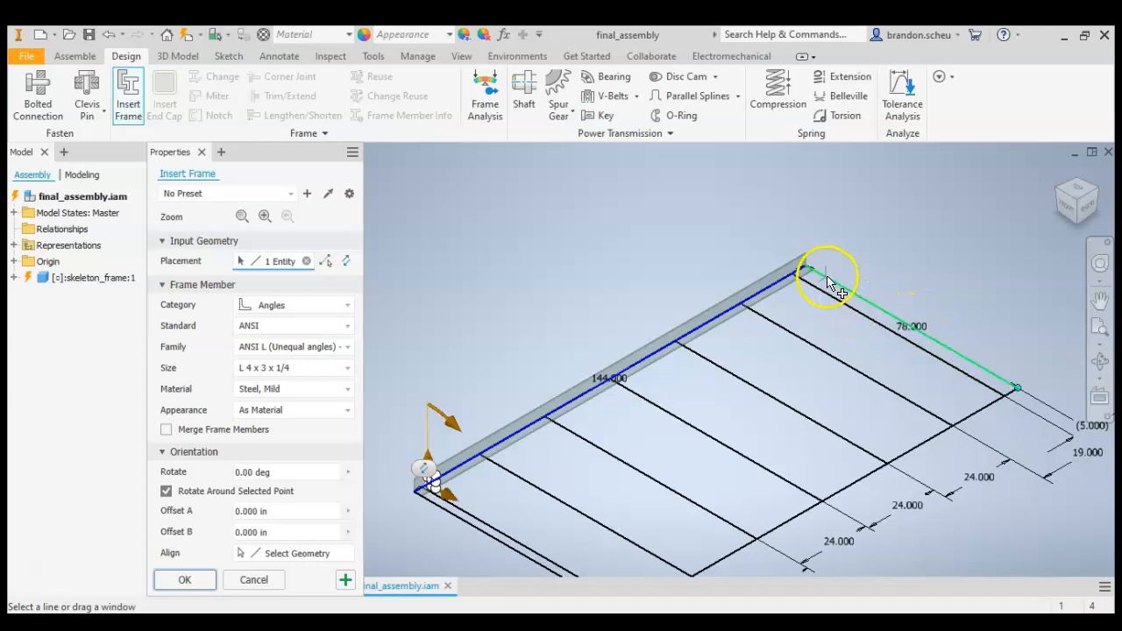
scroll(903, 320, "up", 3)
scroll(842, 394, "down", 4)
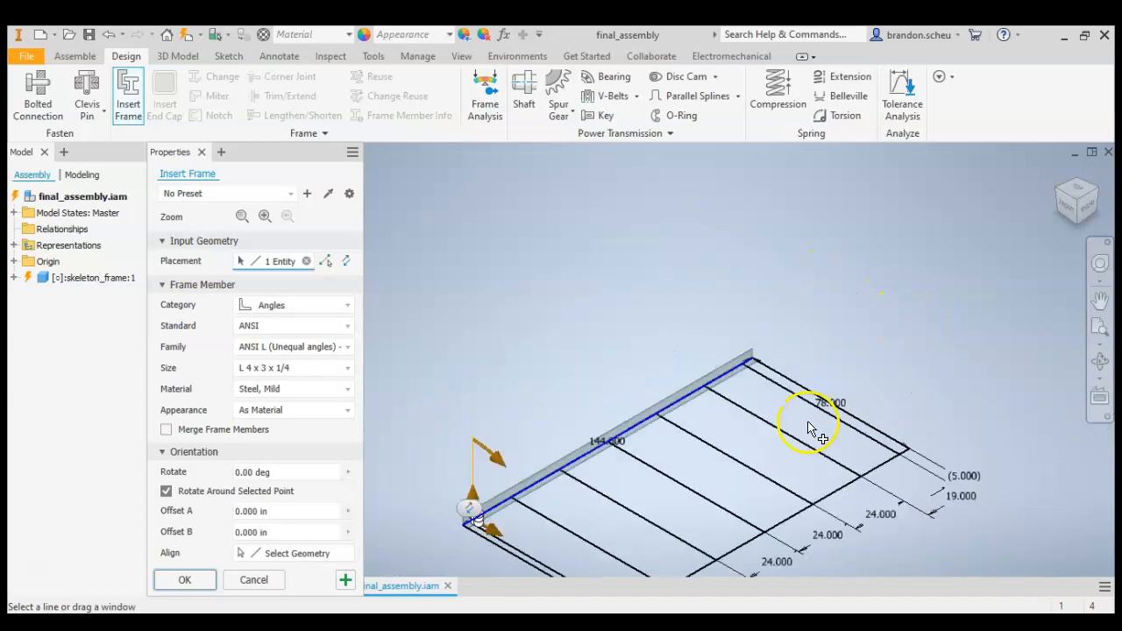
scroll(819, 419, "up", 4)
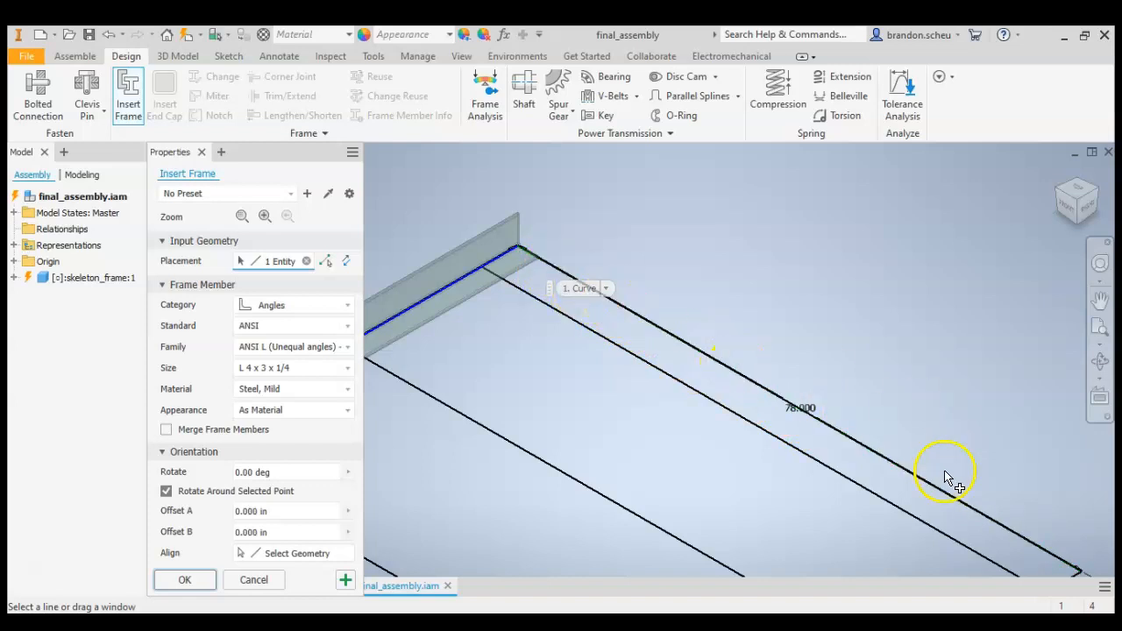
scroll(947, 478, "down", 4)
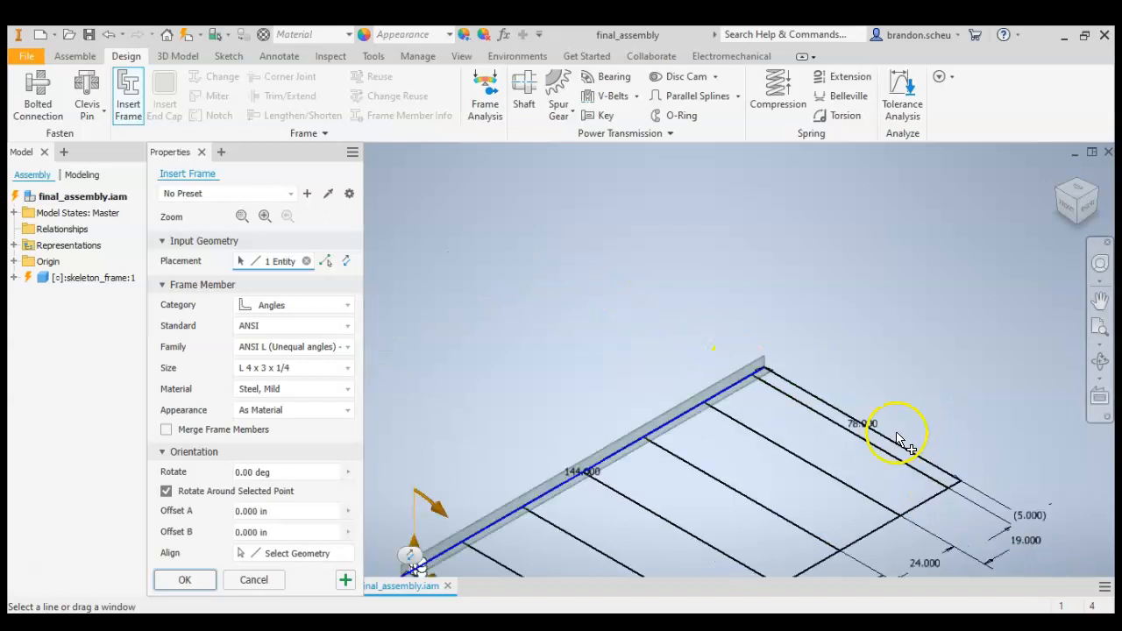
scroll(877, 473, "up", 4)
scroll(815, 491, "down", 4)
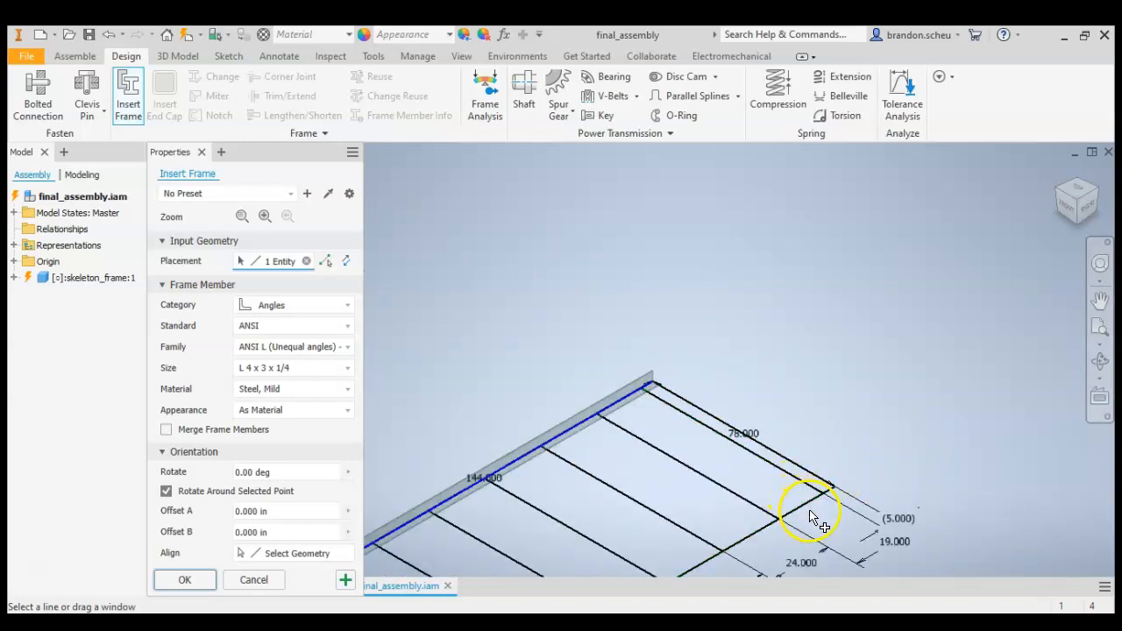
scroll(664, 401, "up", 5)
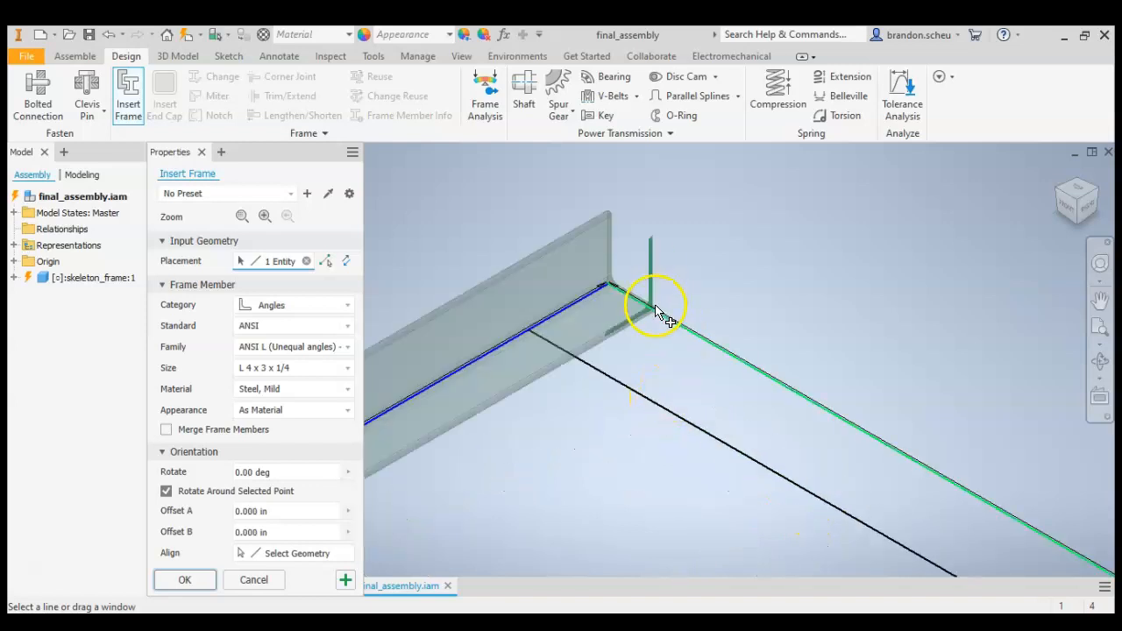
left_click(663, 321)
scroll(758, 320, "down", 5)
Add the opposite 144-inch side line and the remaining outer 78-inch end line, completing the perimeter with legs pointing inward.
scroll(847, 356, "up", 5)
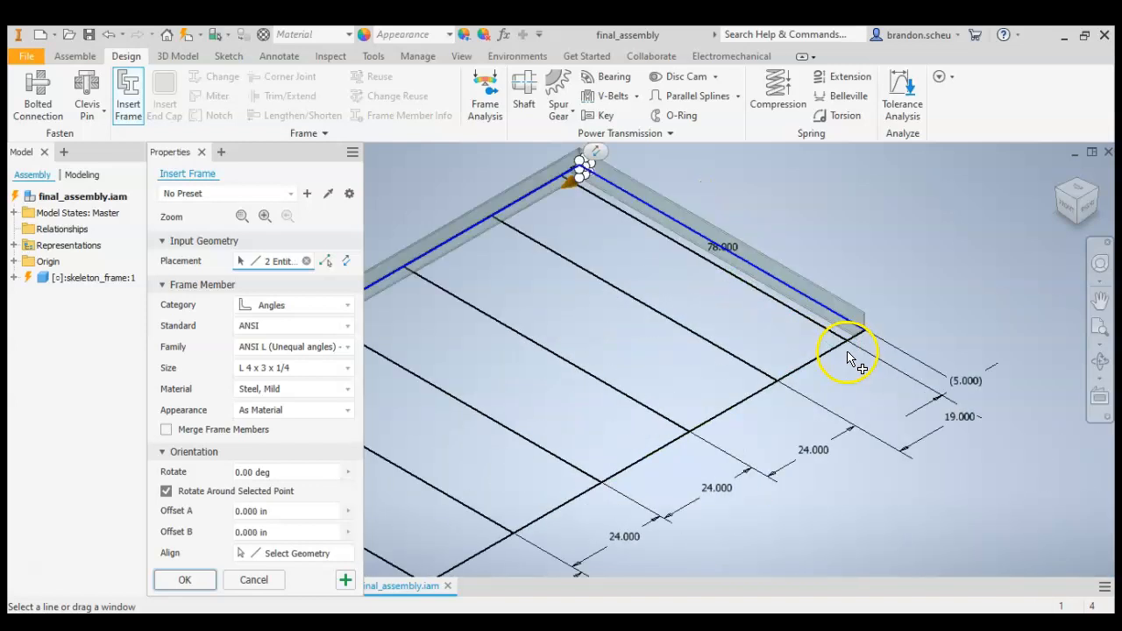
left_click(857, 297)
scroll(1032, 400, "down", 5)
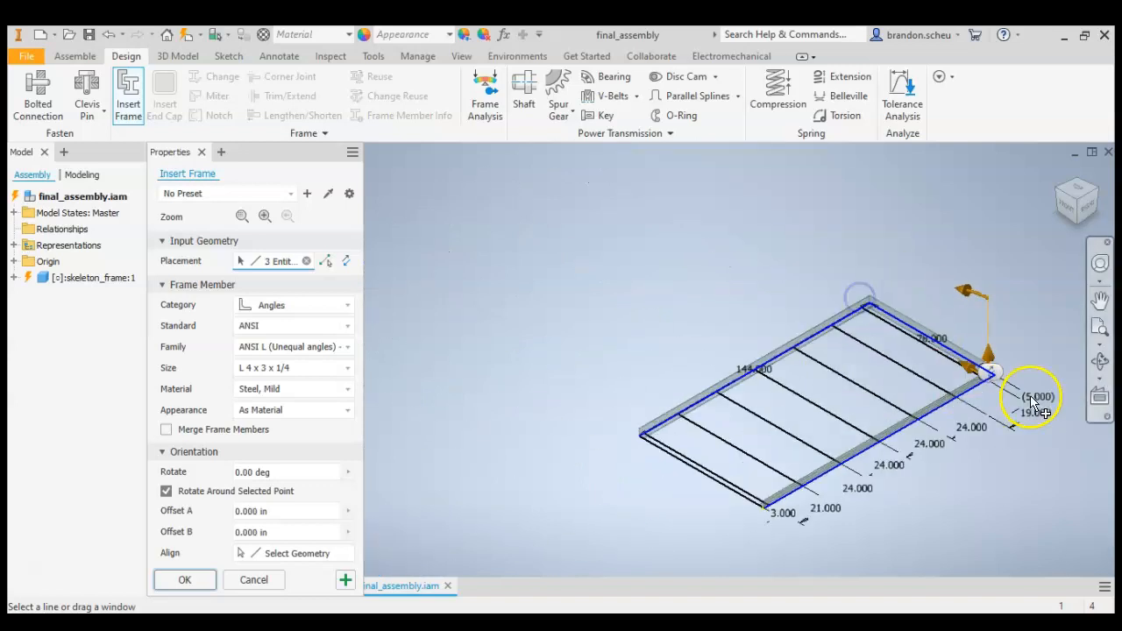
scroll(762, 513, "up", 5)
scroll(763, 513, "up", 3)
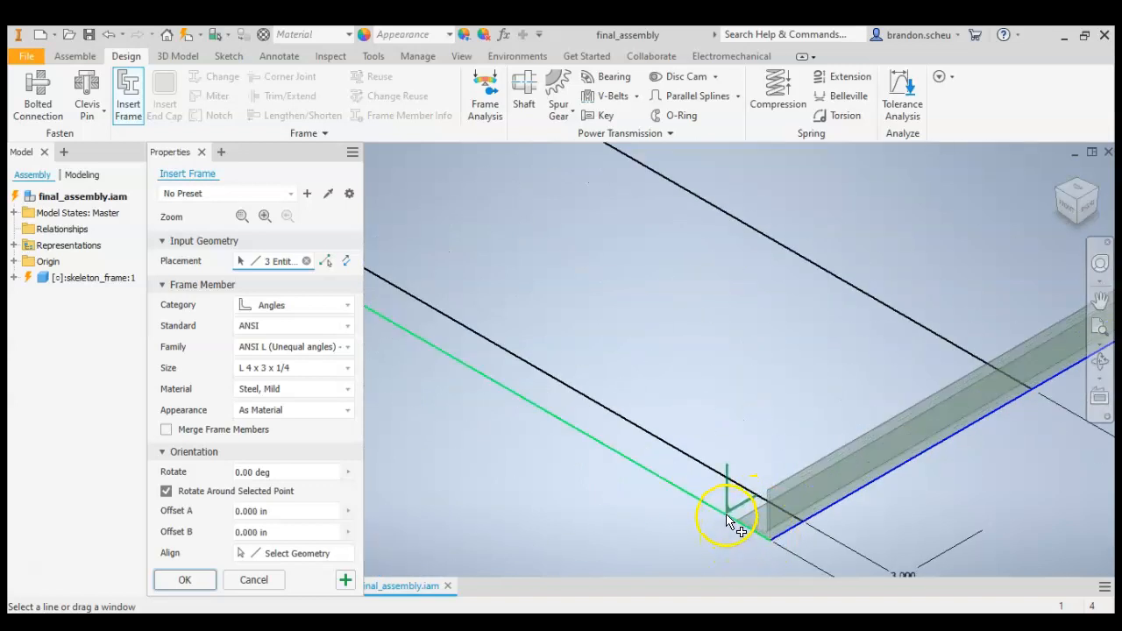
left_click(730, 526)
scroll(696, 513, "down", 5)
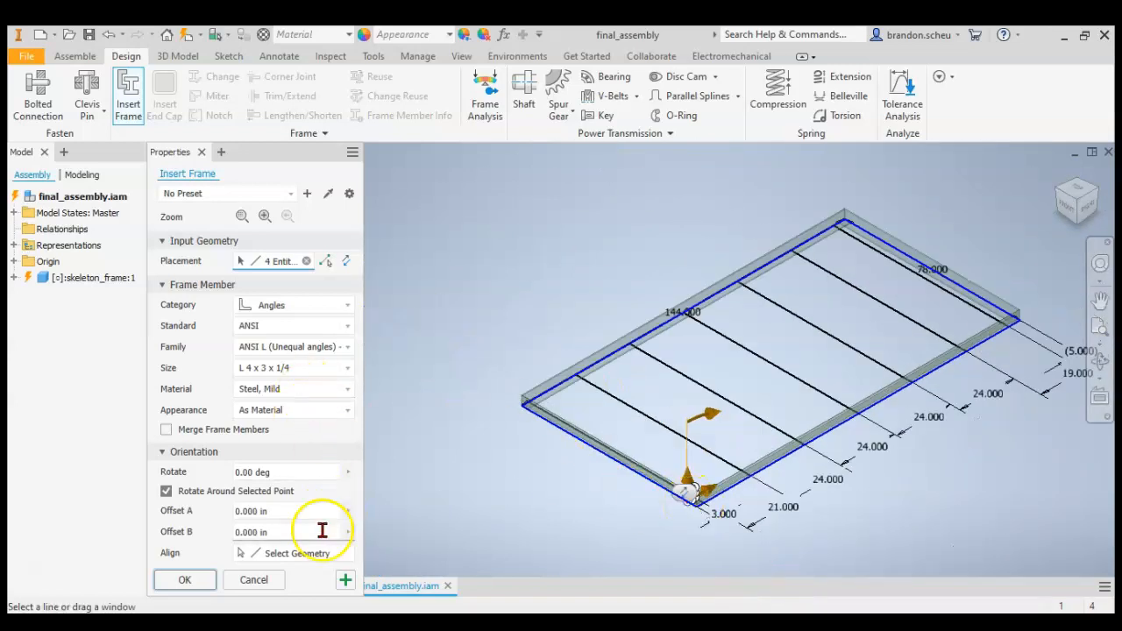
Create the four perimeter angle members, keeping the default frame, skeleton and member file names.
left_click(184, 580)
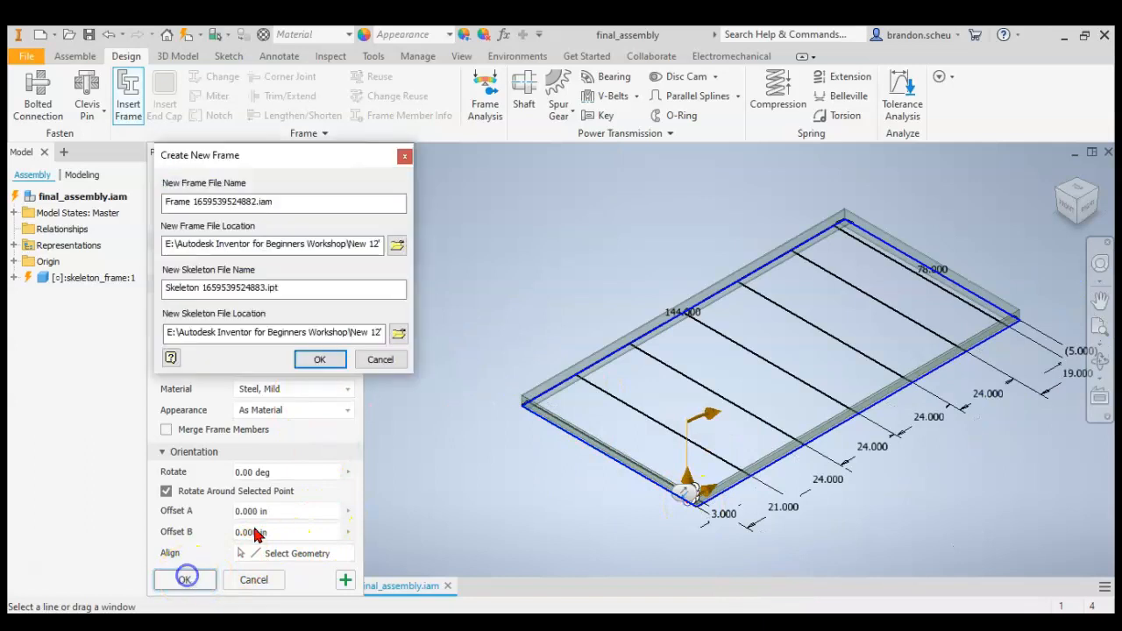
left_click(319, 359)
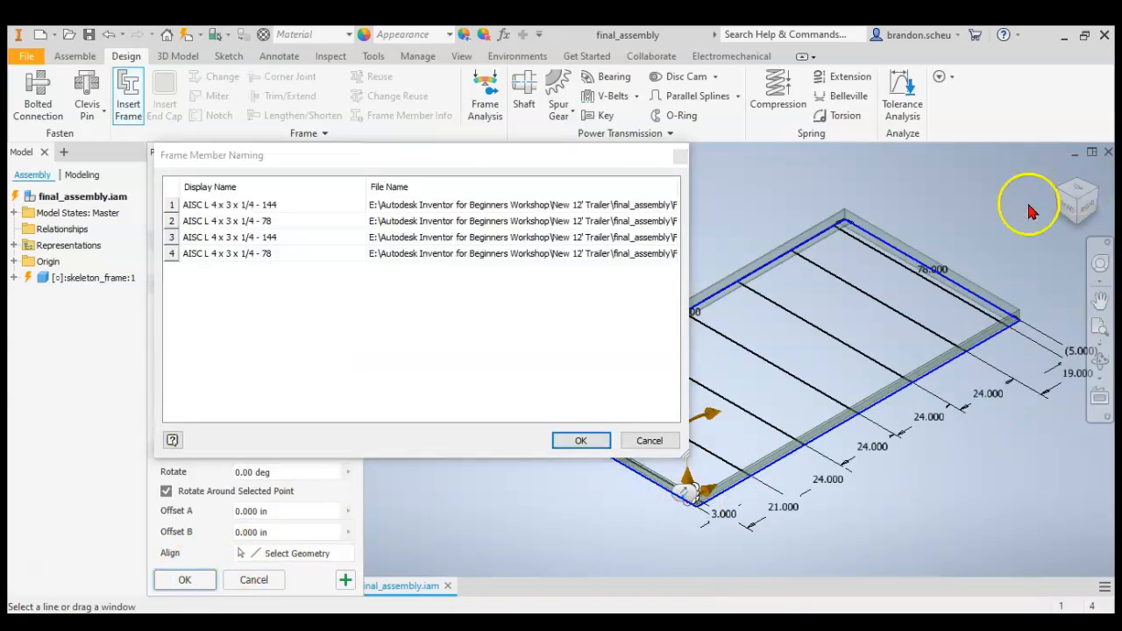
left_click(579, 442)
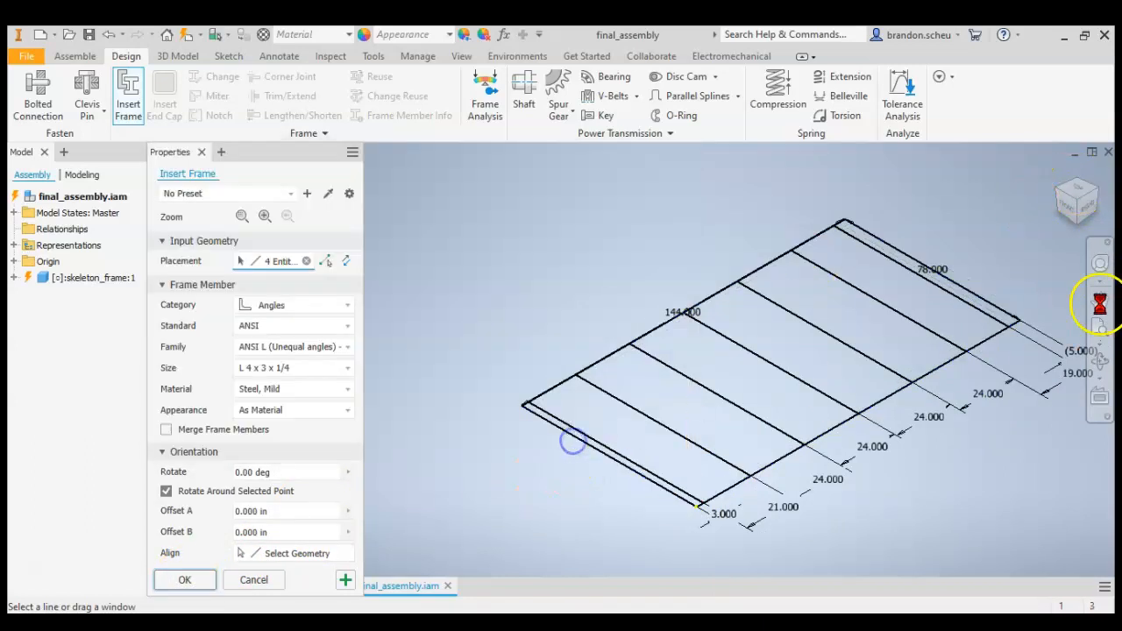
Inspect from the top view how the perimeter angle members overlap at the frame's corners.
left_click(1079, 189)
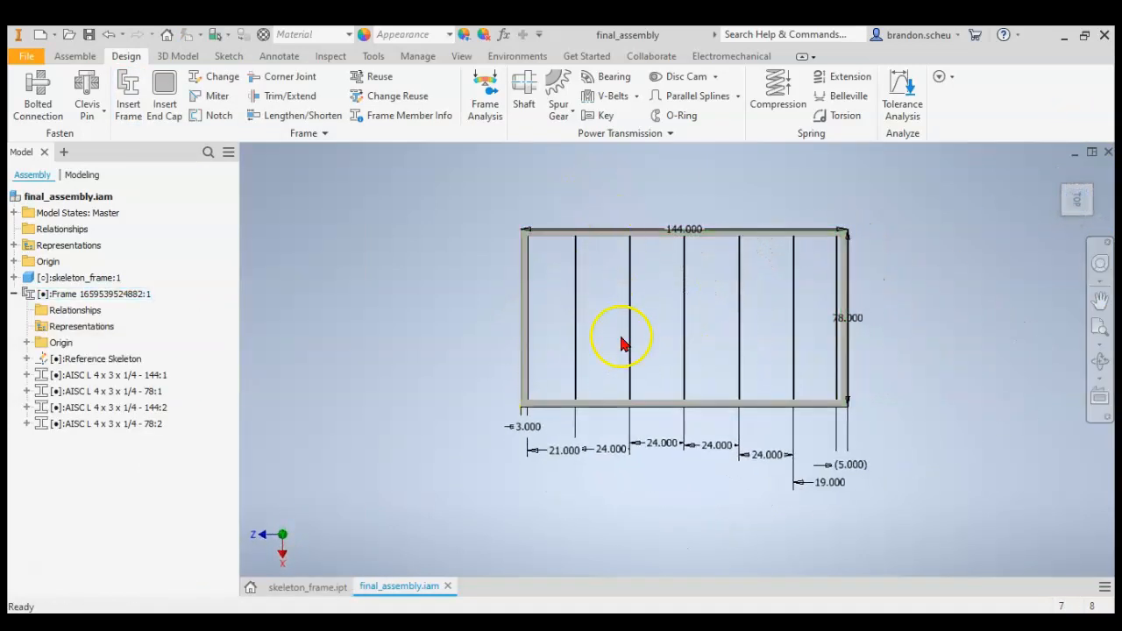
scroll(877, 296, "up", 5)
scroll(889, 380, "down", 6)
scroll(873, 340, "up", 4)
scroll(886, 350, "down", 4)
scroll(868, 386, "up", 2)
scroll(877, 416, "down", 2)
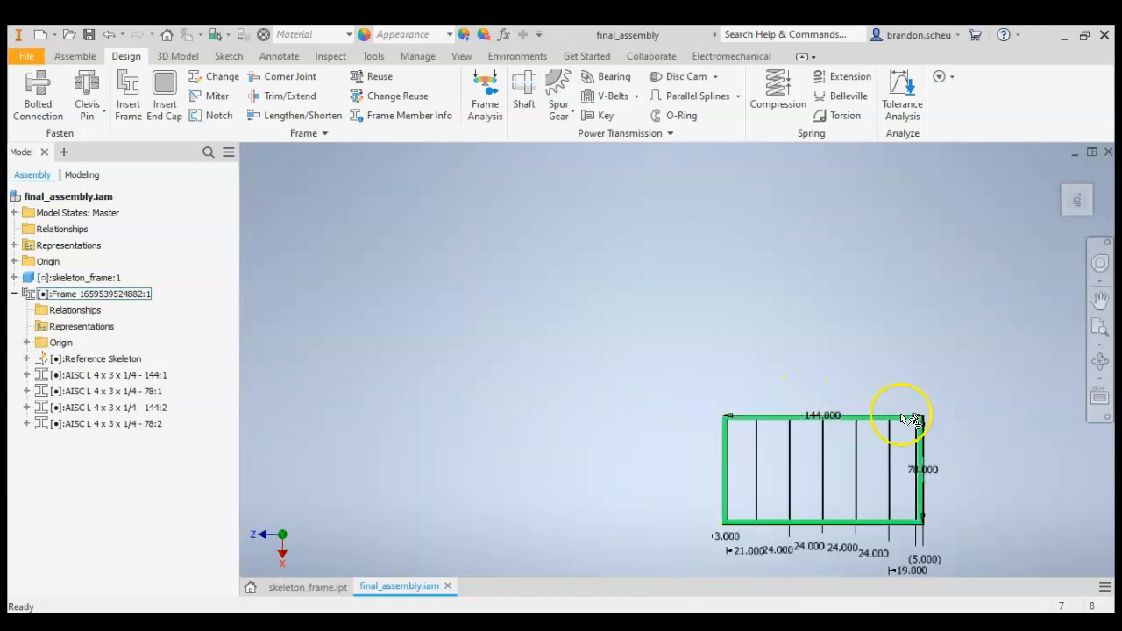
scroll(789, 420, "up", 2)
left_click(646, 409)
scroll(538, 430, "up", 4)
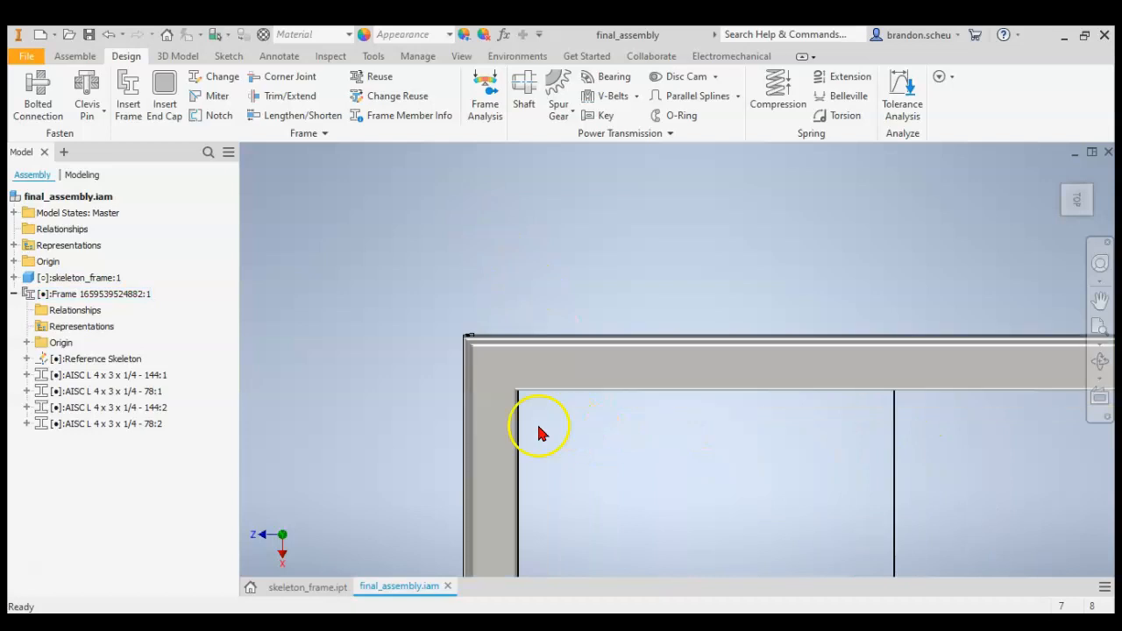
left_click(626, 478)
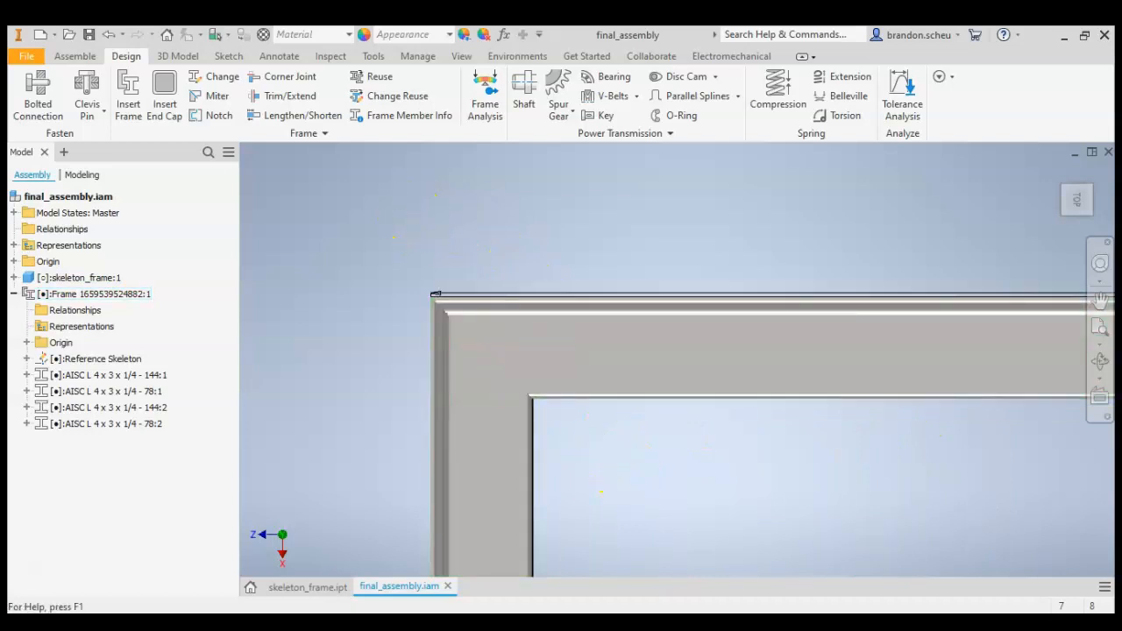
scroll(421, 395, "up", 4)
left_click(474, 417)
scroll(526, 456, "down", 3)
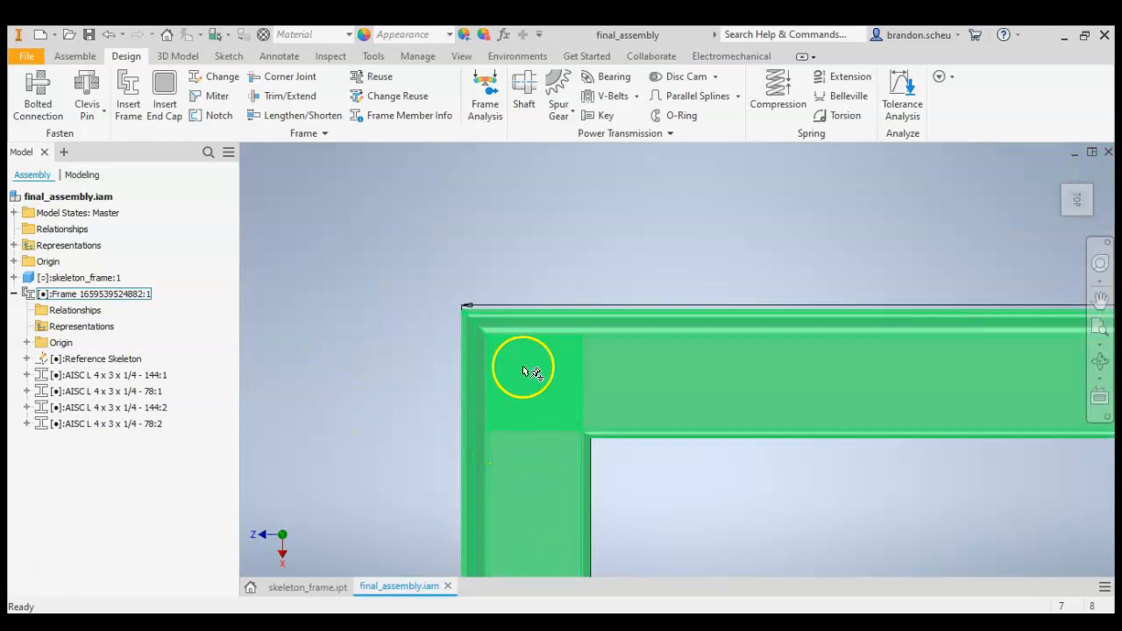
Miter the corners of all four perimeter angle members together with a 0.000 in gap.
left_click(84, 37)
left_click(215, 96)
left_click(509, 446)
left_click(597, 372)
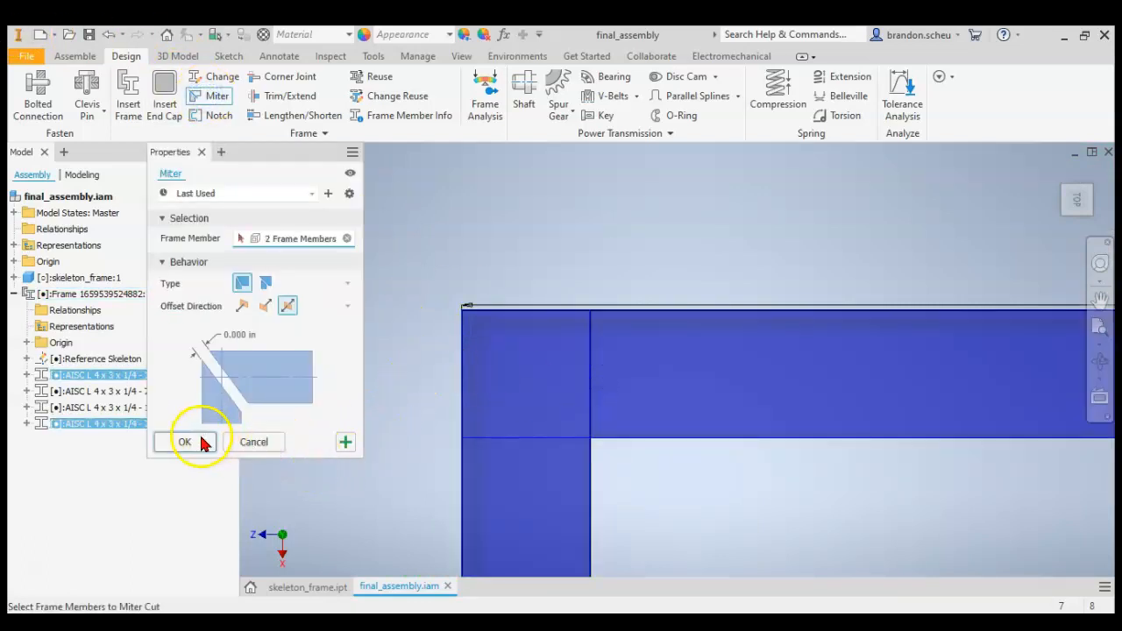
scroll(528, 275, "down", 5)
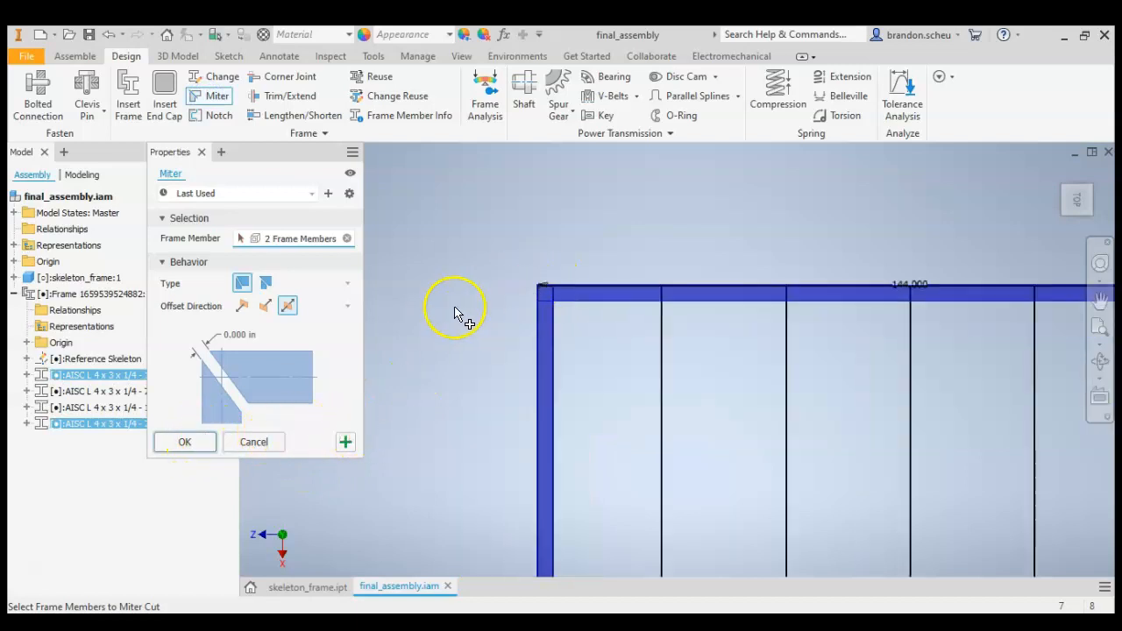
scroll(528, 264, "up", 6)
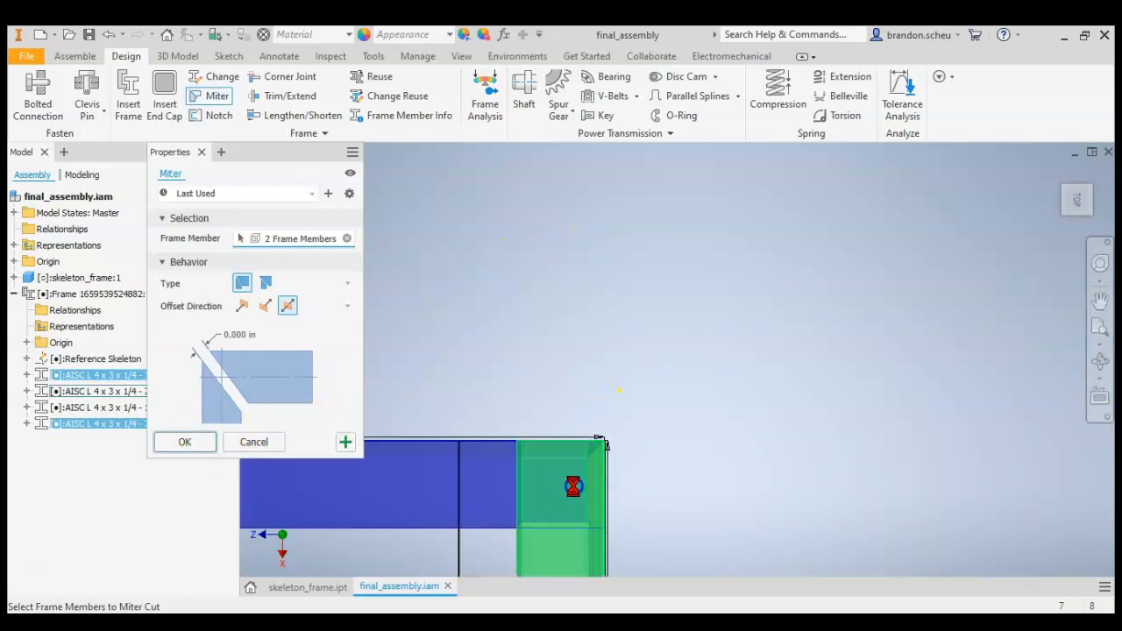
left_click(598, 444)
scroll(664, 263, "down", 5)
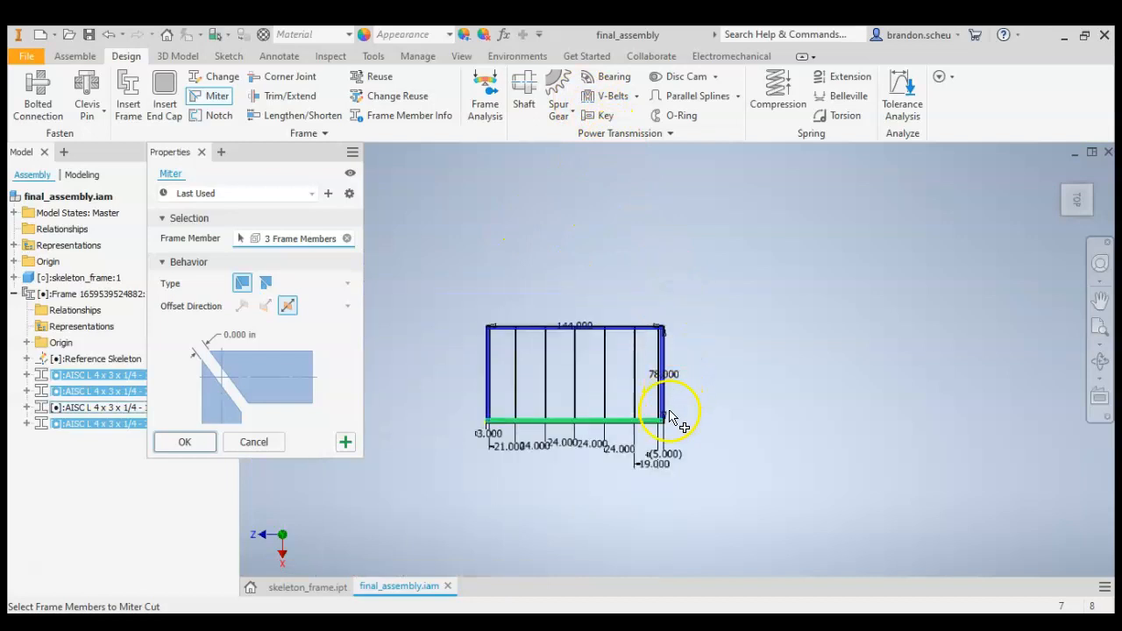
scroll(631, 419, "up", 5)
left_click(621, 418)
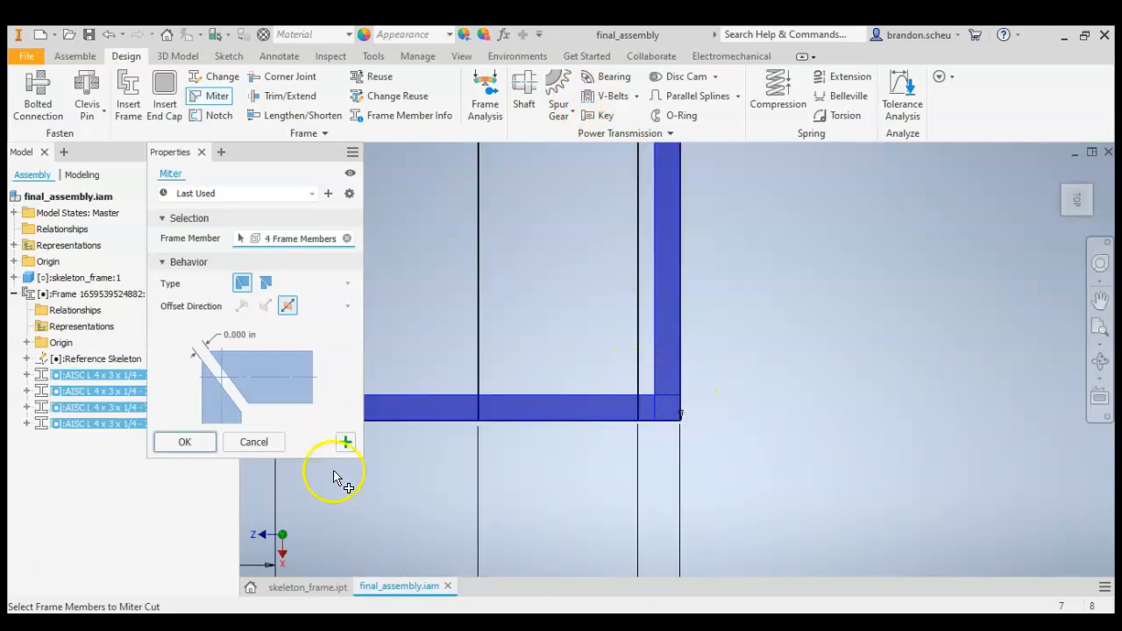
left_click(184, 442)
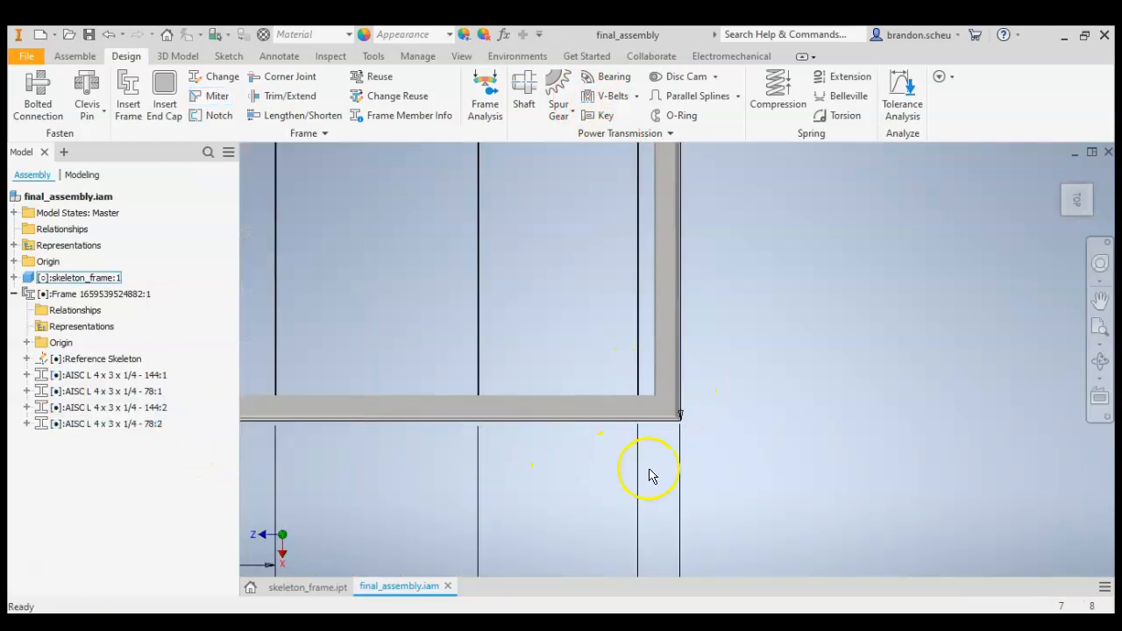
Inspect the mitered joints at the perimeter frame's corners from the top view.
scroll(702, 419, "up", 5)
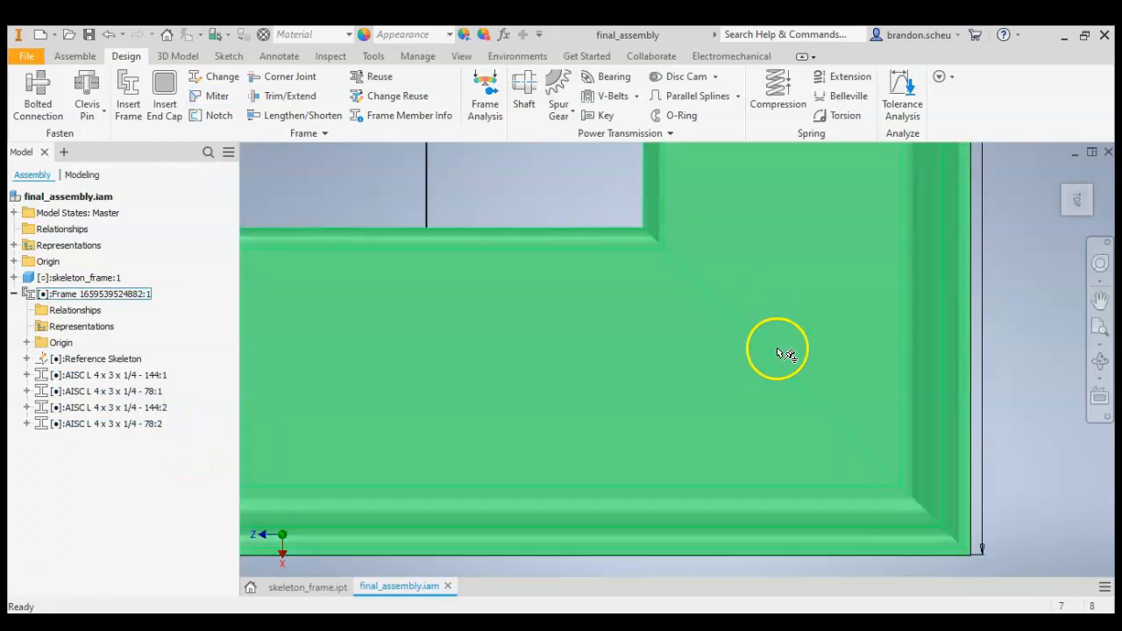
scroll(786, 345, "down", 4)
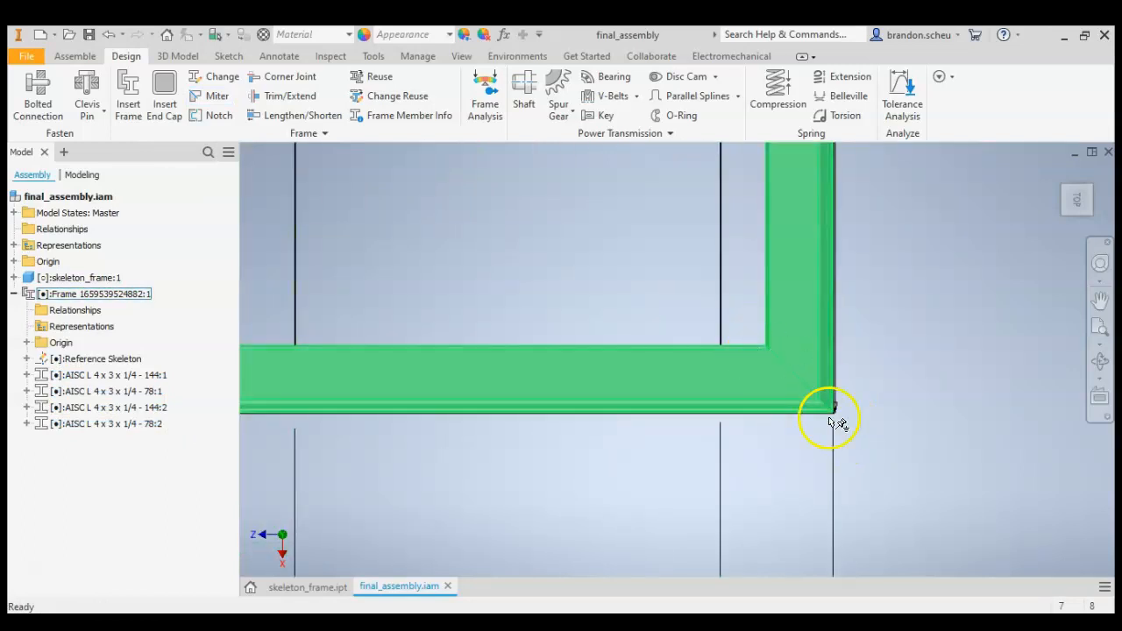
scroll(796, 351, "up", 3)
scroll(796, 353, "down", 6)
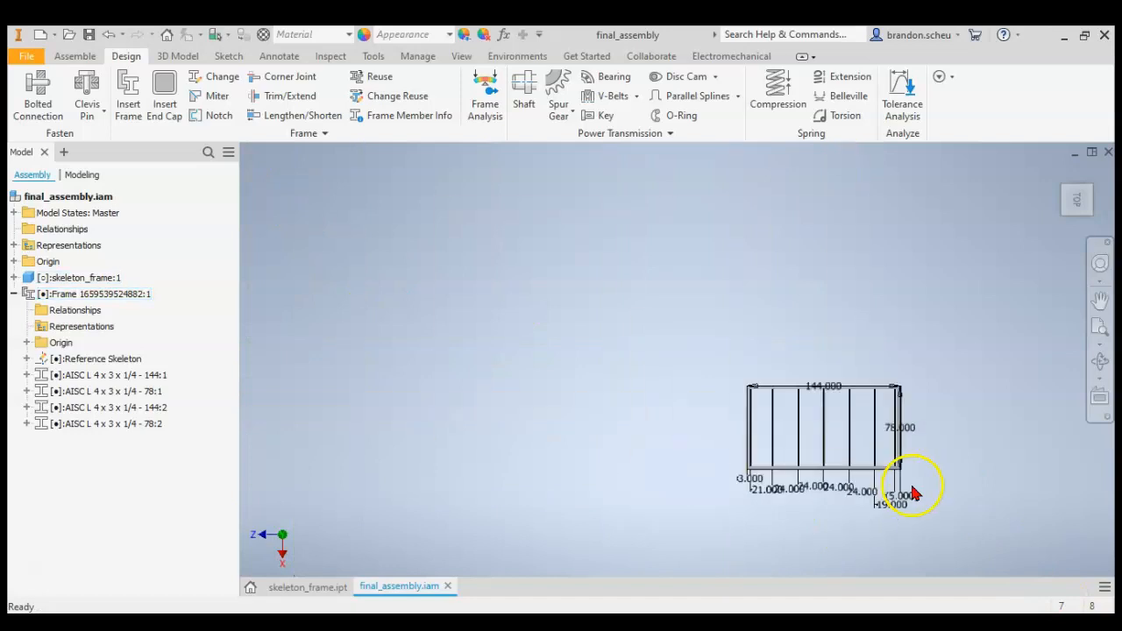
scroll(907, 488, "up", 1)
scroll(682, 363, "up", 5)
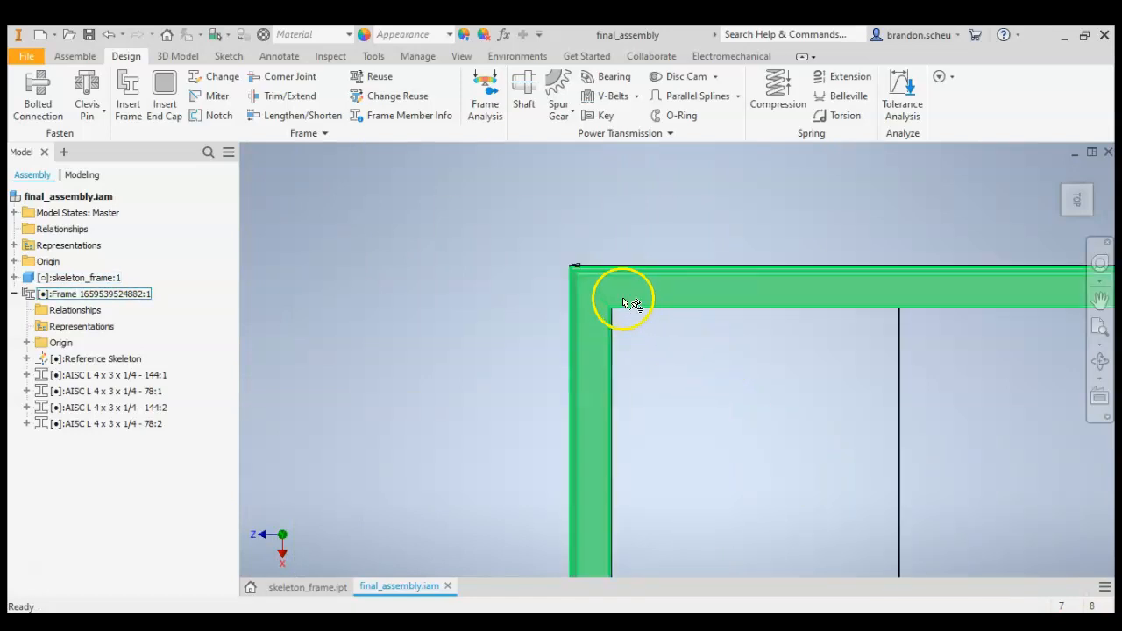
scroll(586, 258, "up", 3)
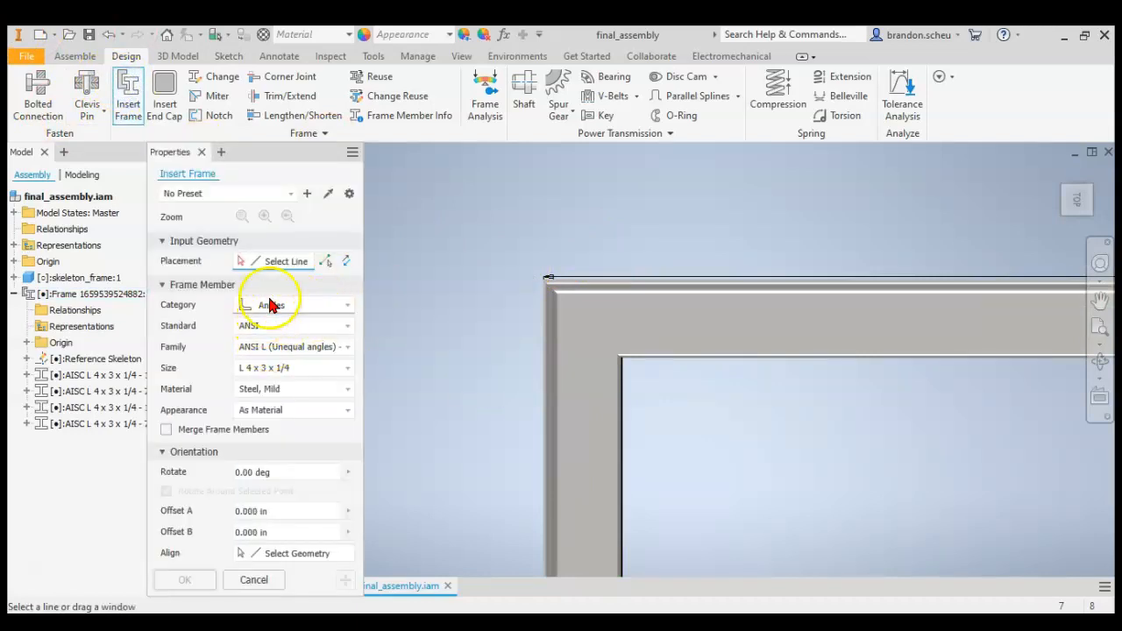
Configure a new frame member as an ANSI equal angle, size L 2 x 2 x 1/4, checking the cross member cut list.
left_click(279, 348)
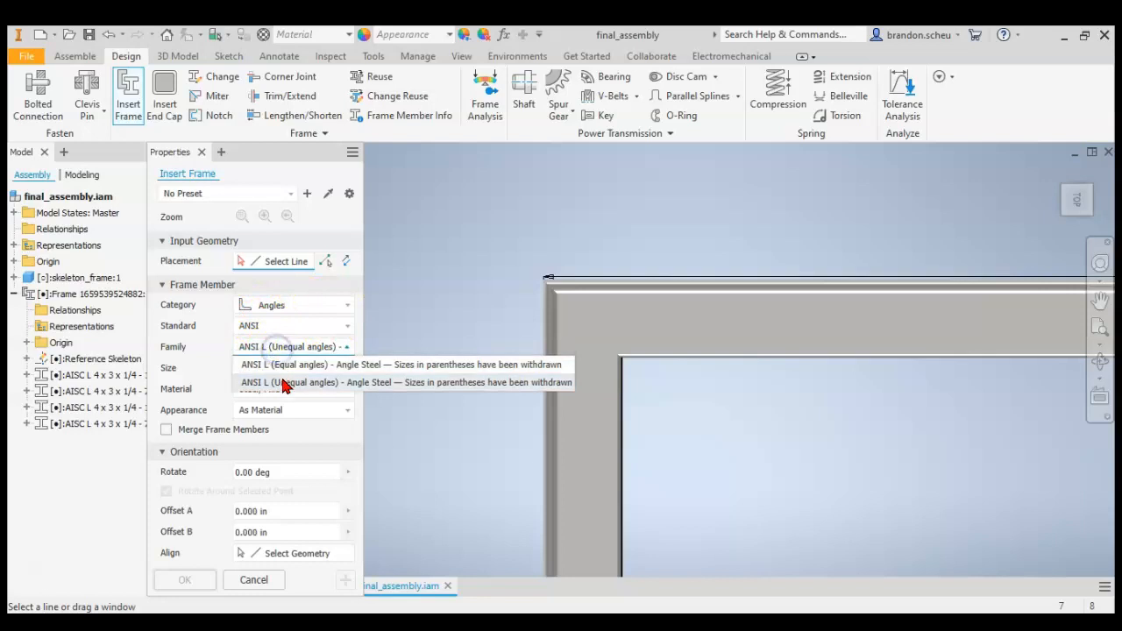
left_click(282, 366)
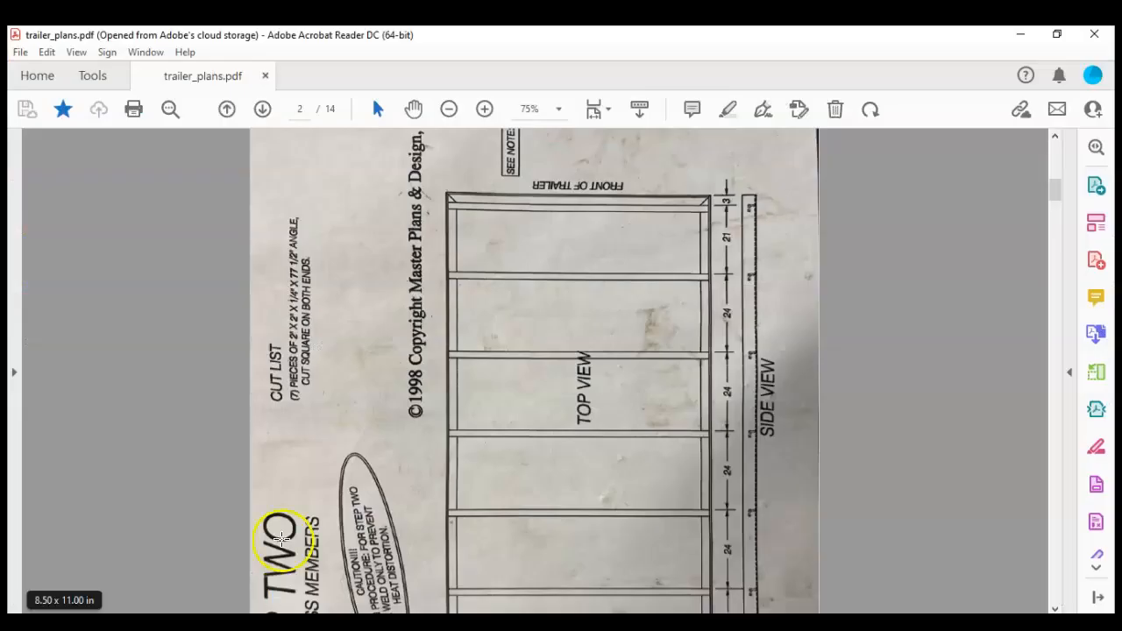
scroll(373, 390, "down", 3)
scroll(373, 390, "up", 4)
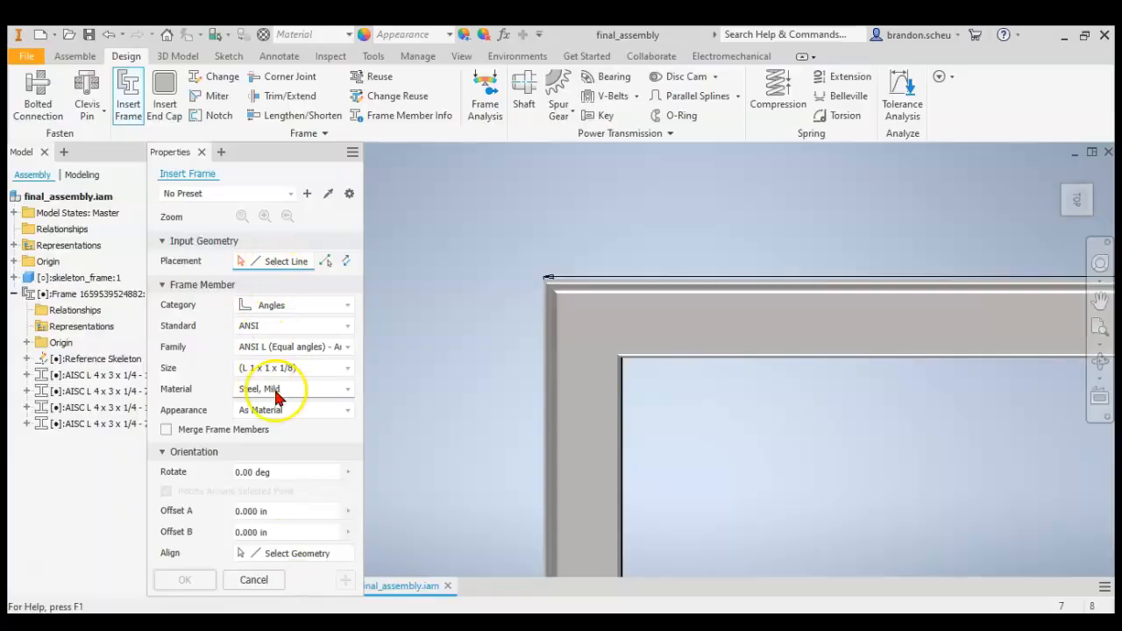
left_click(267, 375)
scroll(281, 476, "down", 3)
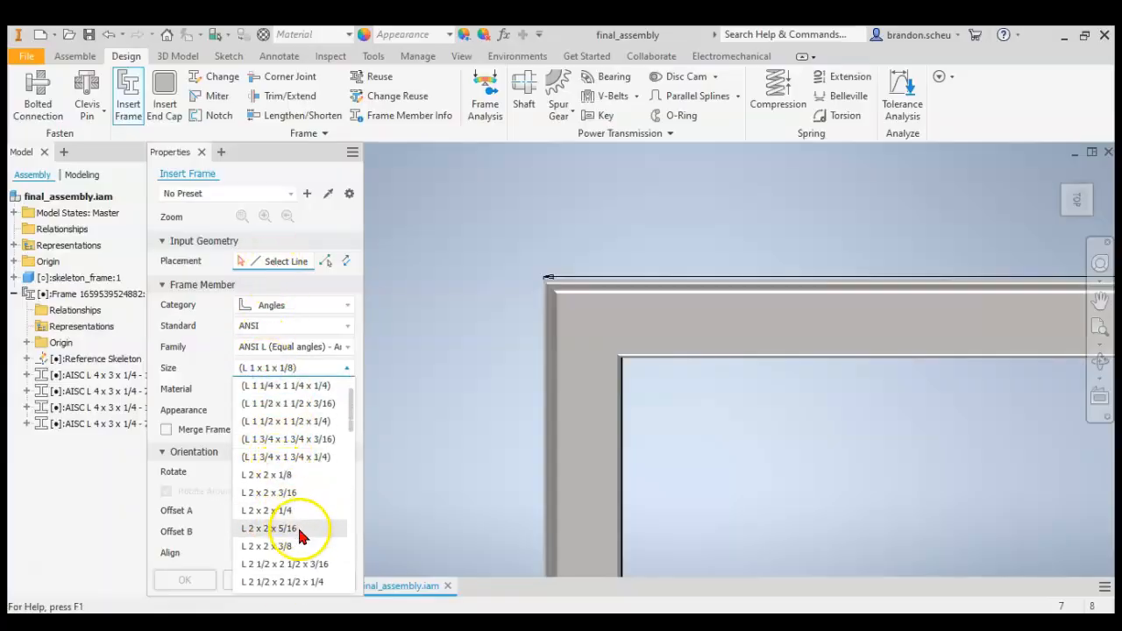
left_click(268, 509)
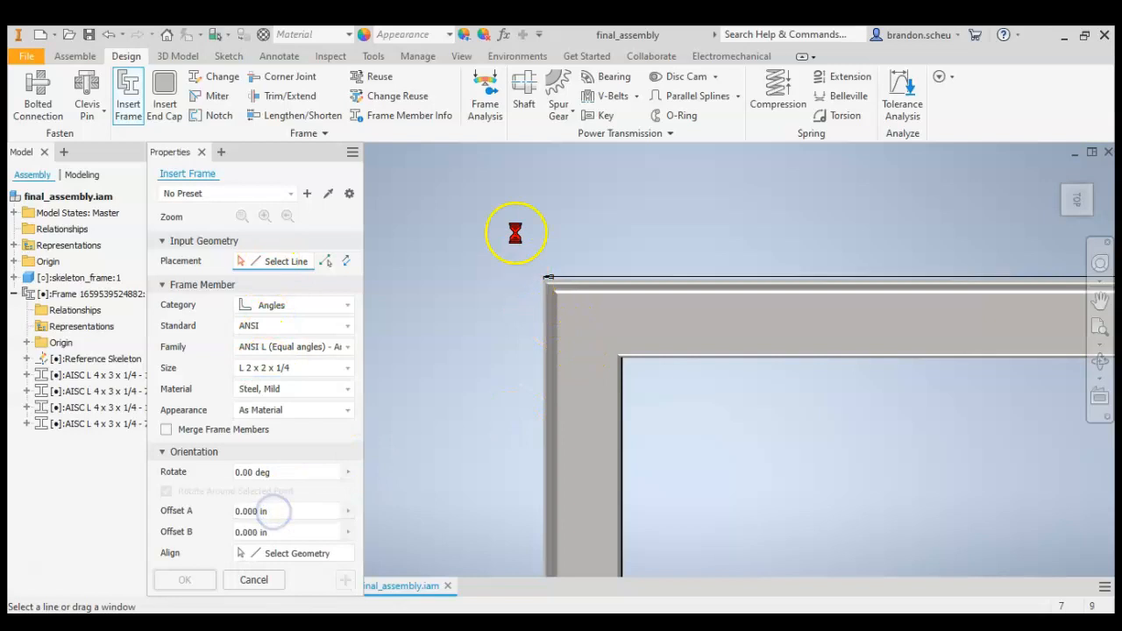
Place the 2 x 2 angle on the skeleton's cross line 3 inches in from the frame end.
scroll(513, 231, "up", 8)
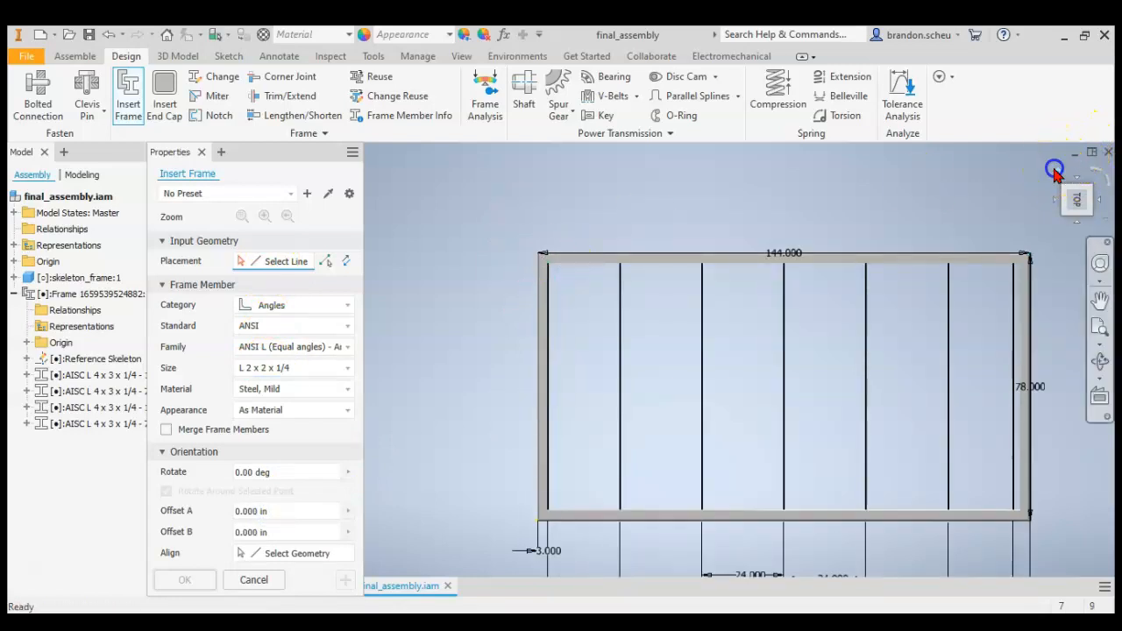
left_click(1059, 167)
scroll(566, 450, "up", 5)
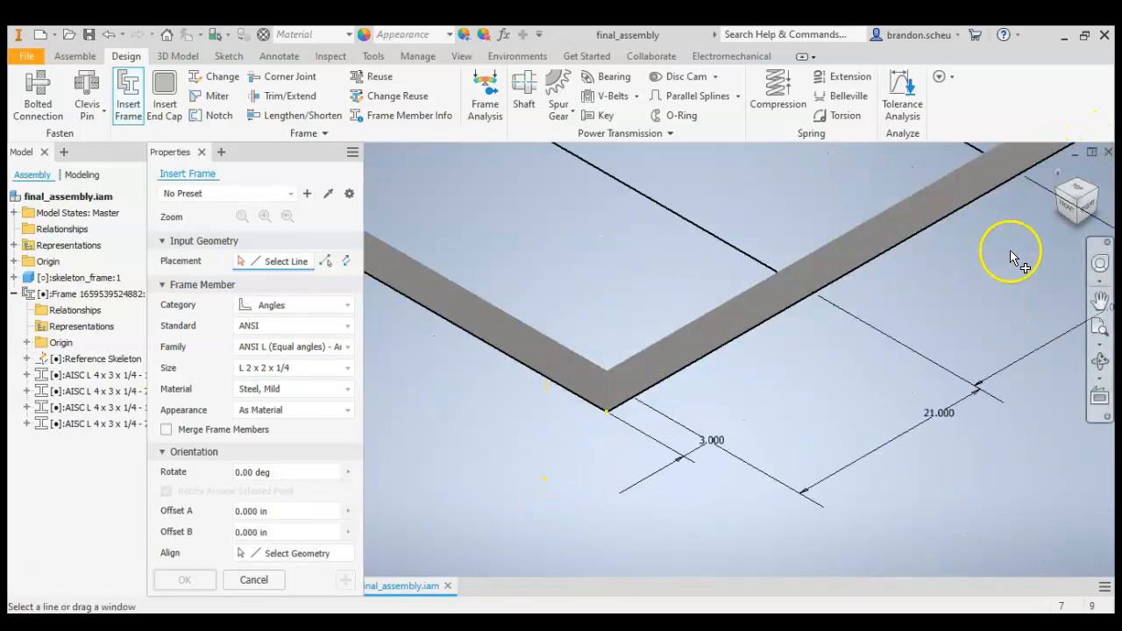
left_click(1087, 206)
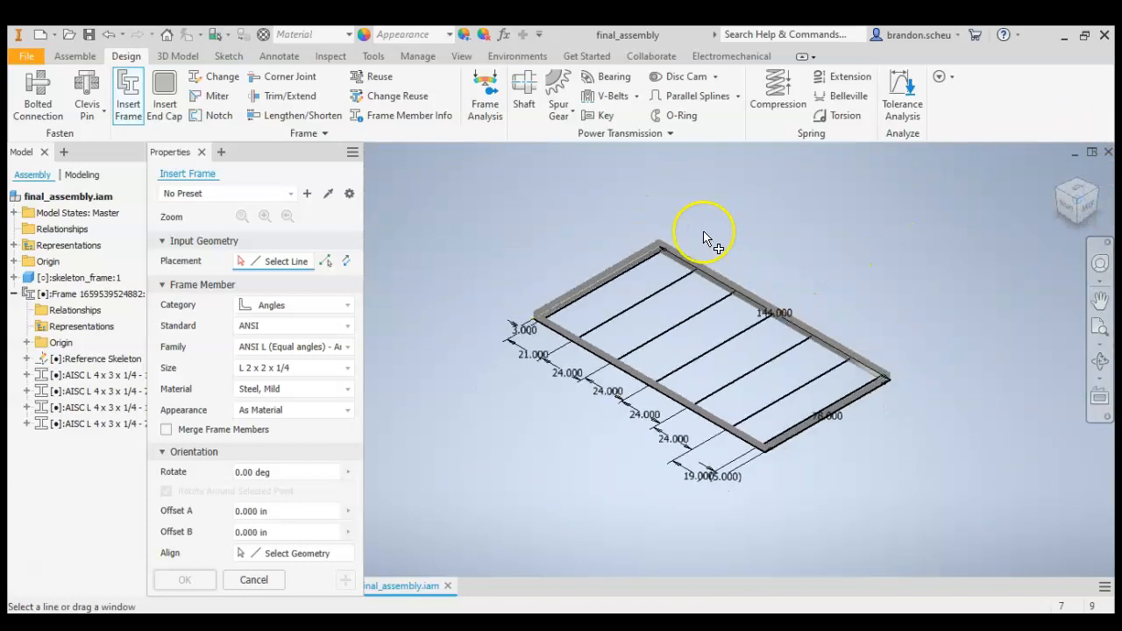
scroll(601, 296, "up", 5)
left_click(586, 287)
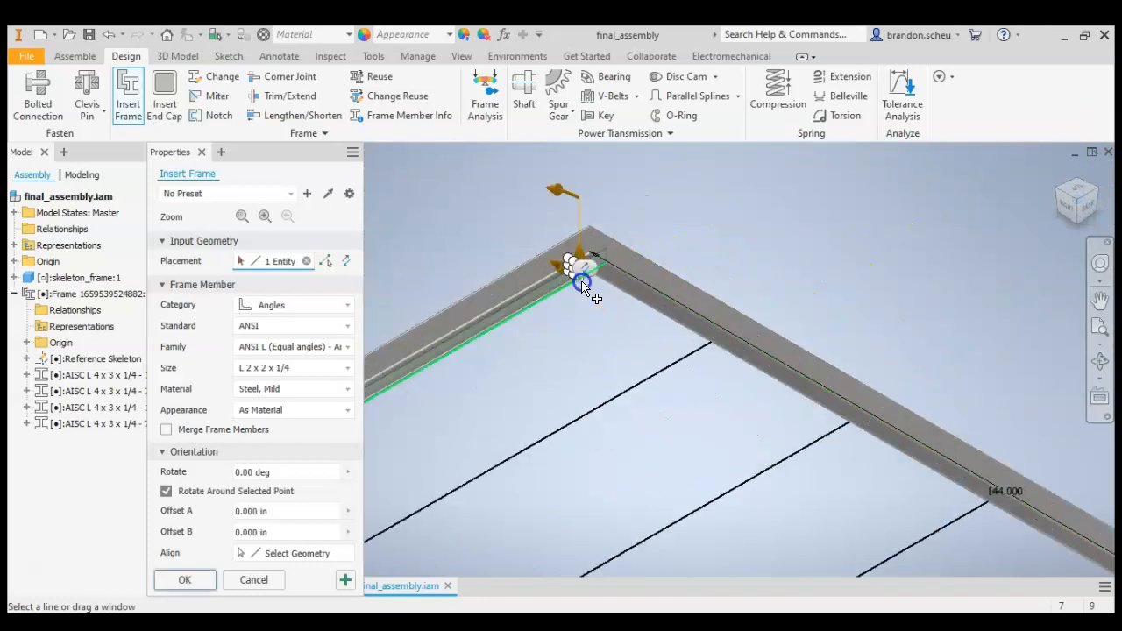
scroll(587, 321, "up", 2)
scroll(586, 321, "up", 2)
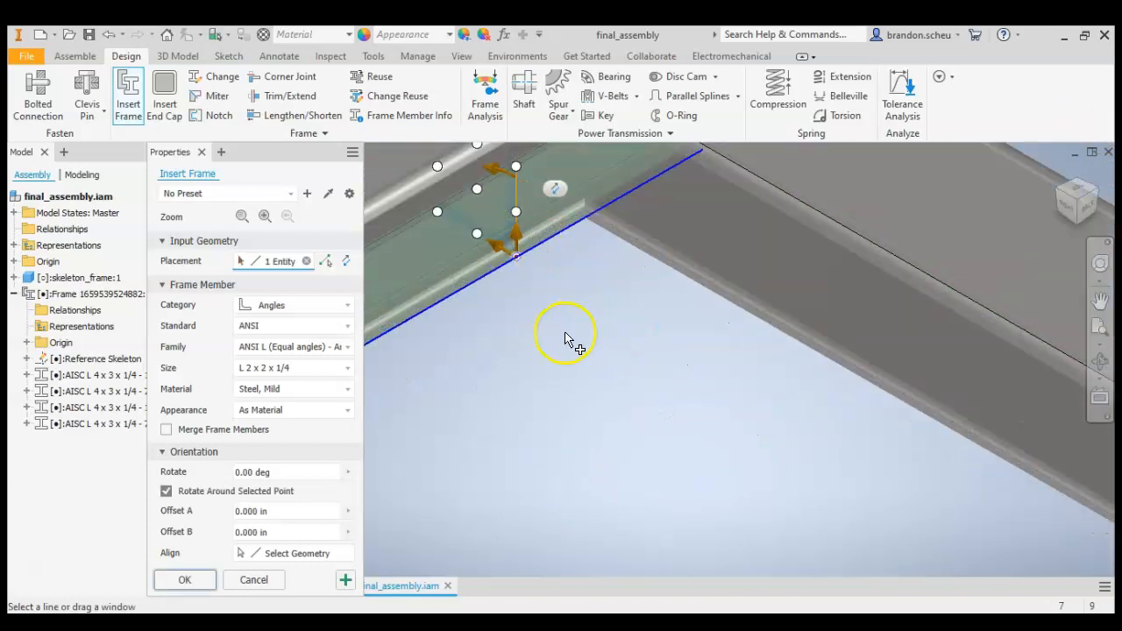
scroll(587, 366, "down", 3)
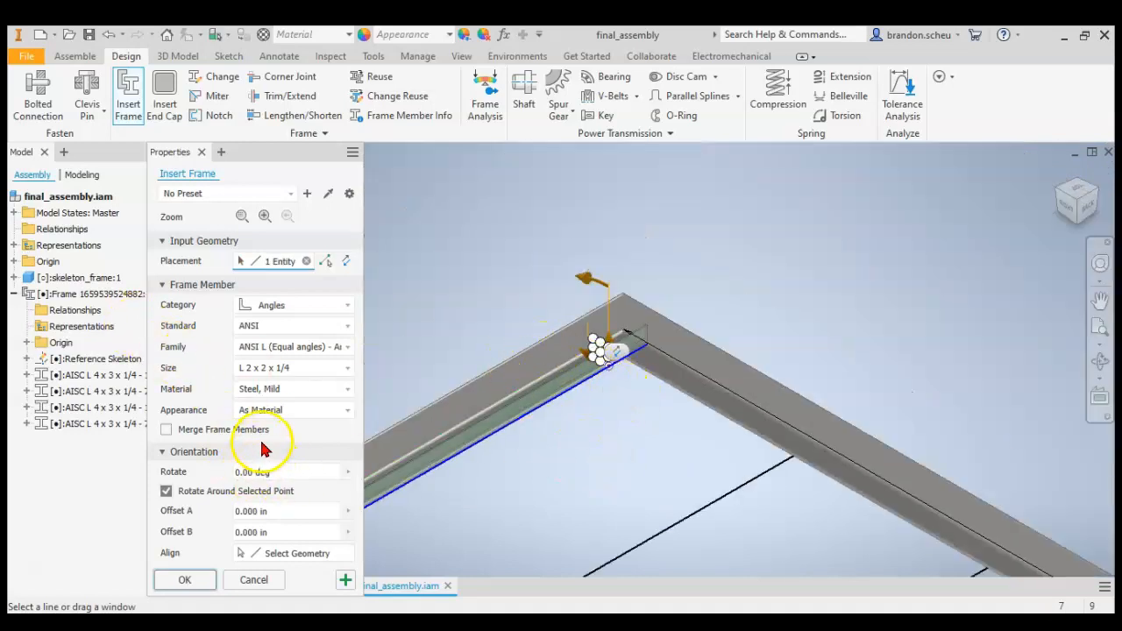
Rotate the first cross member 90 degrees and flip its ends, checking its fit against the side rail.
left_click(281, 474)
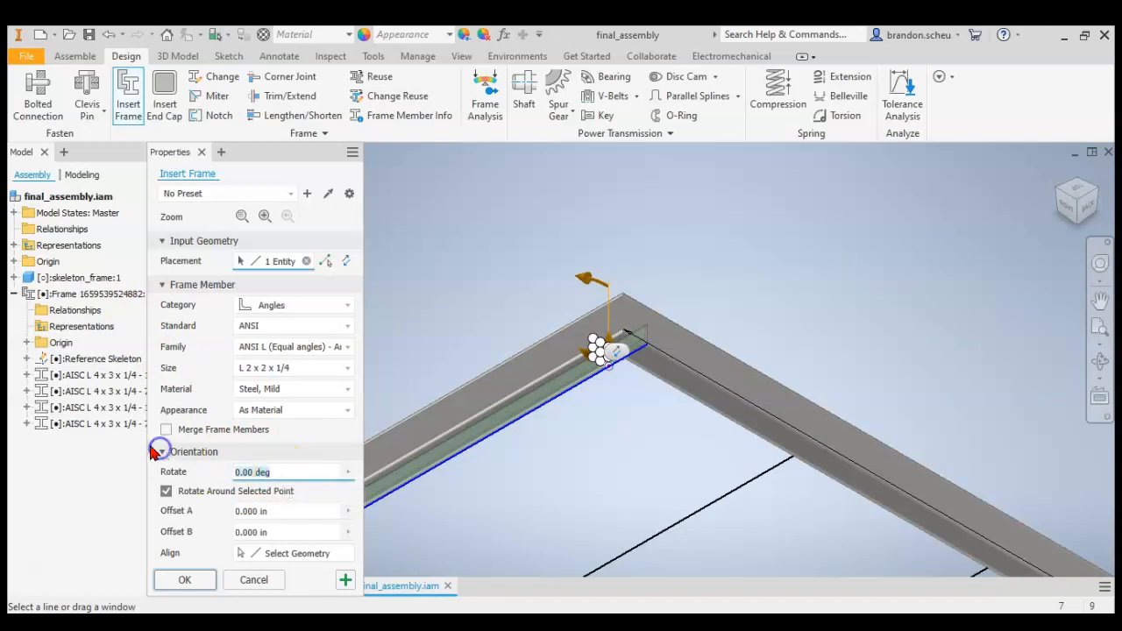
type("90")
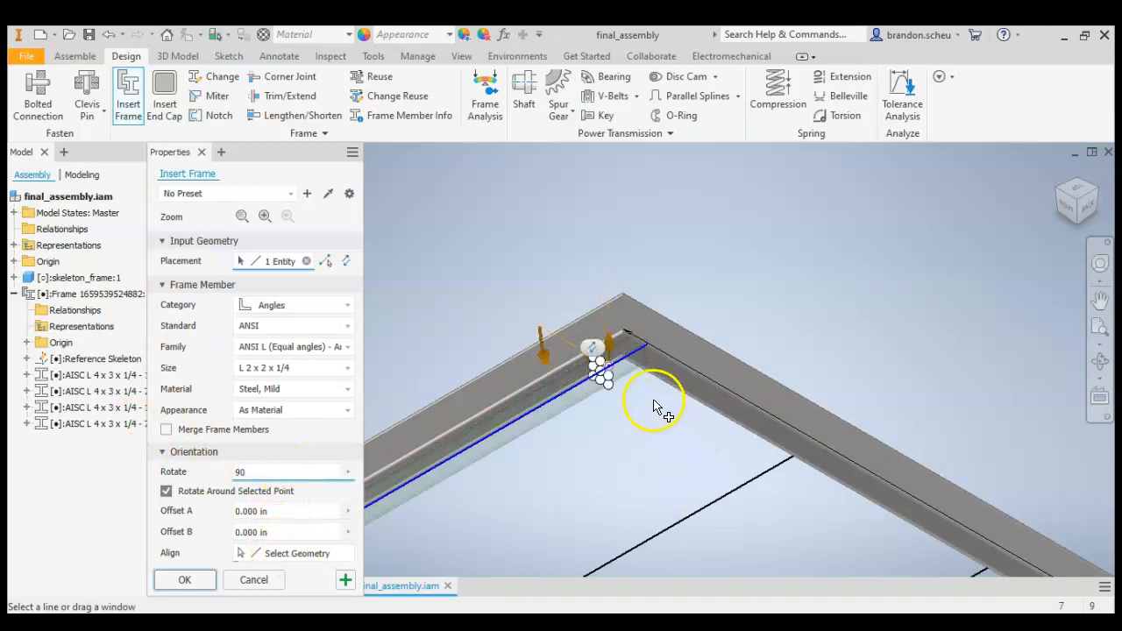
scroll(605, 373, "up", 4)
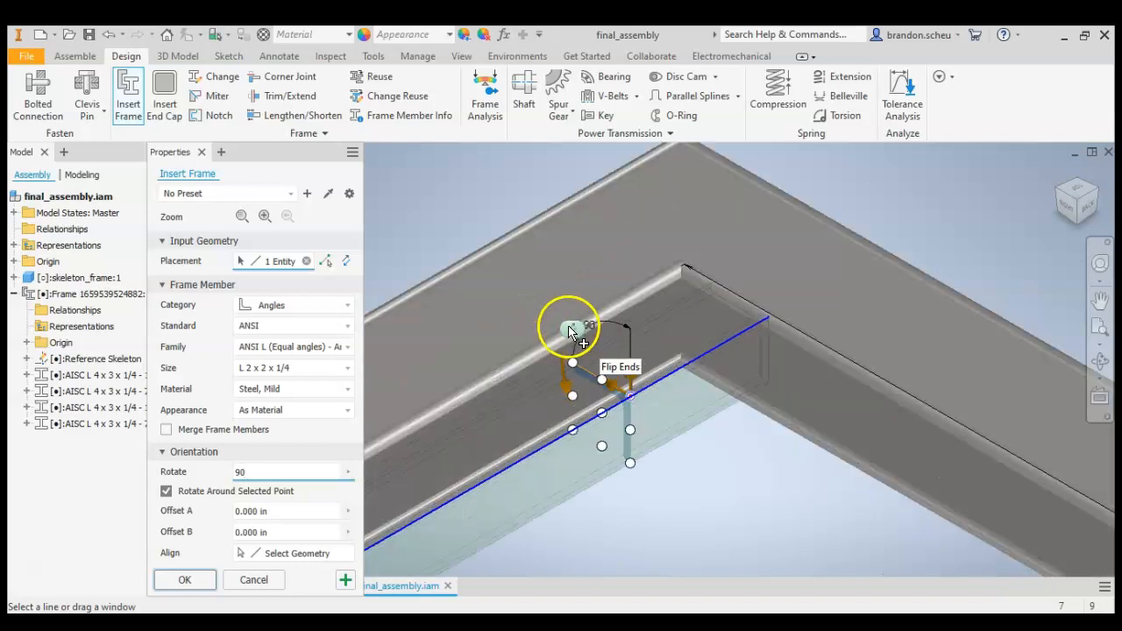
scroll(955, 304, "down", 5)
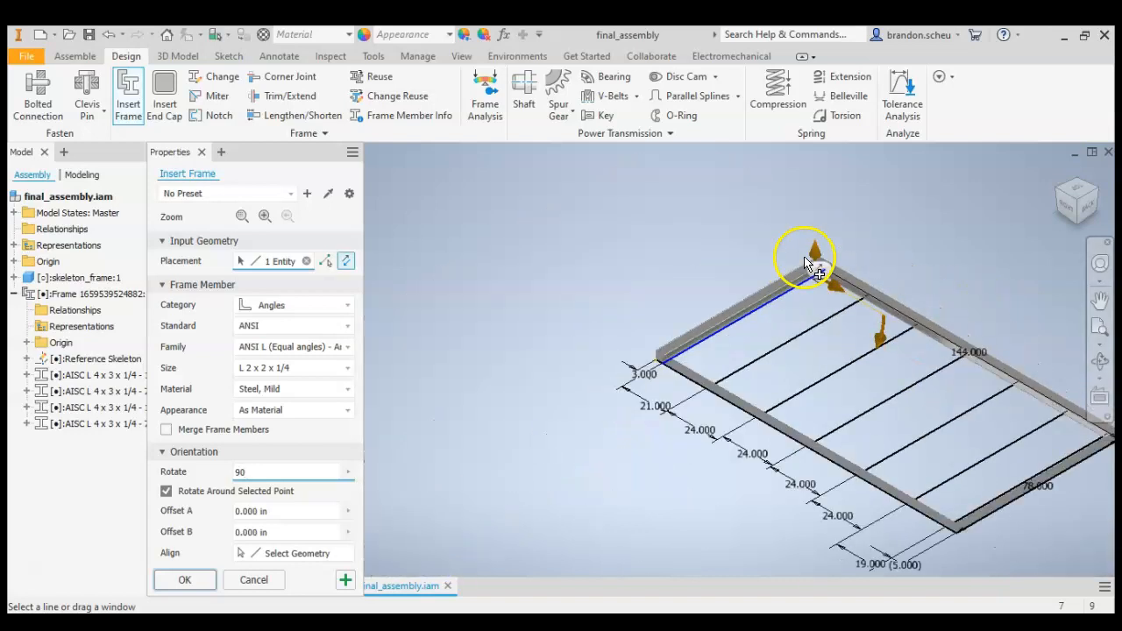
scroll(805, 263, "up", 5)
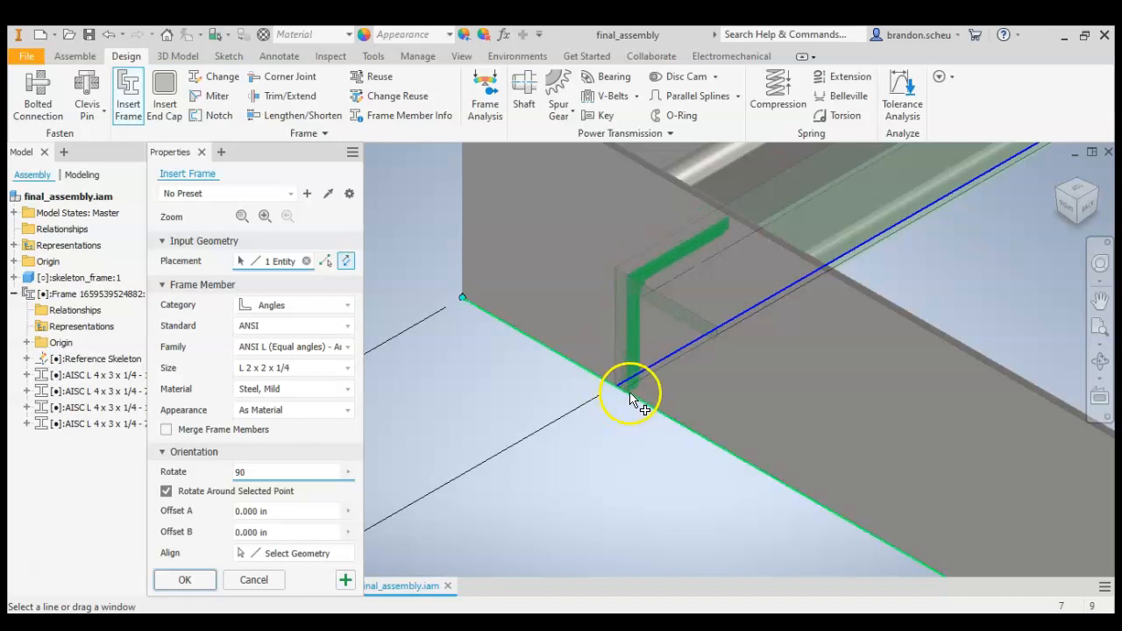
scroll(629, 397, "down", 3)
scroll(602, 371, "down", 3)
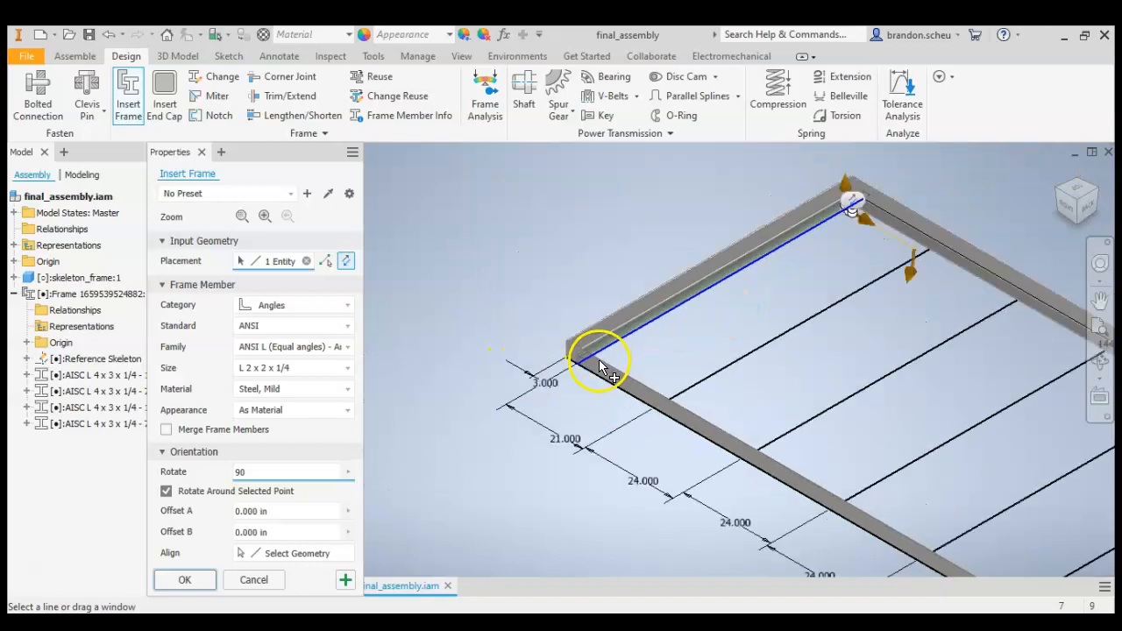
Add the second, third and fourth cross lines as placements for the 2 x 2 angle.
scroll(964, 246, "up", 5)
left_click(980, 249)
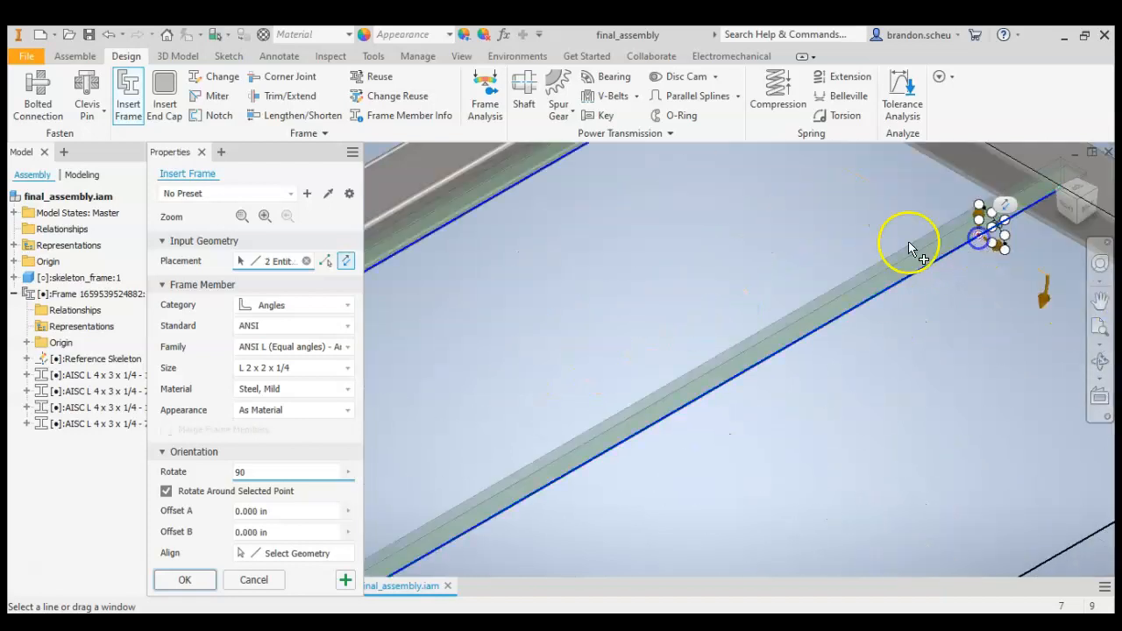
scroll(974, 247, "down", 3)
scroll(871, 309, "up", 4)
left_click(850, 302)
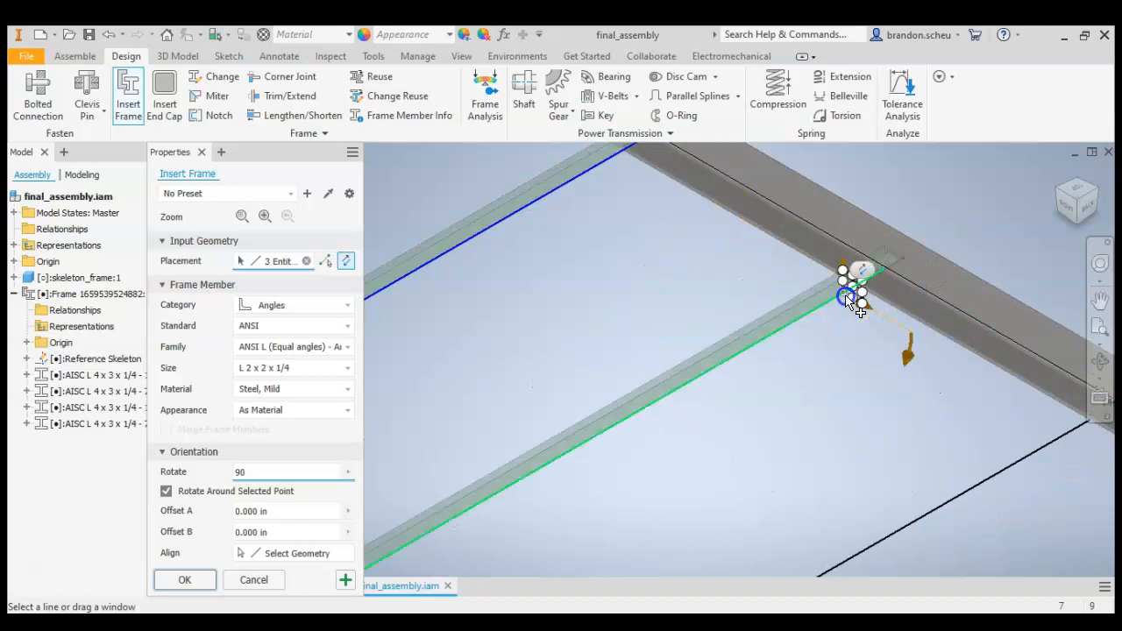
left_click(1024, 463)
Add the fifth and sixth cross lines toward the 78-inch dimensioned end and create the six cross members.
scroll(789, 296, "down", 3)
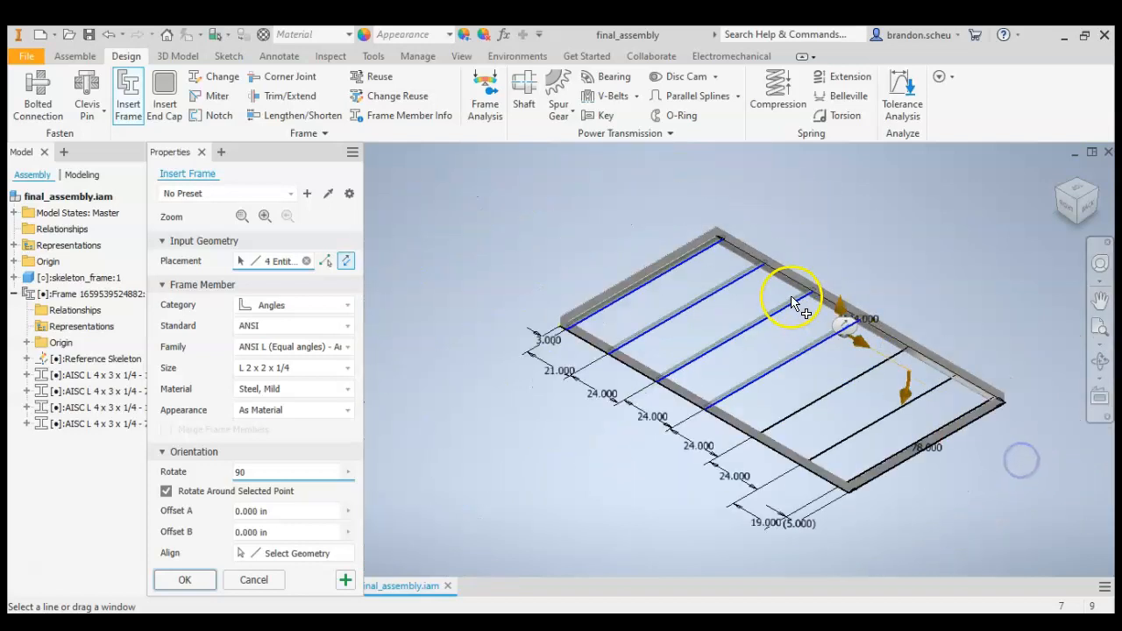
scroll(897, 338, "up", 4)
left_click(920, 394)
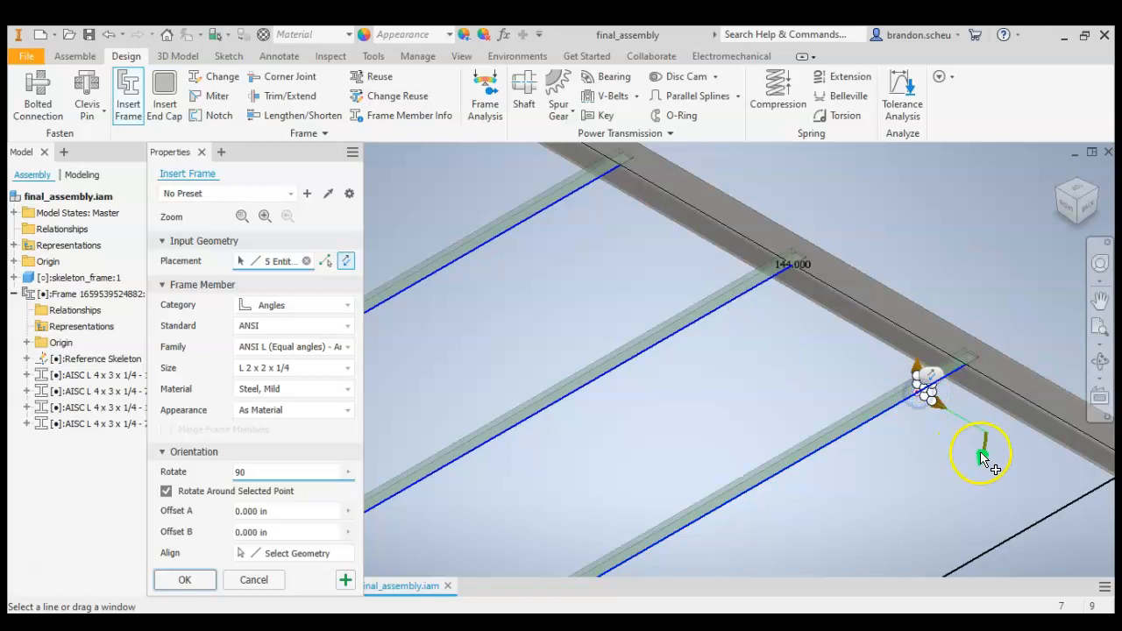
scroll(903, 412, "down", 3)
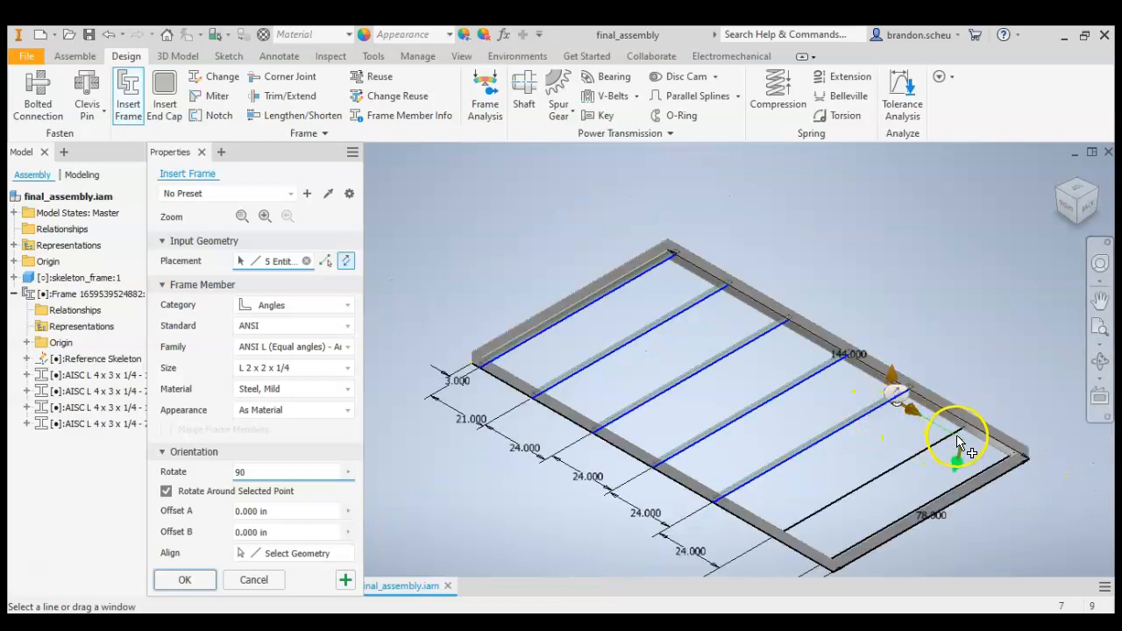
left_click(955, 442)
scroll(947, 449, "up", 4)
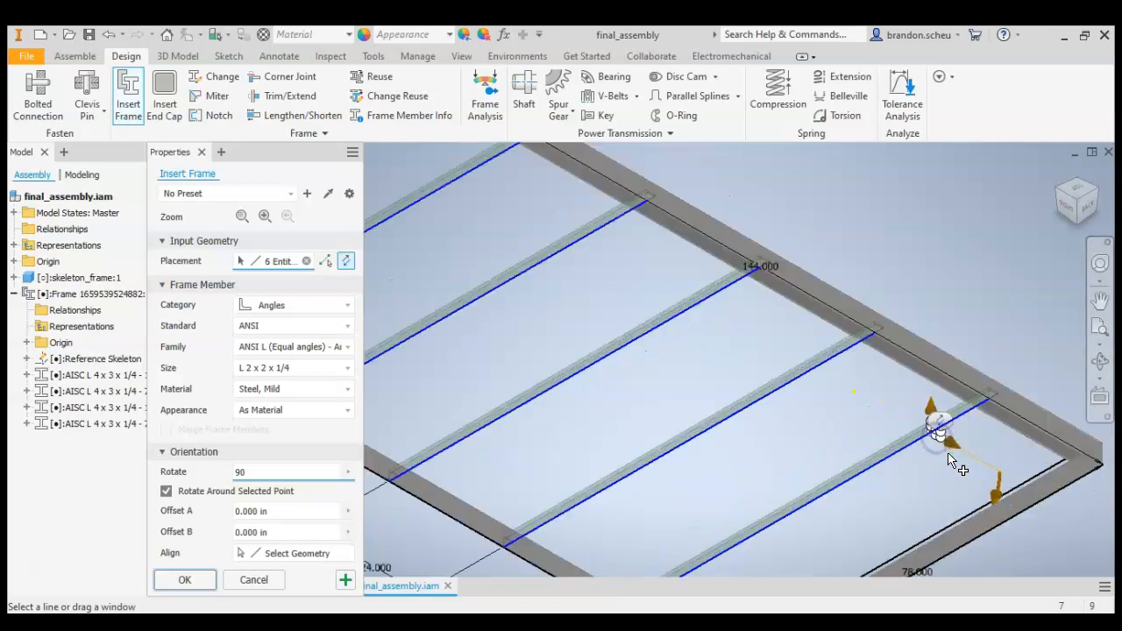
left_click(184, 580)
left_click(581, 440)
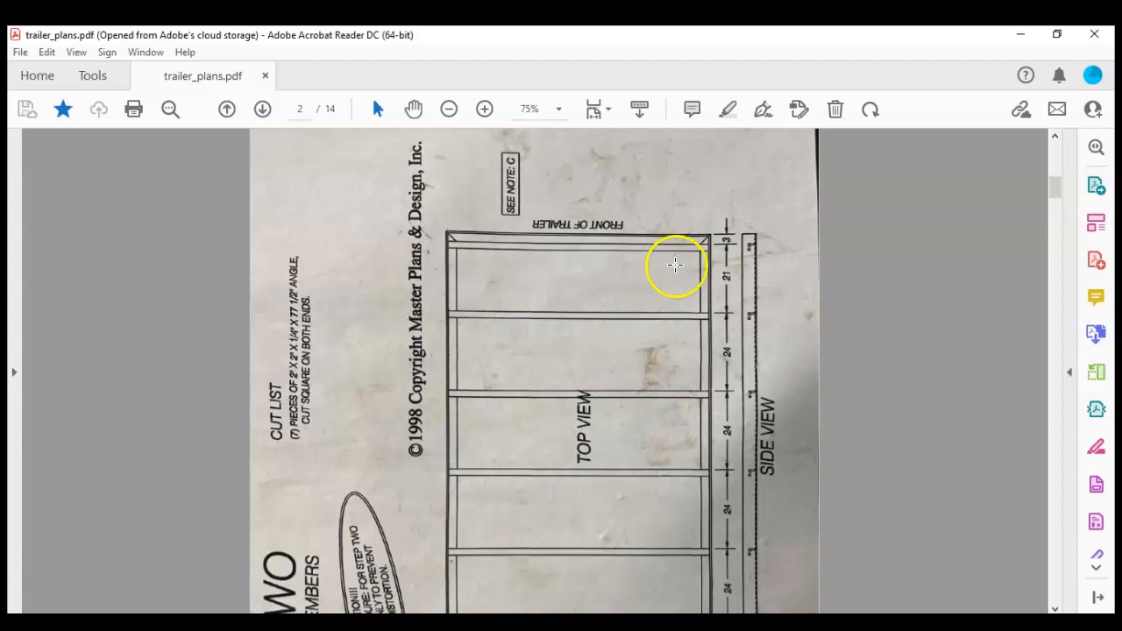
Check the trailer plans' top and side views for the cross member spacing and angle orientation.
scroll(672, 263, "down", 6)
scroll(678, 301, "up", 10)
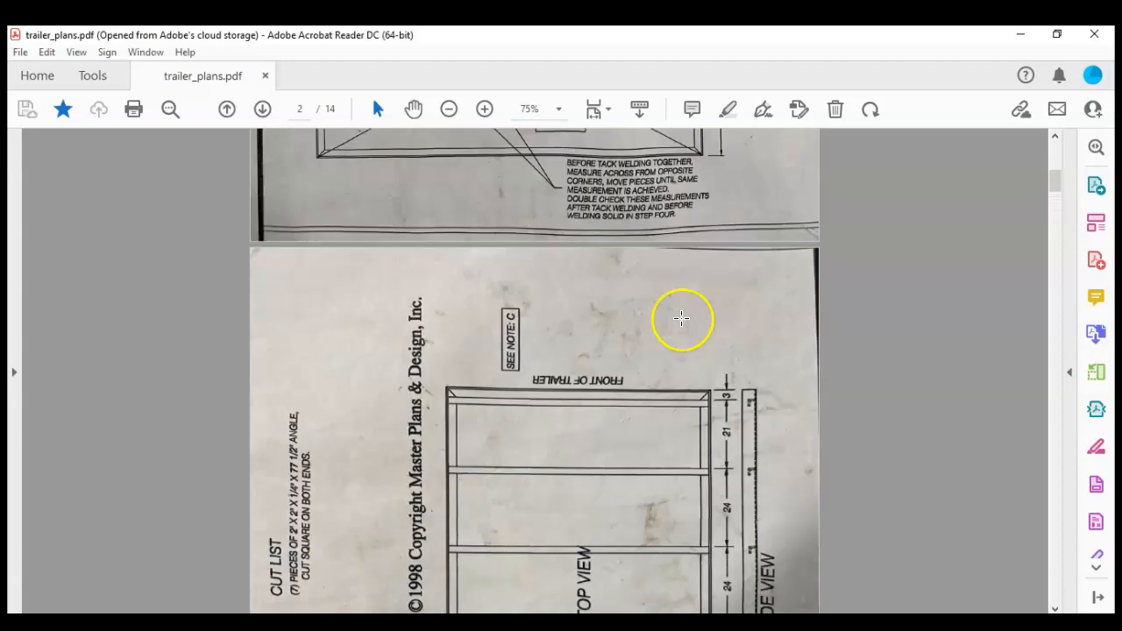
scroll(676, 309, "down", 3)
scroll(781, 339, "down", 2)
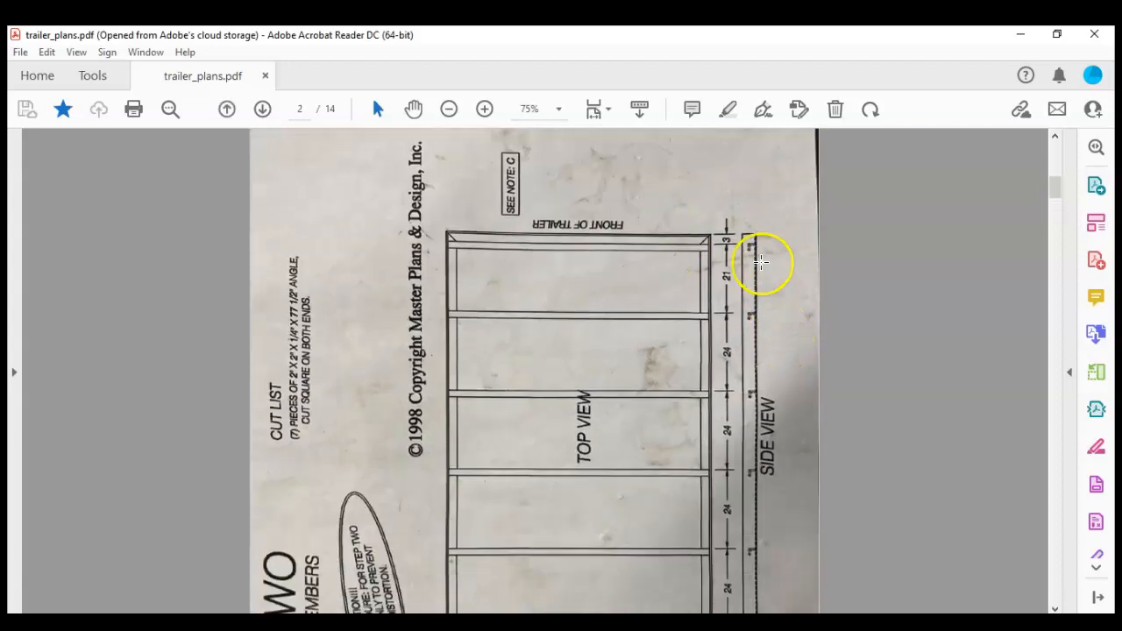
scroll(752, 270, "down", 3)
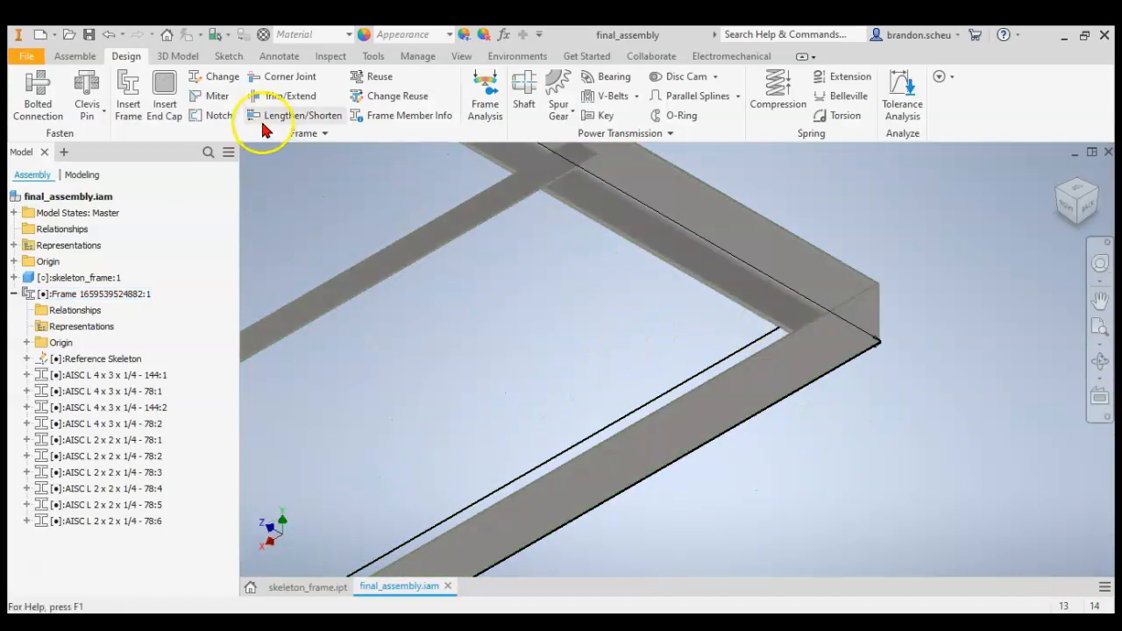
Place an L 2 x 2 x 1/4 angle on the last skeleton cross line beside the frame's 78-inch dimensioned end.
left_click(129, 86)
scroll(754, 329, "up", 2)
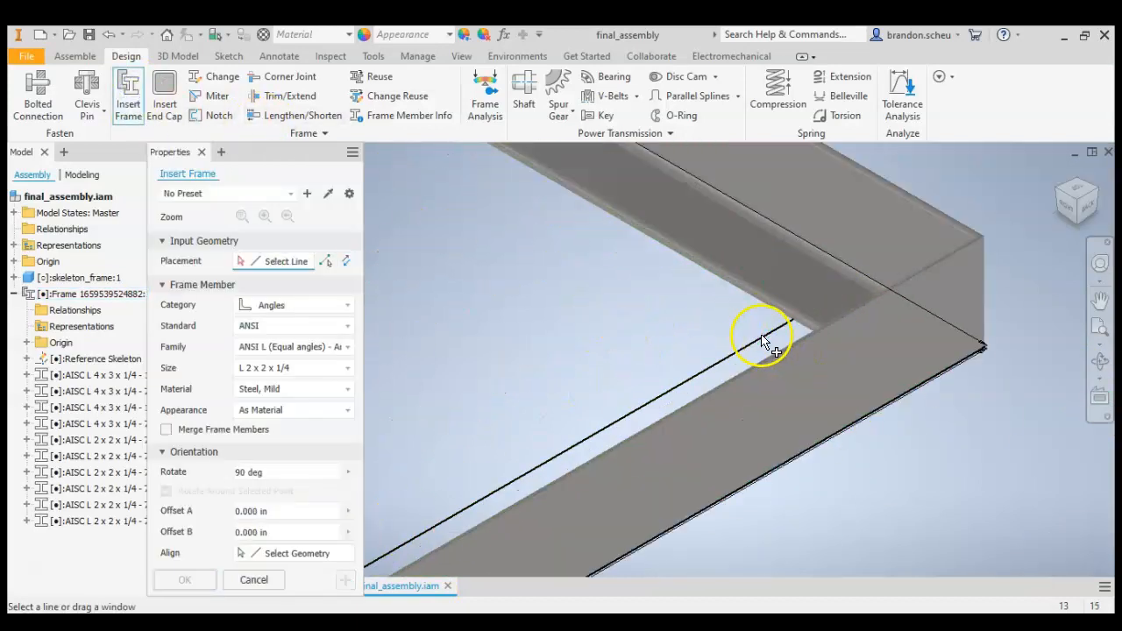
left_click(763, 342)
scroll(791, 301, "down", 3)
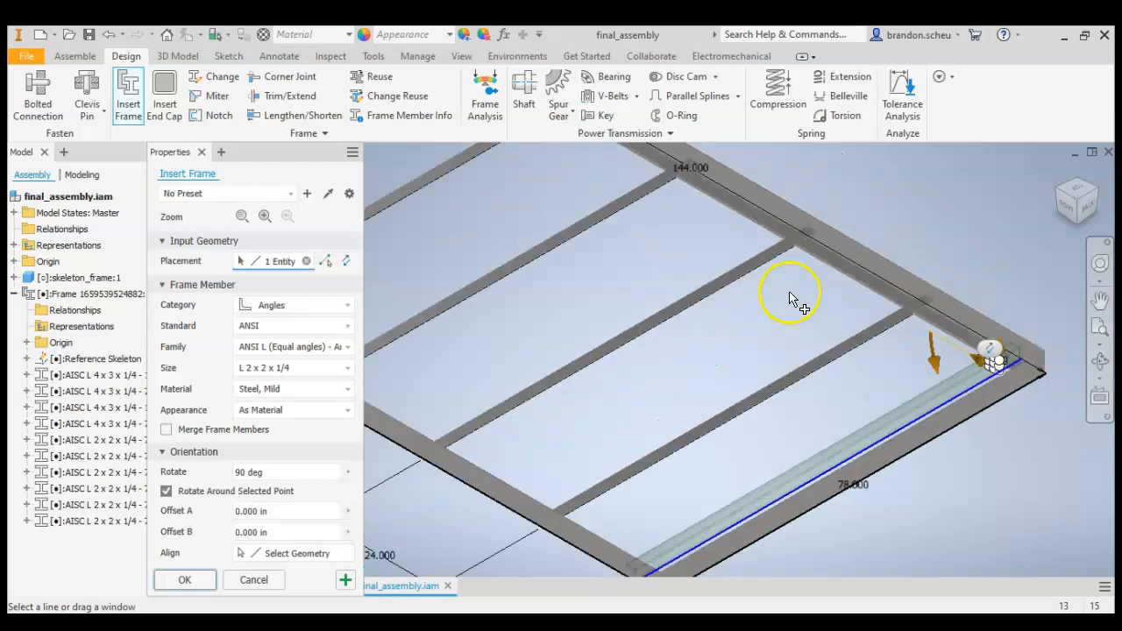
scroll(999, 355, "down", 1)
scroll(1008, 361, "up", 4)
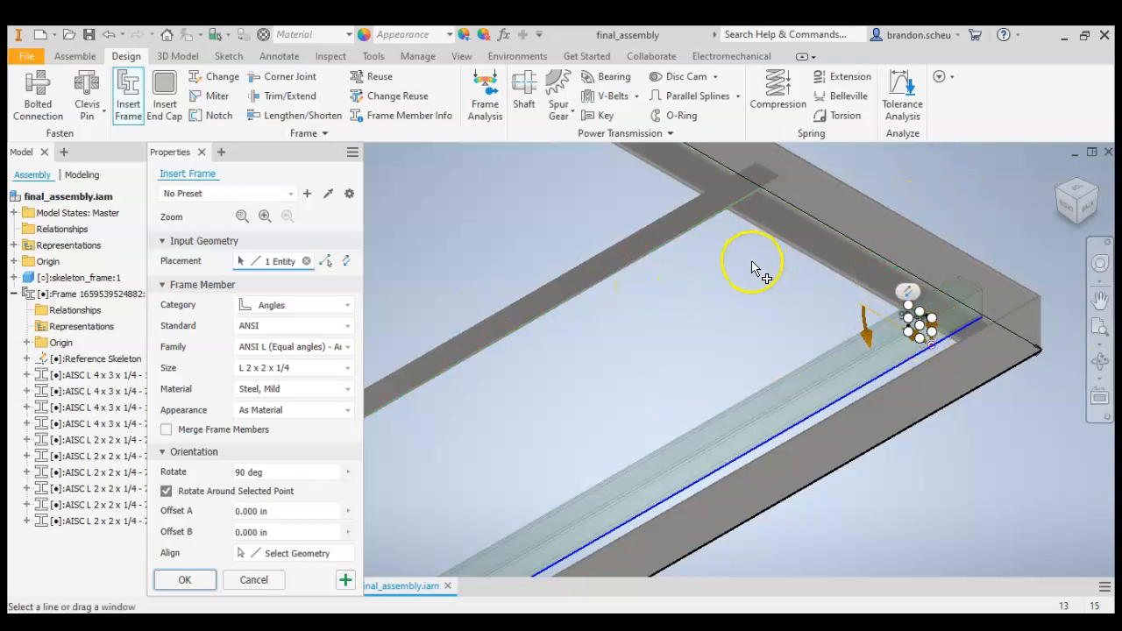
scroll(701, 281, "down", 2)
scroll(754, 377, "down", 2)
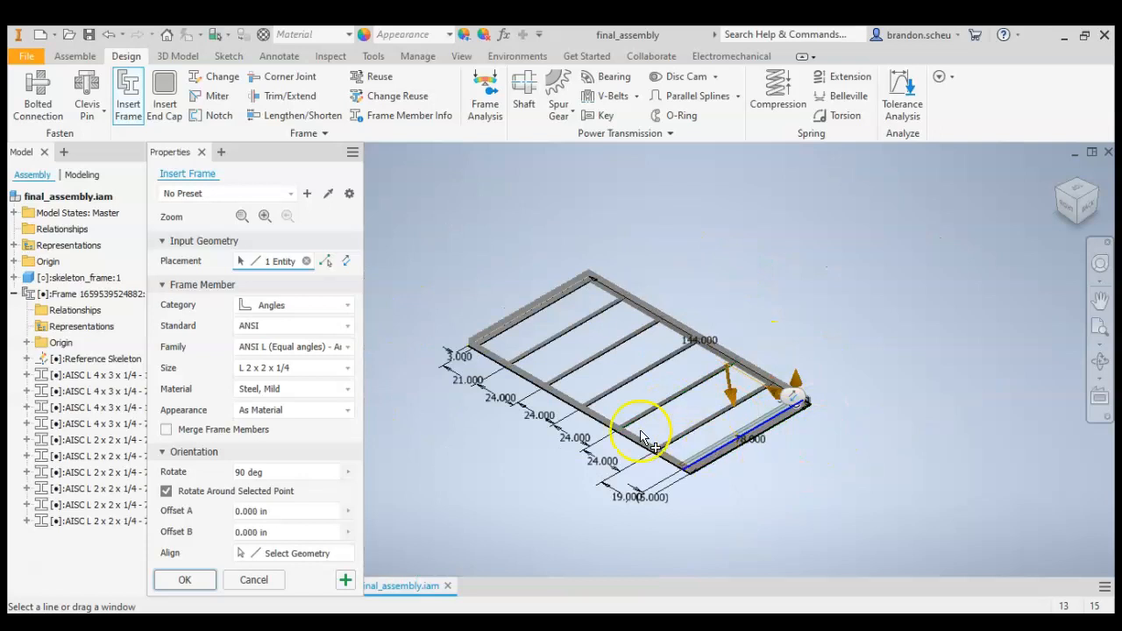
scroll(780, 443, "up", 1)
scroll(814, 301, "up", 2)
scroll(882, 346, "up", 2)
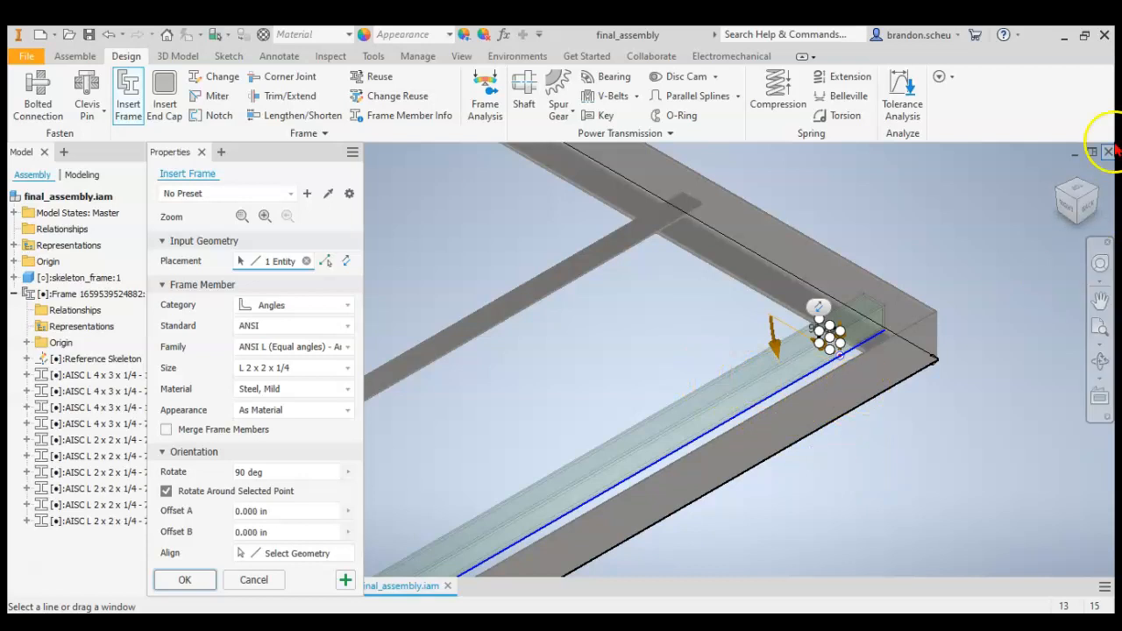
Re-anchor the seventh cross member so its profile sits on the frame-end side of the line, level with the rail's base, and create it.
left_click(1073, 191)
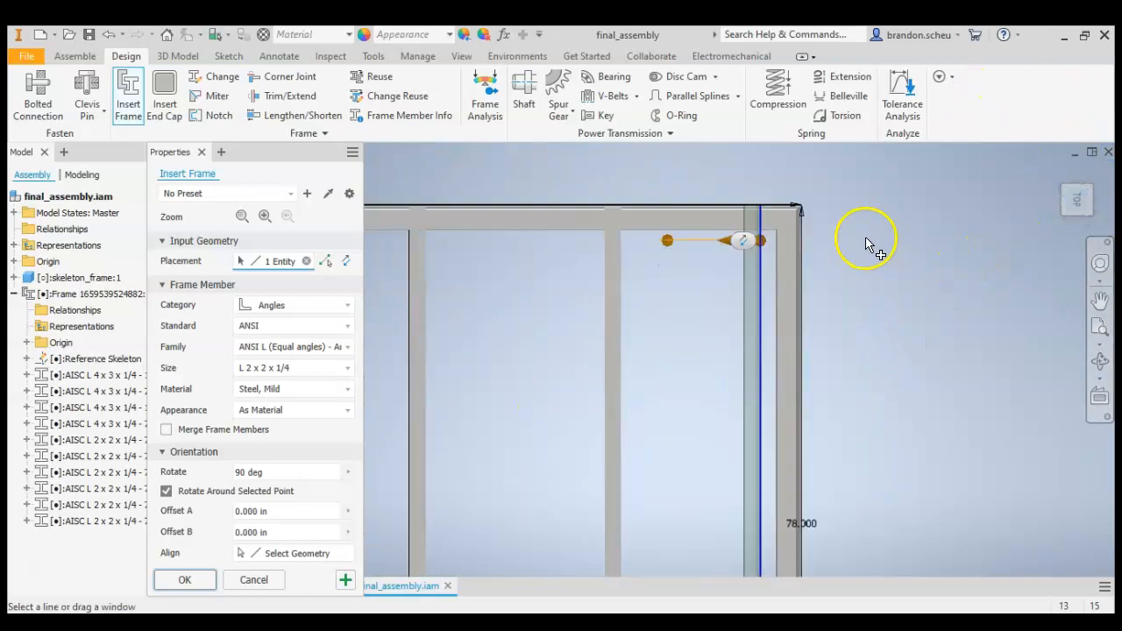
scroll(866, 243, "up", 3)
scroll(673, 242, "up", 7)
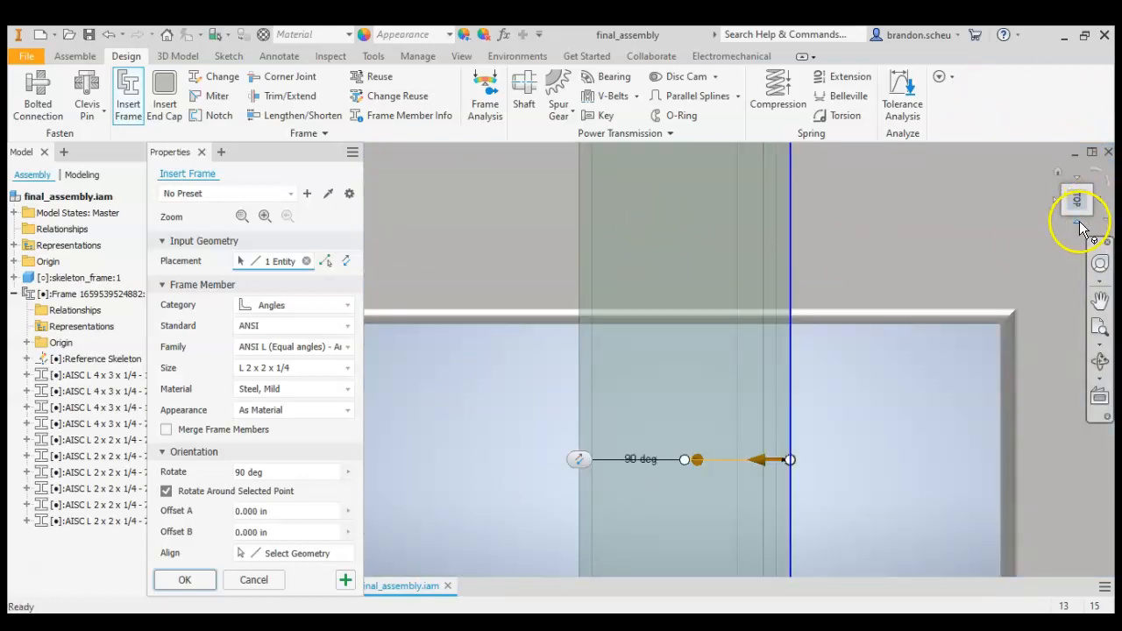
left_click(1080, 224)
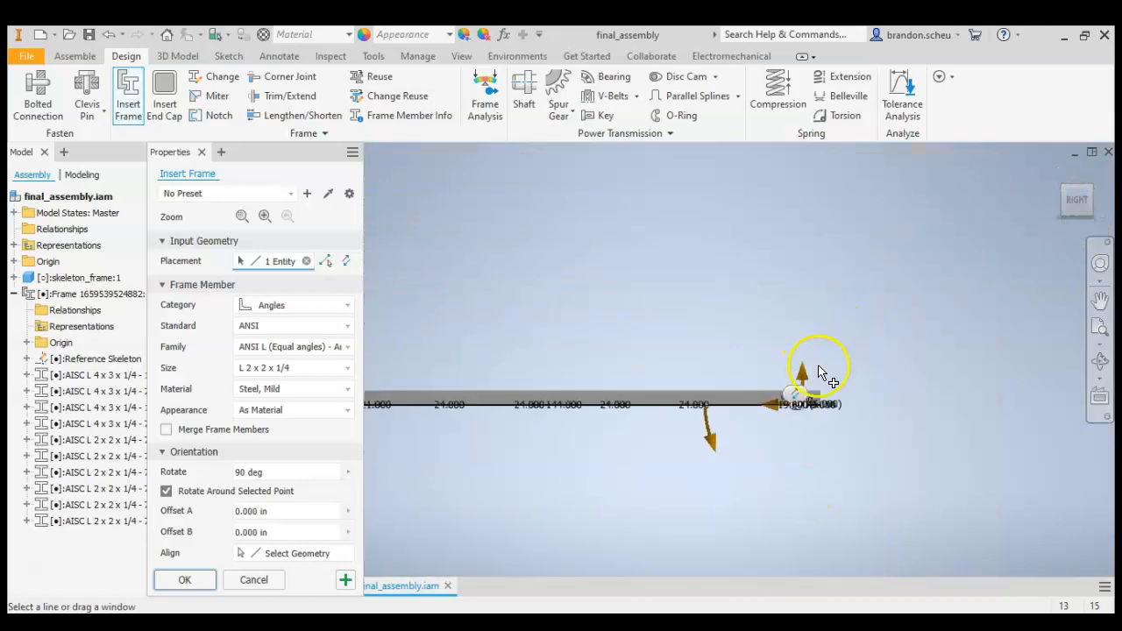
scroll(801, 411, "up", 7)
scroll(798, 231, "up", 2)
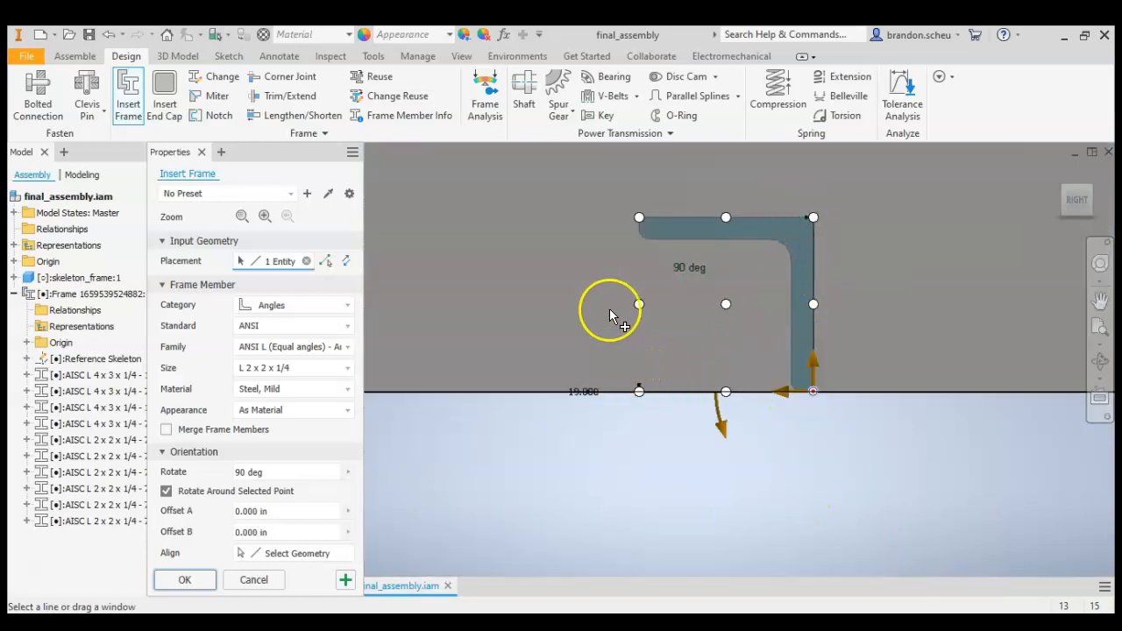
left_click(638, 395)
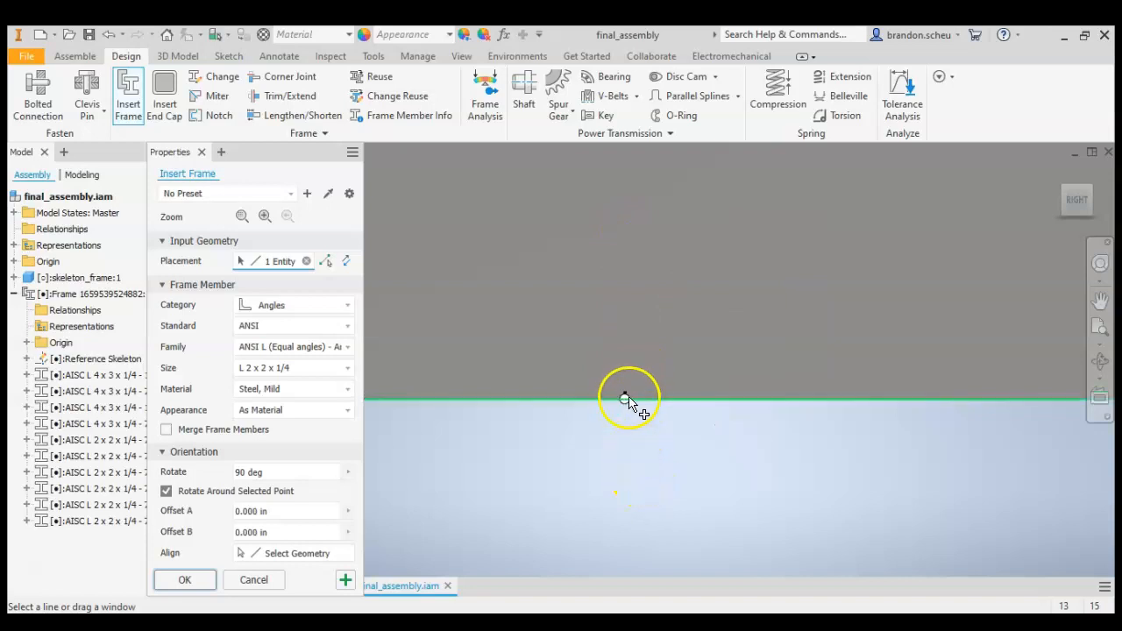
left_click(625, 401)
scroll(664, 468, "down", 3)
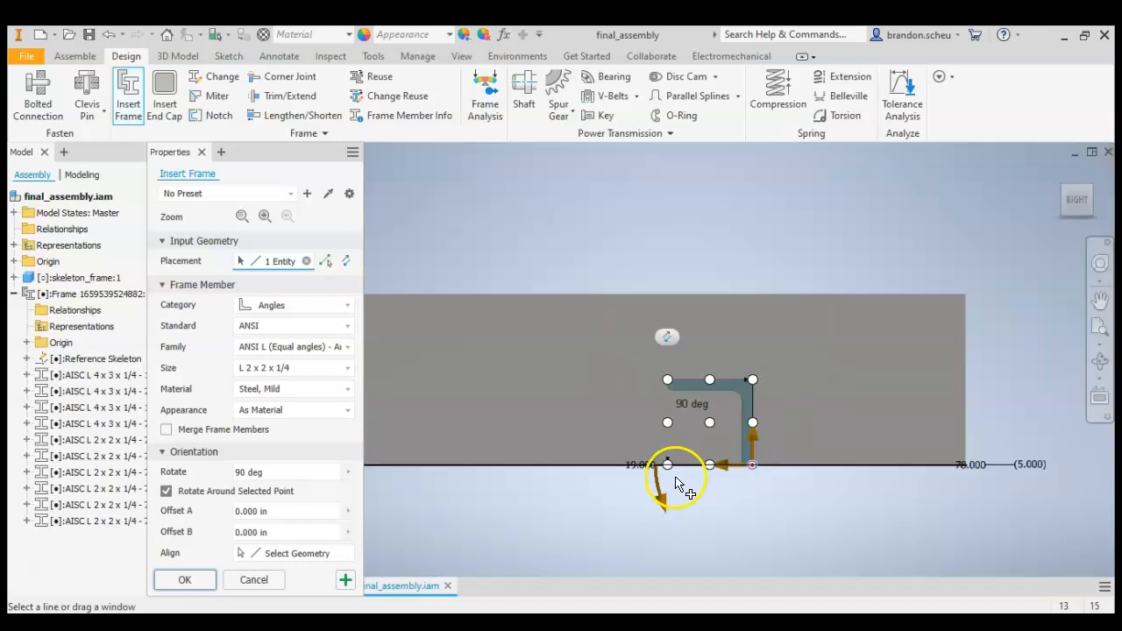
left_click(668, 424)
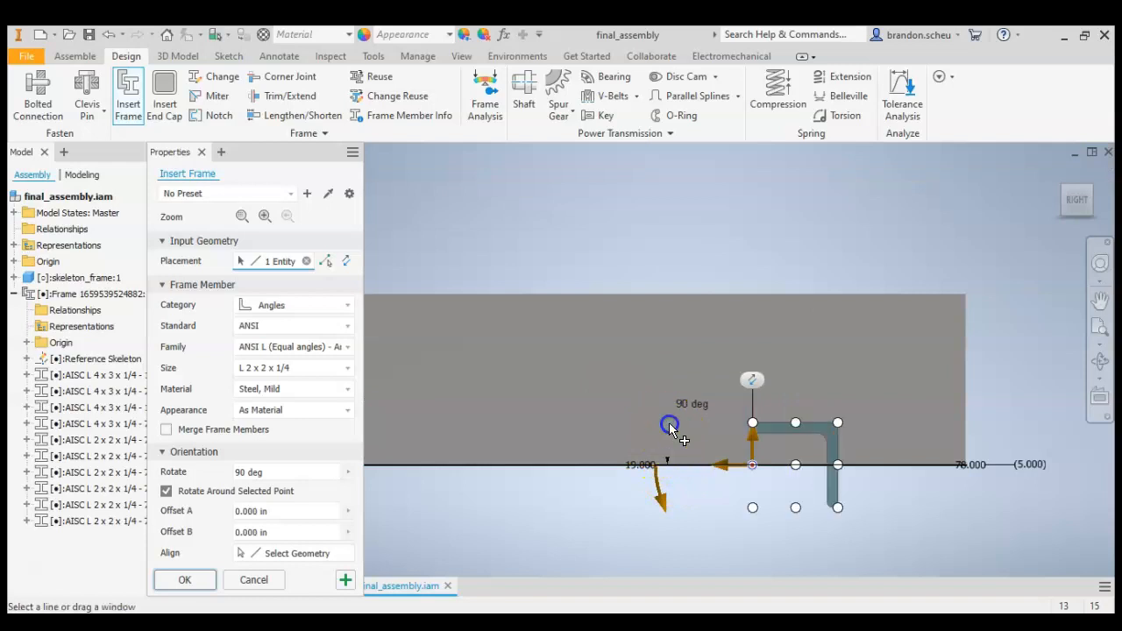
left_click(752, 508)
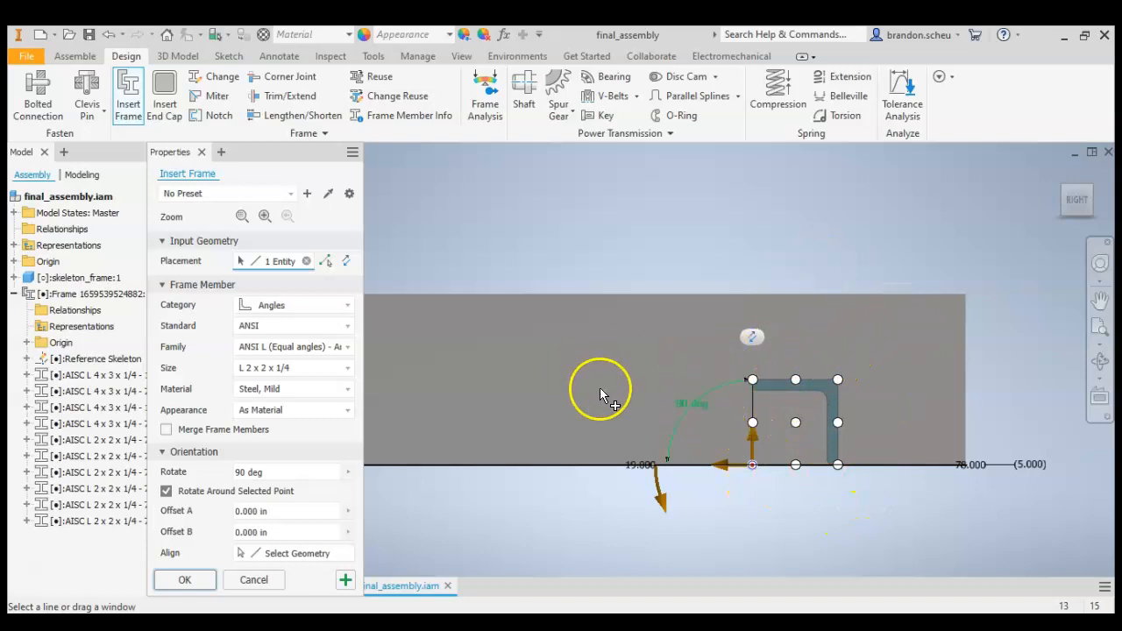
left_click(182, 579)
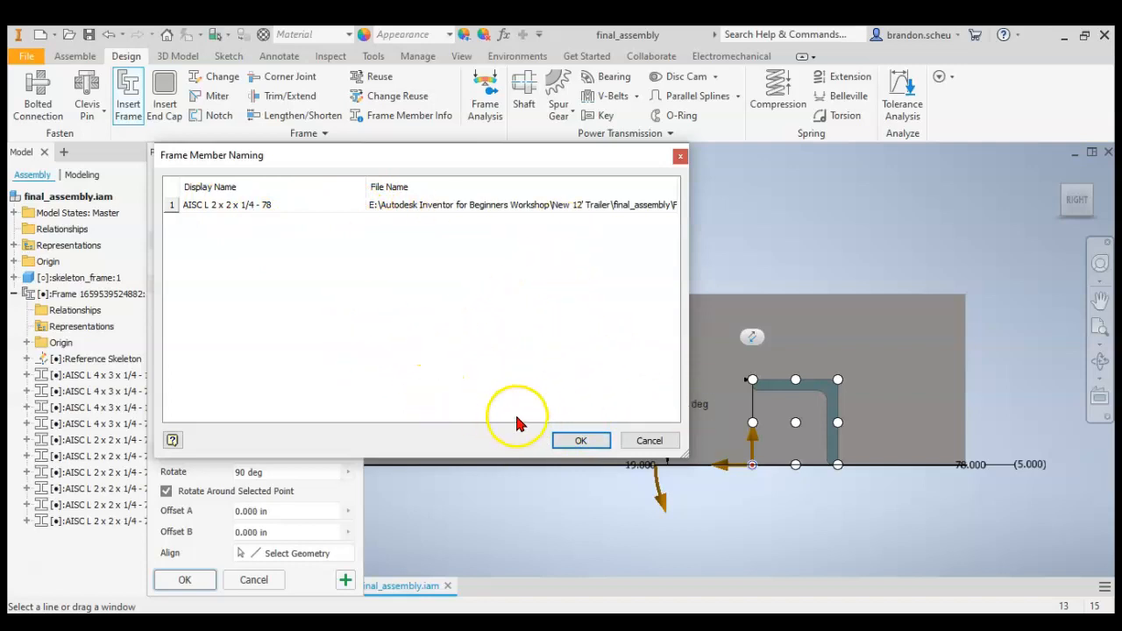
left_click(578, 441)
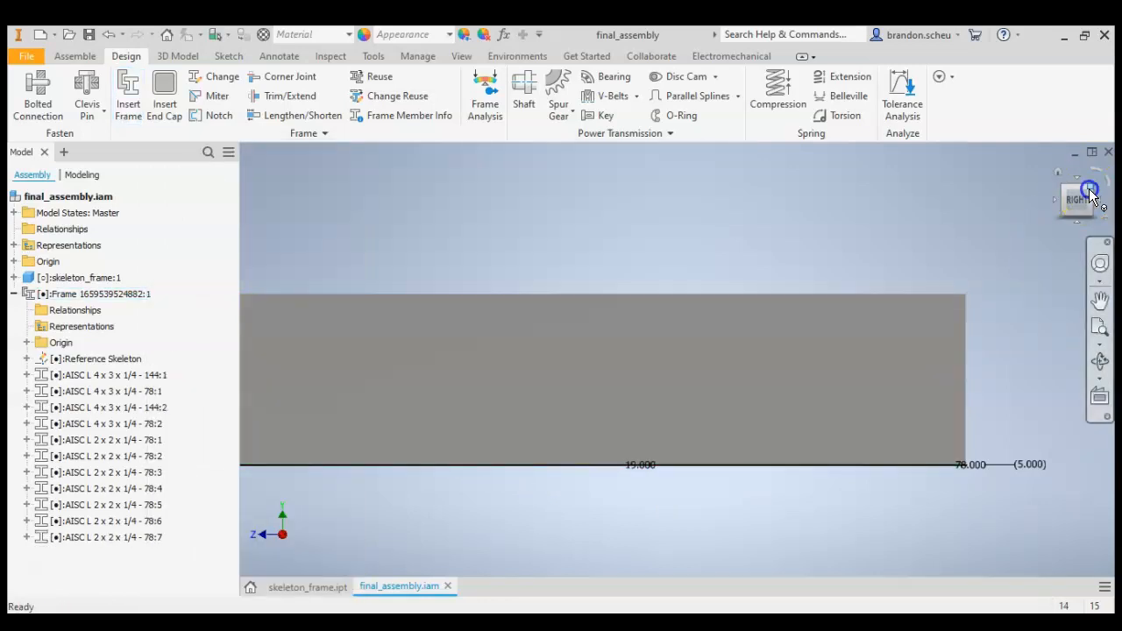
Inspect where the ends of the 2 x 2 cross members meet the side rail along the frame.
left_click(1090, 191)
scroll(714, 346, "down", 3)
scroll(1031, 456, "down", 3)
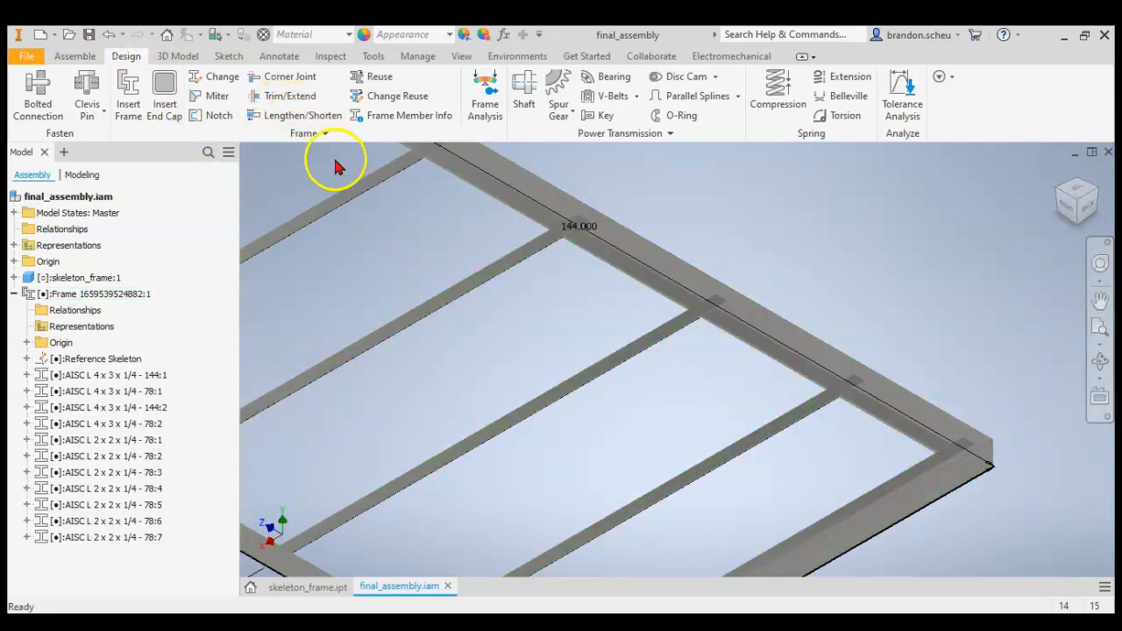
scroll(709, 306, "up", 2)
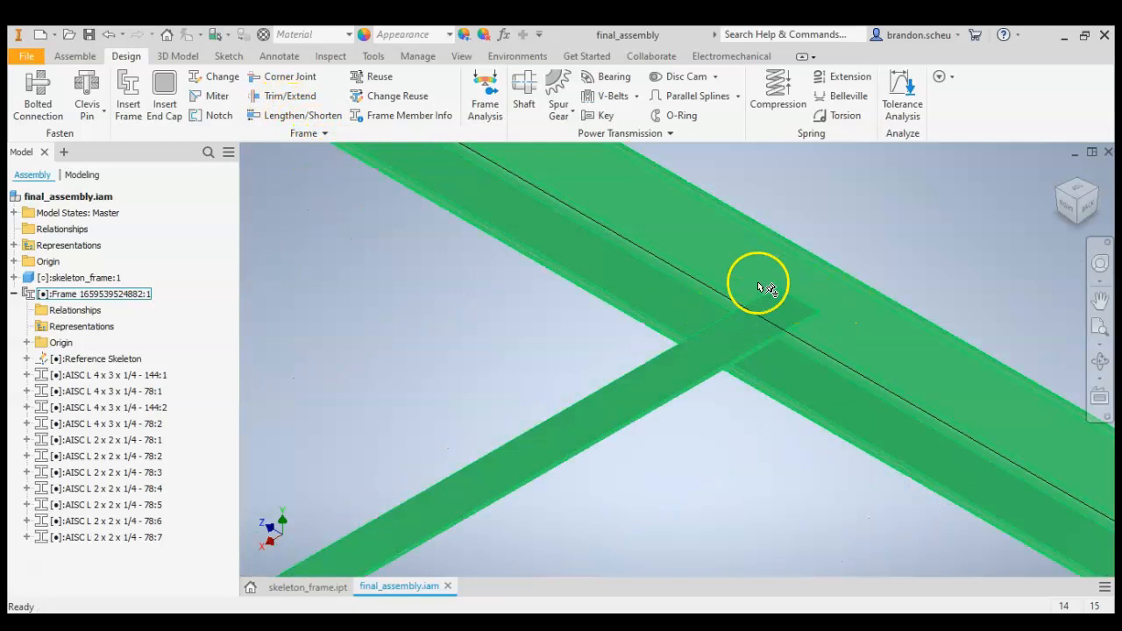
scroll(659, 400, "down", 5)
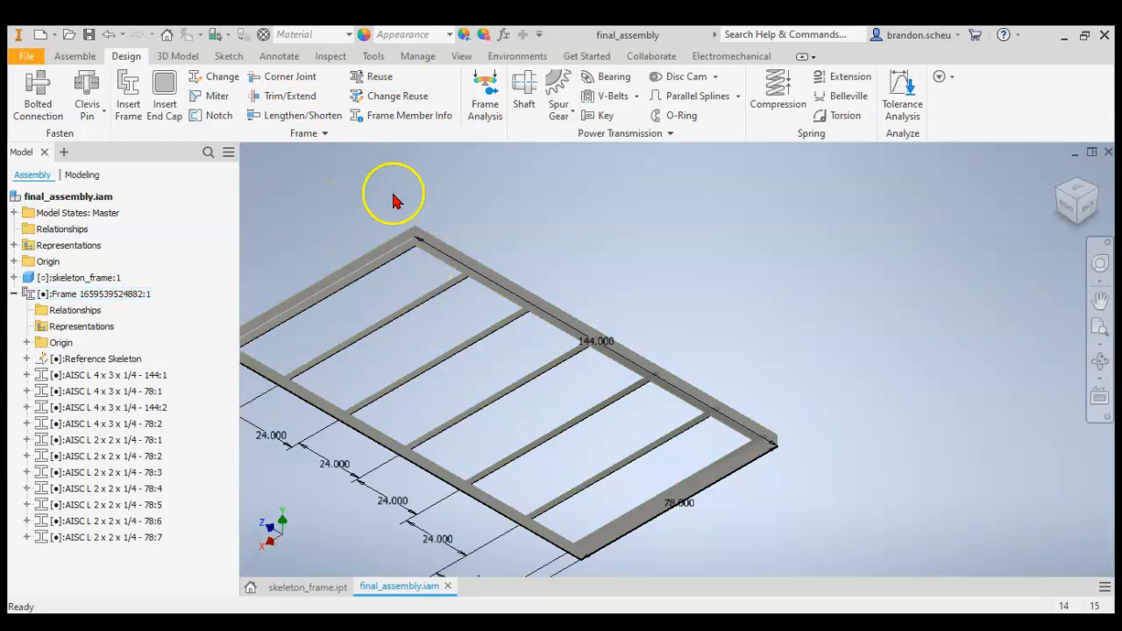
scroll(417, 216, "up", 4)
scroll(426, 262, "down", 3)
scroll(413, 287, "up", 4)
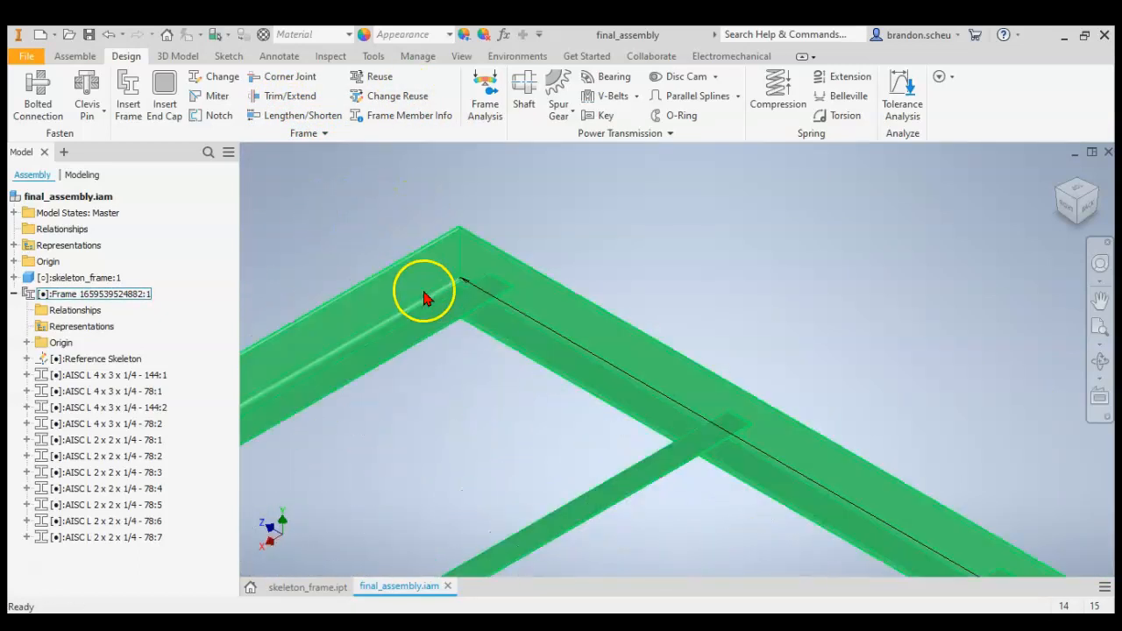
scroll(471, 296, "up", 2)
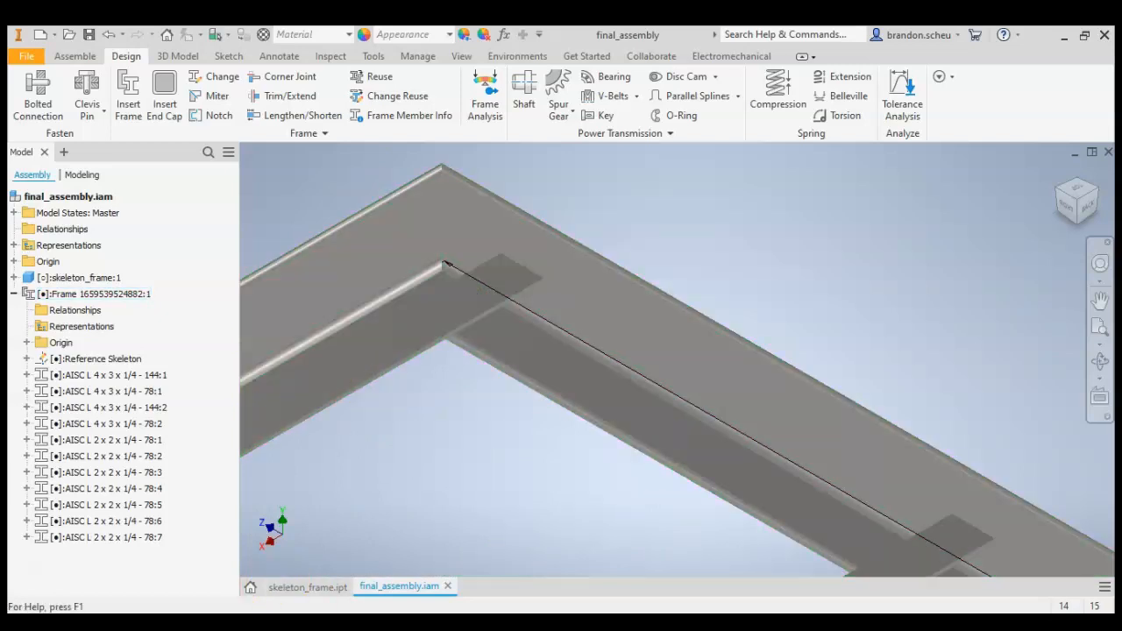
Switch to the trailer_plans PDF and check the cut list for the required cross member length.
left_click(288, 623)
scroll(312, 230, "up", 1)
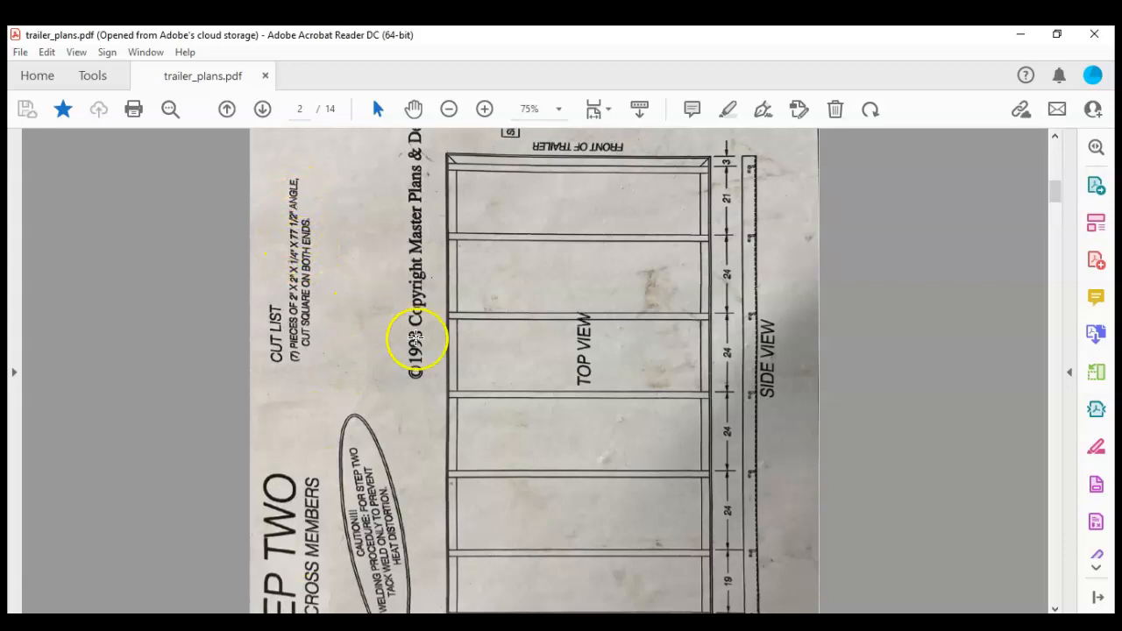
scroll(451, 308, "up", 1)
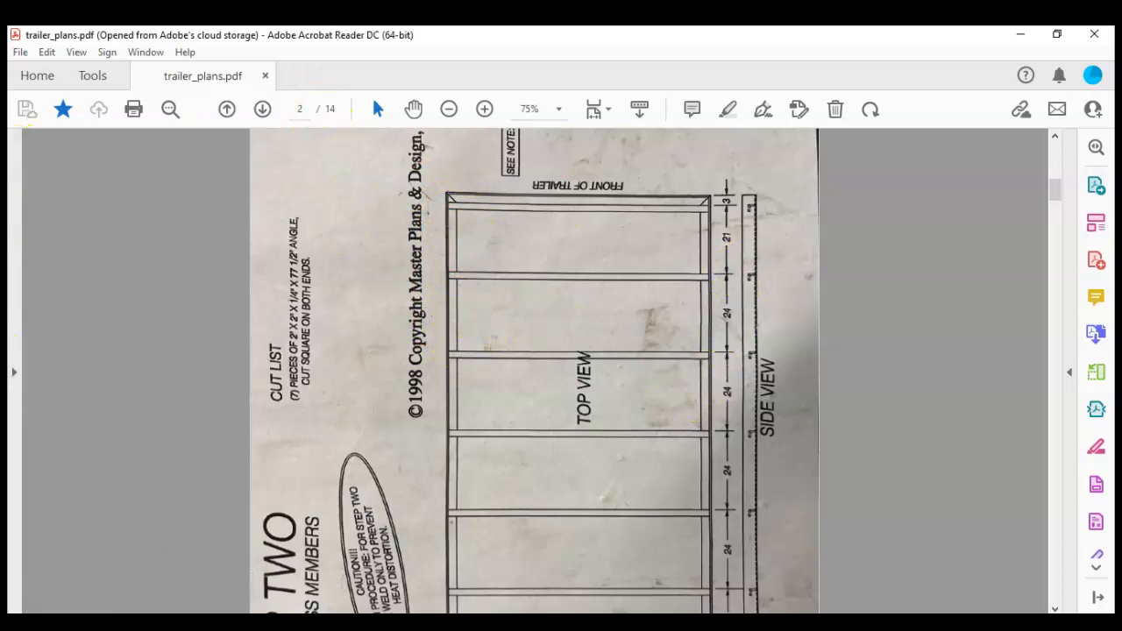
Switch back to Inventor and measure the length of the 2 x 2 cross member at the frame's 3-inch end.
key("alt+Tab")
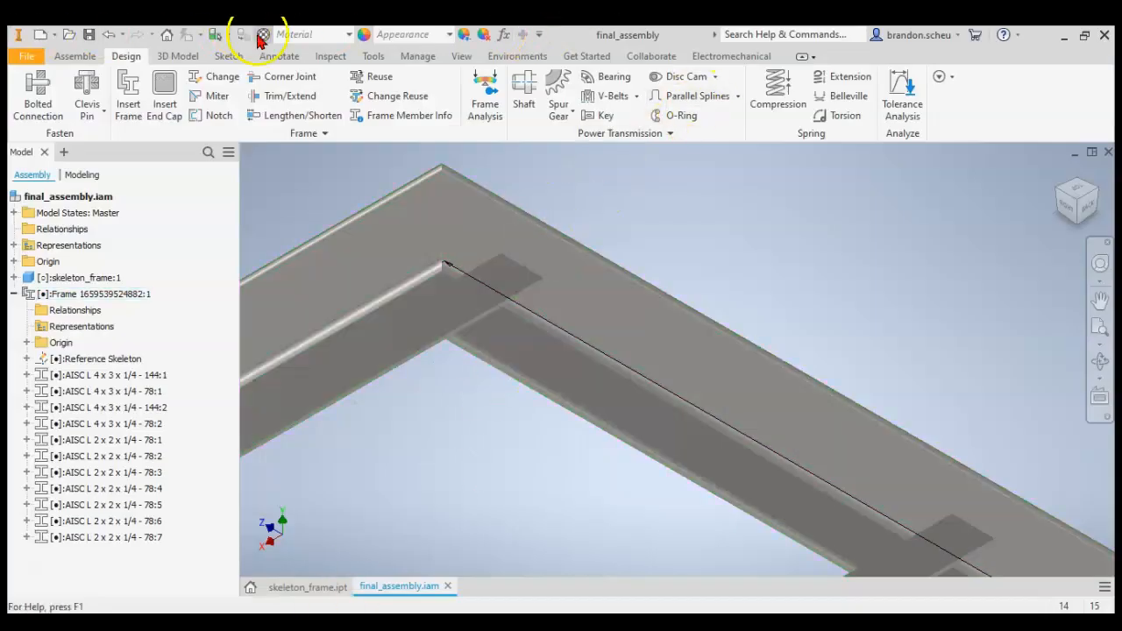
left_click(370, 55)
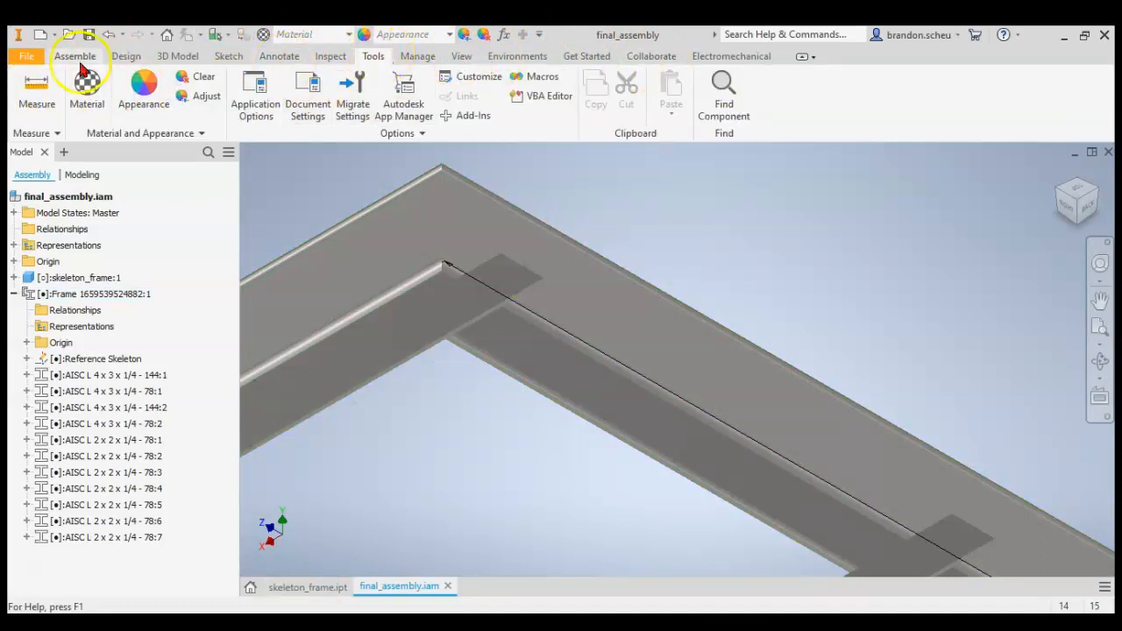
left_click(37, 88)
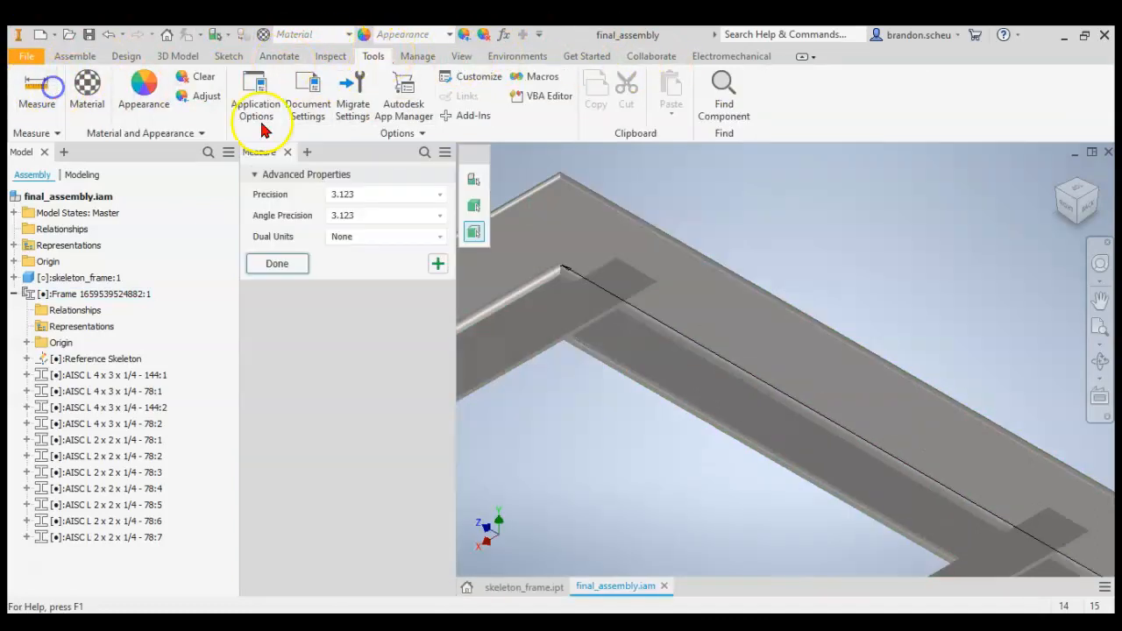
left_click(545, 300)
scroll(1076, 287, "down", 5)
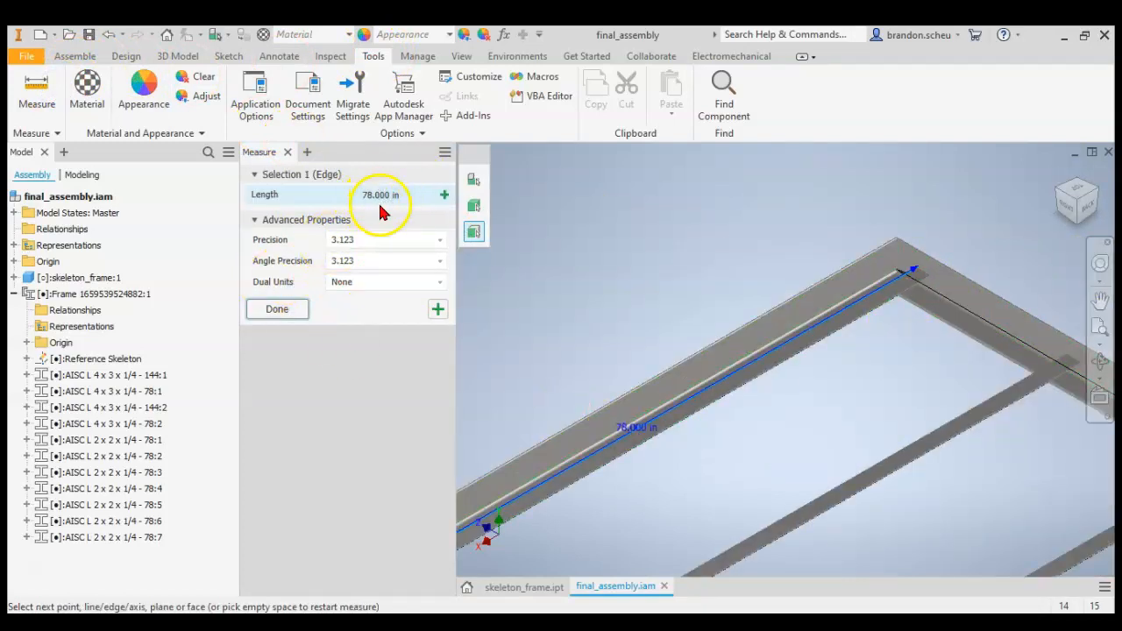
scroll(897, 258, "up", 3)
scroll(807, 326, "down", 2)
scroll(924, 359, "up", 5)
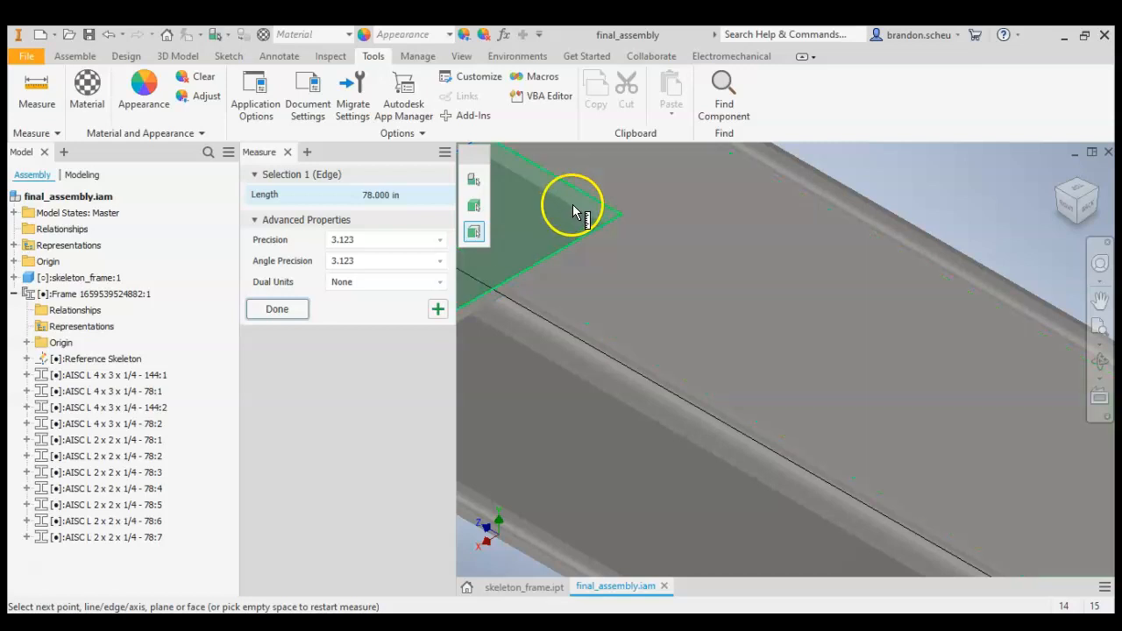
left_click(287, 153)
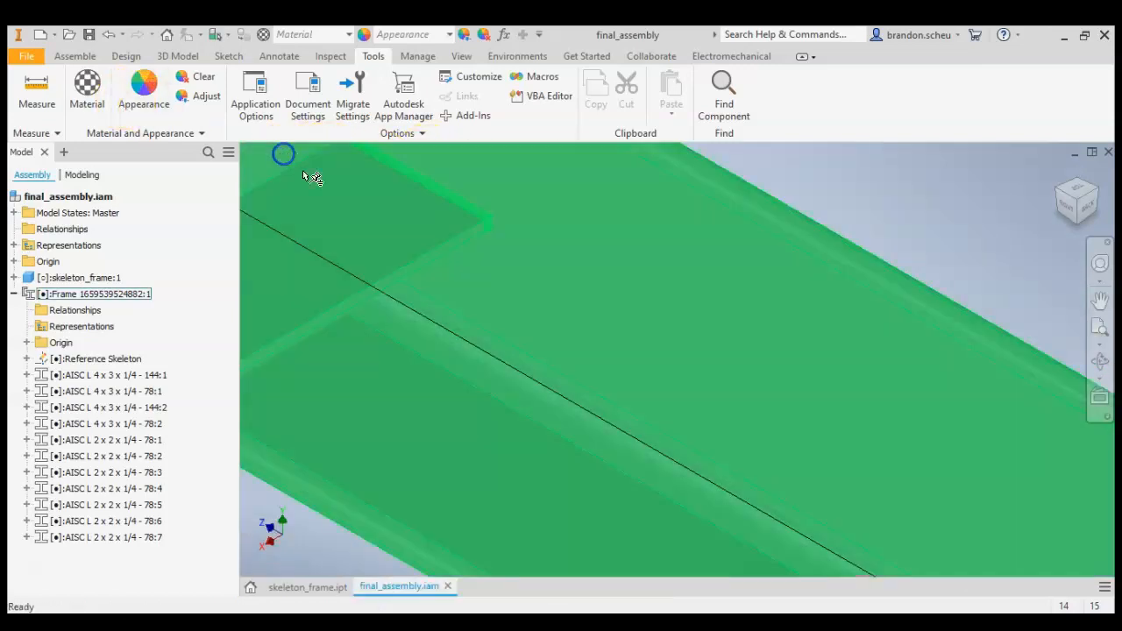
scroll(792, 272, "up", 5)
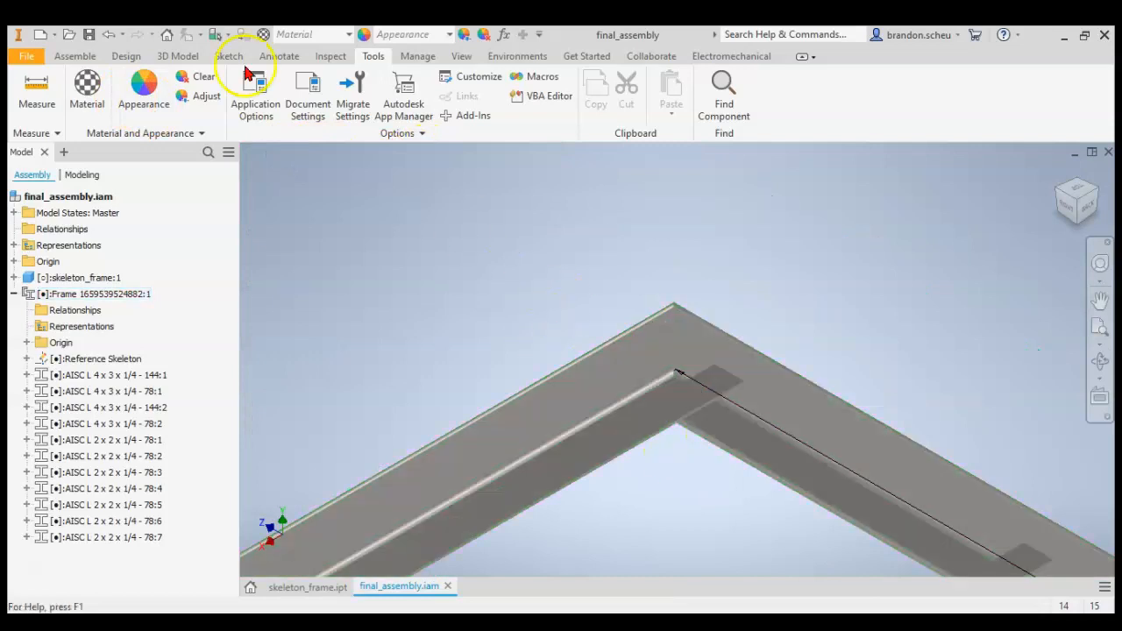
Start Trim/Extend with the 144-inch side rail's inner vertical face as the cutting tool and the first 2 x 2 cross member selected.
left_click(125, 56)
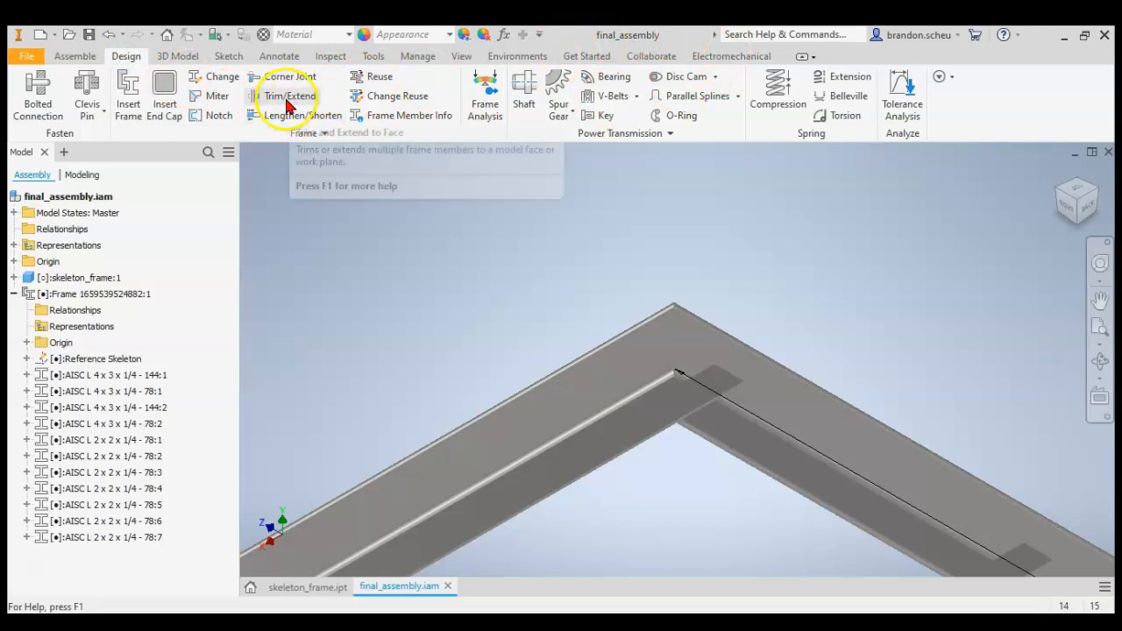
scroll(826, 163, "down", 5)
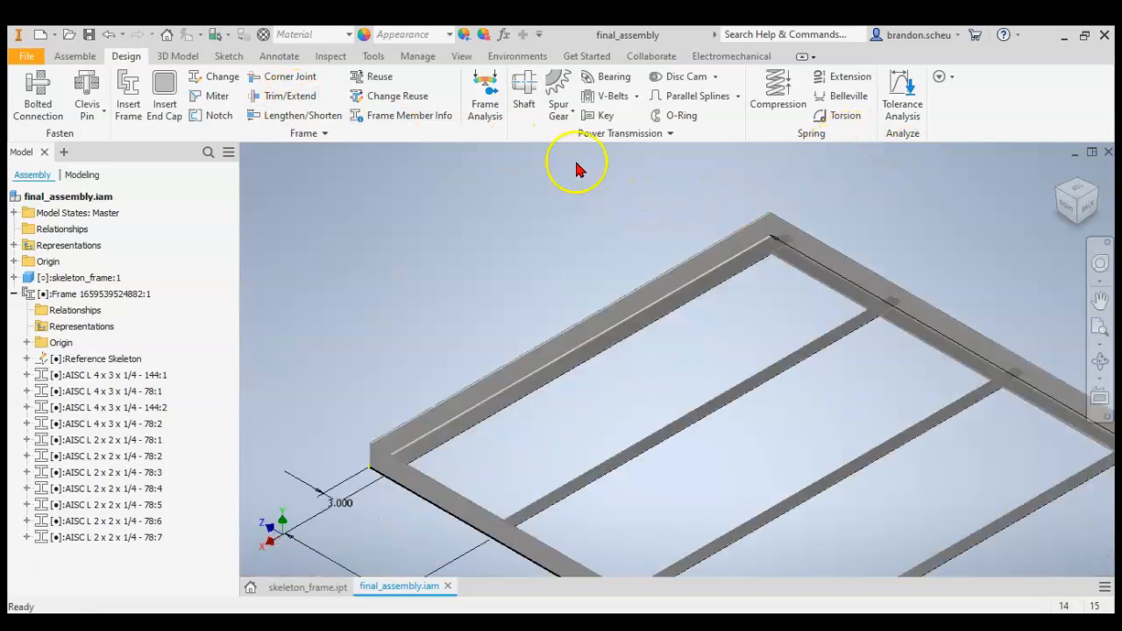
left_click(286, 98)
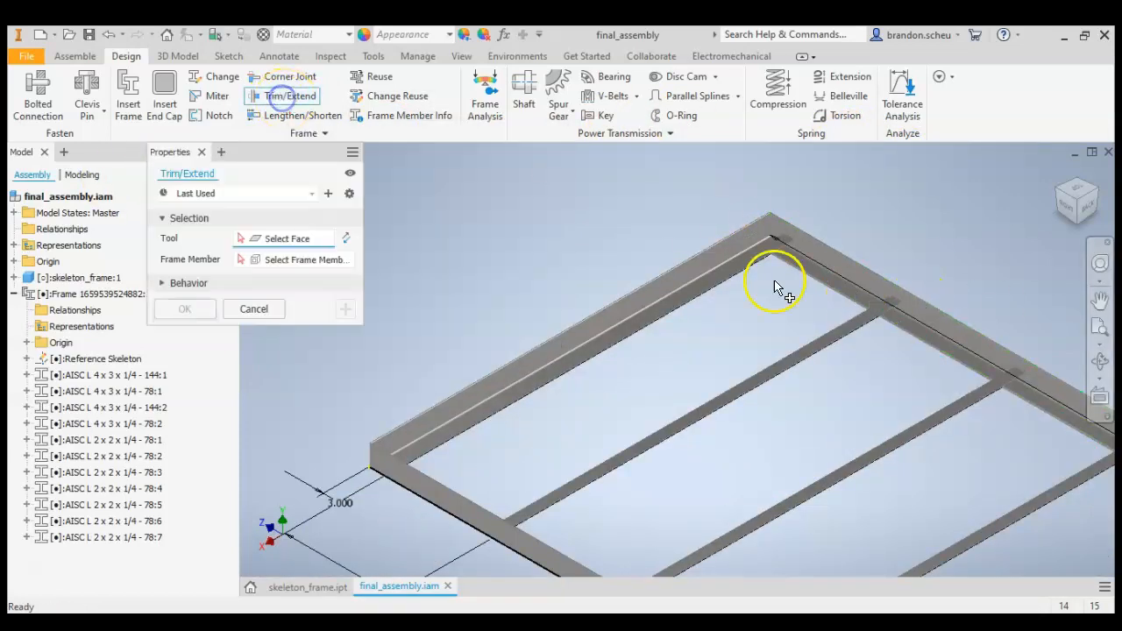
scroll(775, 287, "up", 4)
left_click(803, 257)
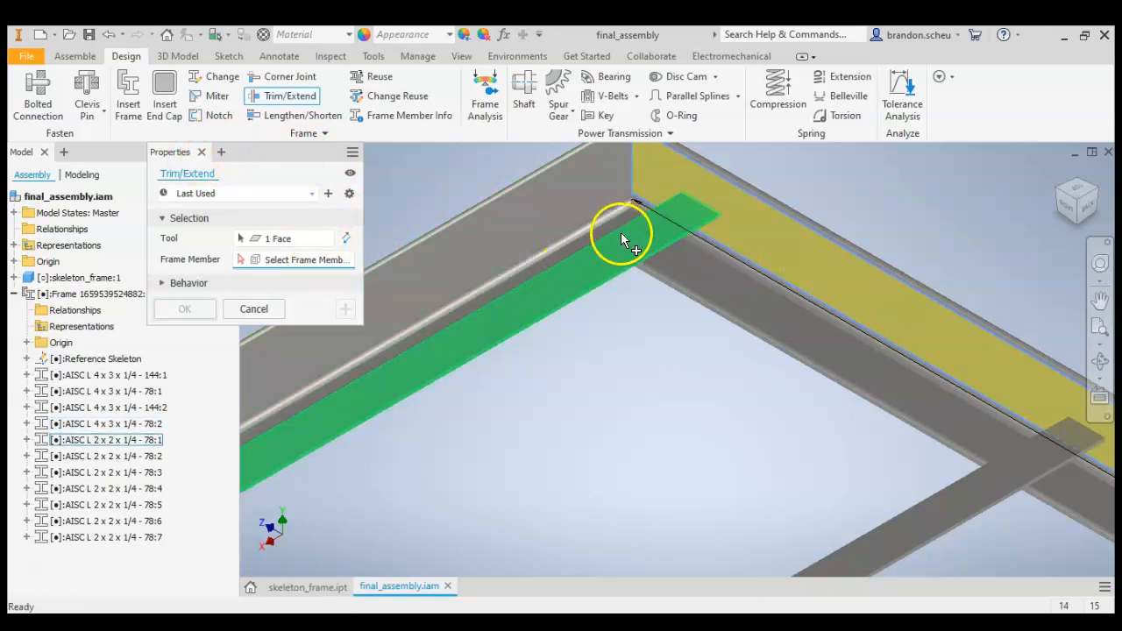
left_click(596, 256)
Add the other six 2 x 2 cross members to the selection and apply the trim to the side rail face.
scroll(847, 400, "down", 5)
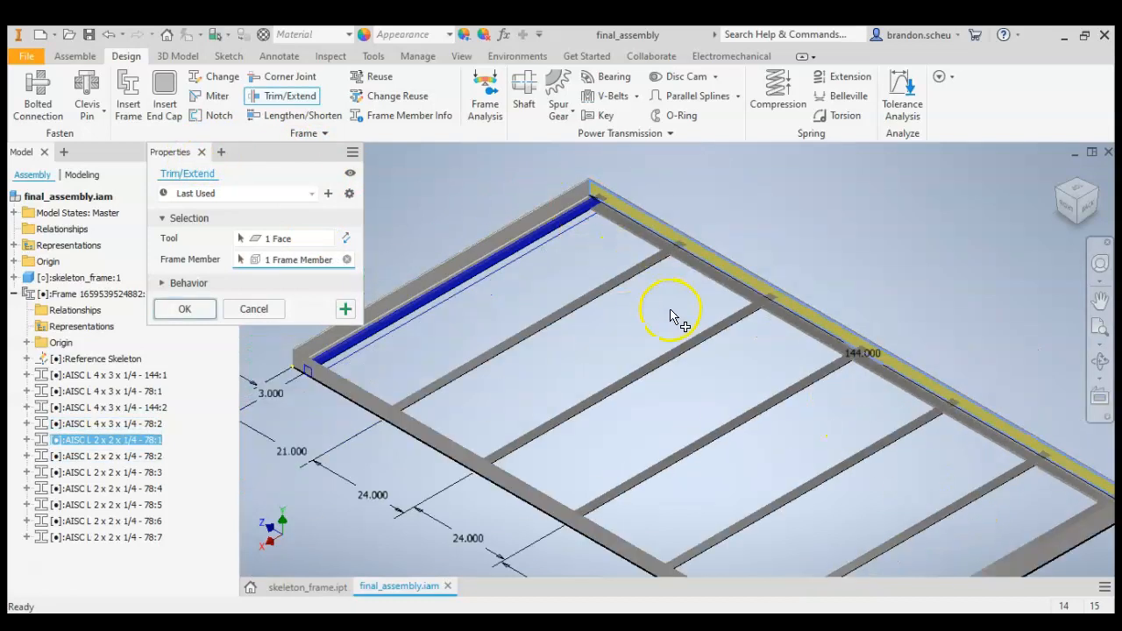
left_click(625, 271)
left_click(701, 336)
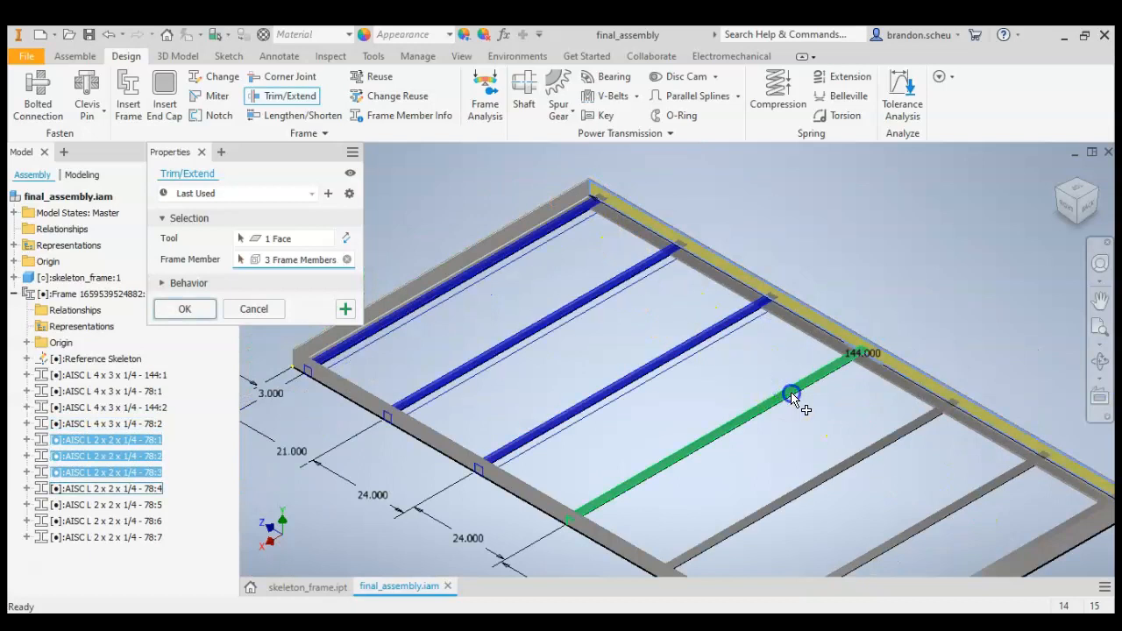
left_click(791, 394)
left_click(889, 438)
left_click(978, 484)
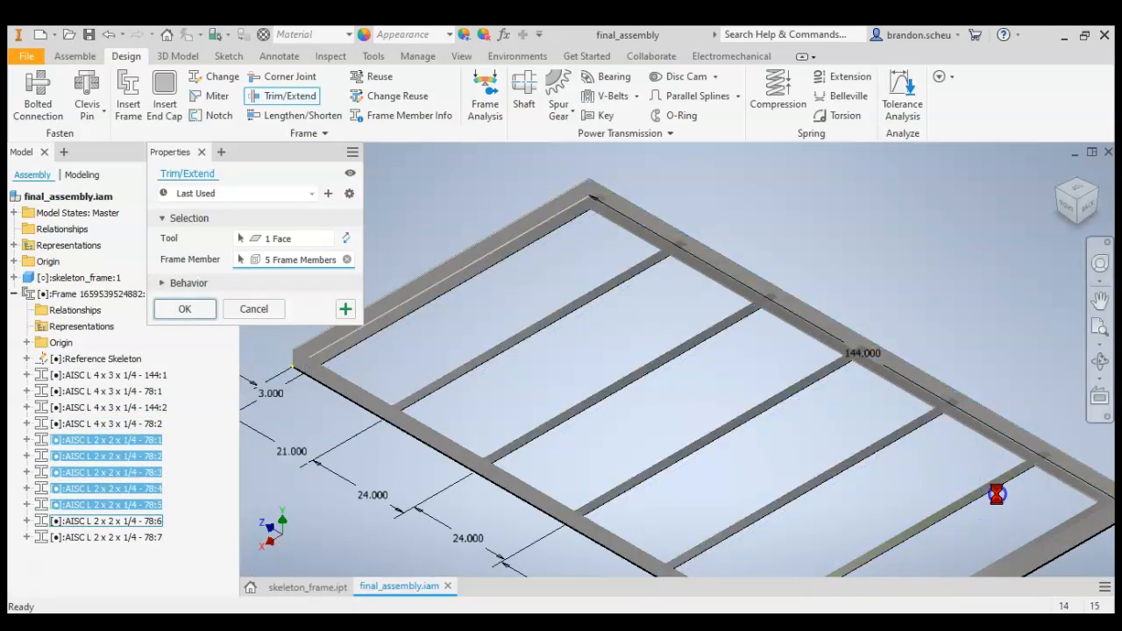
scroll(1079, 515, "up", 3)
left_click(1085, 518)
scroll(552, 298, "down", 5)
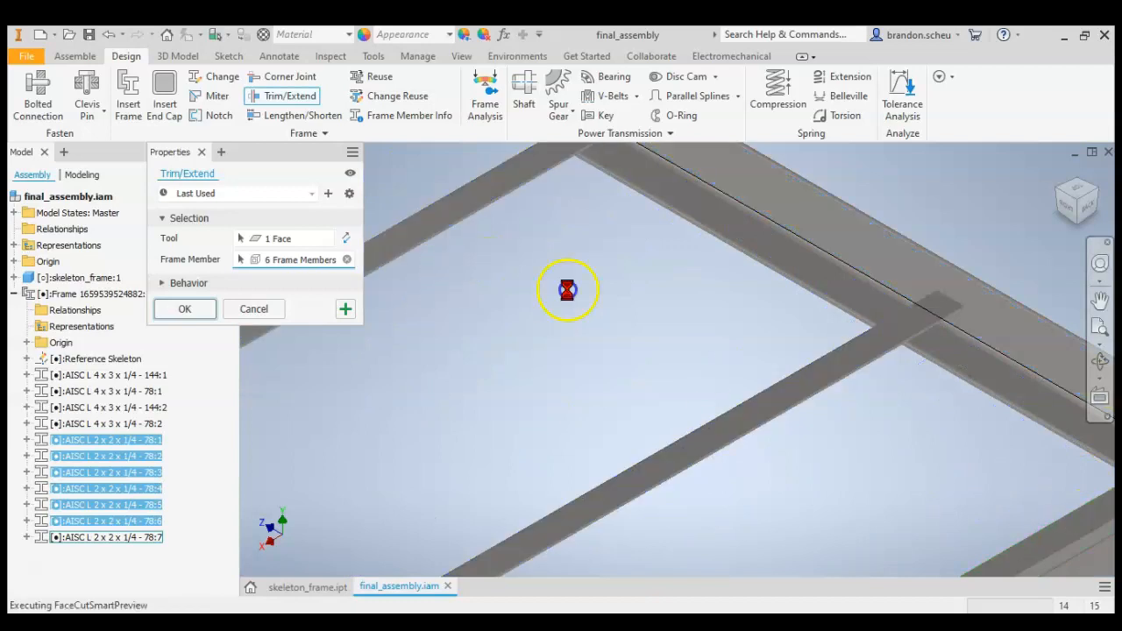
scroll(513, 296, "up", 2)
scroll(514, 295, "down", 1)
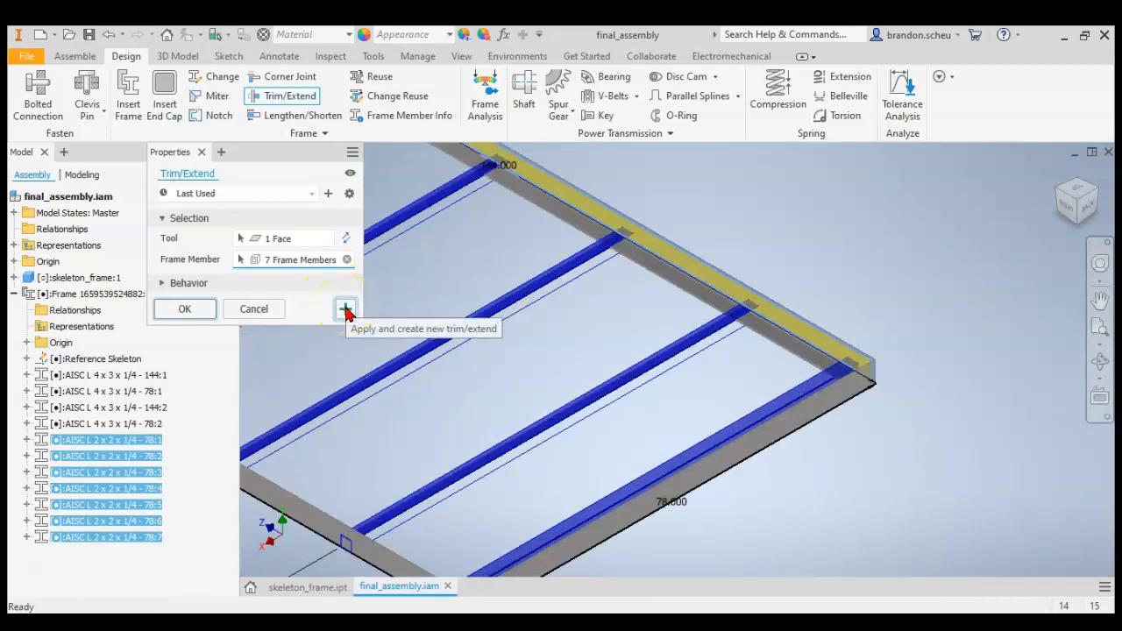
left_click(346, 310)
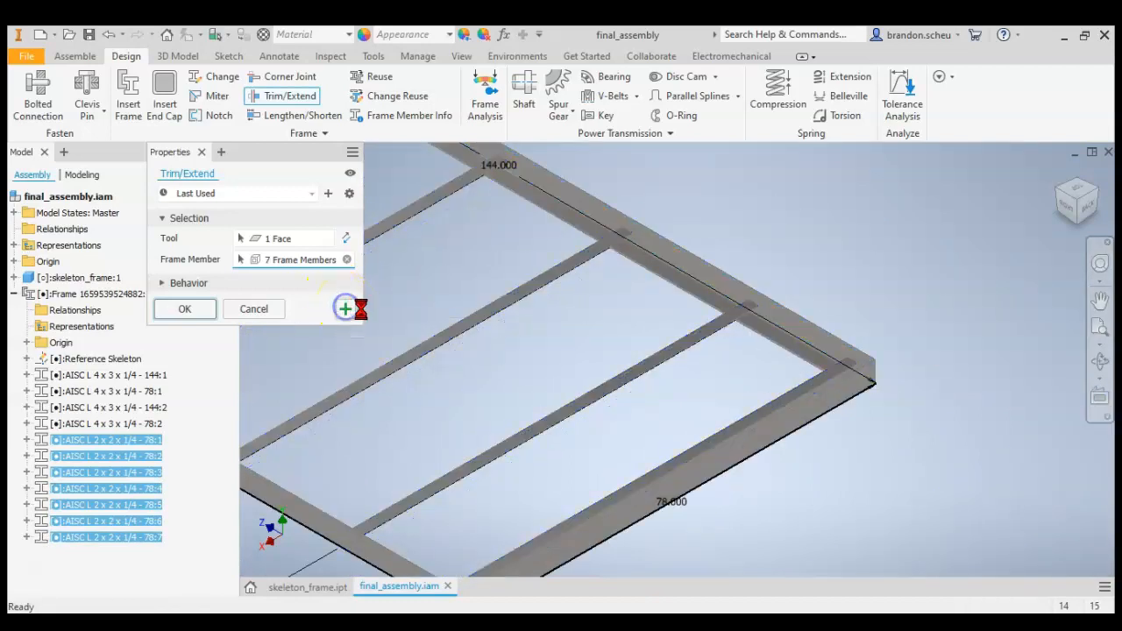
Start Lengthen/Shorten and select the first five 2 x 2 cross members near their untrimmed ends at the opposite side rail.
left_click(1103, 197)
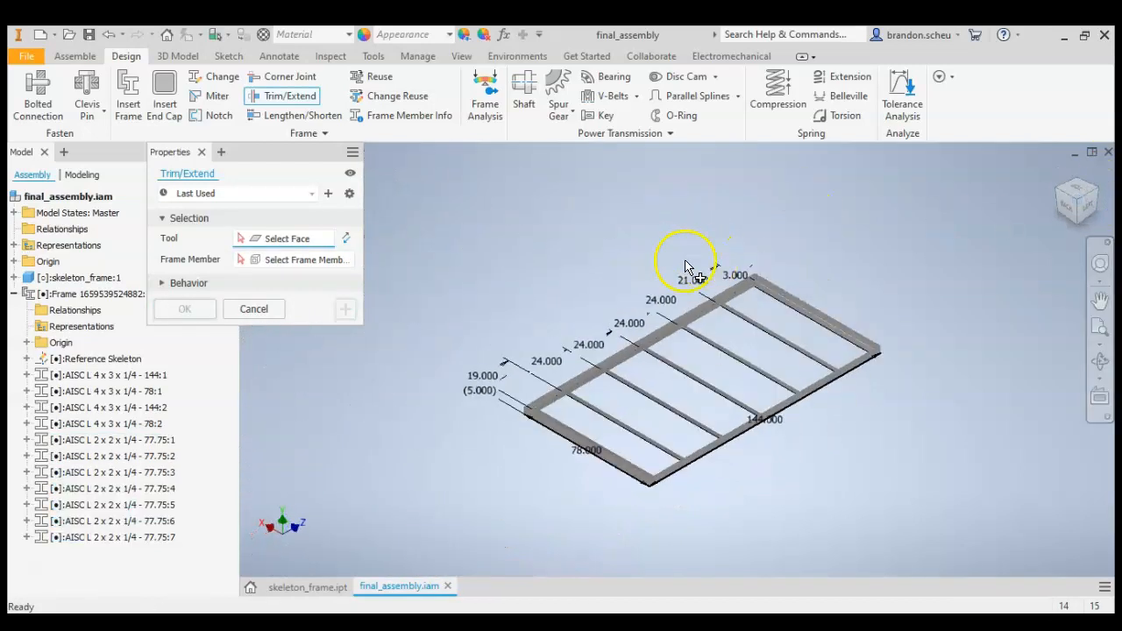
left_click(290, 115)
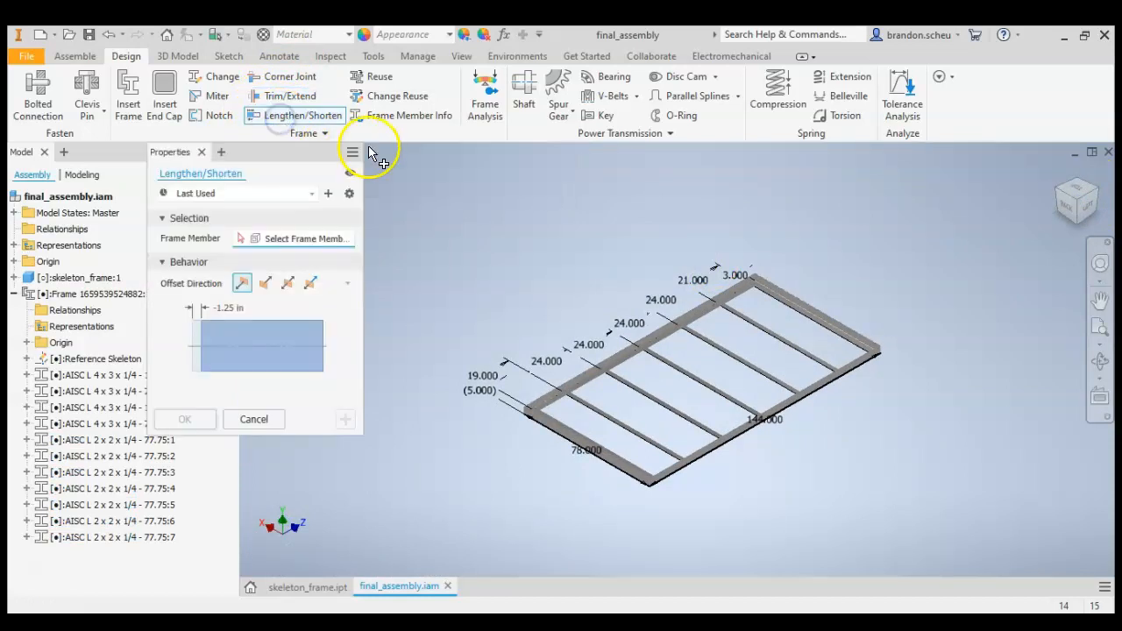
scroll(772, 298, "up", 5)
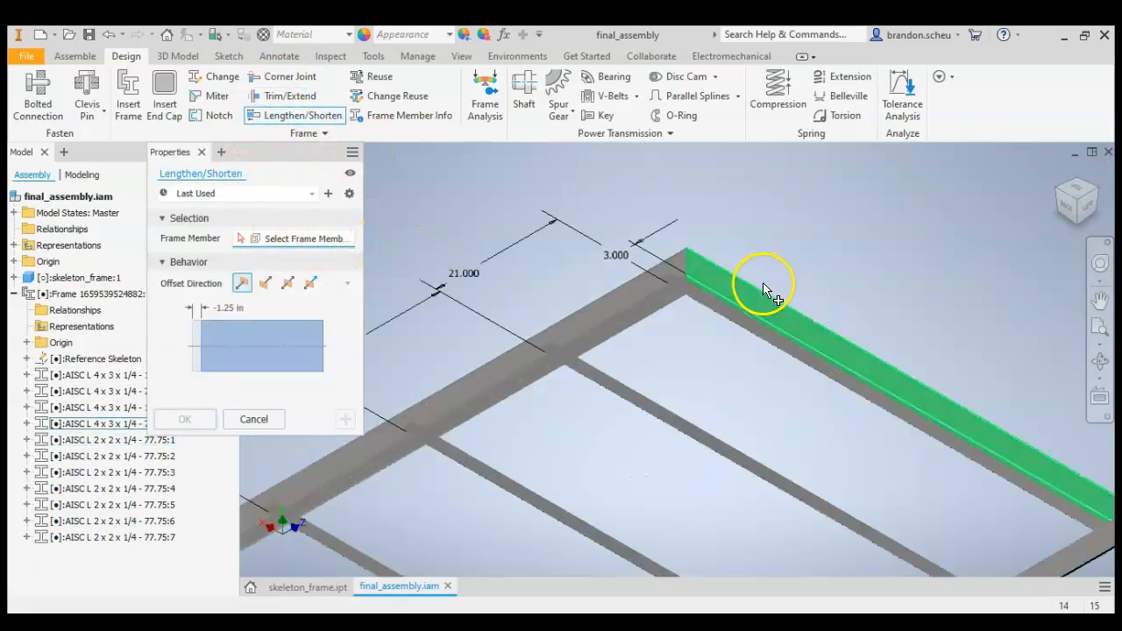
scroll(769, 275, "down", 5)
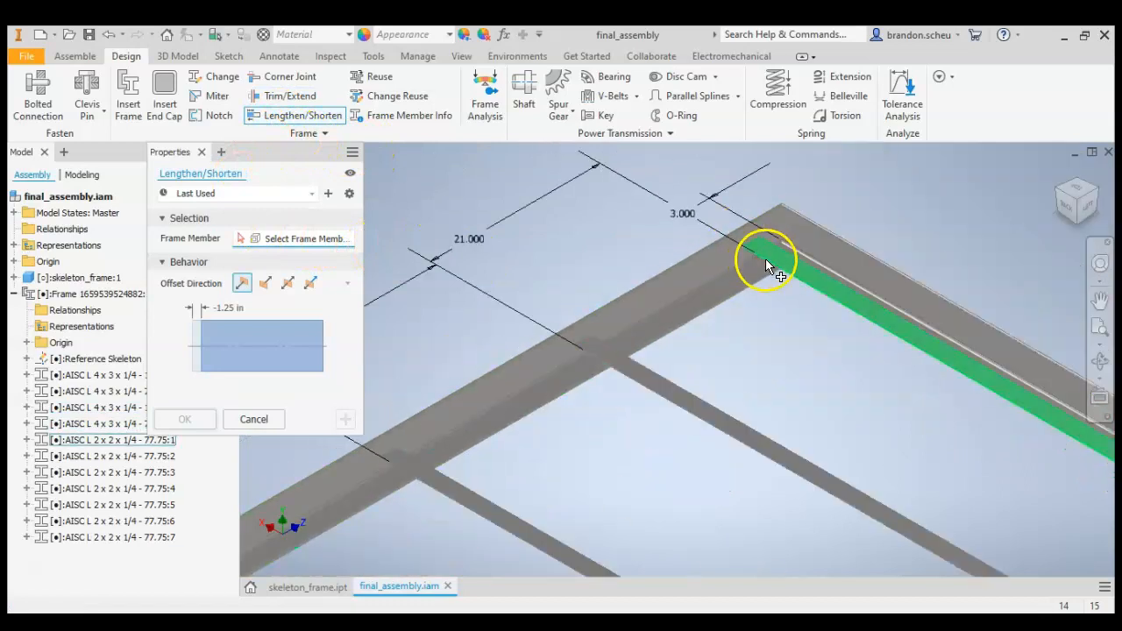
left_click(664, 334)
left_click(636, 359)
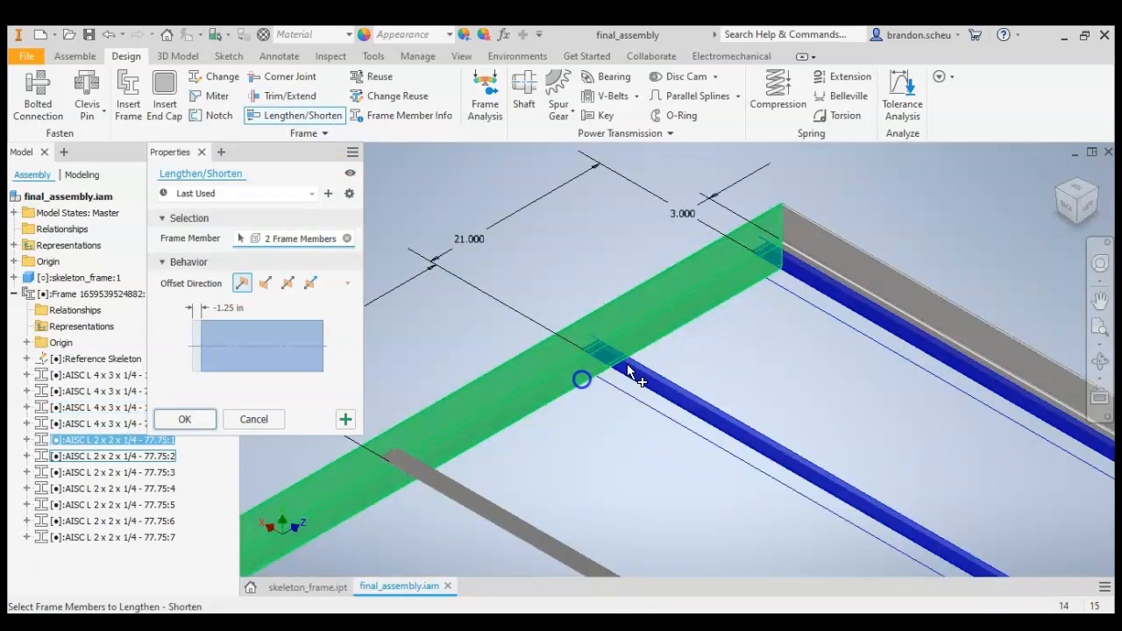
left_click(428, 481)
scroll(539, 387, "down", 5)
left_click(437, 461)
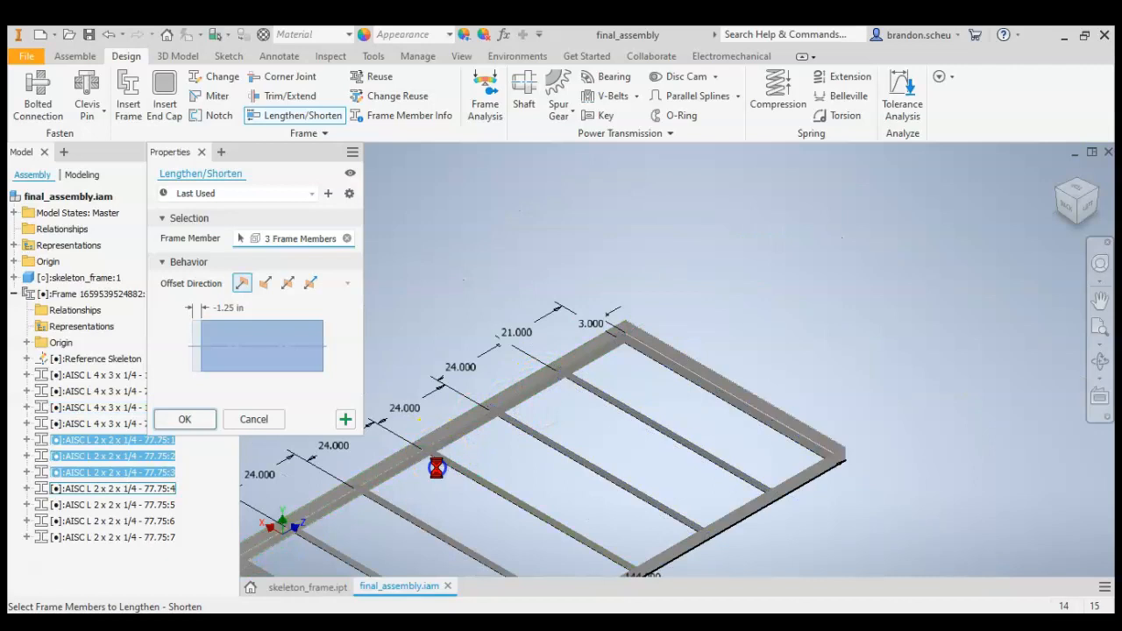
left_click(360, 517)
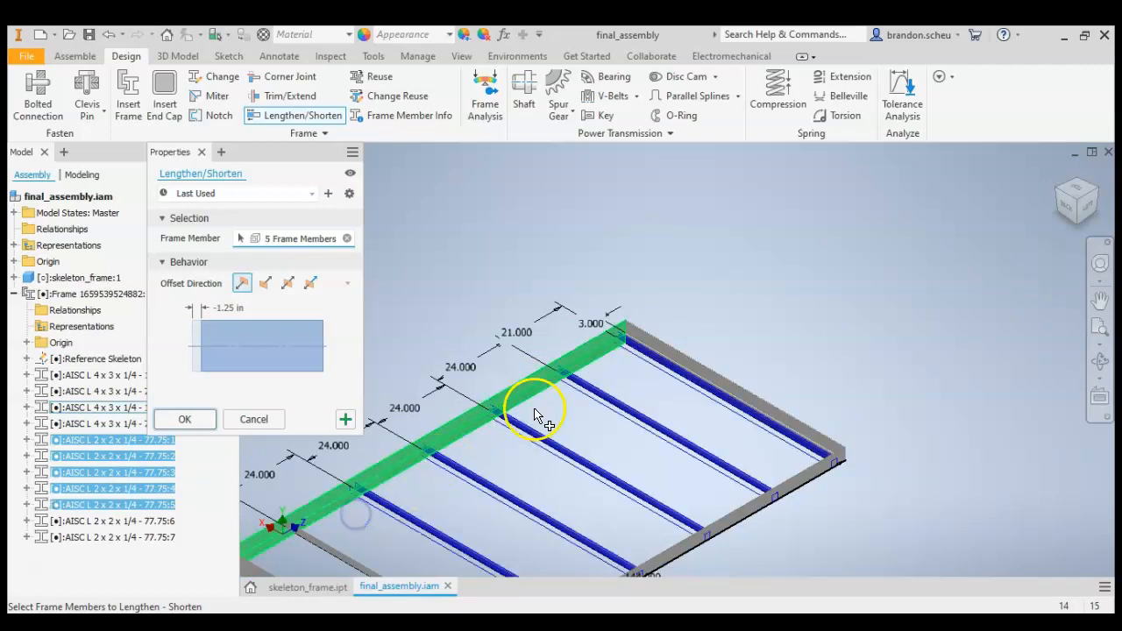
Add the last two cross members and offset the untrimmed ends of all seven by -.25 in.
scroll(423, 413, "down", 5)
scroll(423, 413, "up", 8)
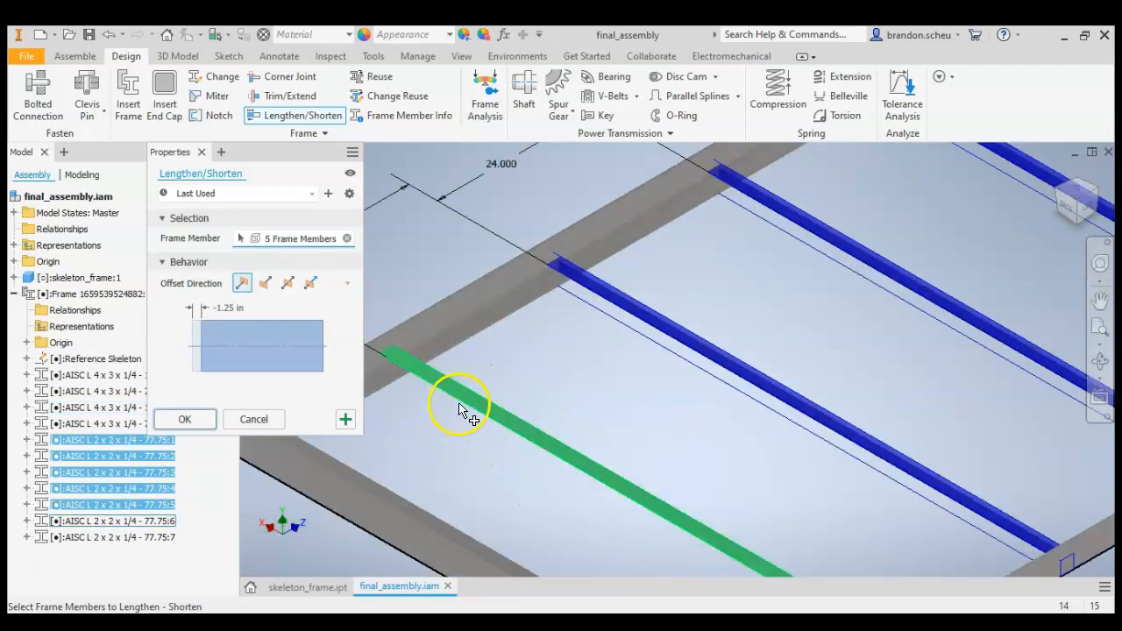
scroll(526, 371, "down", 5)
scroll(476, 380, "up", 6)
left_click(483, 398)
left_click(494, 350)
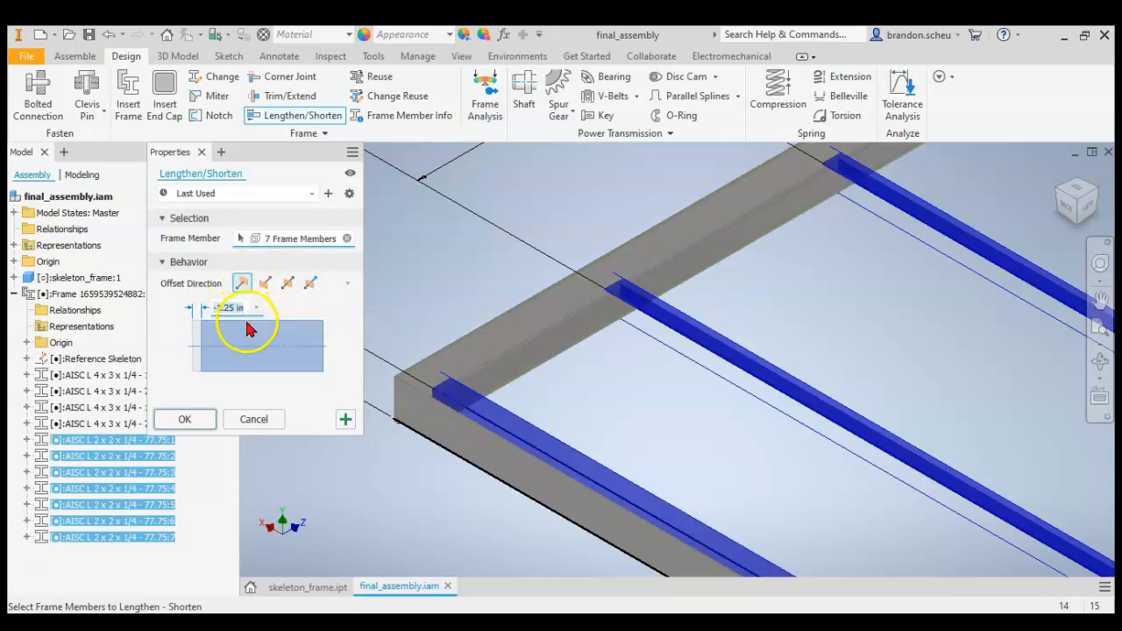
type("-.25")
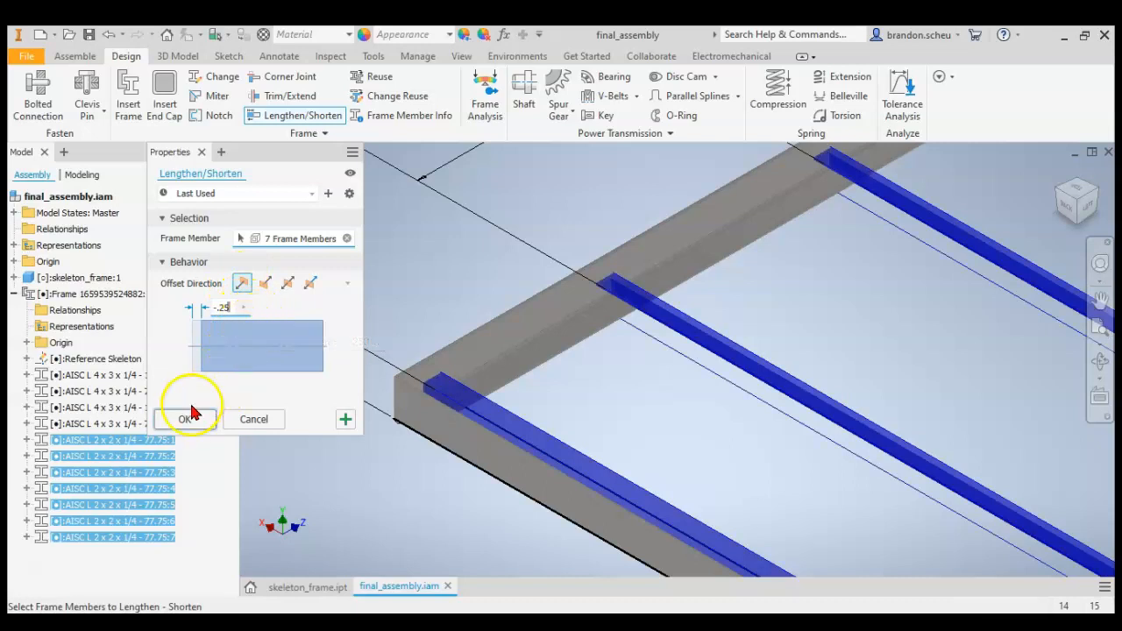
left_click(187, 419)
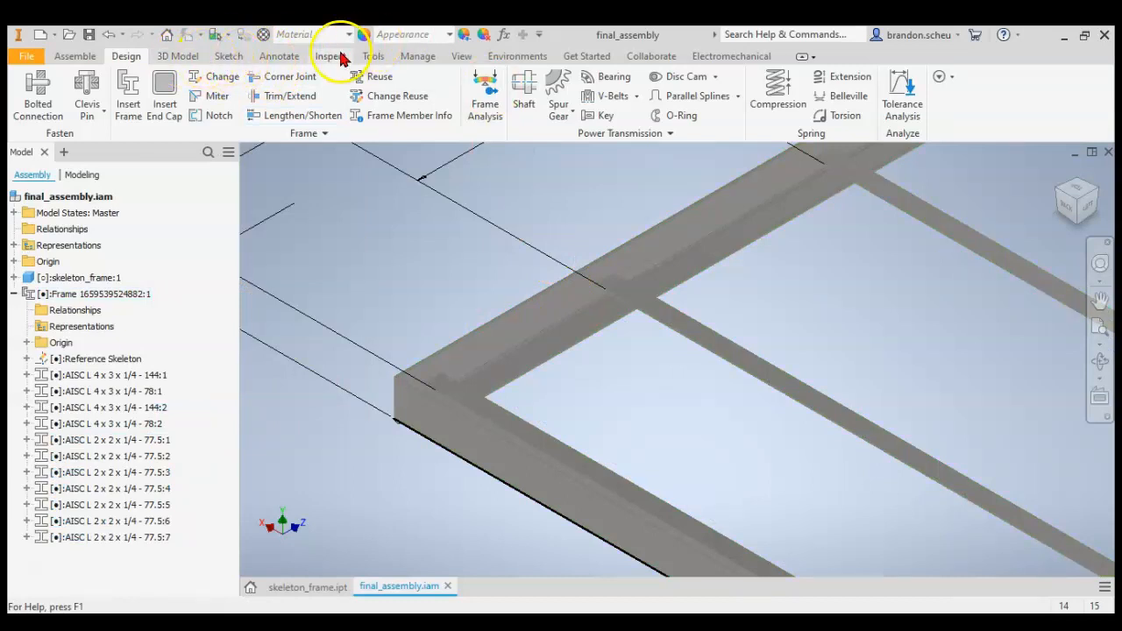
Measure the length of a shortened 2 x 2 cross member along its edge.
left_click(373, 56)
left_click(50, 93)
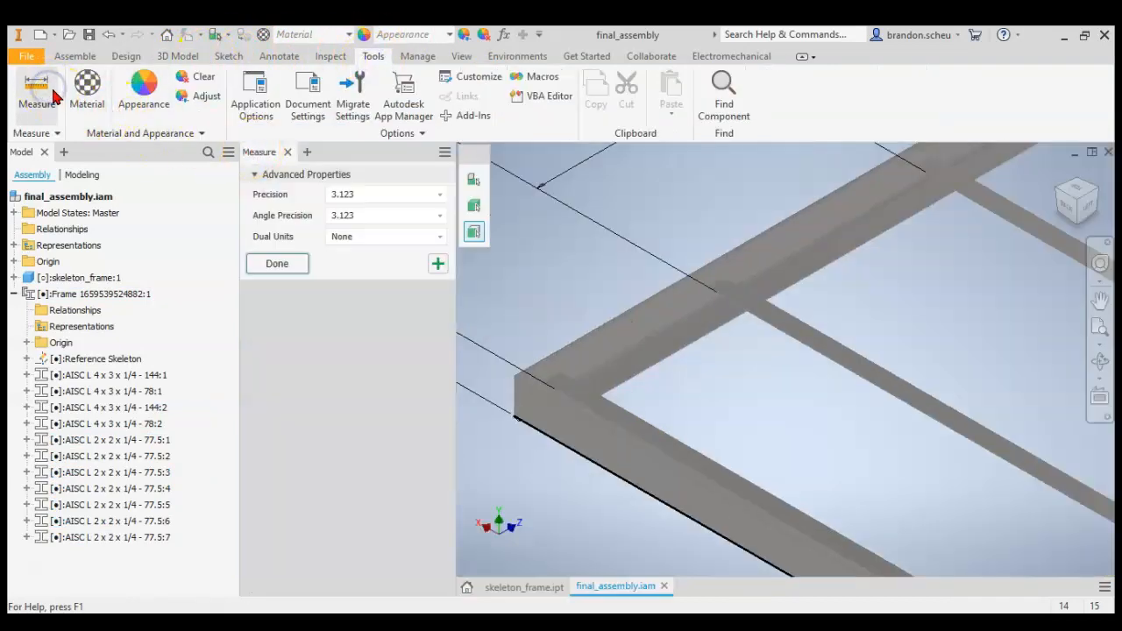
left_click(807, 329)
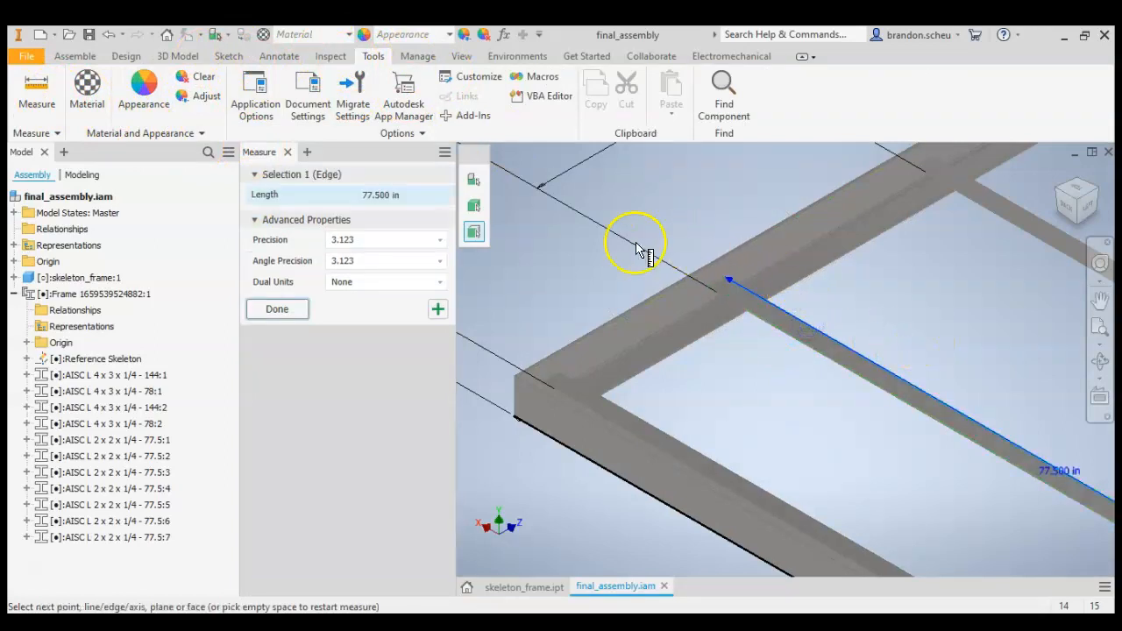
scroll(636, 249, "down", 4)
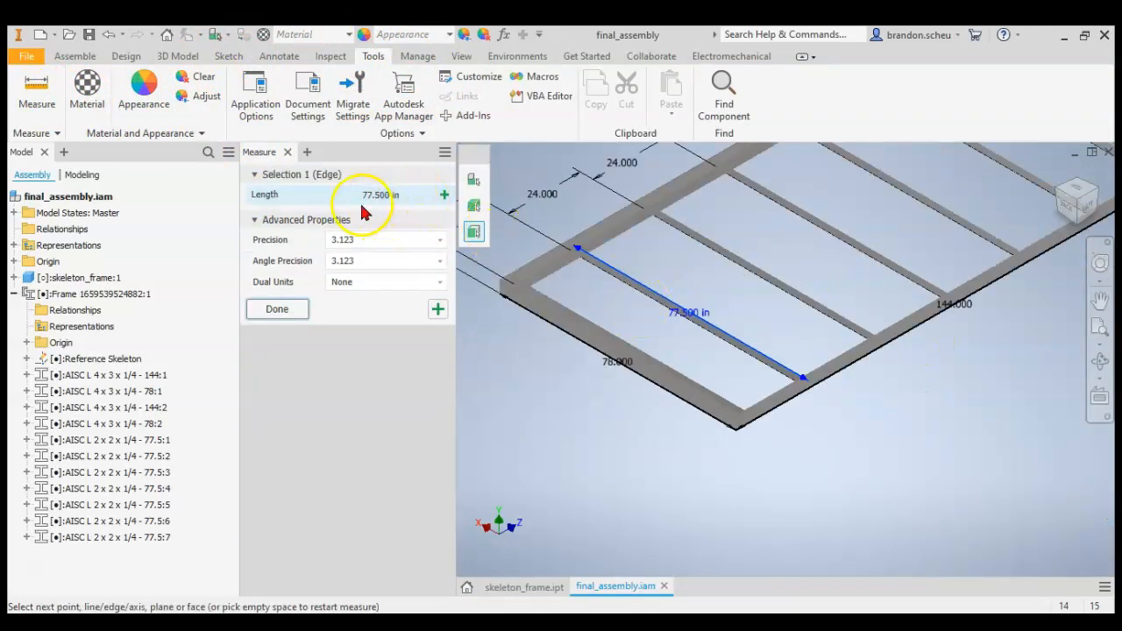
left_click(296, 308)
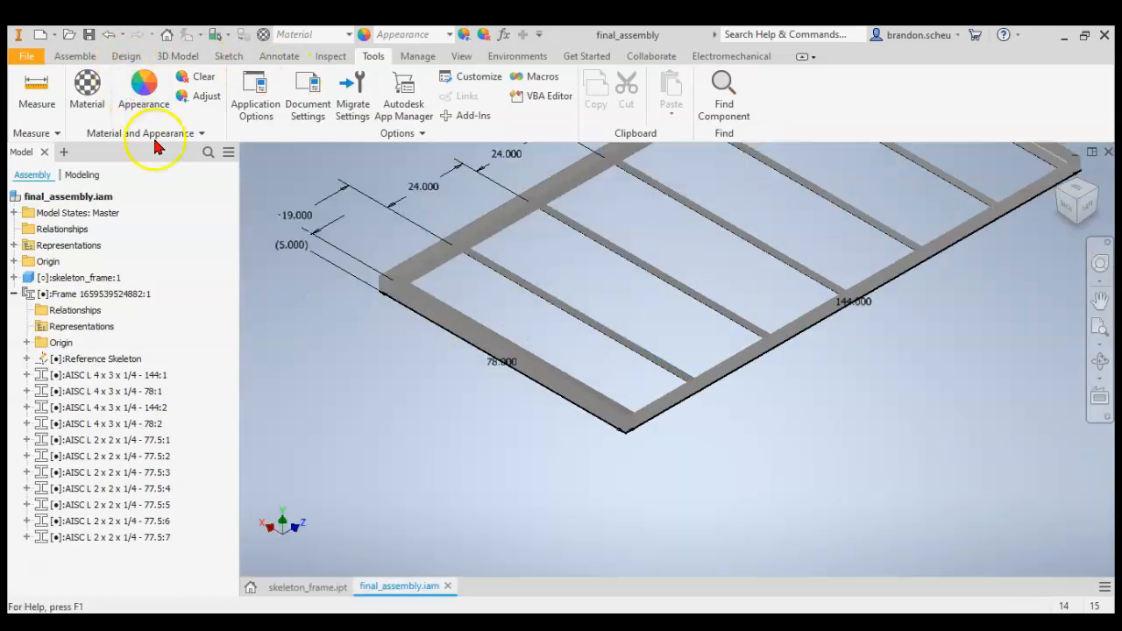
Save the final assembly with its trimmed cross members.
scroll(481, 359, "down", 4)
scroll(410, 216, "up", 5)
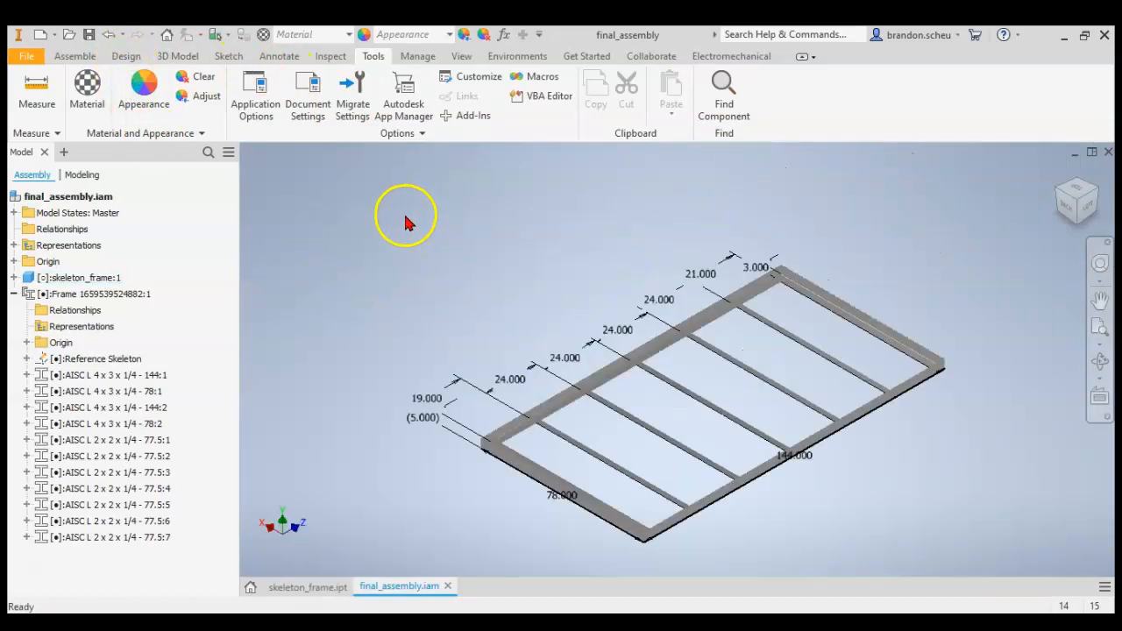
left_click(88, 37)
left_click(725, 199)
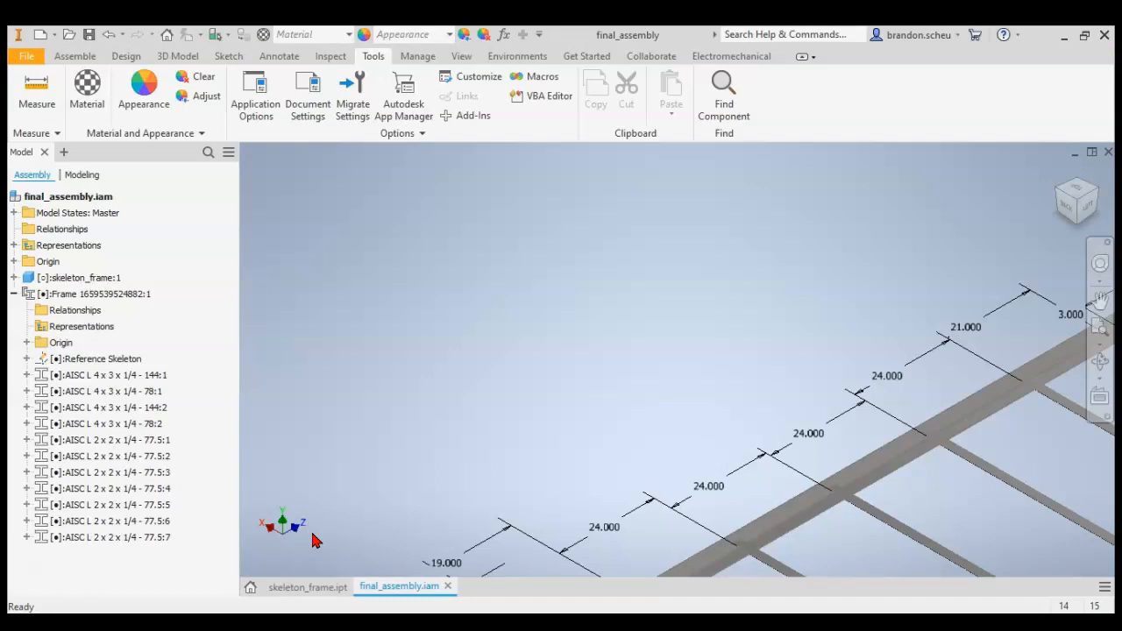
View the skeleton_frame part's sketch layout and return to the final assembly to review the frame.
left_click(320, 586)
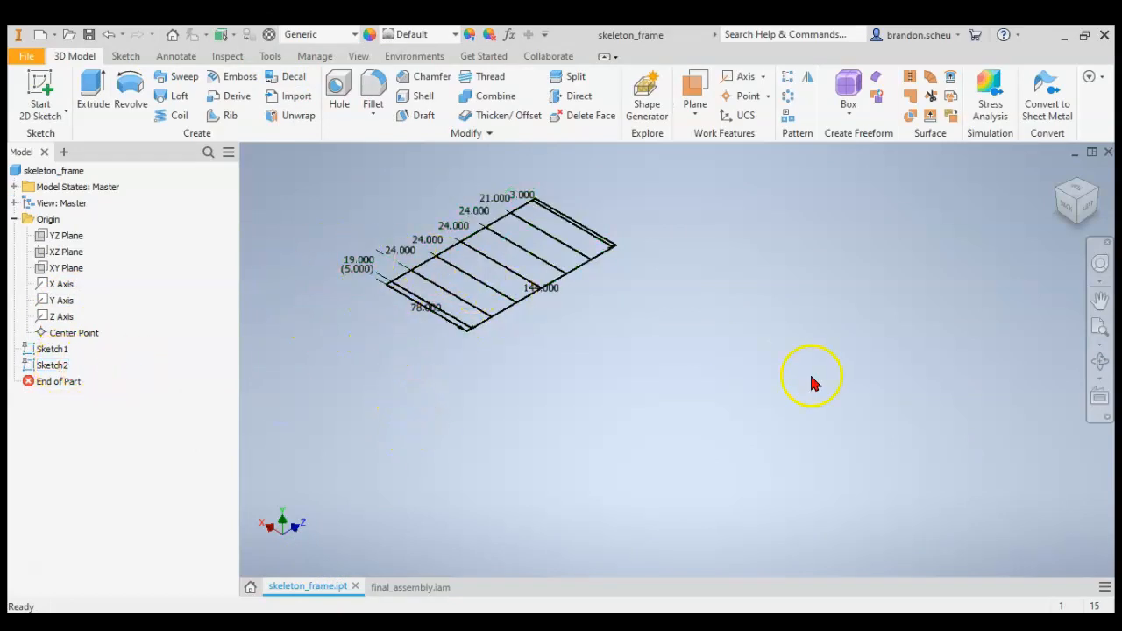
left_click(425, 589)
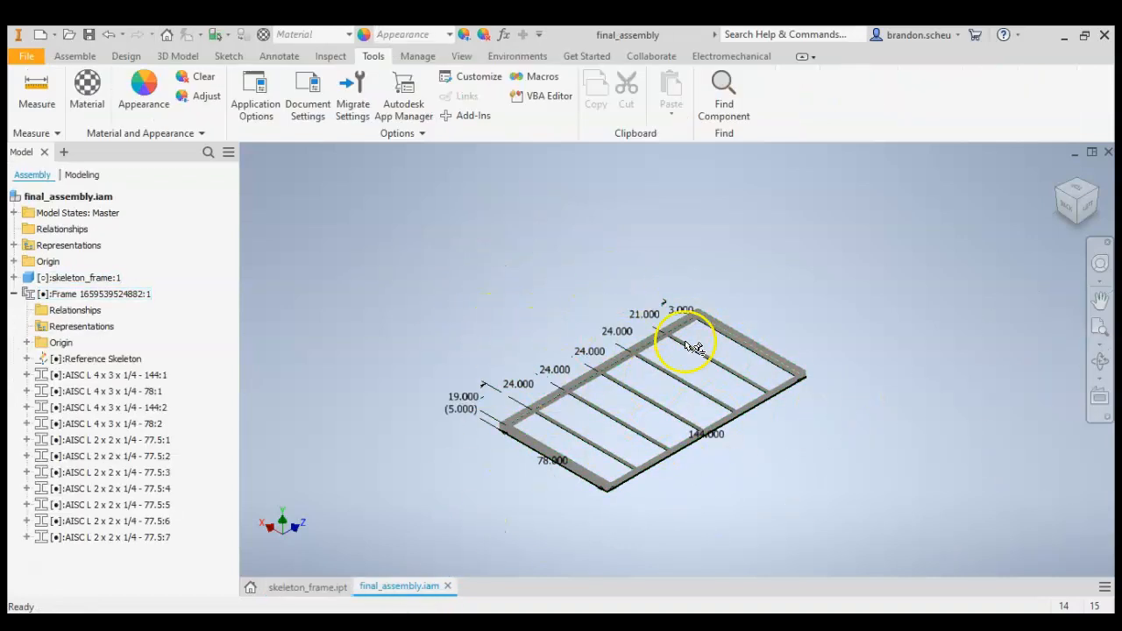
scroll(707, 436, "up", 3)
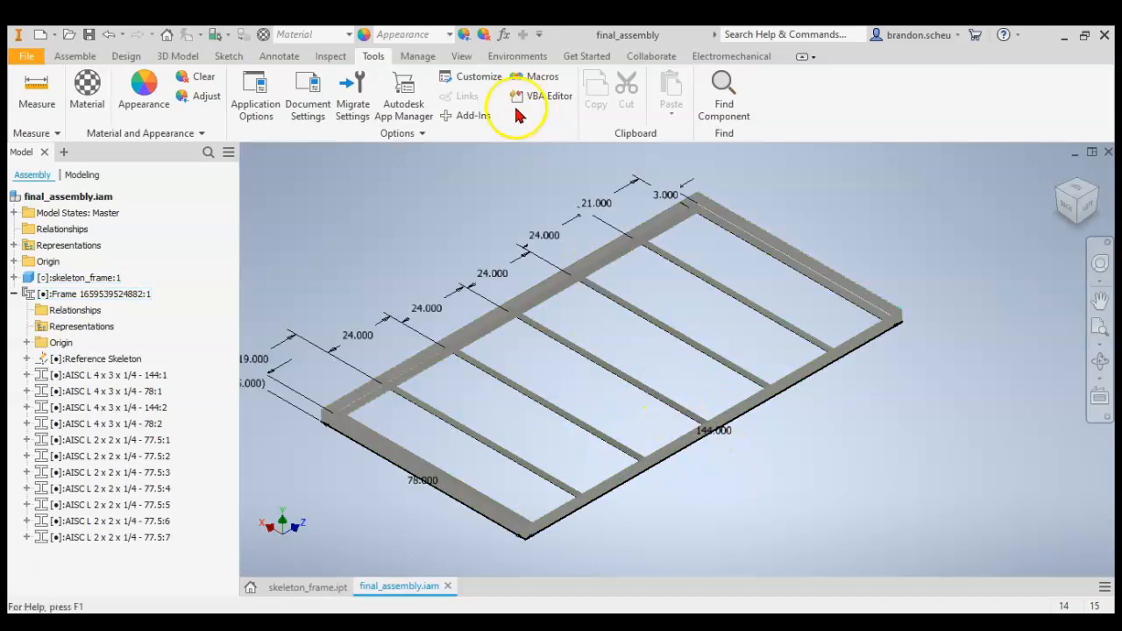